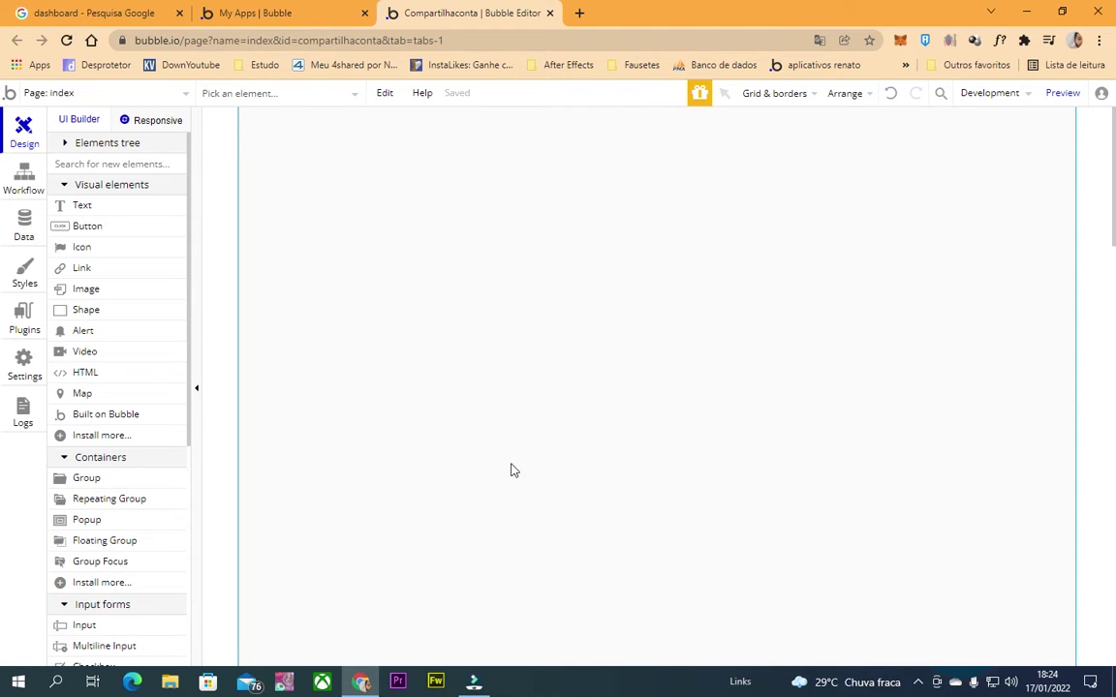
Look through the other browser tabs, then return to the Bubble app editor.
left_click(279, 12)
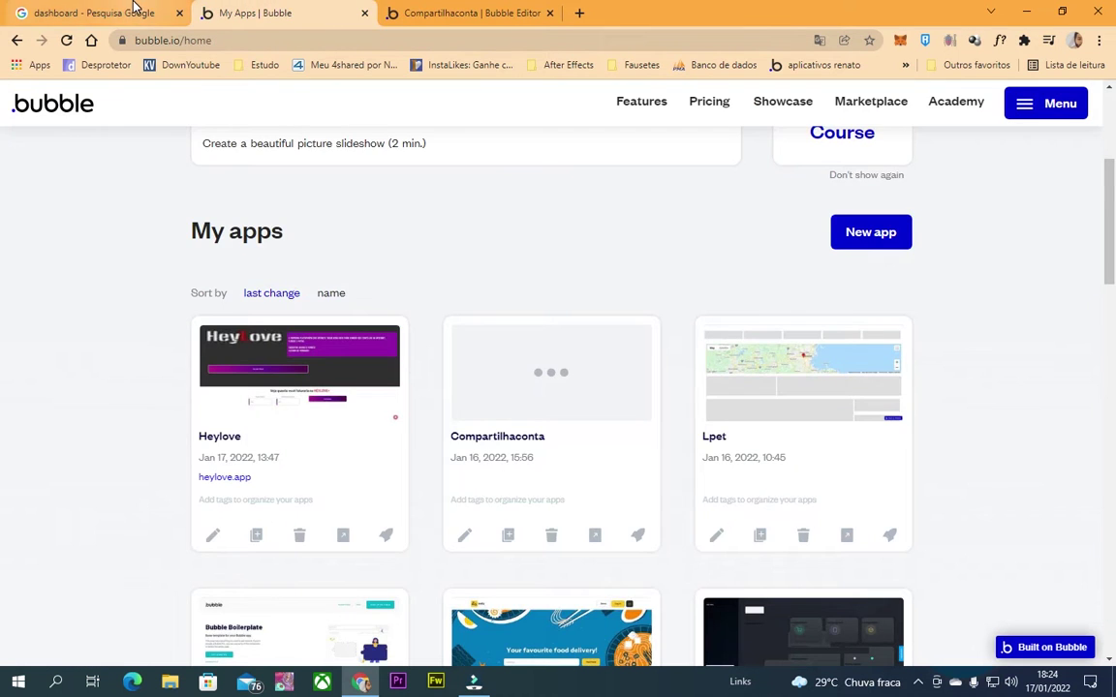
left_click(137, 10)
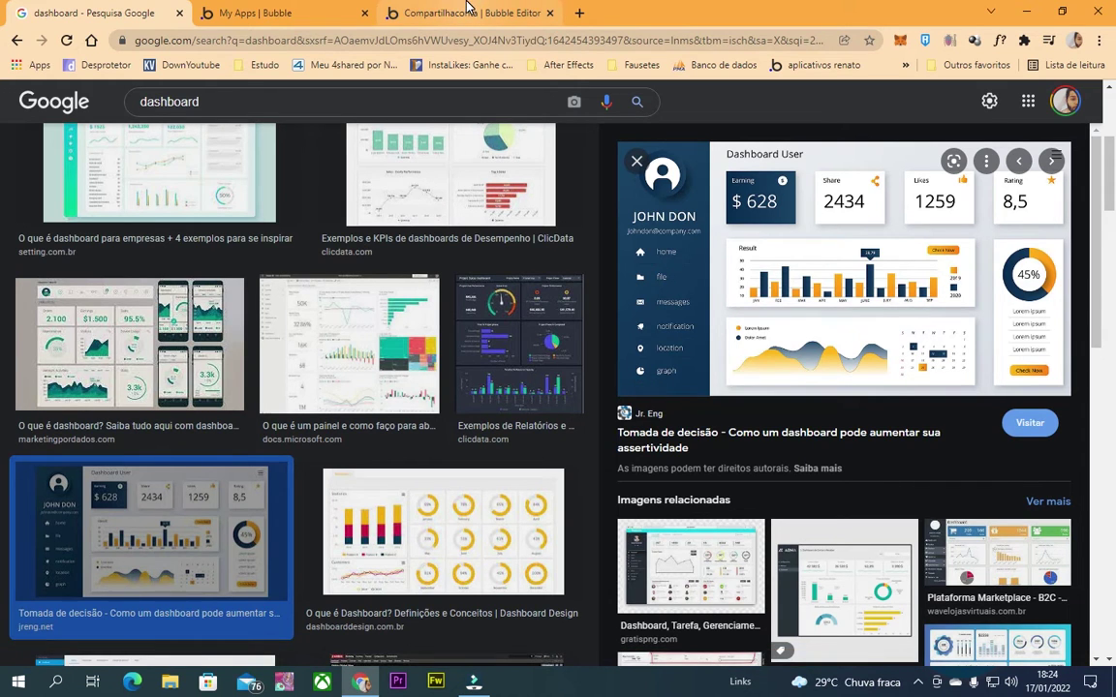
left_click(466, 8)
Switch the editor to the 'inicial' page and show the User type's fields in Data.
left_click(128, 91)
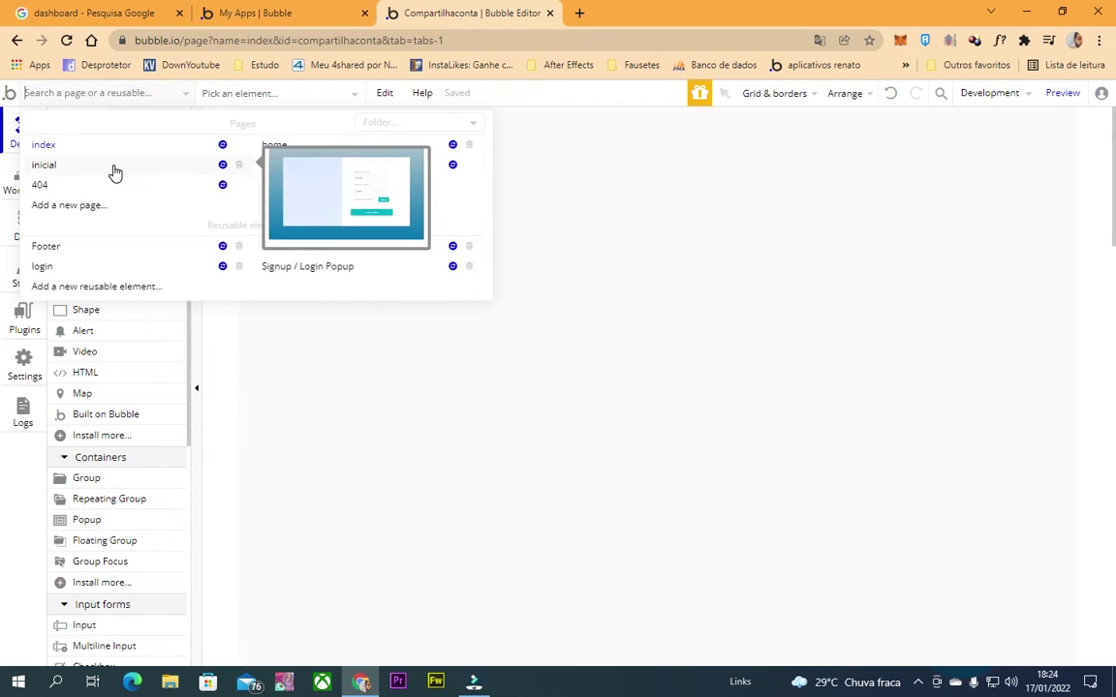
left_click(114, 167)
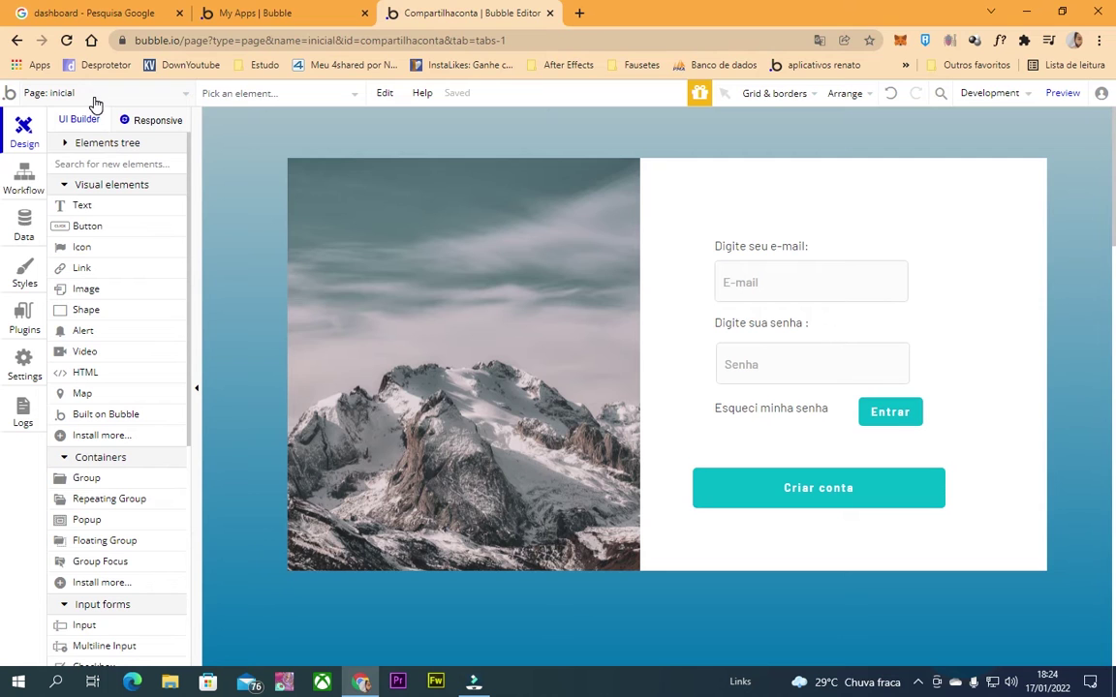
left_click(92, 93)
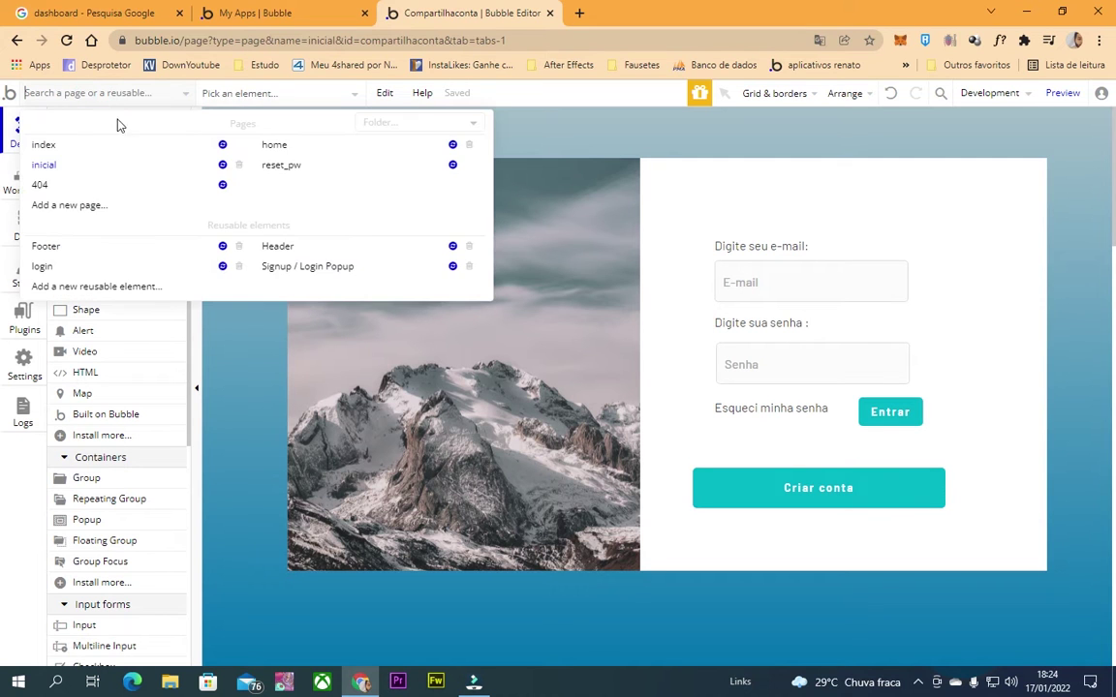
mouse_move(116, 166)
left_click(26, 229)
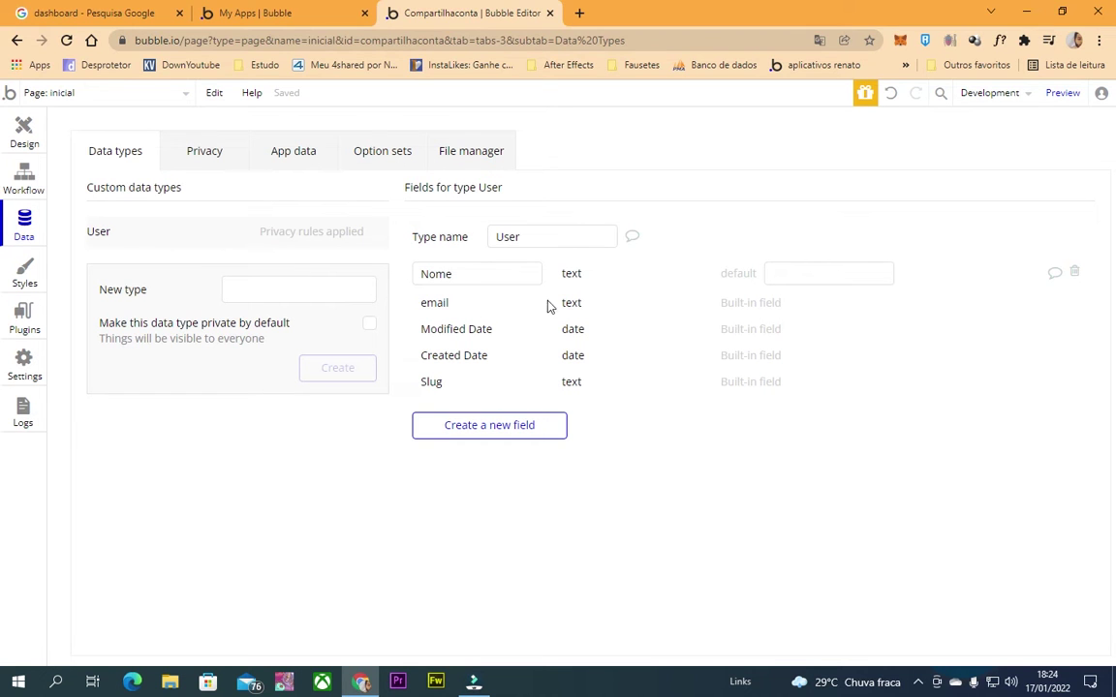
Add a text field named 'tipo' to the User data type.
left_click(467, 426)
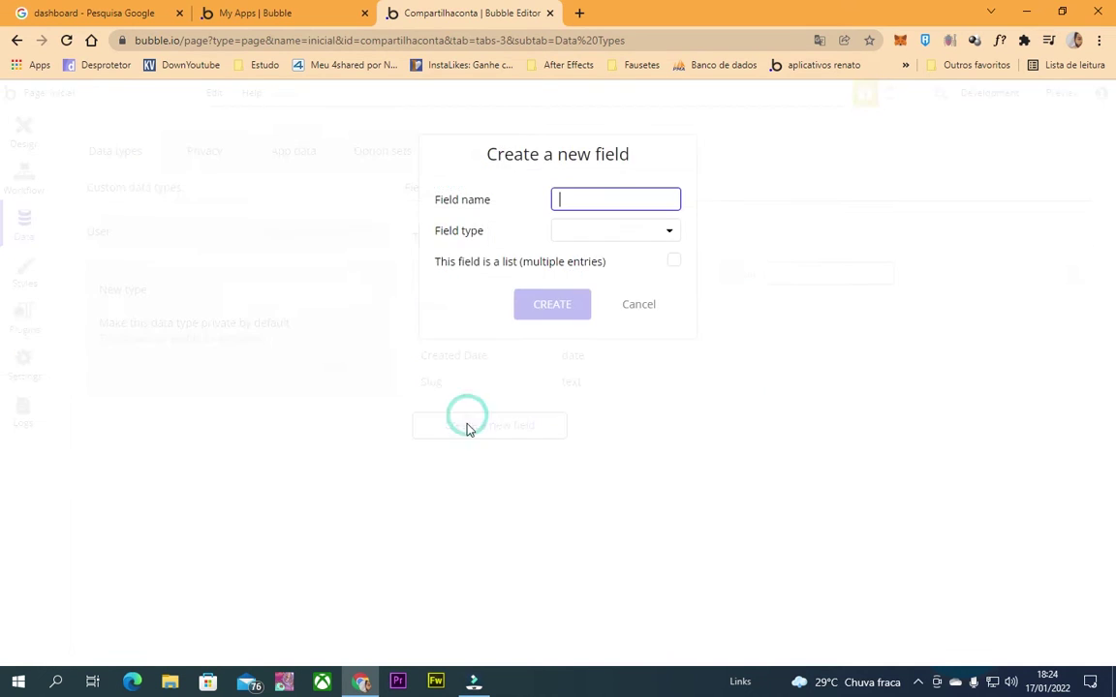
type("tipo")
left_click(662, 228)
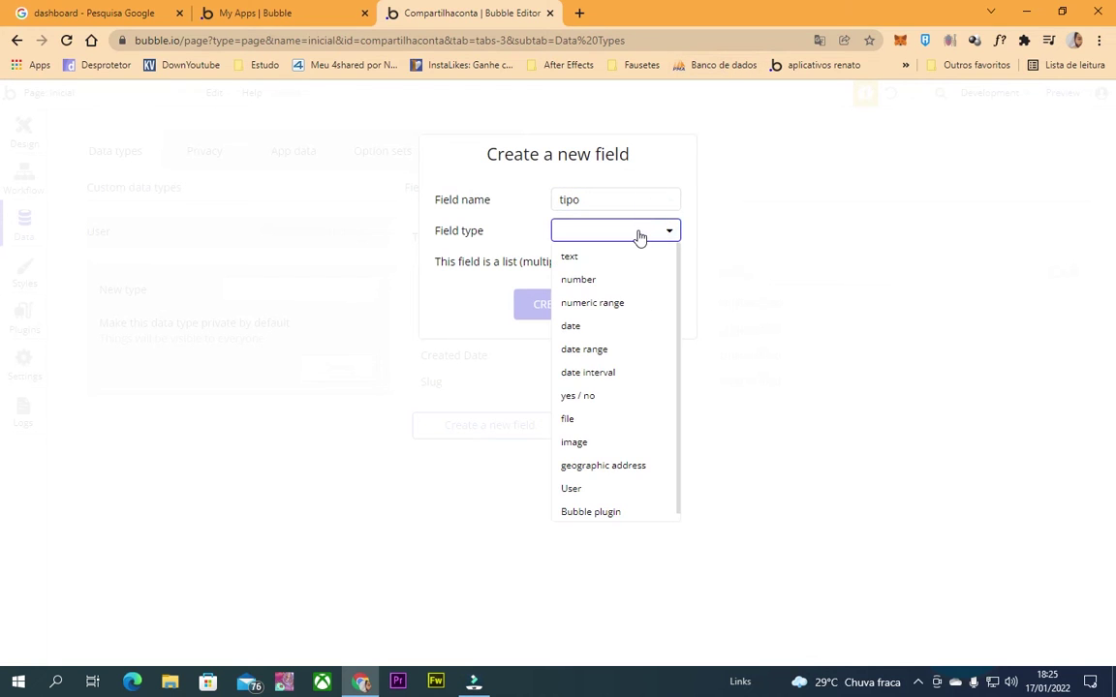
left_click(641, 256)
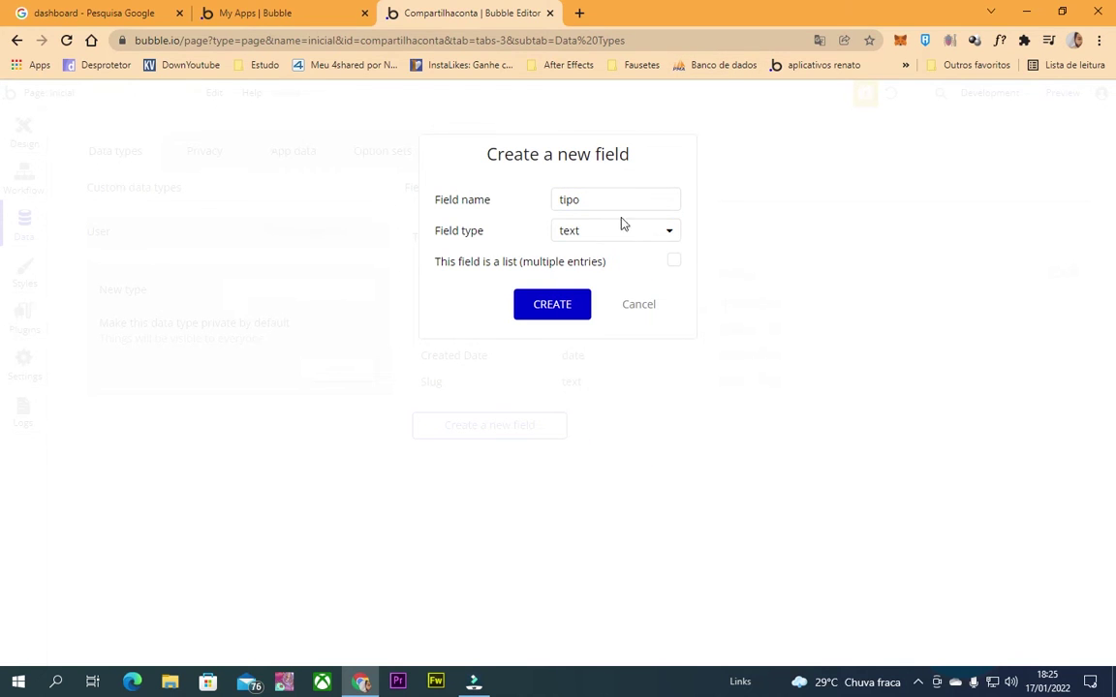
left_click(549, 306)
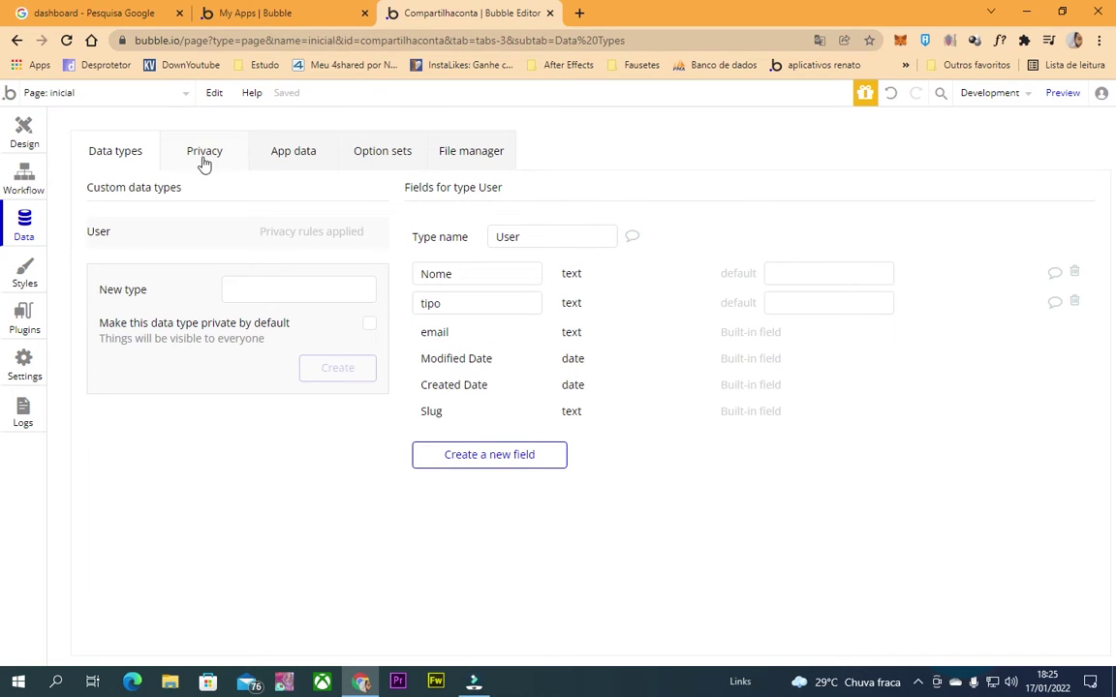
left_click(250, 288)
Create the 'informativo' type and give it a text field 'uniq do dono'.
type("informativo")
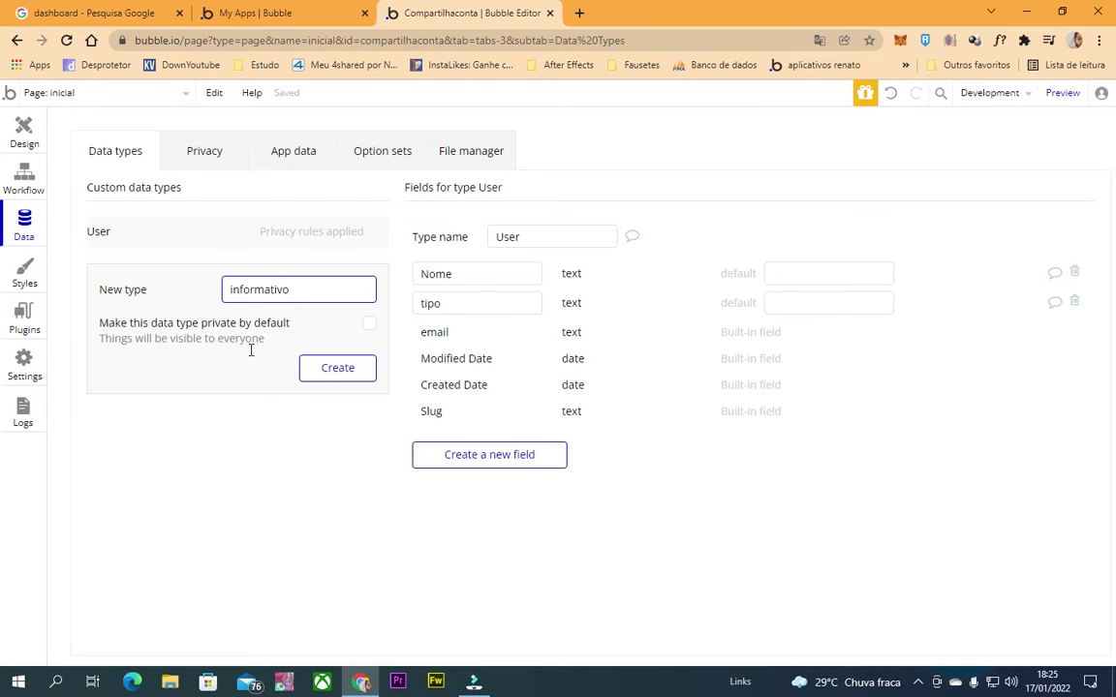
left_click(318, 370)
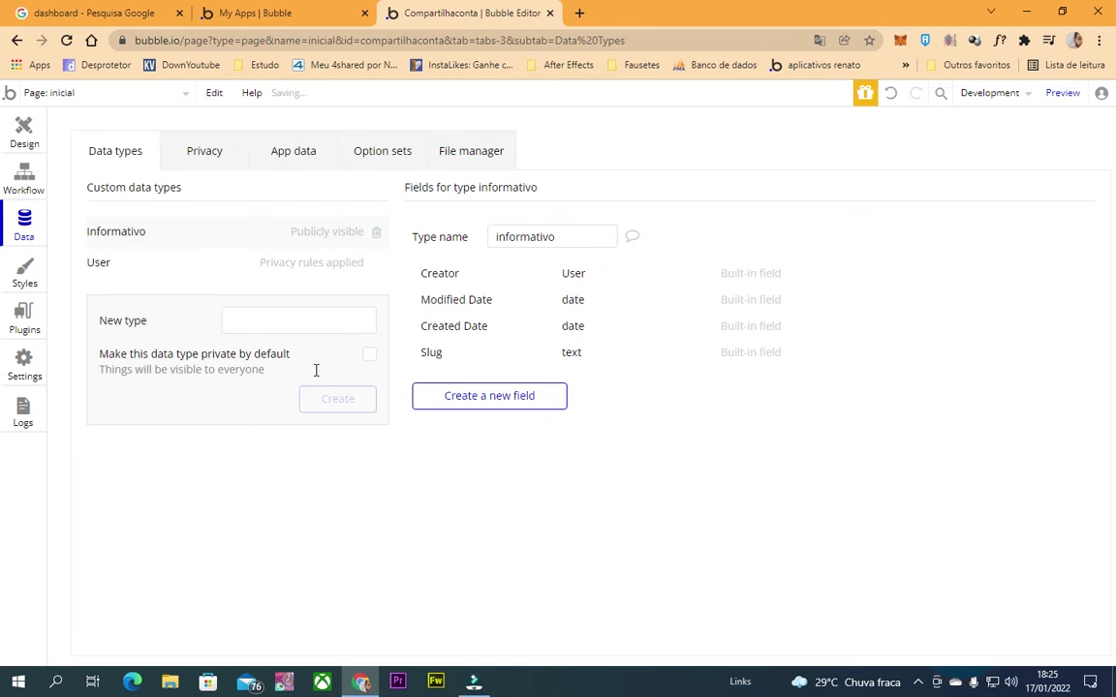
left_click(438, 395)
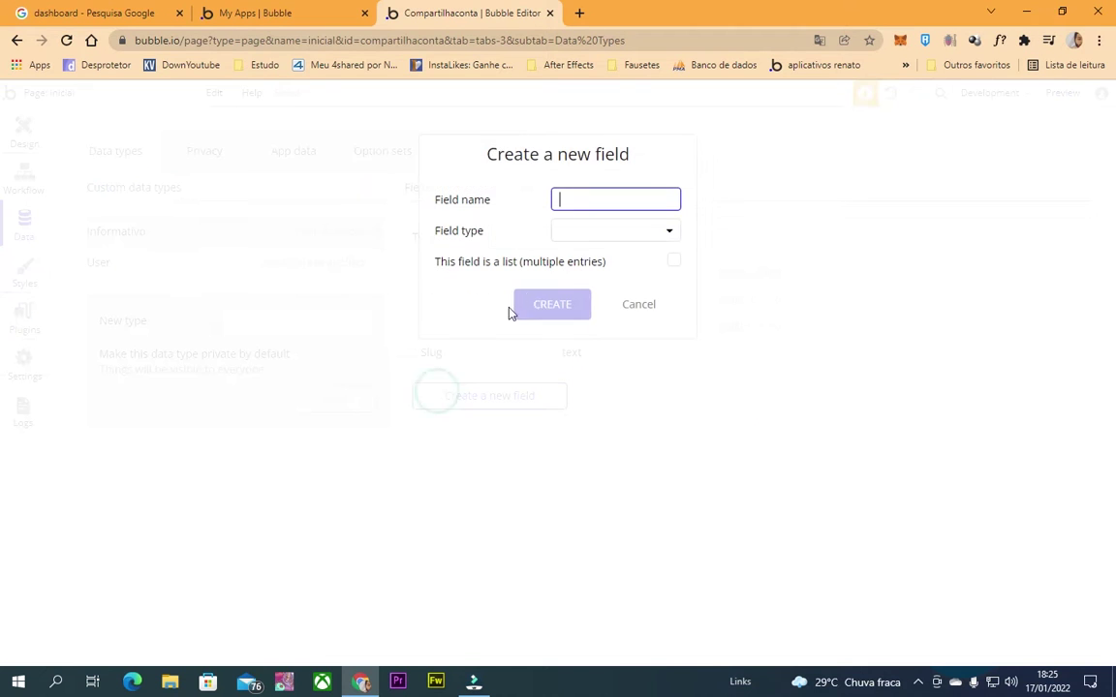
mouse_move(582, 239)
type("uniq")
left_click(581, 239)
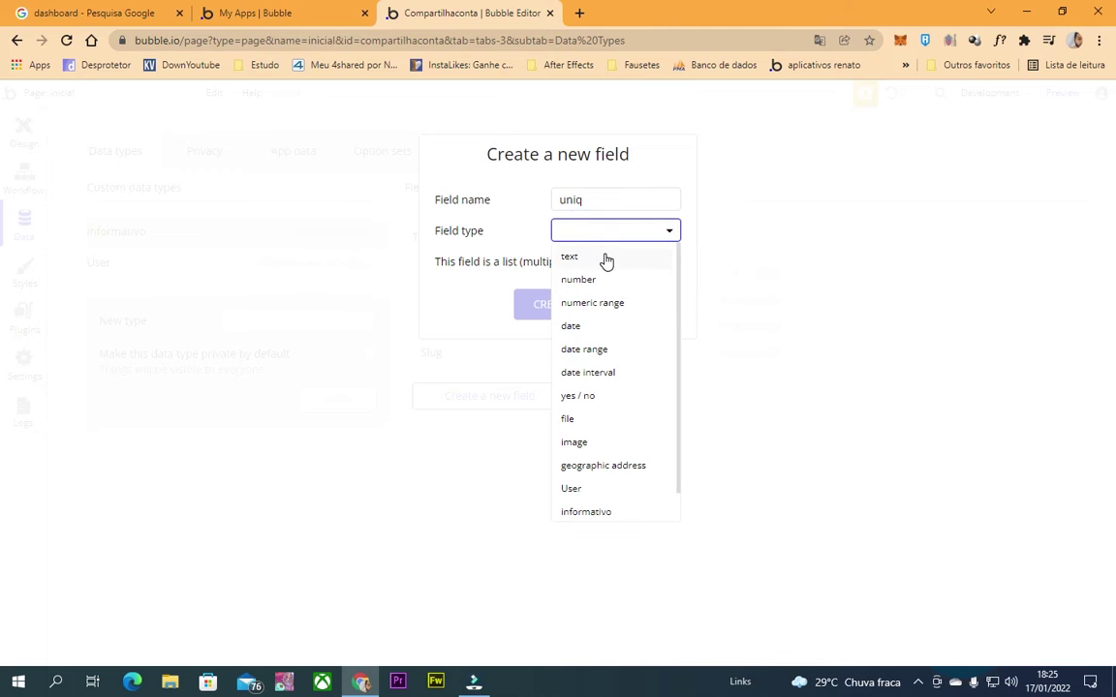
left_click(583, 257)
left_click(601, 198)
type("do dono")
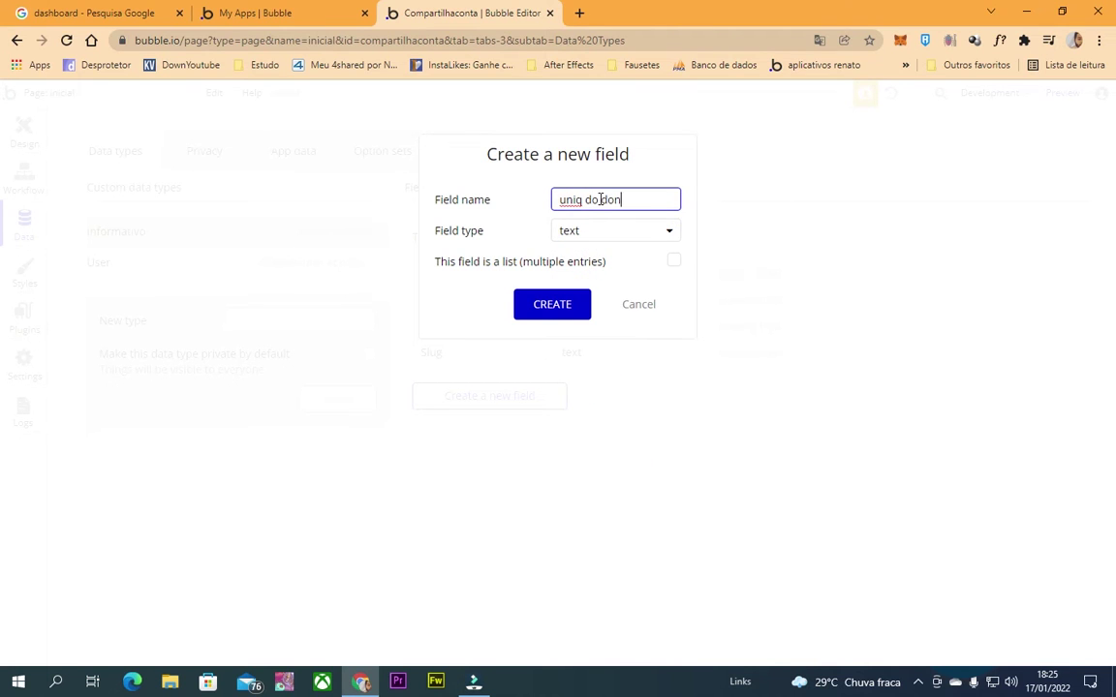
left_click(562, 308)
left_click(469, 426)
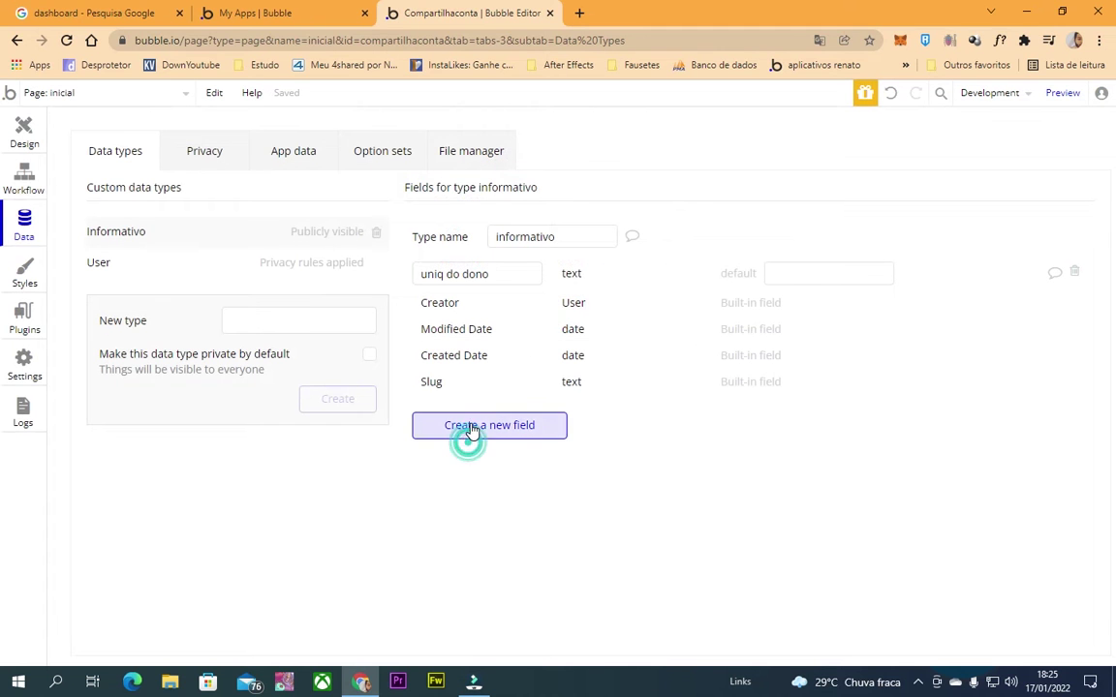
Add a text field 'uniq do informador' to informativo, fixing a typo in its name.
type("uni")
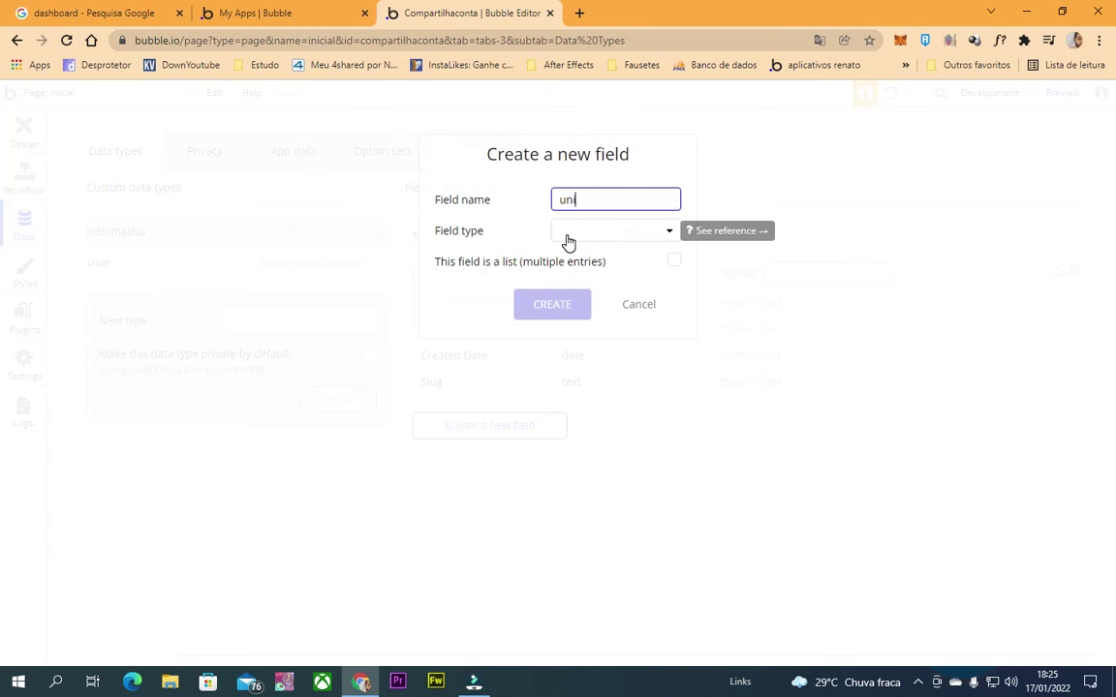
type("q do informarmadr")
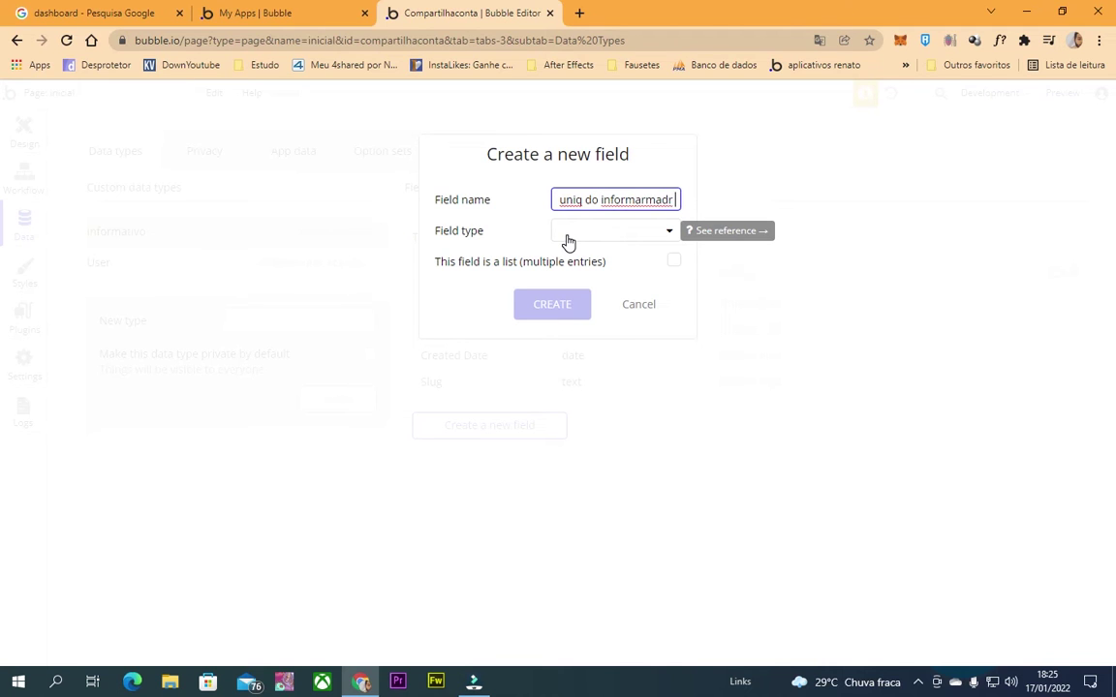
type("r")
type("or")
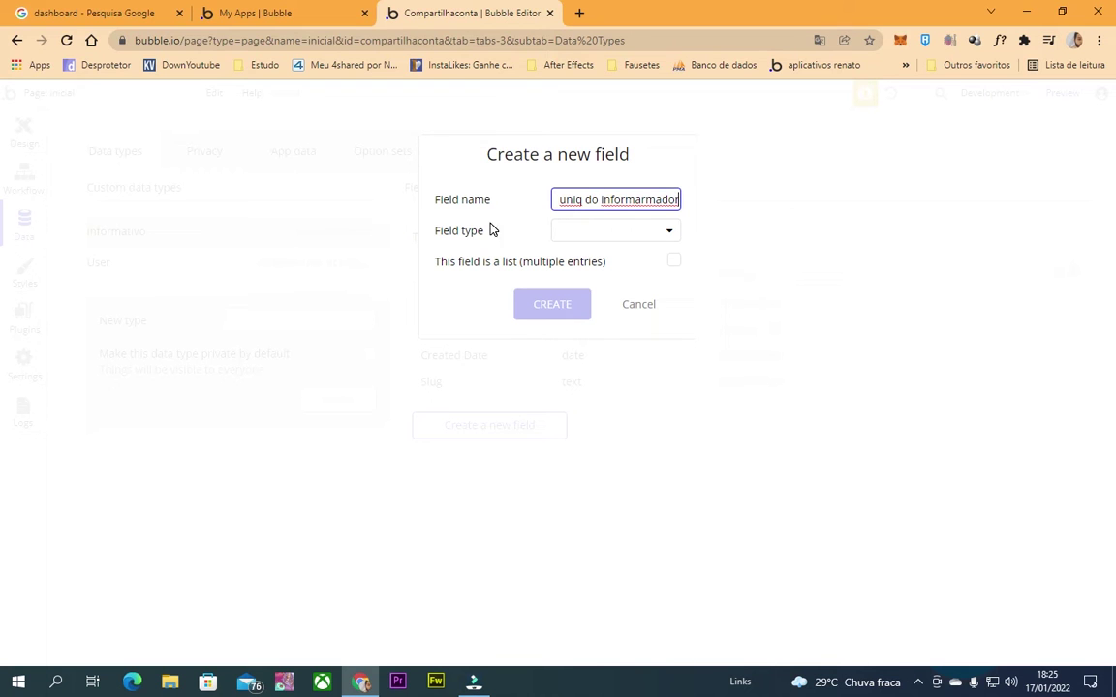
double_click(633, 200)
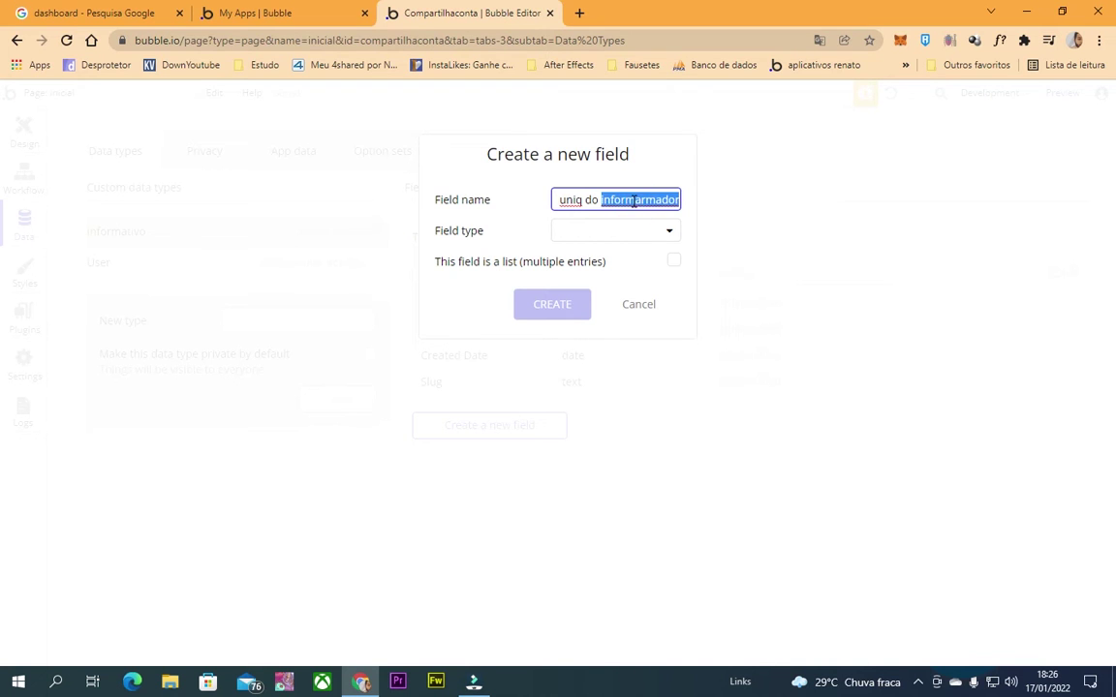
type("informador")
key("Left")
key("Left")
type("d")
left_click(462, 214)
left_click(620, 230)
left_click(569, 257)
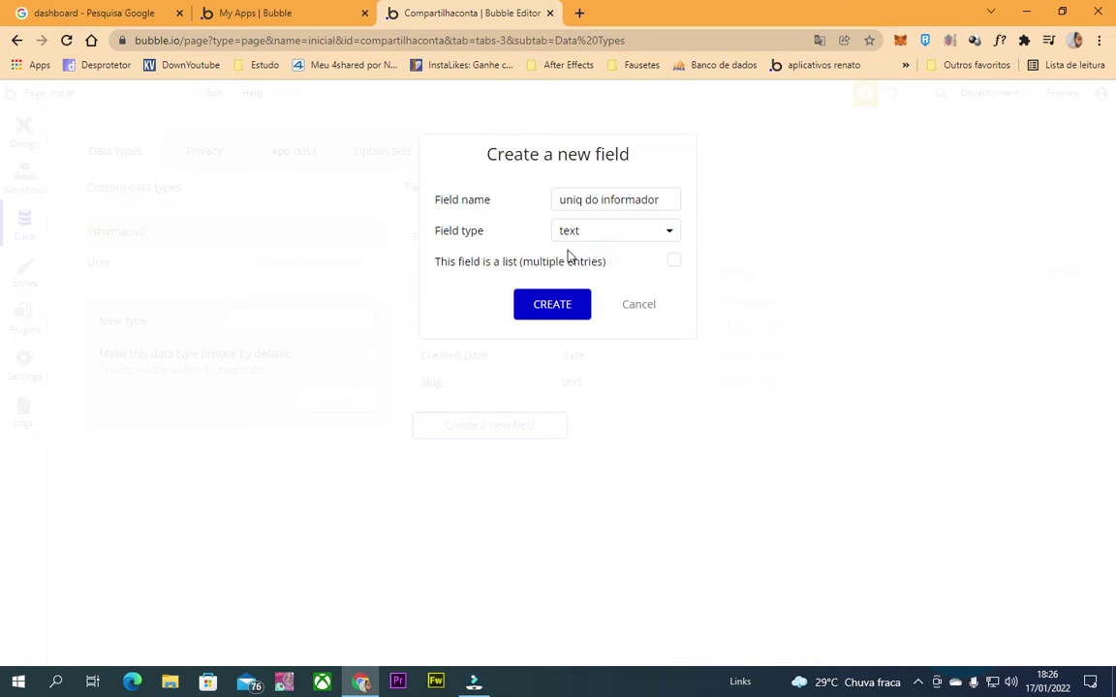
left_click(531, 320)
Add a text field named 'mensagem' to informativo.
left_click(443, 457)
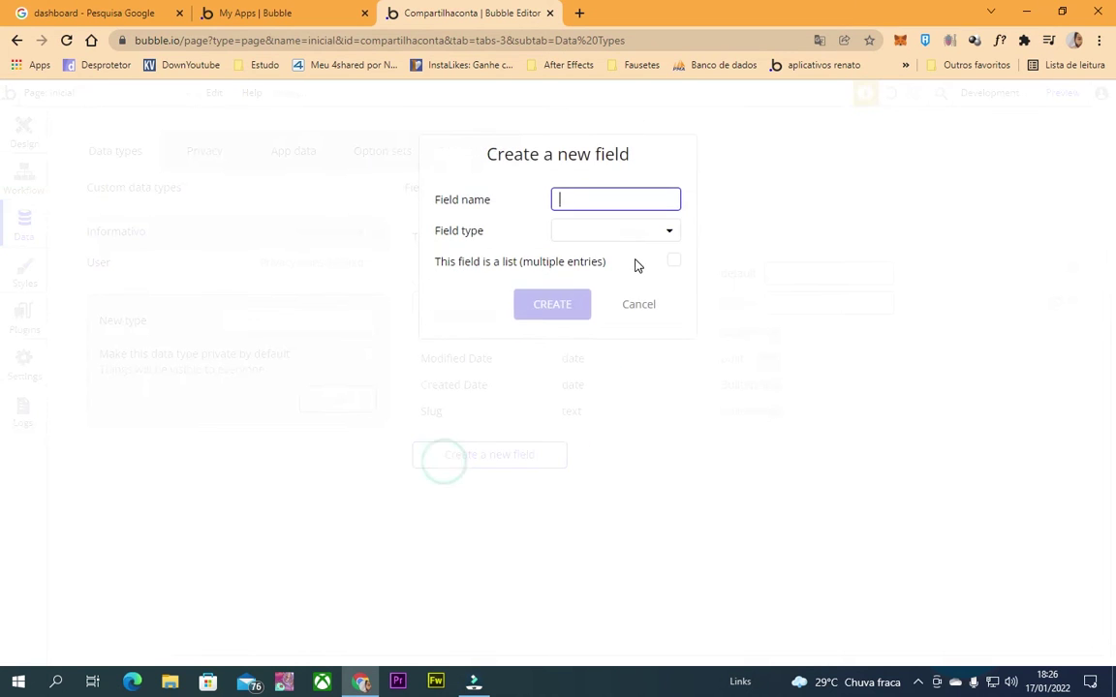
type("mensagem")
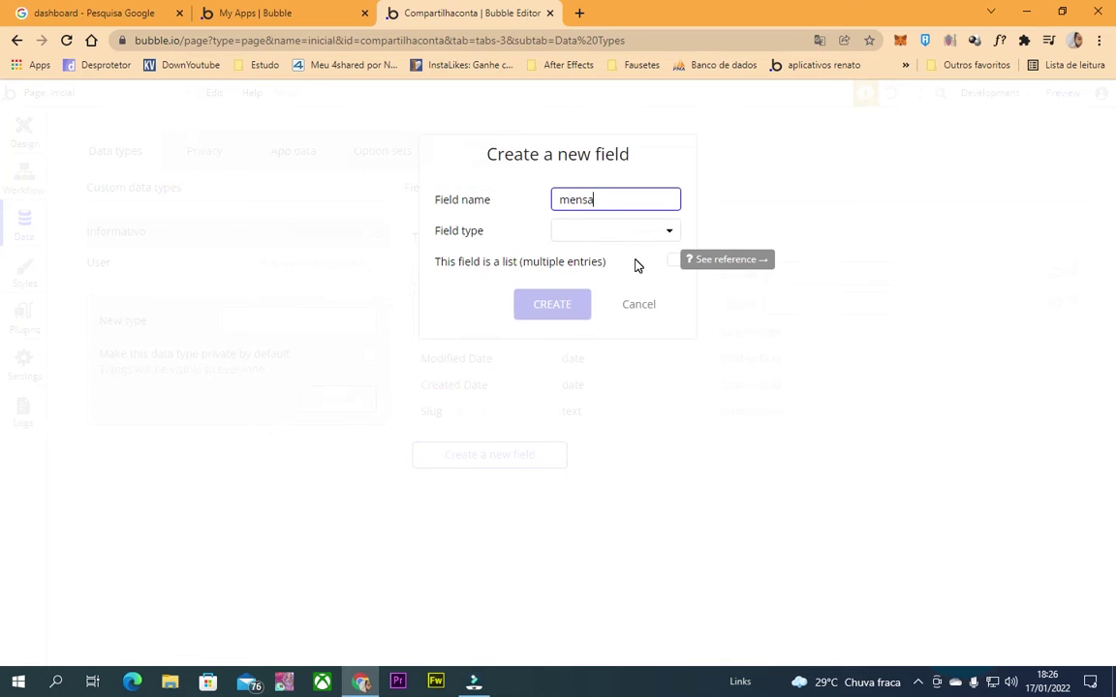
left_click(637, 231)
left_click(629, 257)
left_click(571, 304)
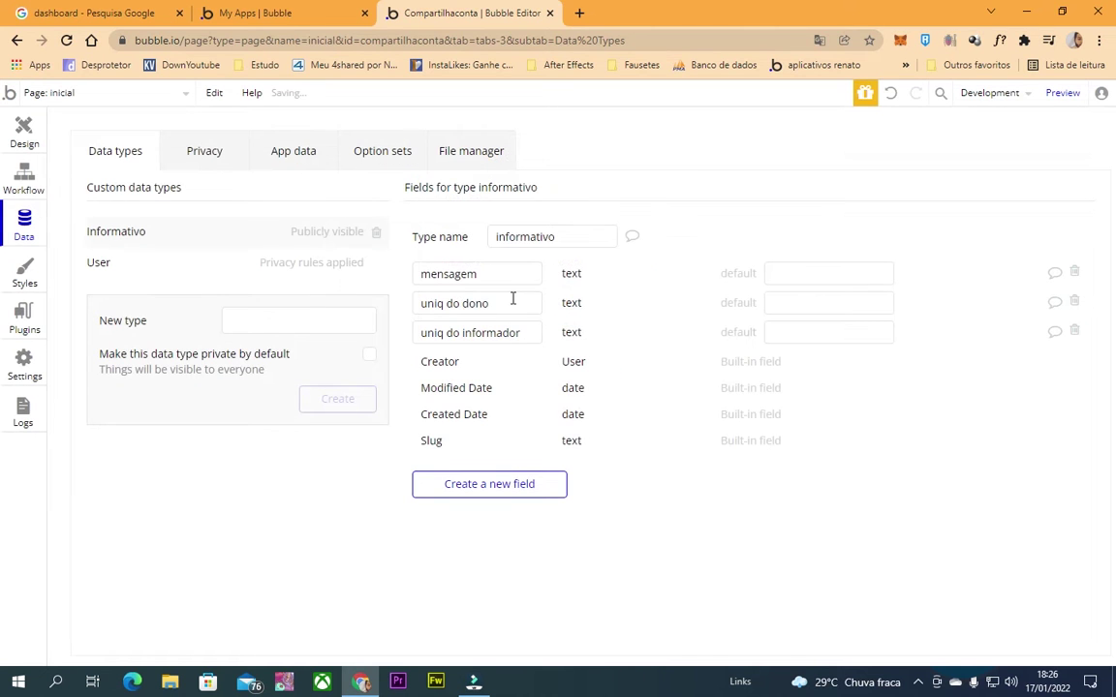
Review the uniq do dono, mensagem and uniq do informador field names, then return to Design.
left_click(513, 301)
left_click(497, 275)
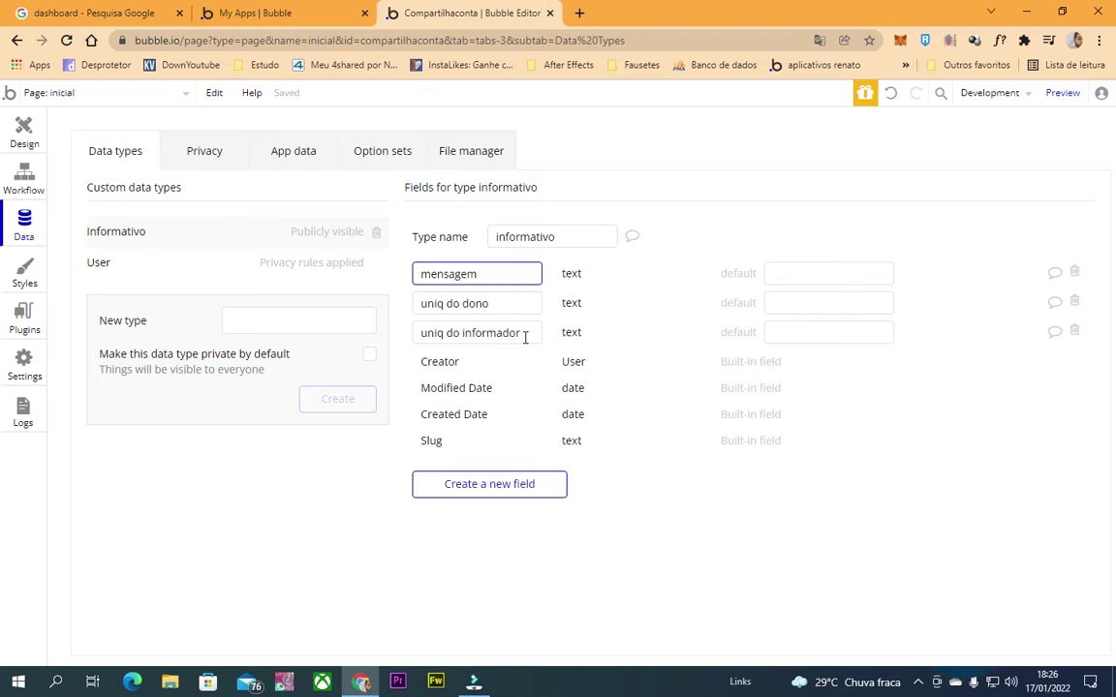
left_click(523, 334)
left_click(488, 306)
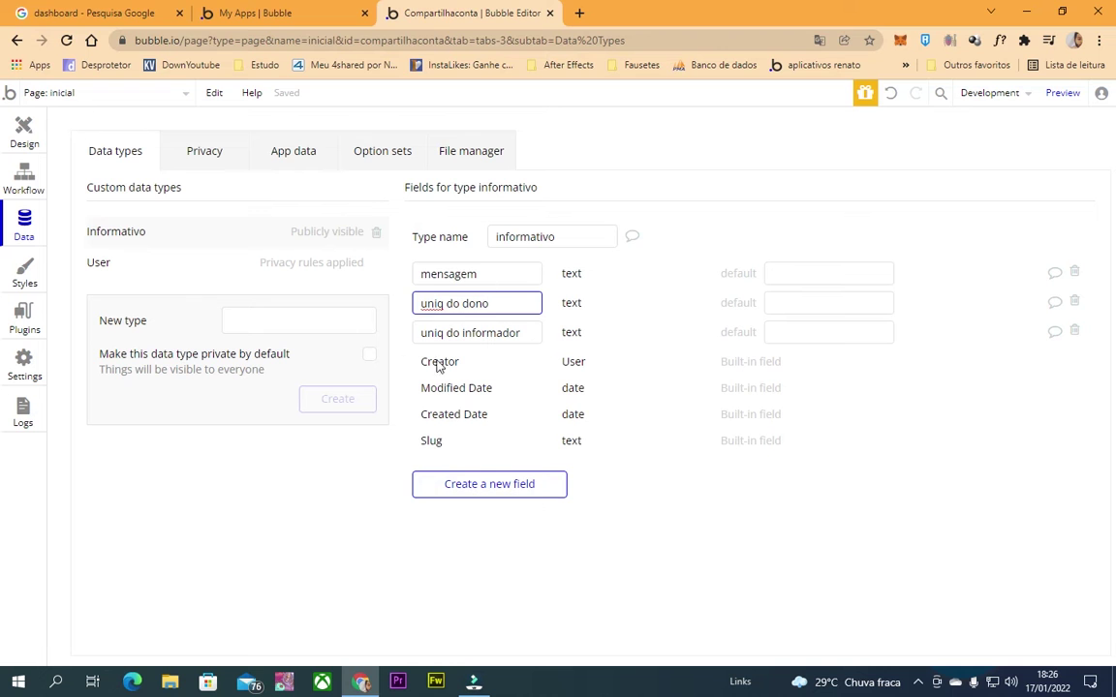
left_click(21, 134)
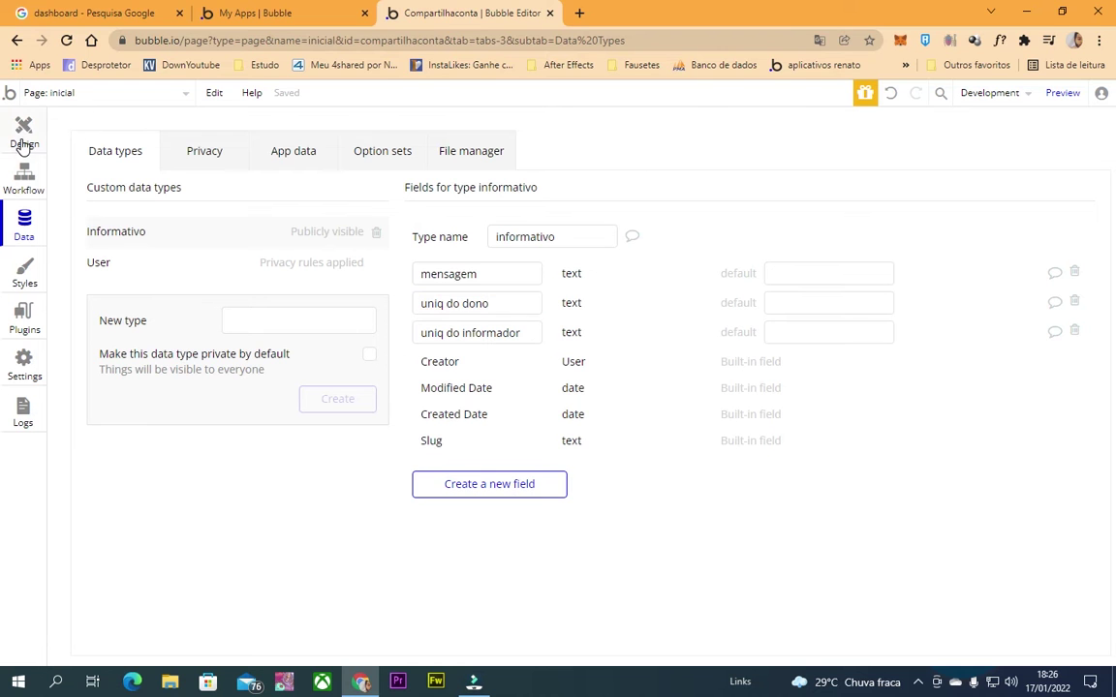
Open the Header reusable element and delete its logo, Bubble Forum and FAQs elements.
left_click(113, 97)
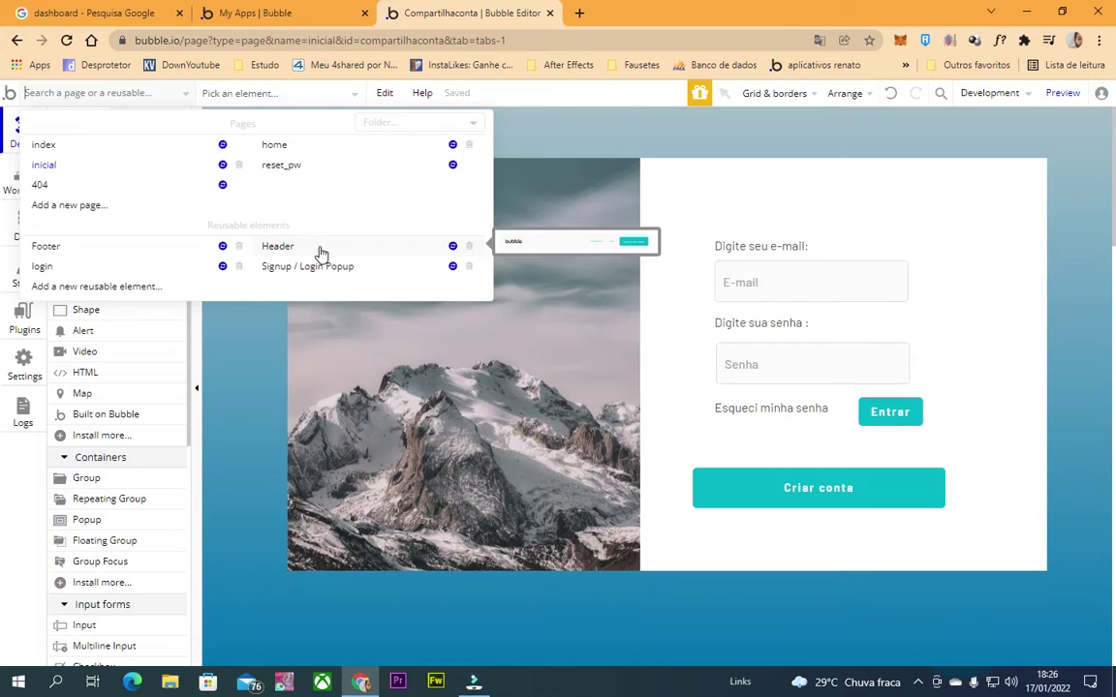
left_click(279, 246)
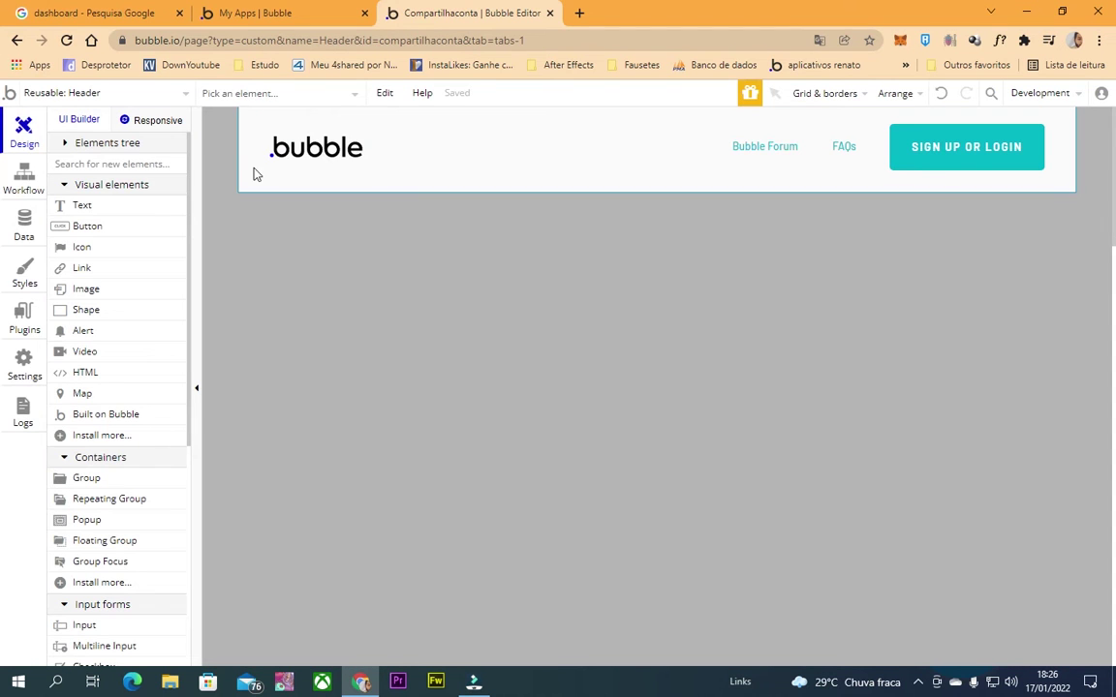
key("ctrl+a")
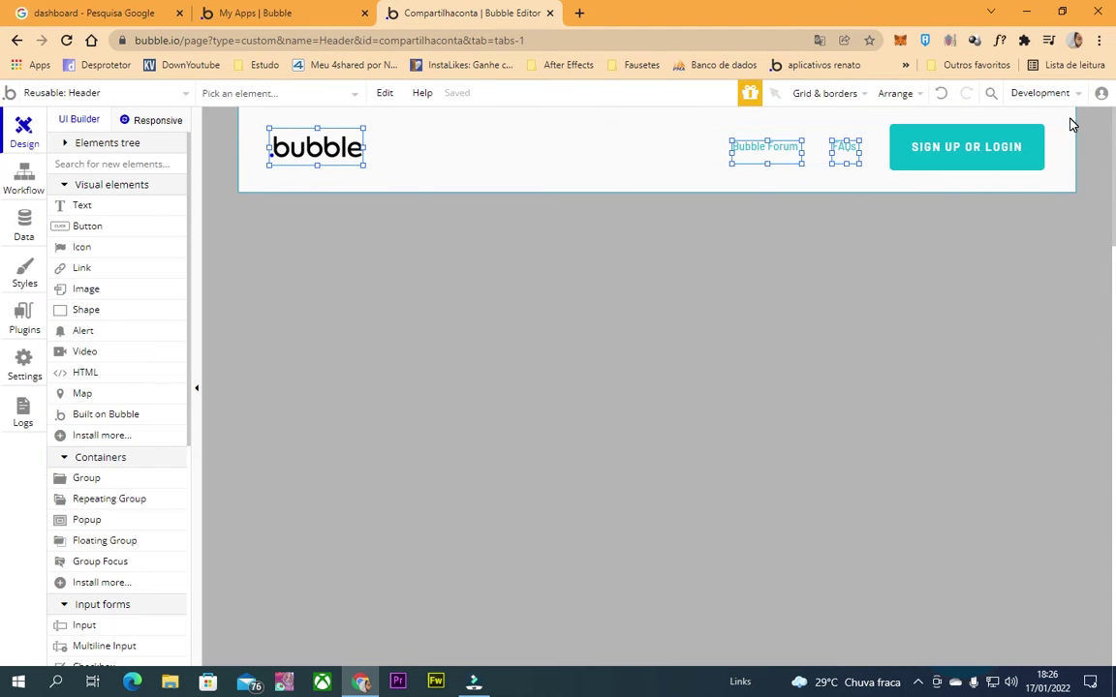
key("Delete")
Delete the SIGN UP OR LOGIN button and the navigation container, leaving an empty header.
left_click(1037, 138)
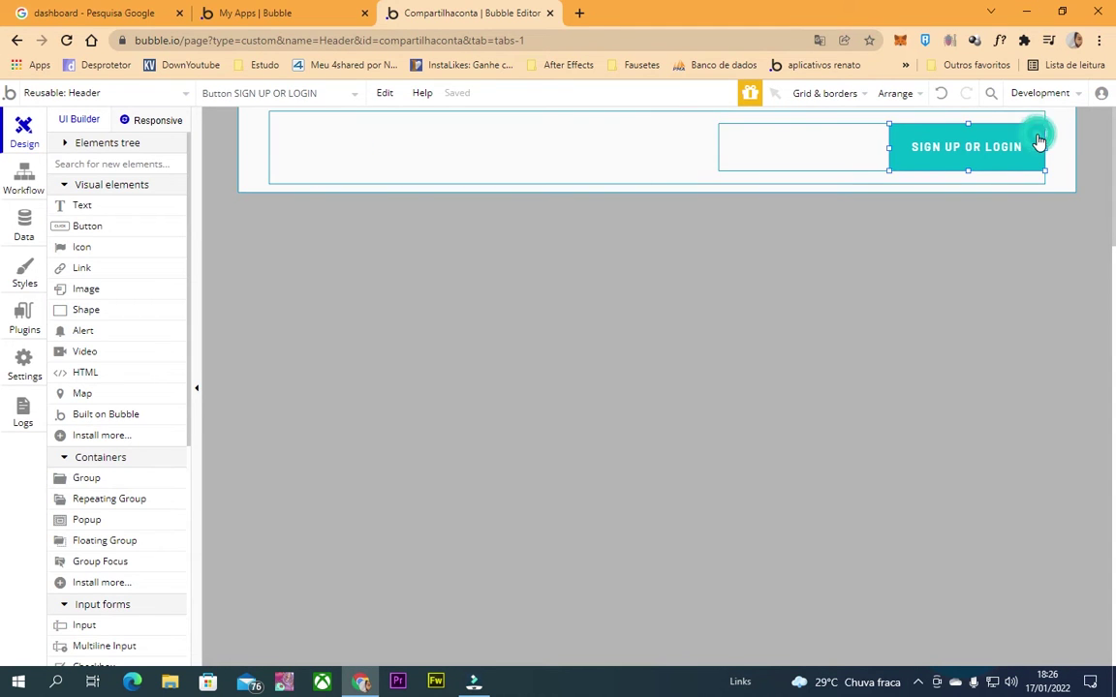
key("Delete")
left_click(1030, 118)
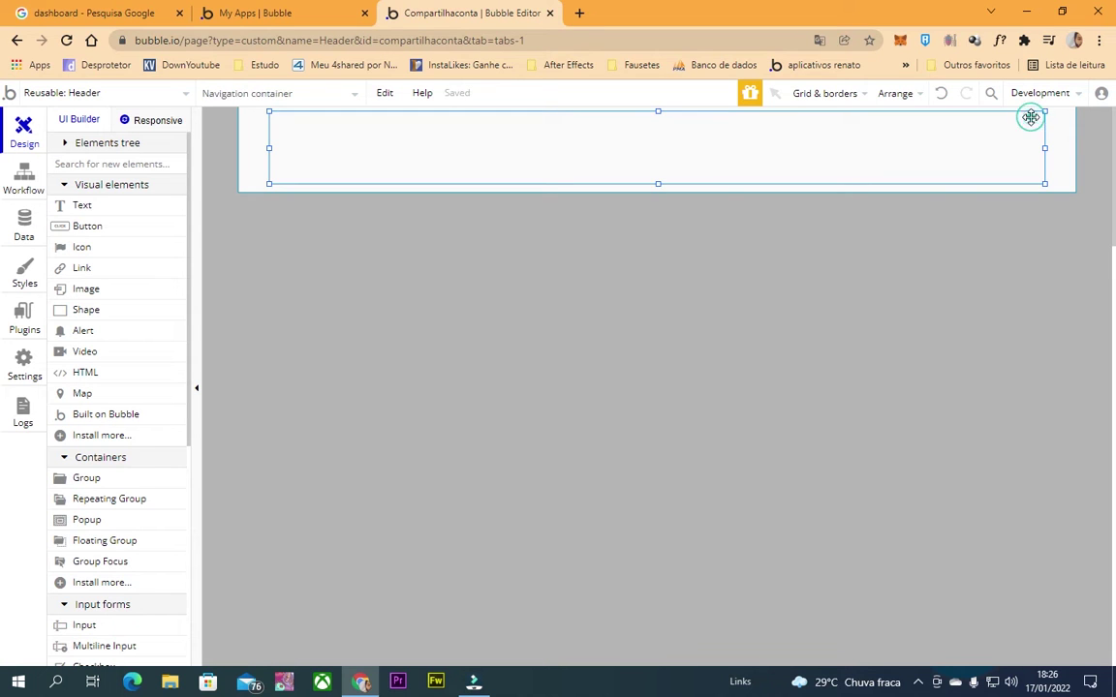
key("Delete")
left_click(584, 146)
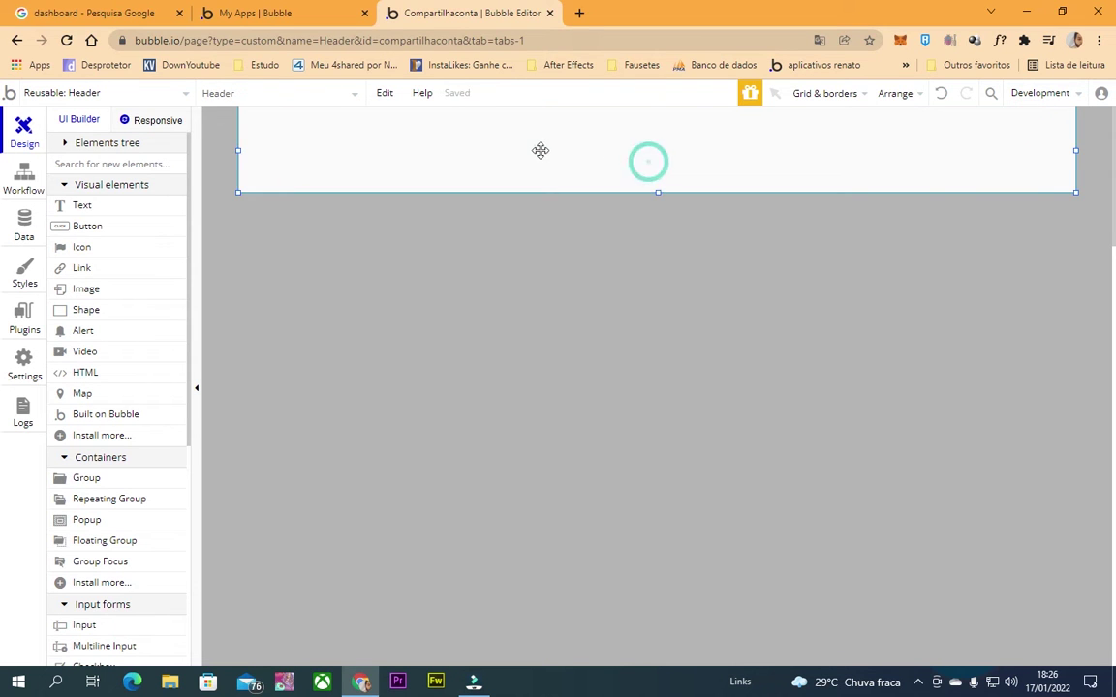
scroll(109, 446, "down", 3)
scroll(109, 441, "up", 3)
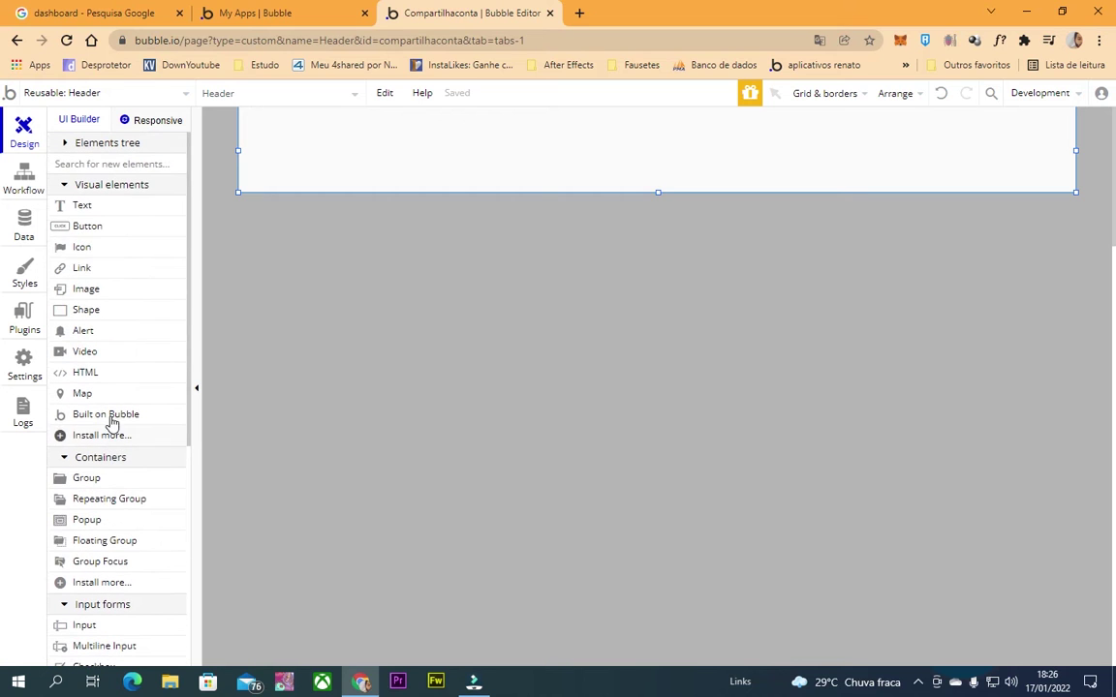
scroll(102, 428, "down", 1)
Draw a small group at the header's right end.
left_click(97, 400)
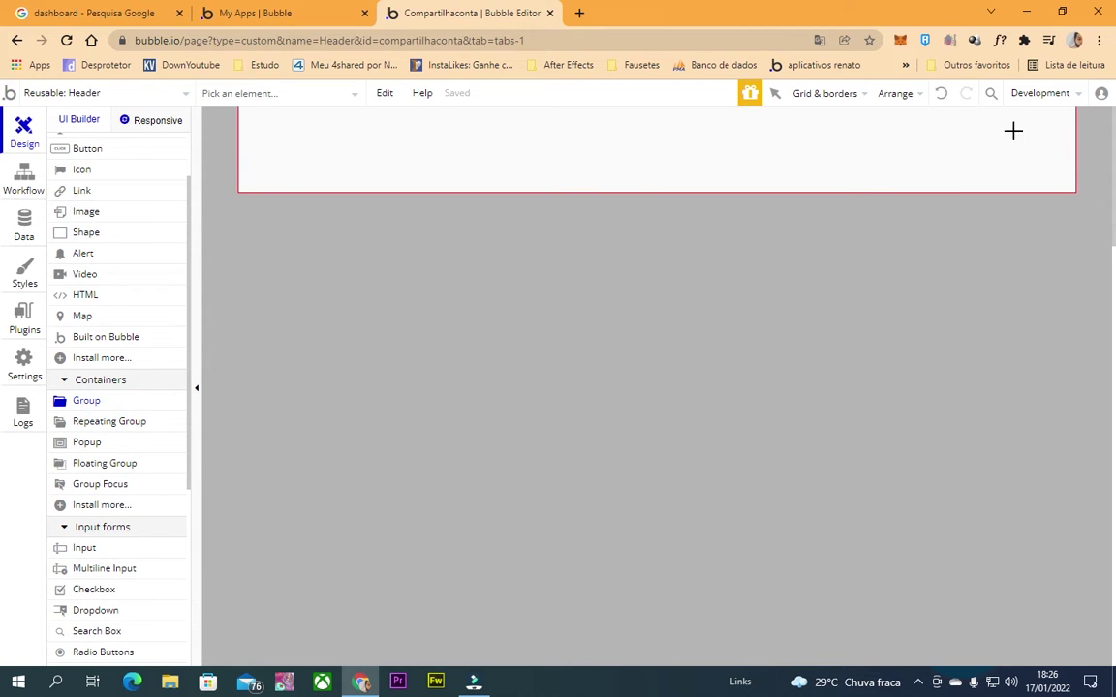
left_click_drag(999, 126, 1054, 170)
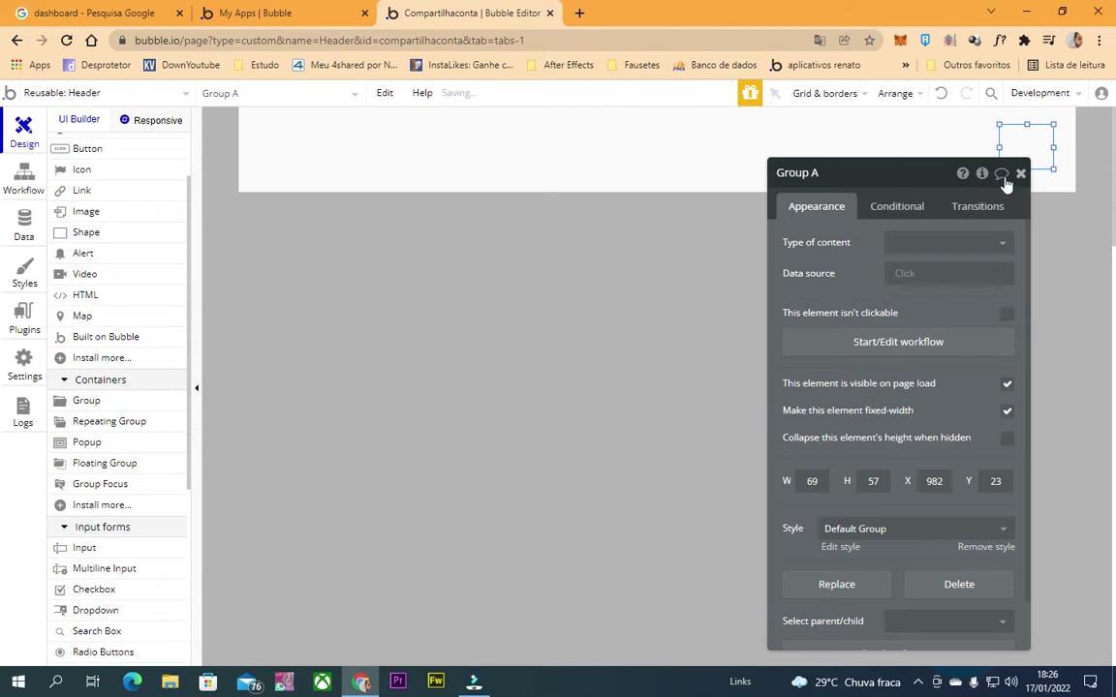
left_click(1021, 175)
Set the new group's Type of content to informativo.
double_click(1007, 154)
left_click(947, 247)
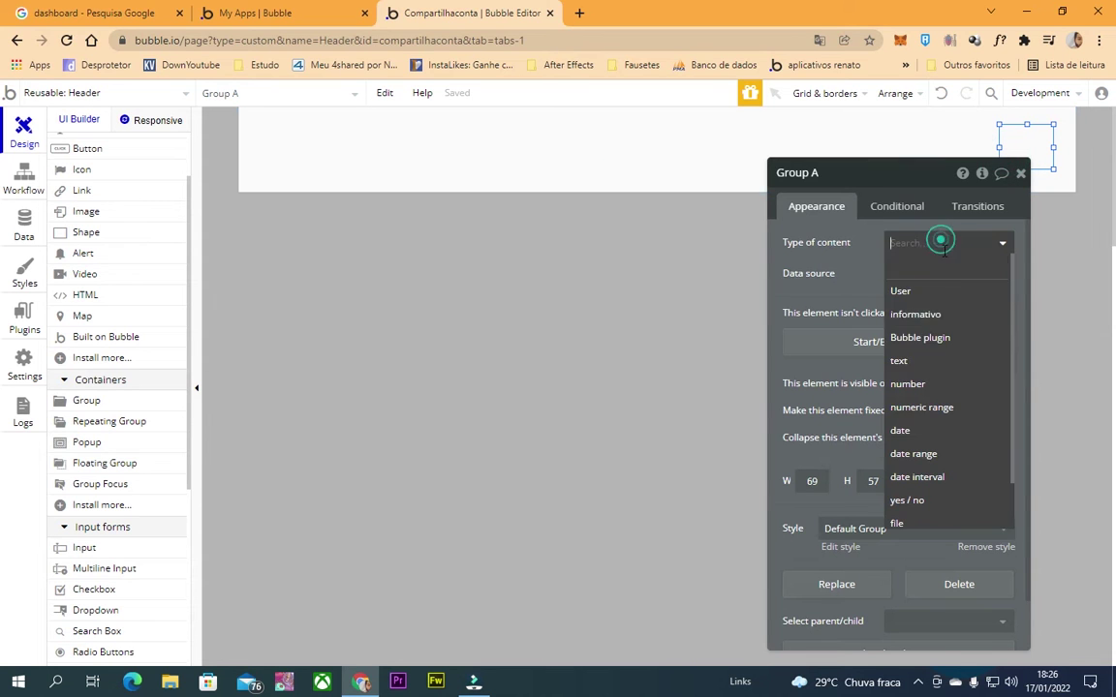
left_click(918, 317)
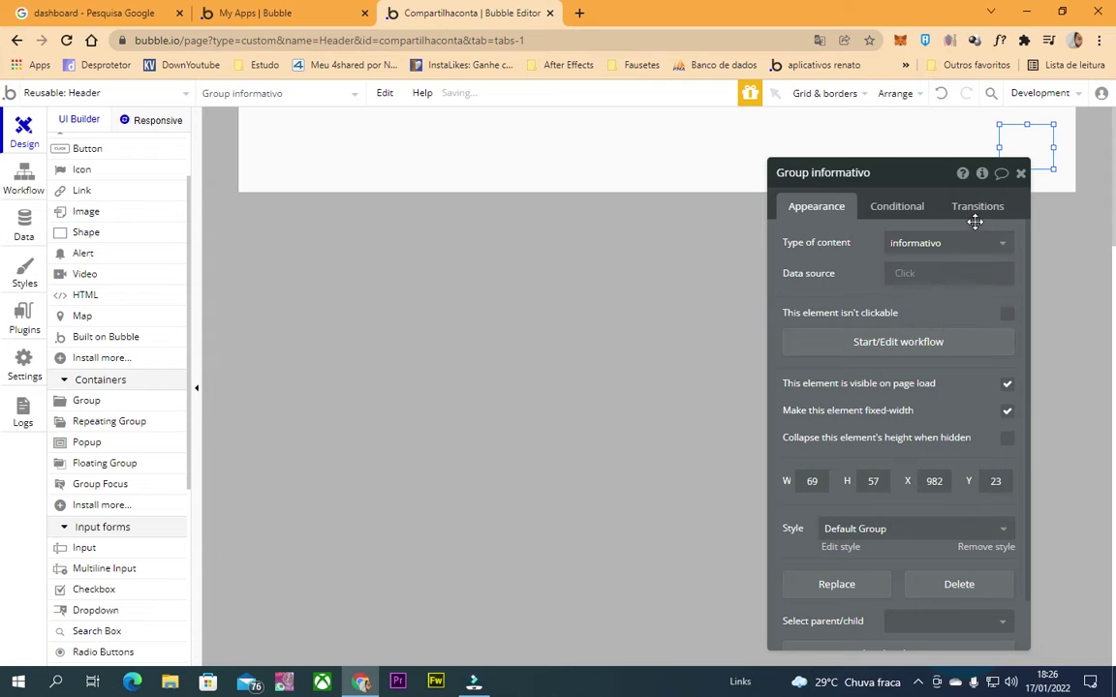
left_click(1020, 173)
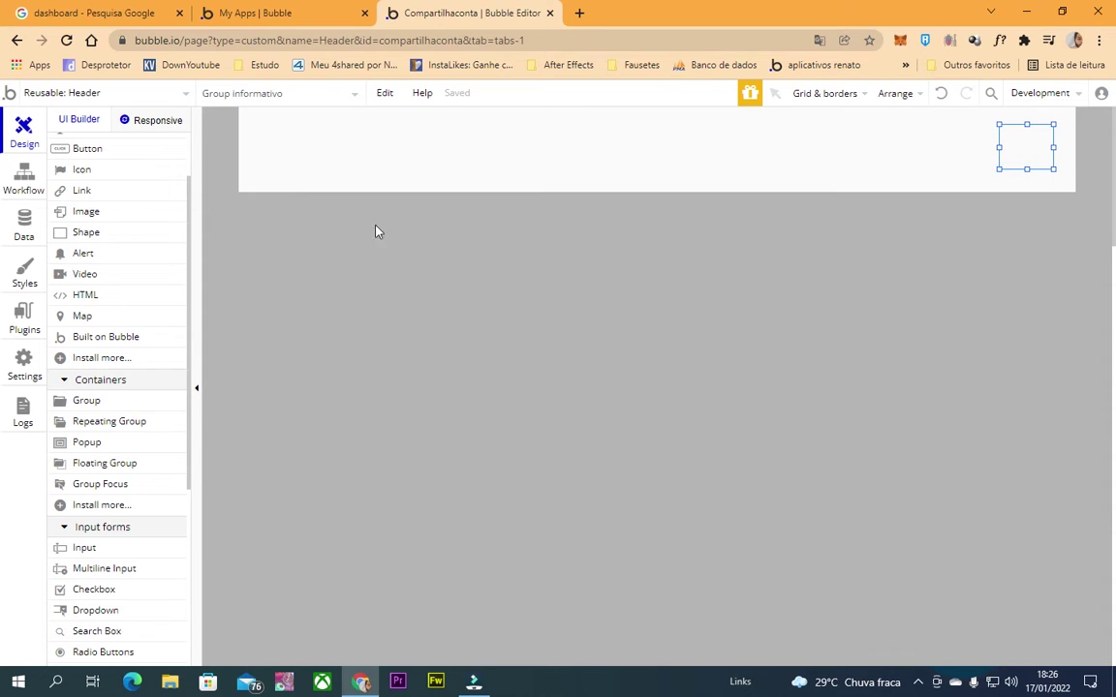
left_click(23, 177)
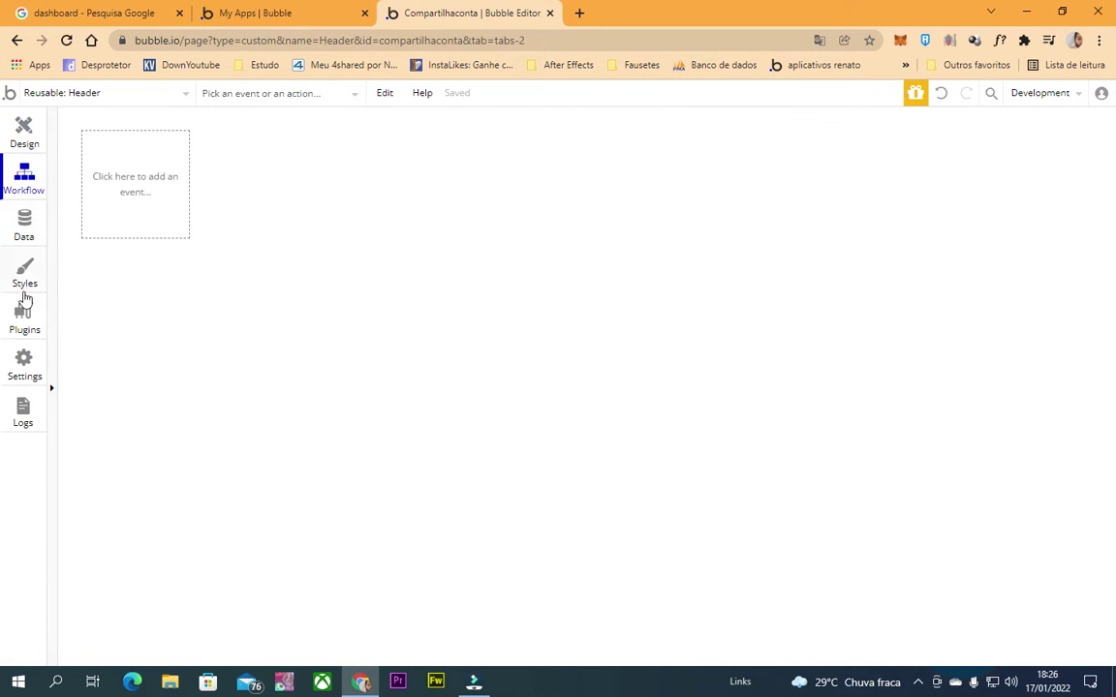
Create a new data type named 'Perguntas Frequentes'.
left_click(17, 238)
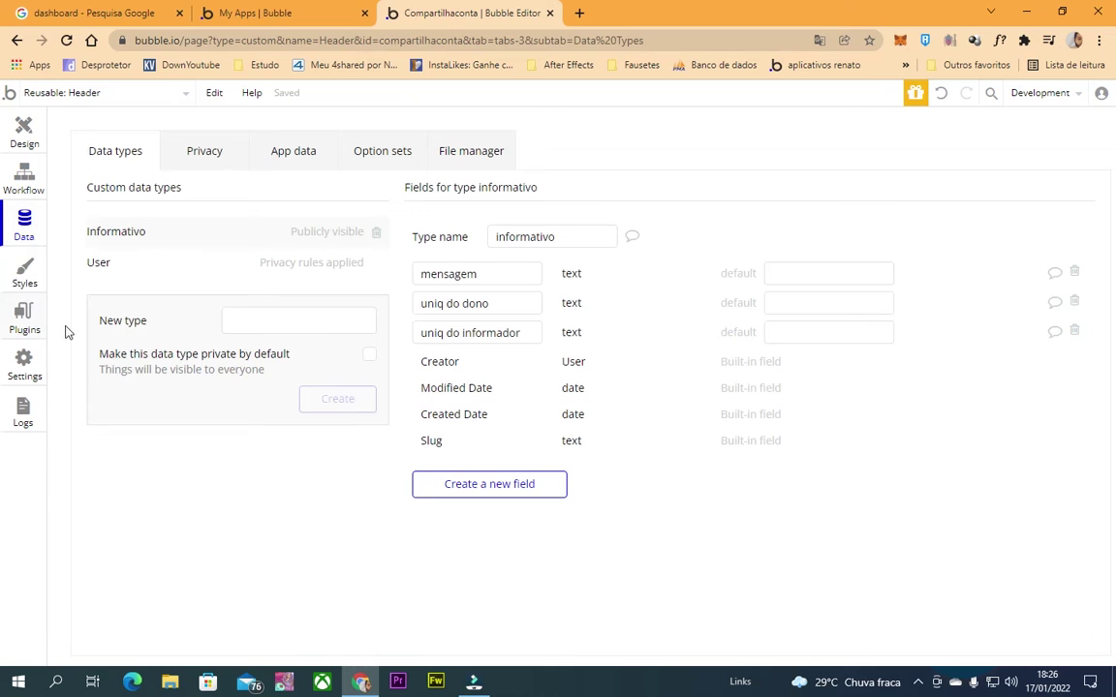
left_click(327, 322)
type("perguntas frequentes")
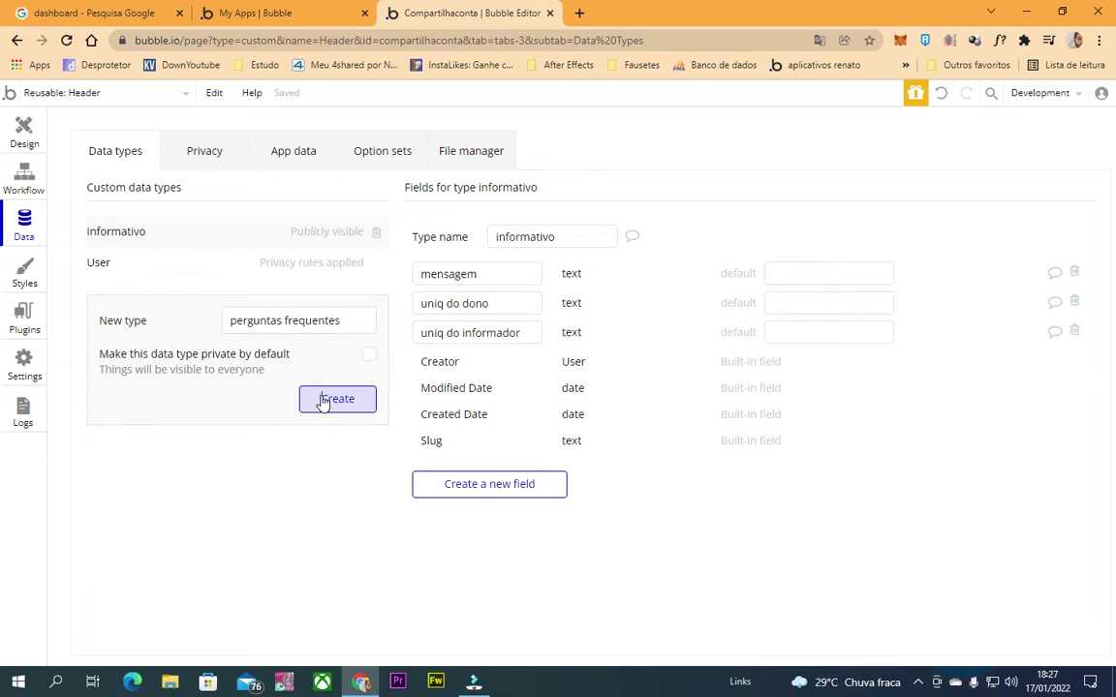
left_click(334, 398)
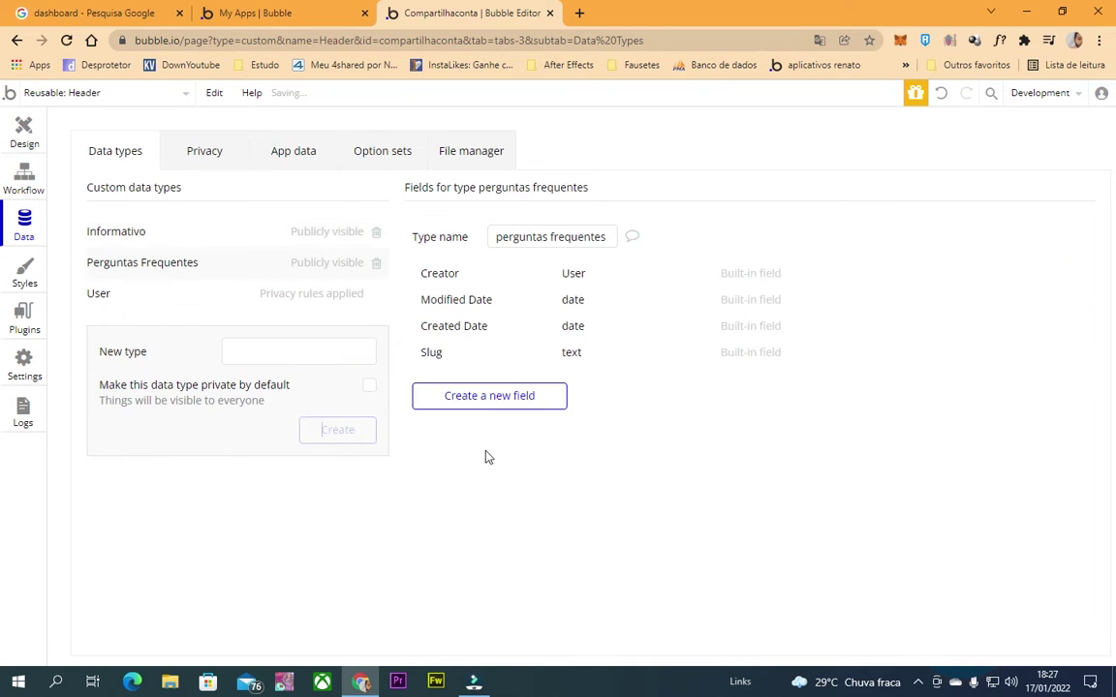
Add text fields 'pergunta' and 'resposta' to Perguntas Frequentes.
left_click(464, 397)
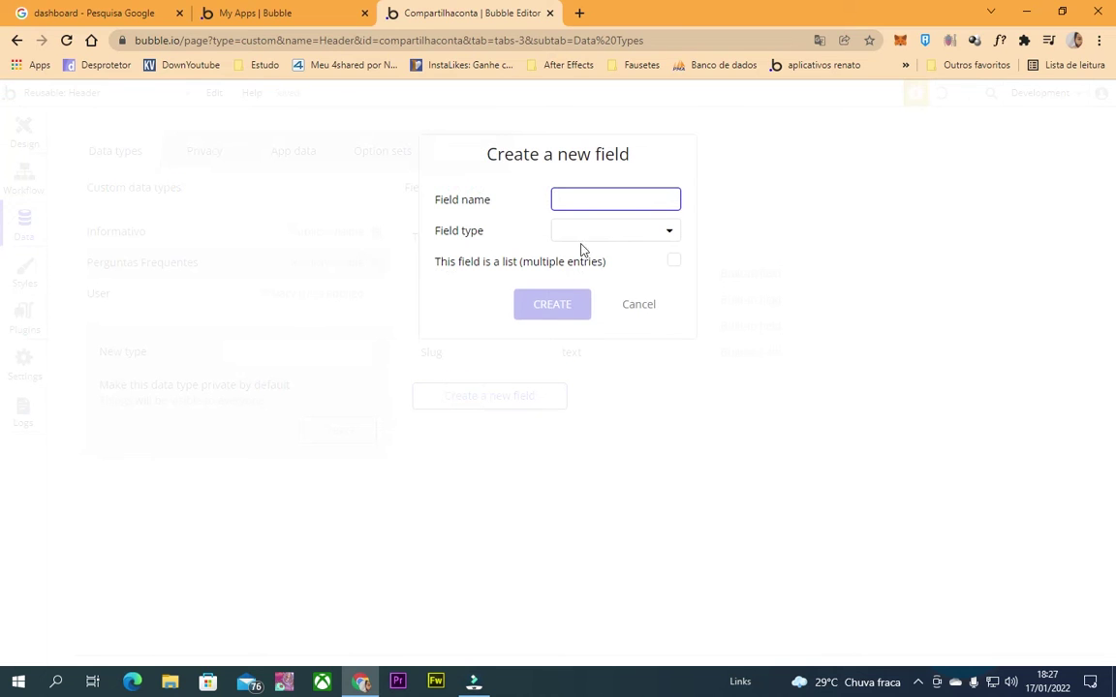
type("pergunt")
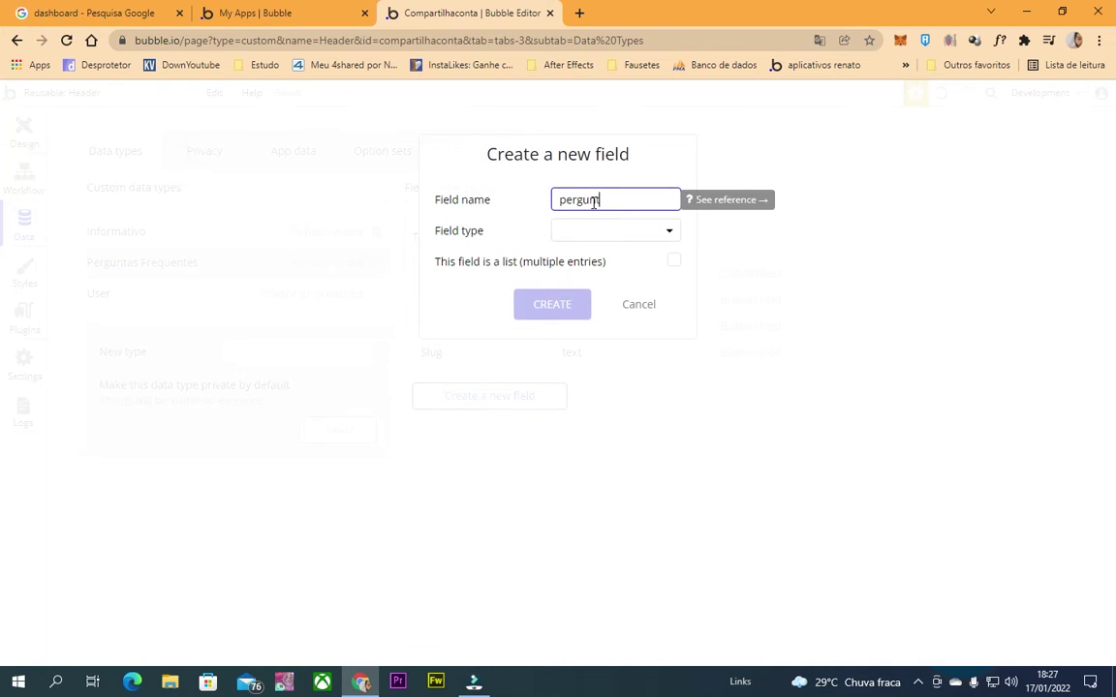
left_click(666, 233)
left_click(640, 256)
left_click(542, 304)
left_click(523, 432)
type("re")
left_click(636, 232)
left_click(591, 254)
left_click(572, 312)
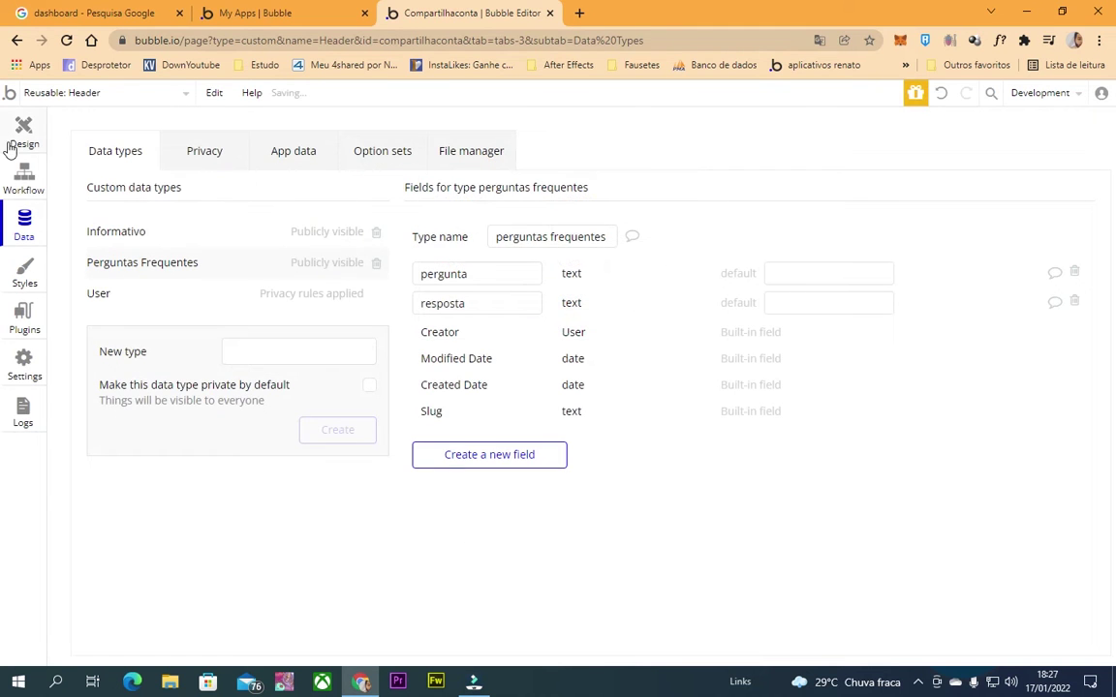
left_click(11, 145)
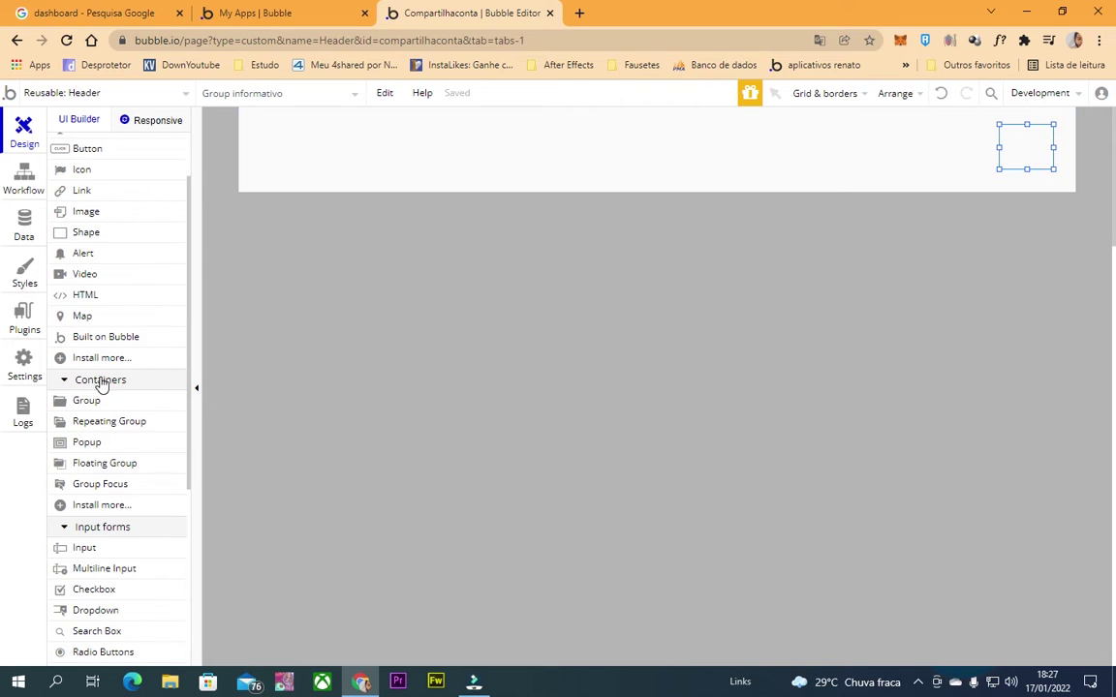
Set the header group's content type to perguntas frequentes and draw an icon inside it.
scroll(101, 385, "up", 2)
double_click(1028, 145)
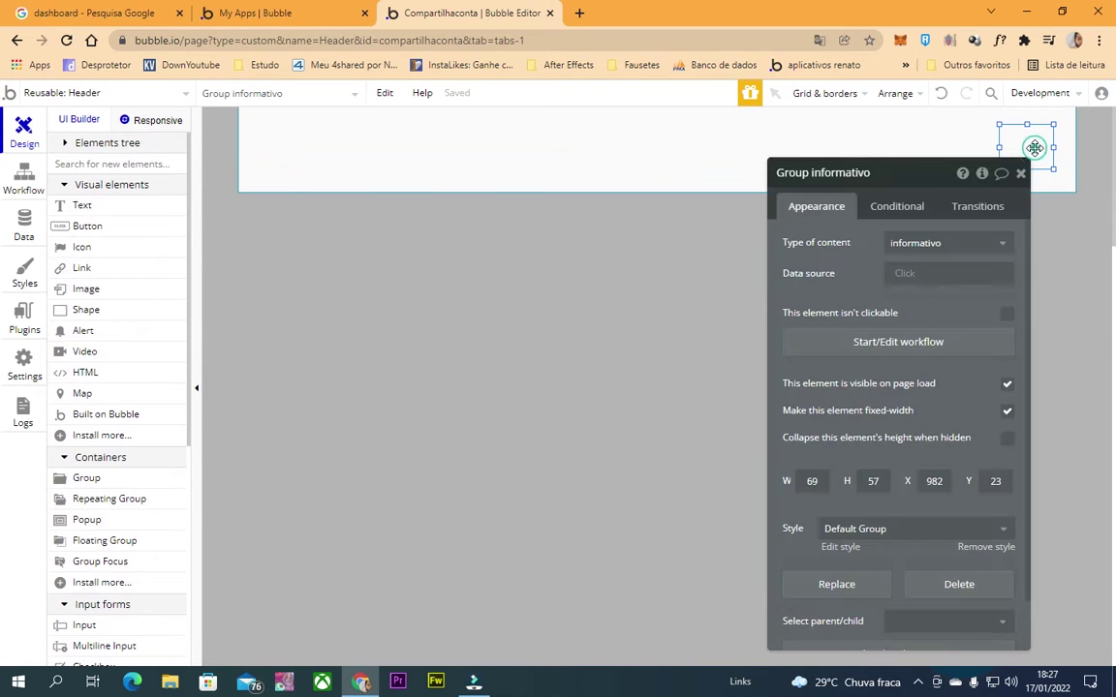
left_click(941, 249)
type("per")
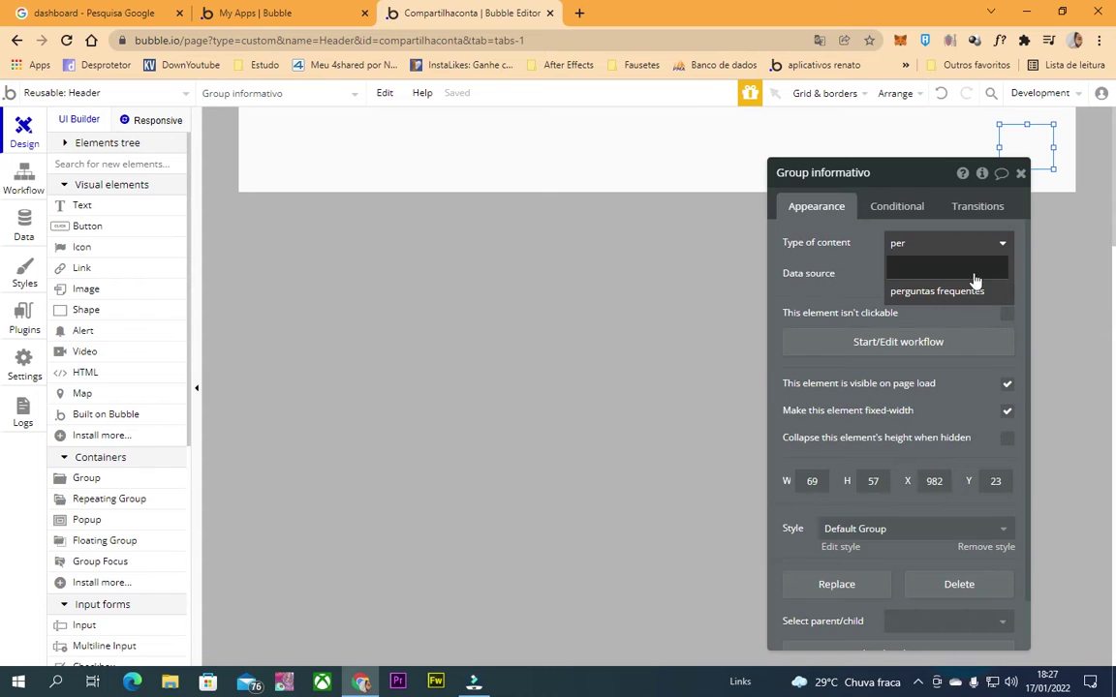
left_click(976, 291)
left_click(1046, 184)
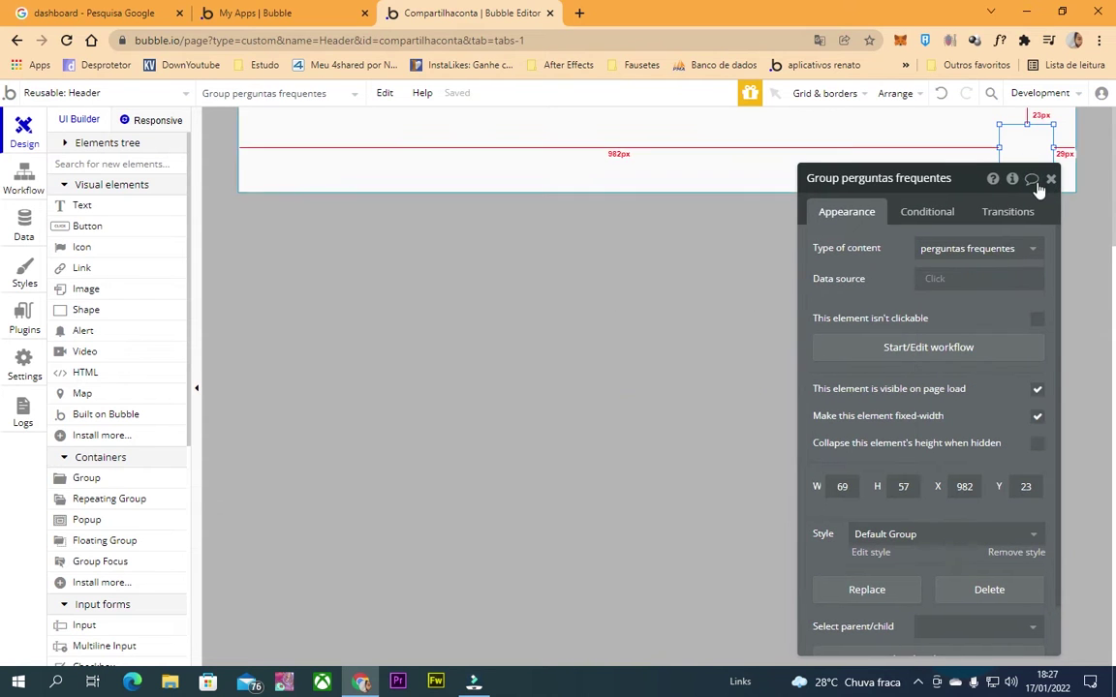
left_click(963, 253)
left_click(939, 350)
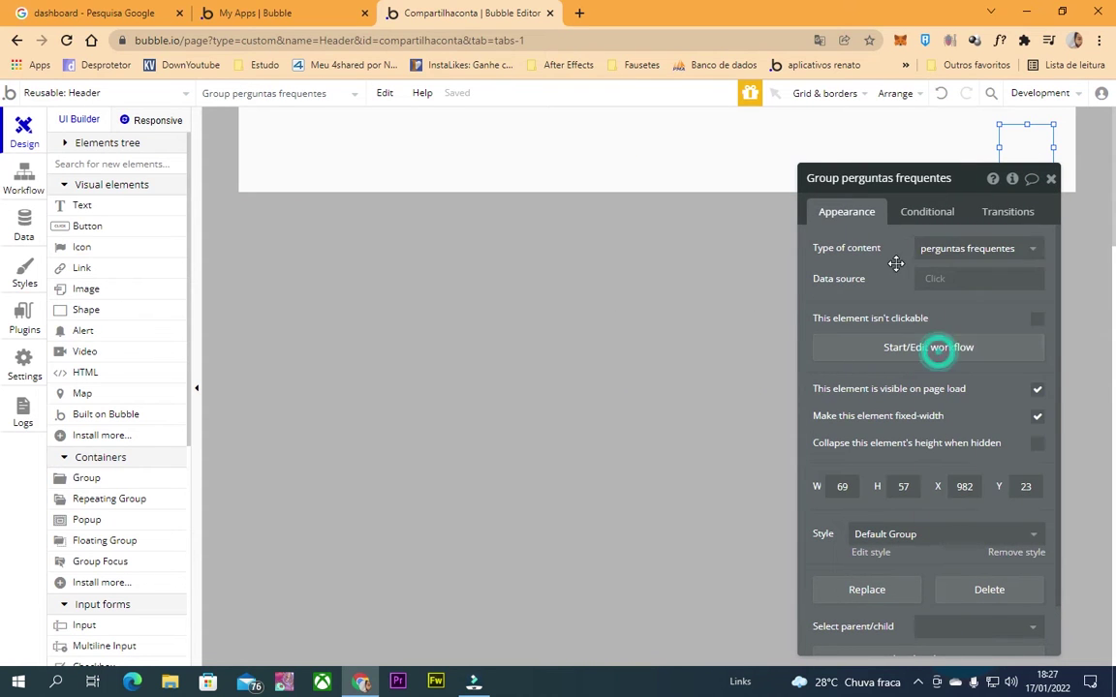
left_click(1051, 180)
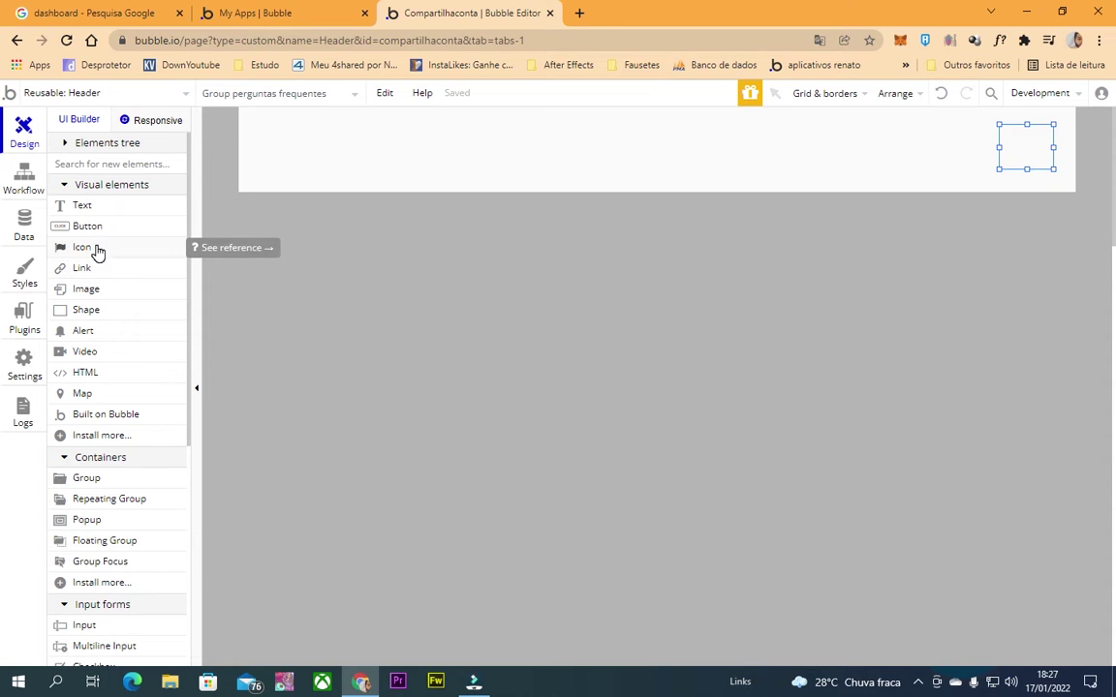
left_click(97, 251)
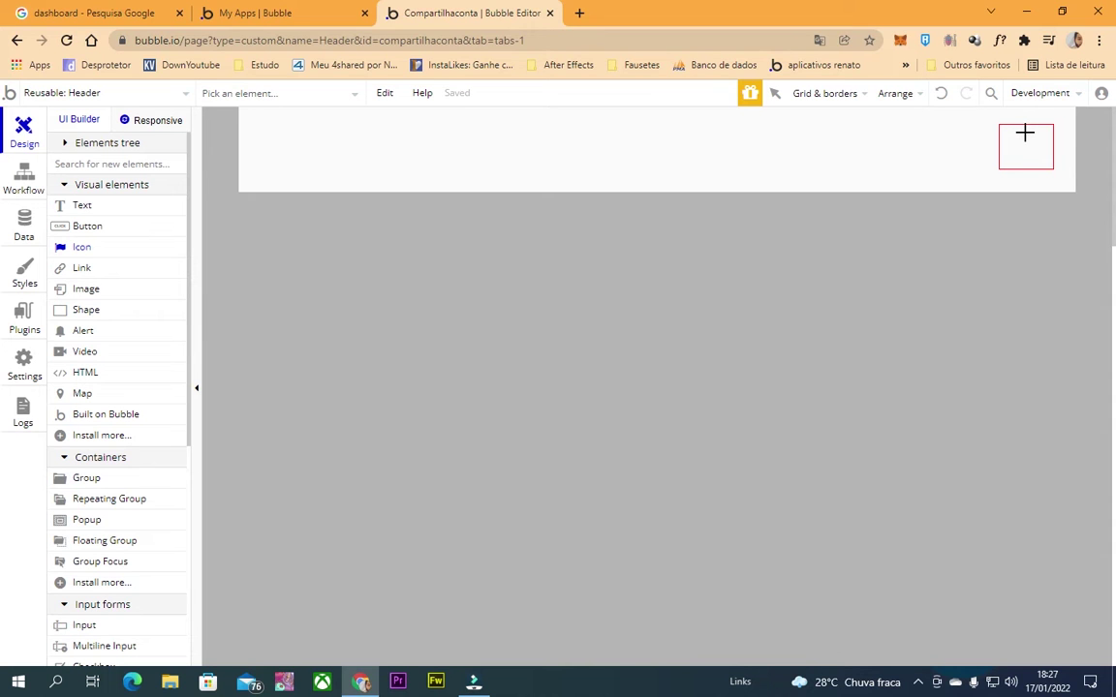
left_click_drag(1026, 133, 1051, 158)
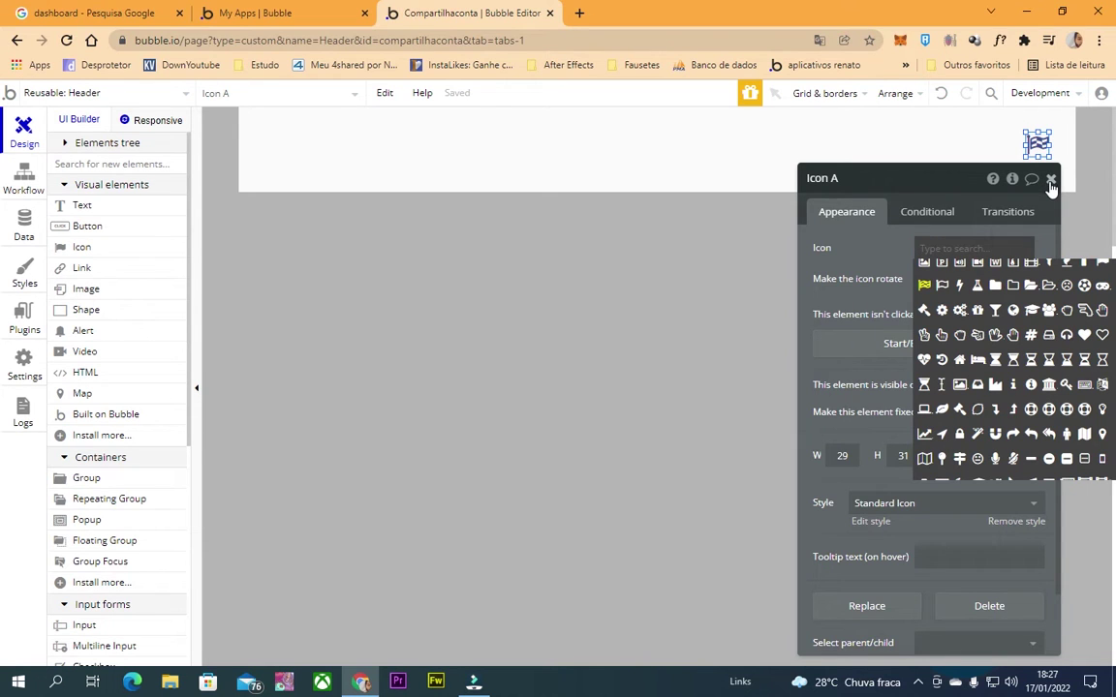
Give the informativo type a yes / no field named 'lida' and return to the Header design.
left_click(24, 179)
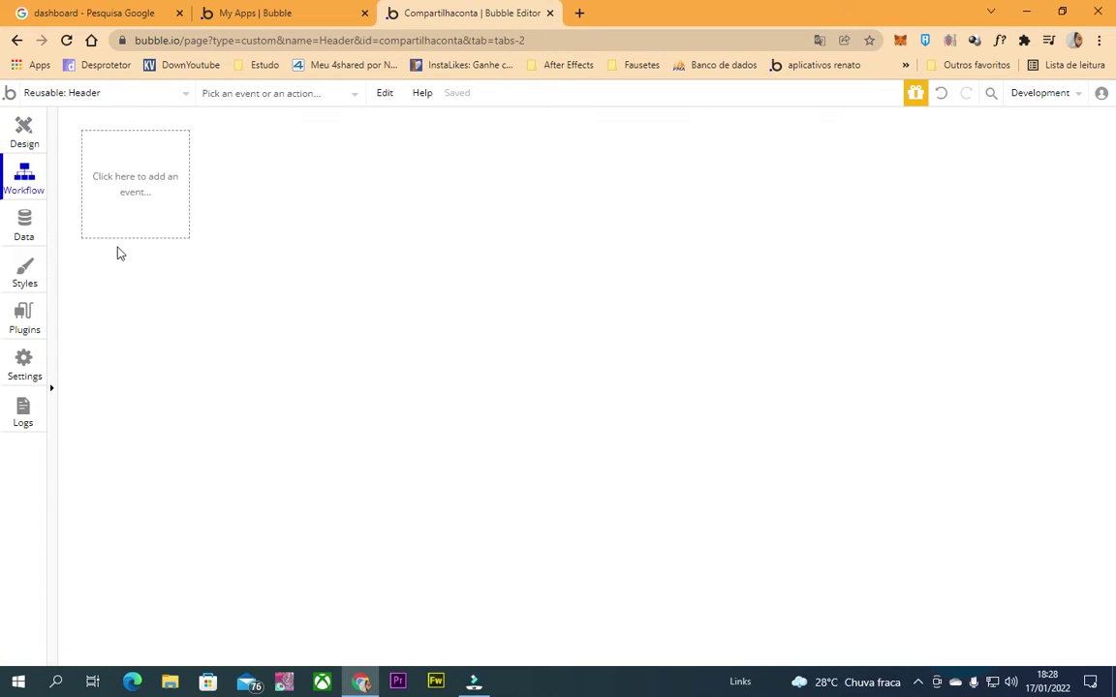
left_click(24, 227)
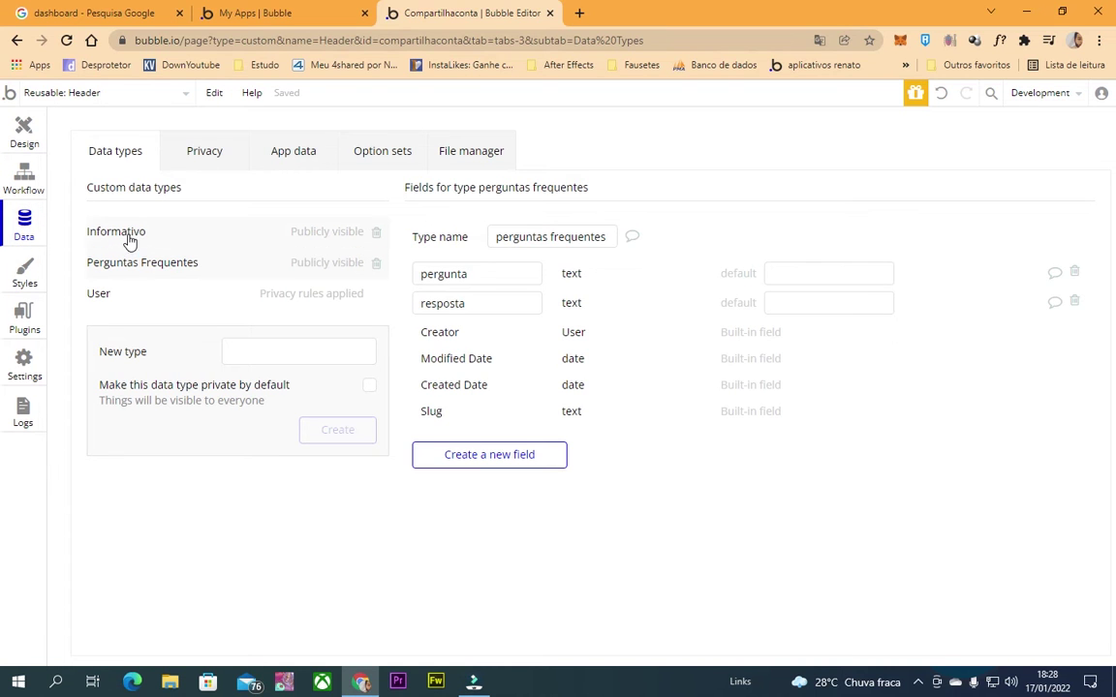
left_click(117, 242)
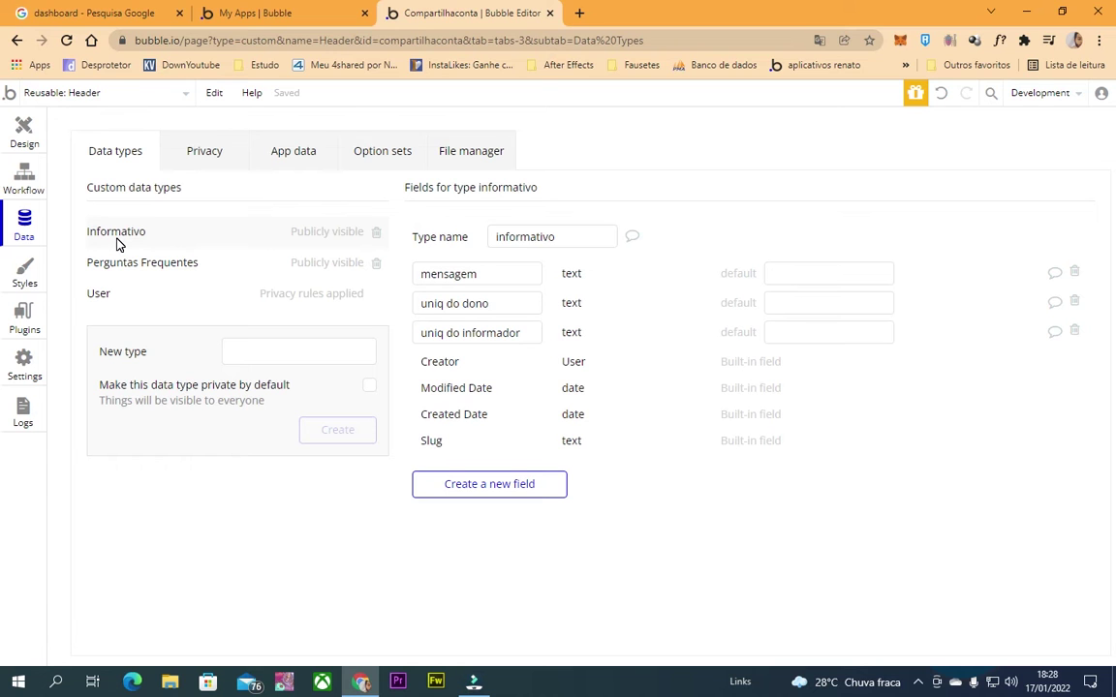
left_click(457, 486)
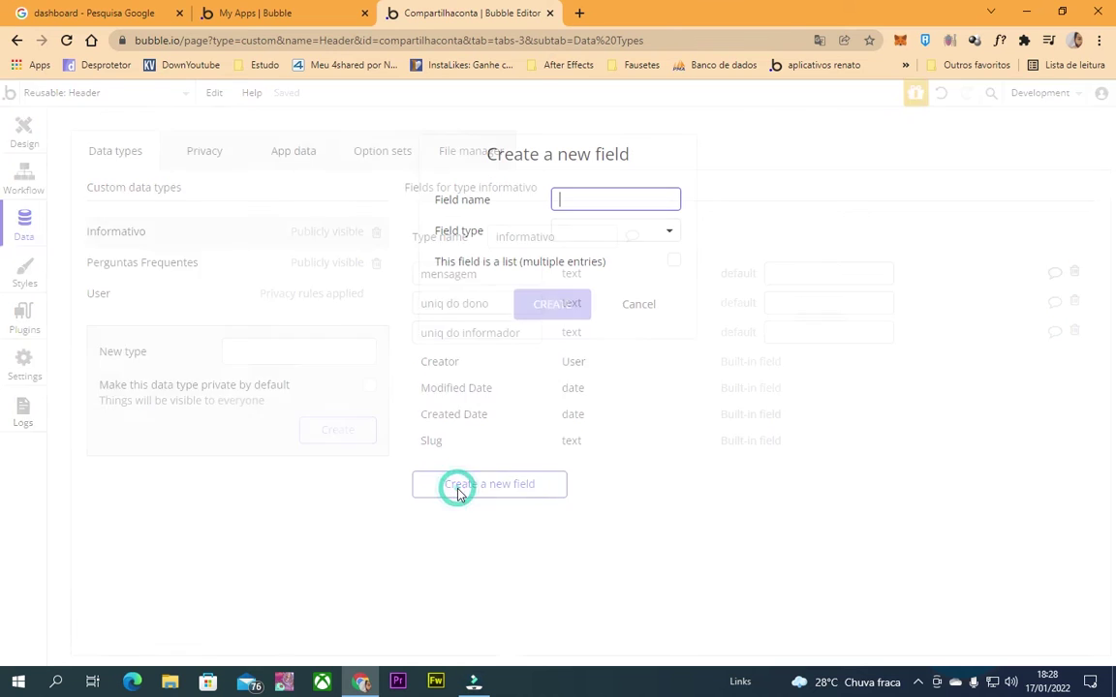
left_click(578, 232)
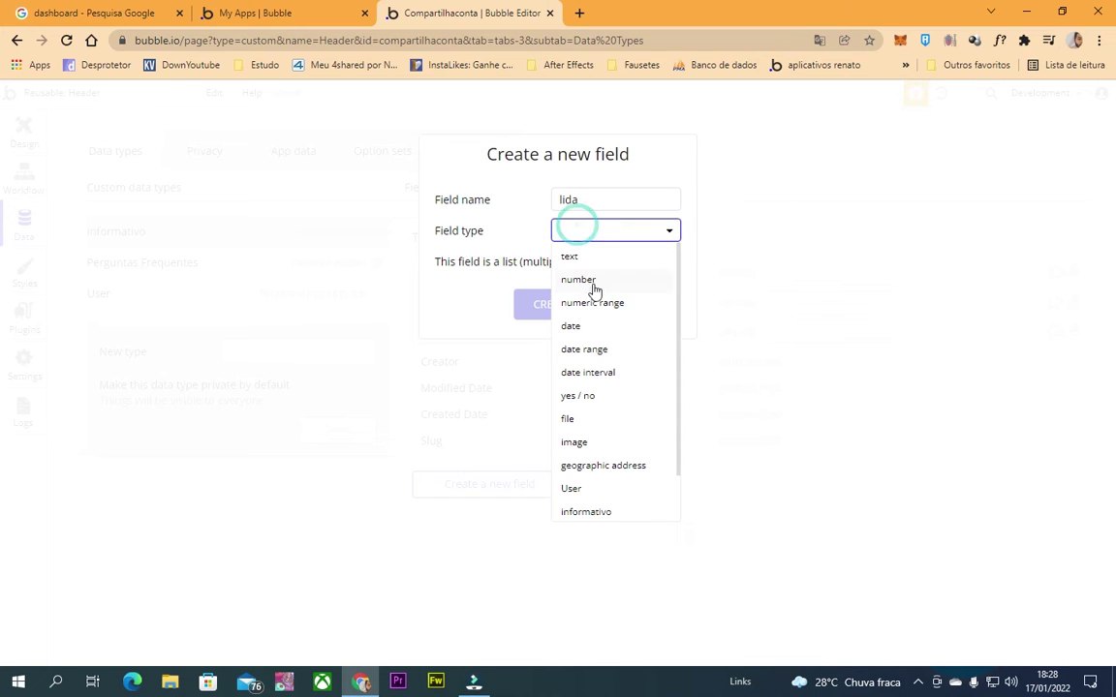
left_click(593, 393)
left_click(561, 308)
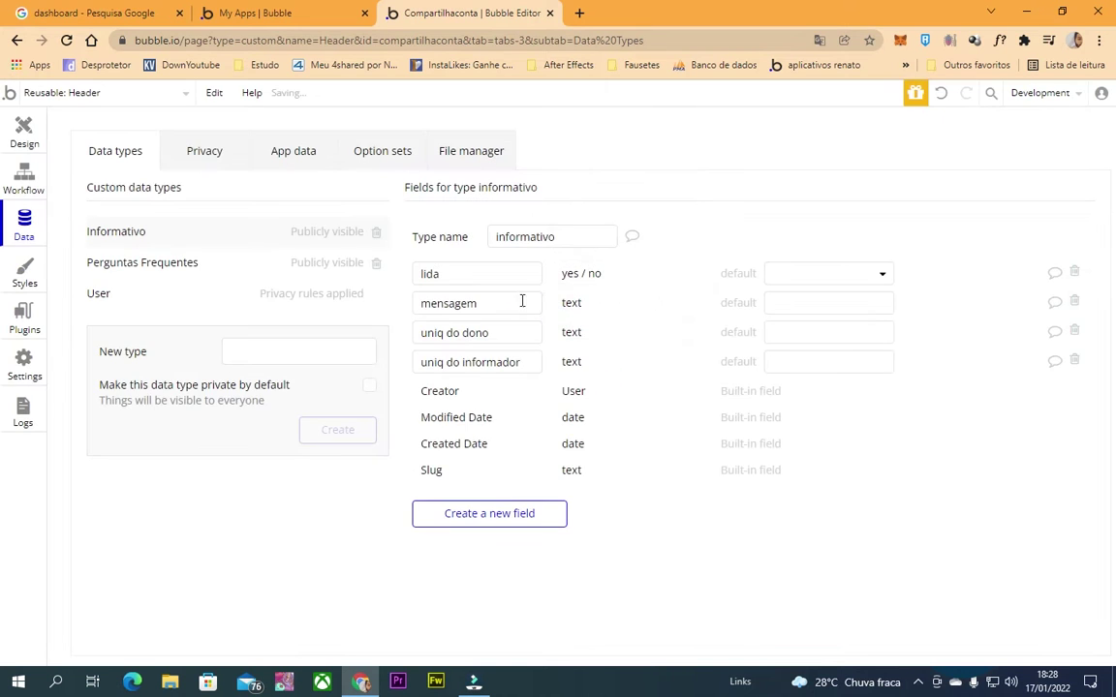
left_click(24, 136)
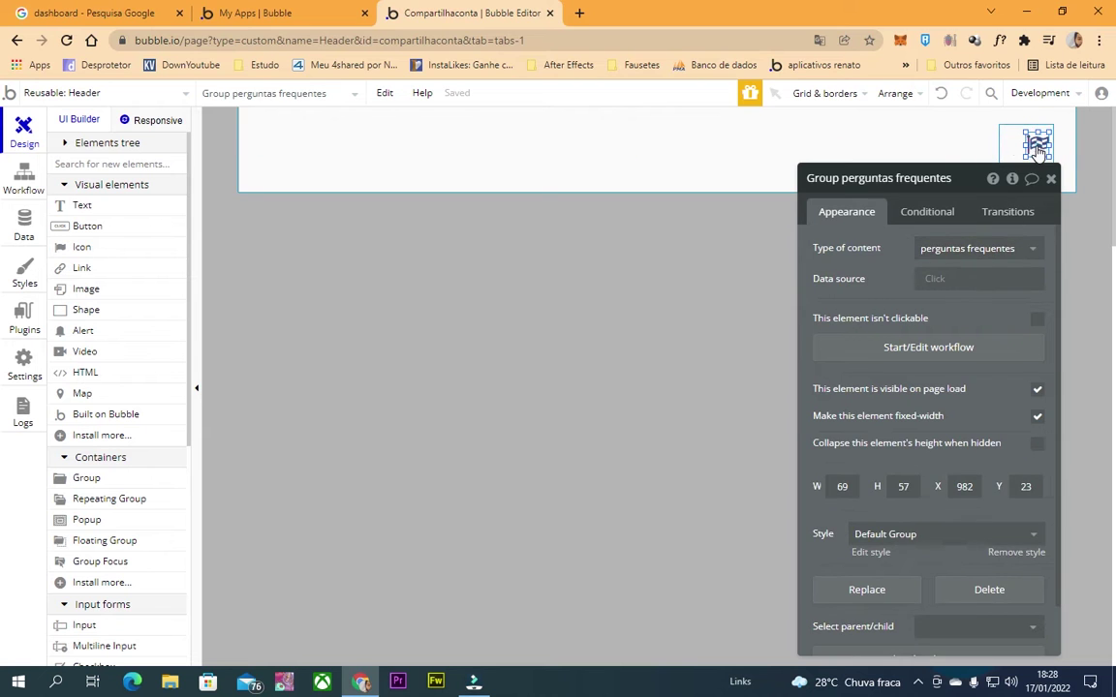
Change Icon A from the default flag to fa-question-circle.
left_click(973, 244)
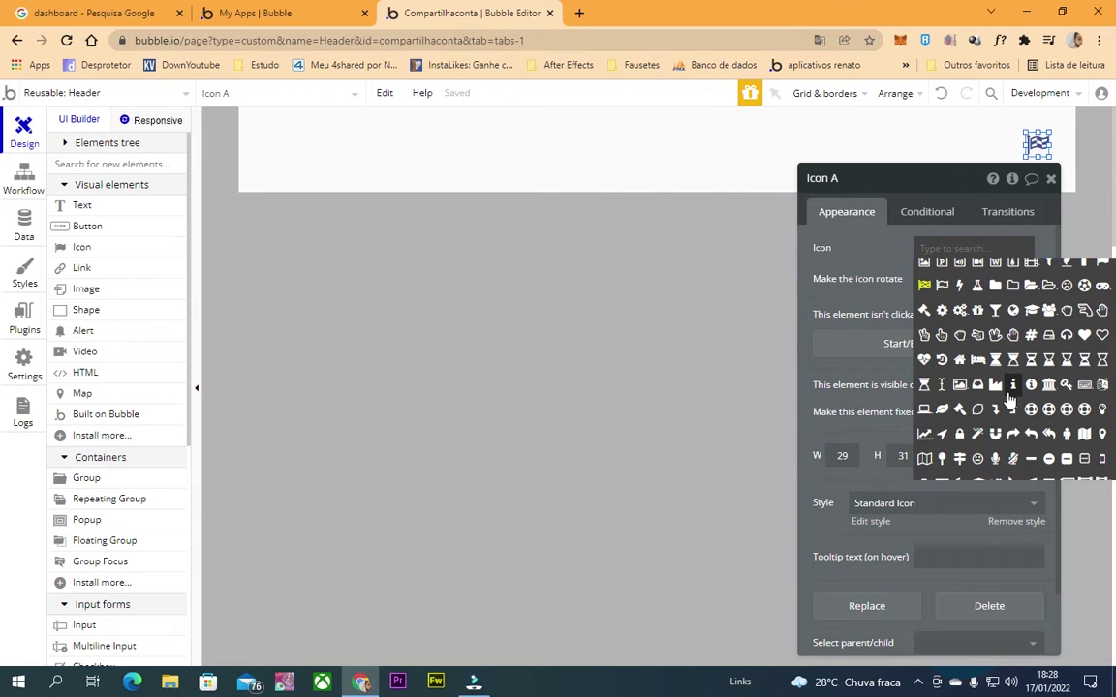
scroll(1012, 395, "up", 3)
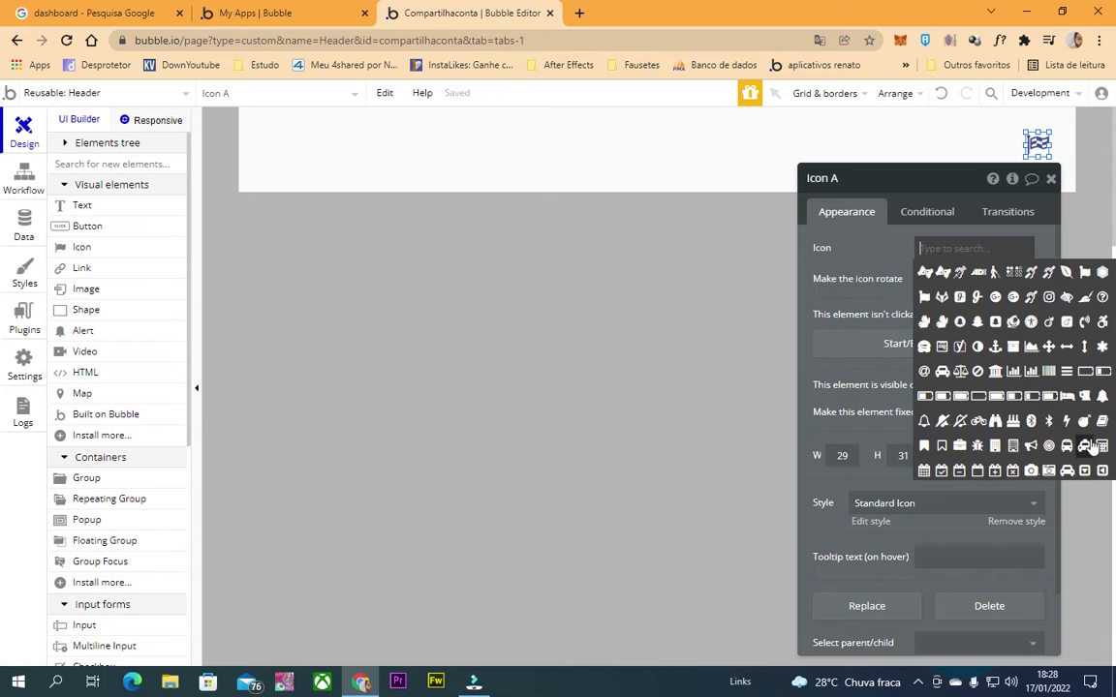
scroll(1007, 446, "down", 3)
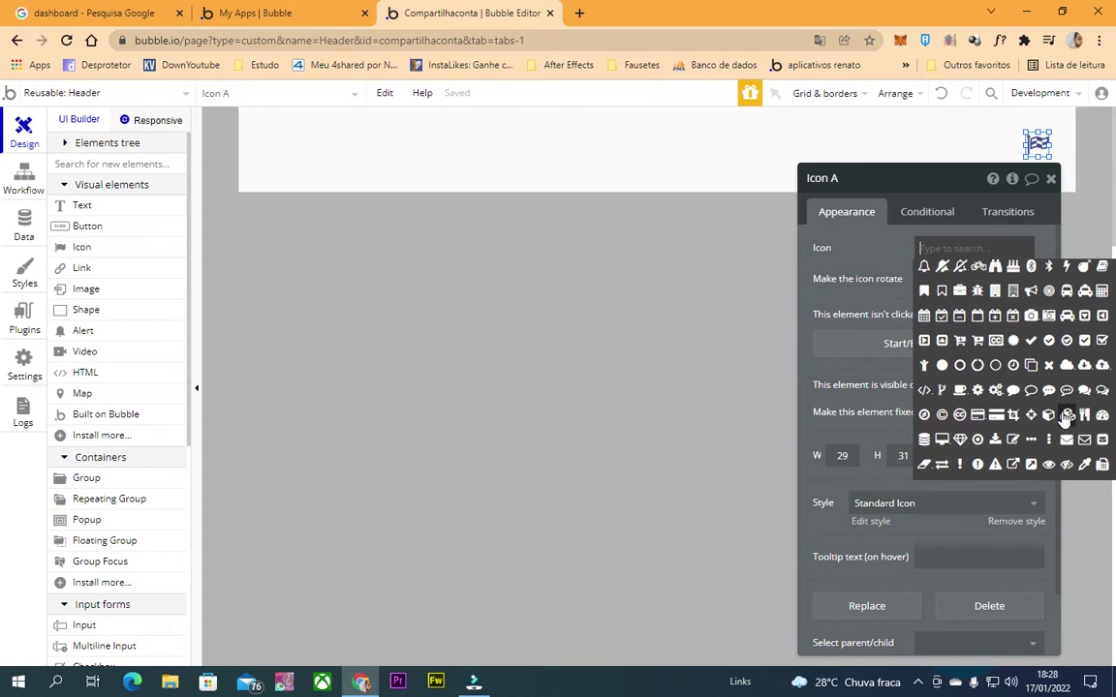
scroll(980, 413, "down", 1)
scroll(980, 414, "down", 2)
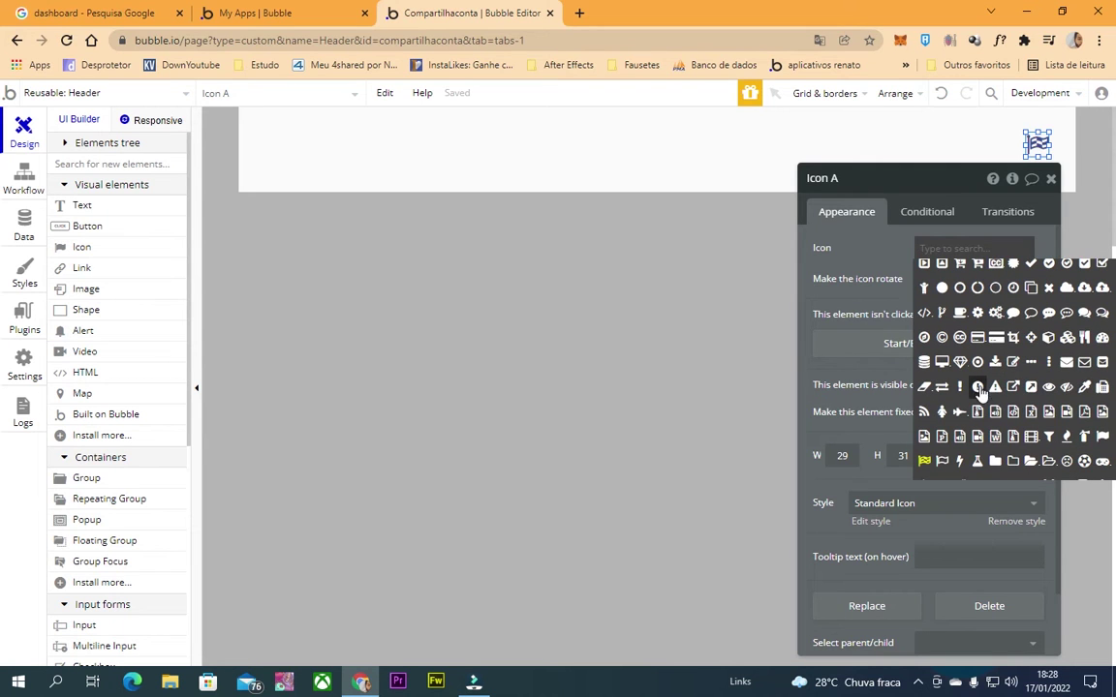
scroll(978, 395, "down", 2)
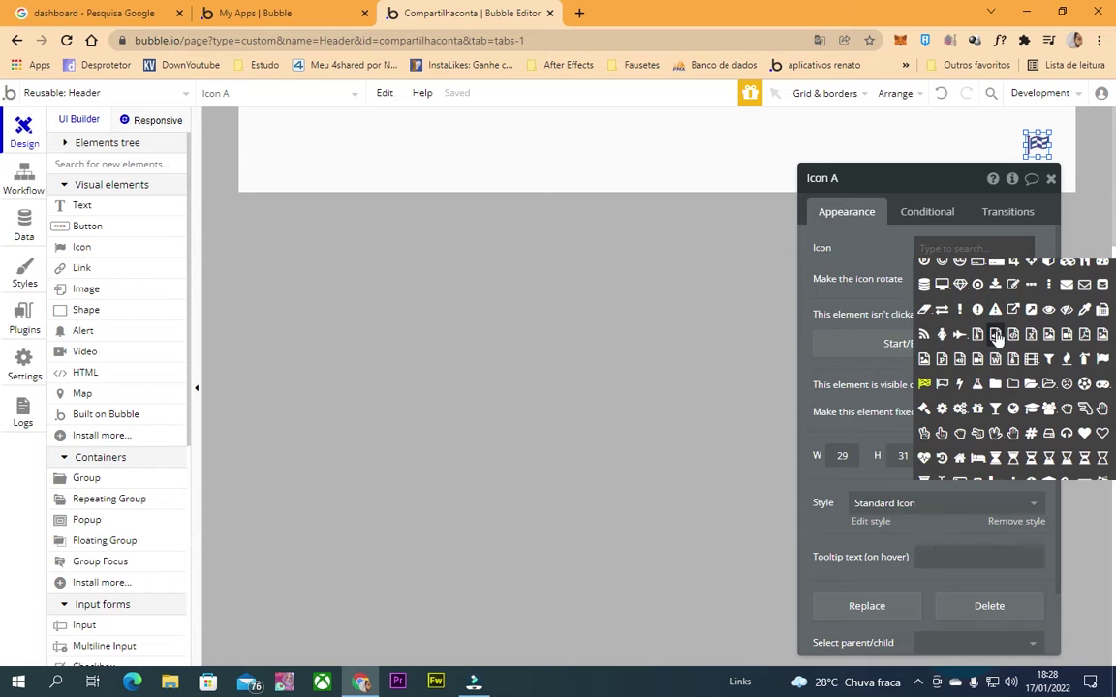
scroll(997, 341, "down", 4)
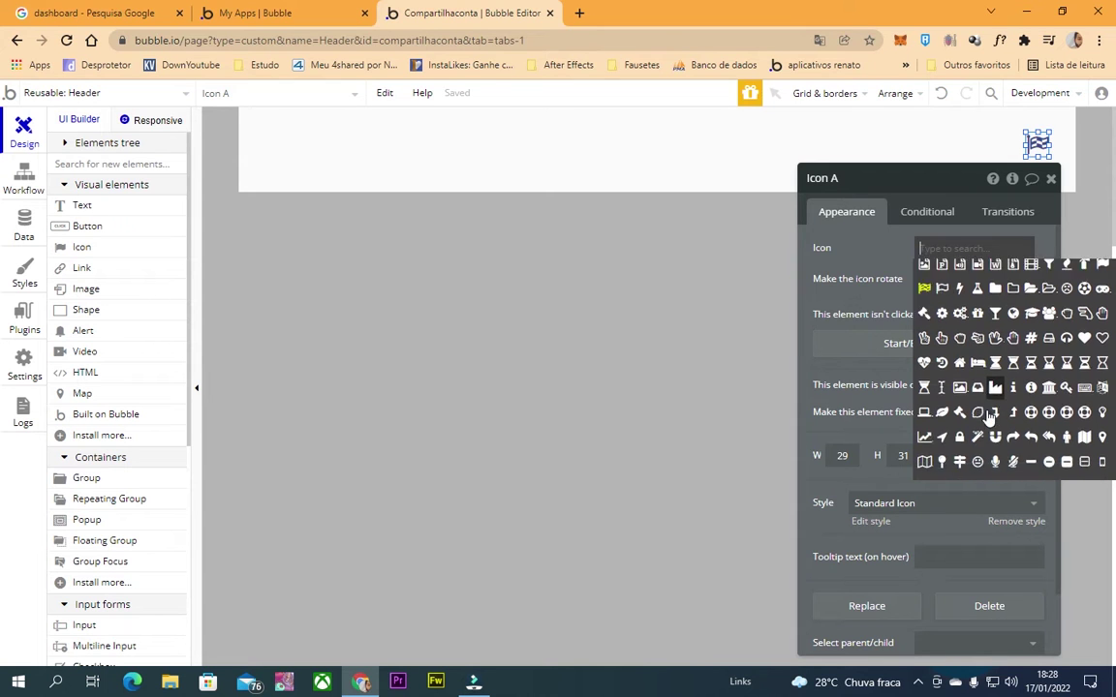
scroll(992, 414, "down", 2)
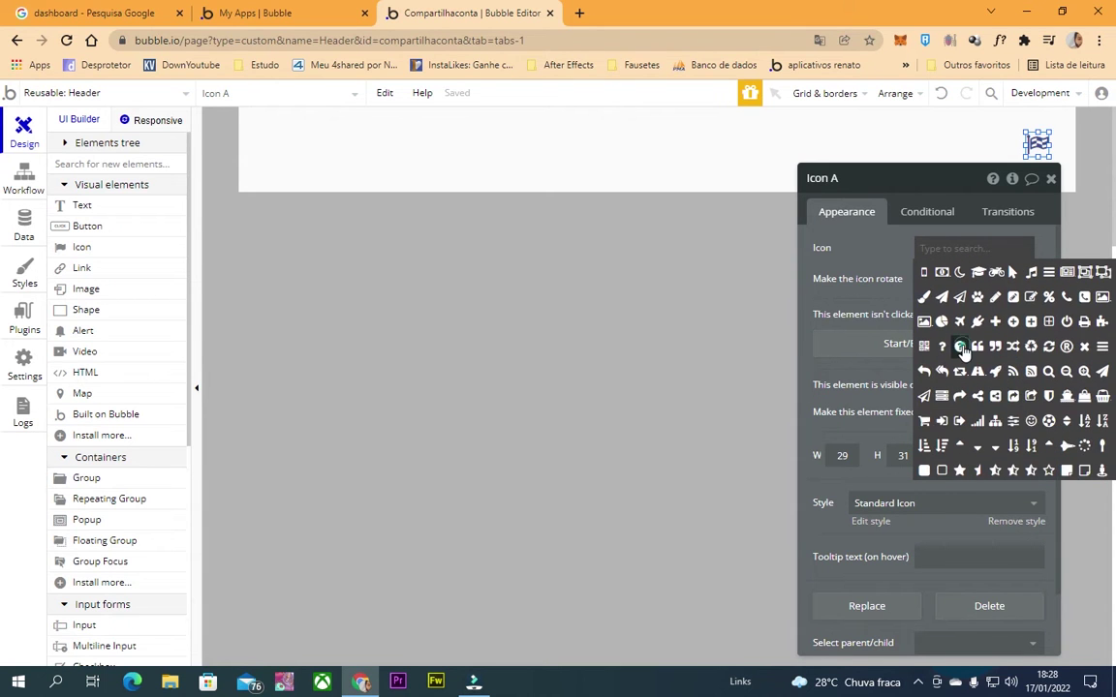
left_click(964, 356)
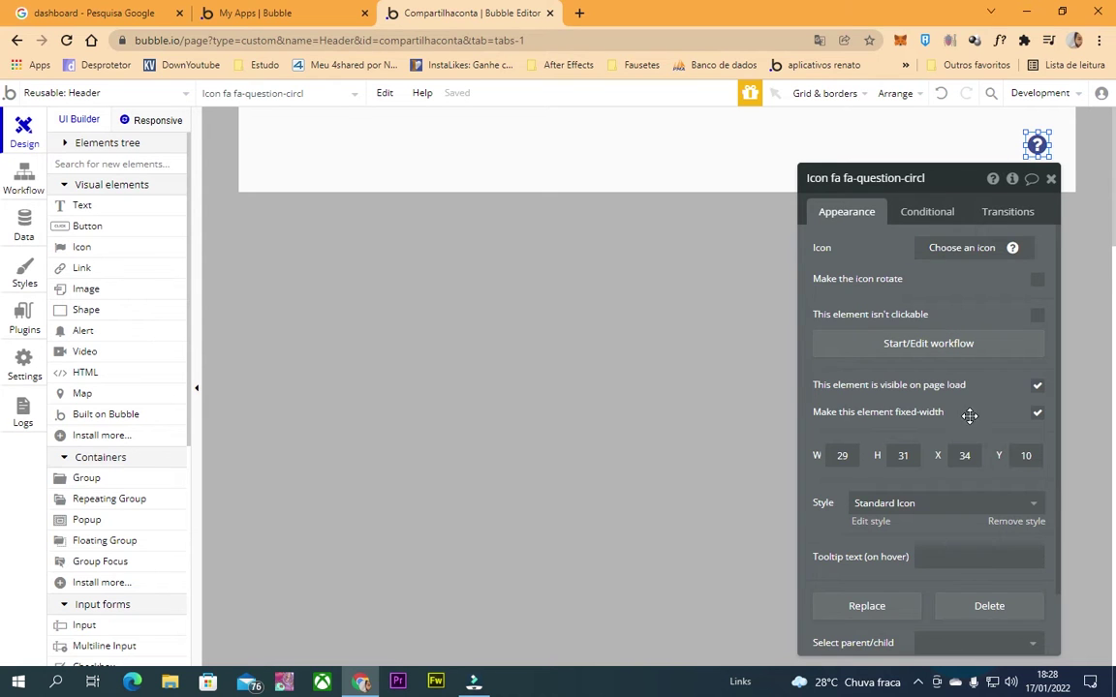
scroll(973, 416, "down", 1)
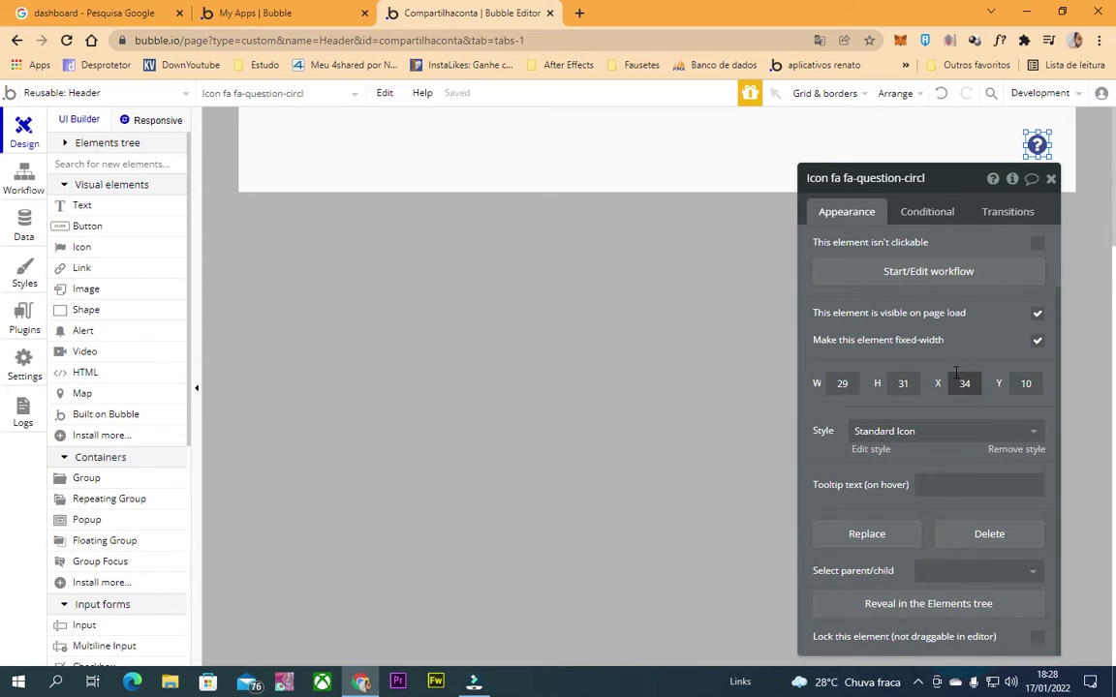
left_click(639, 165)
left_click(72, 92)
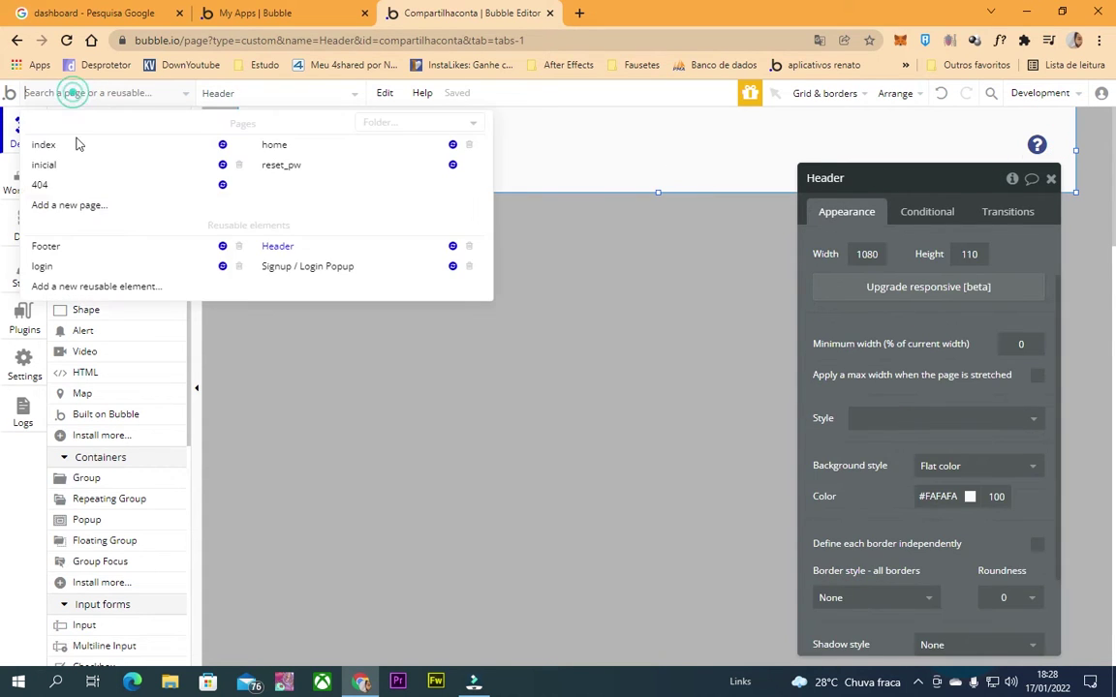
left_click(60, 166)
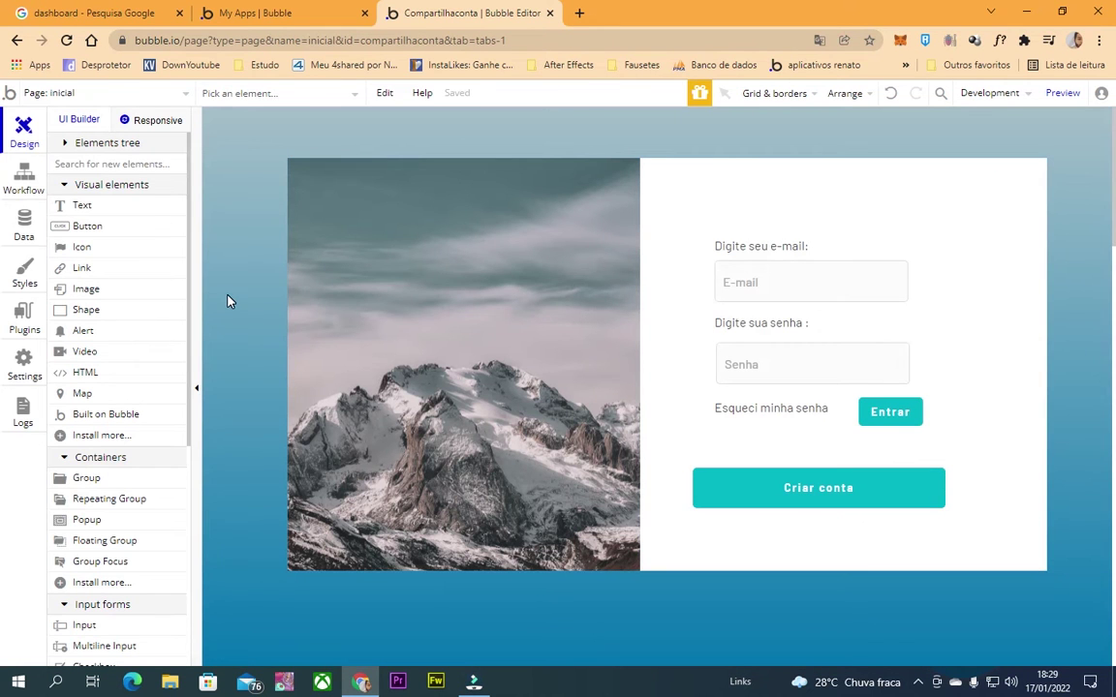
left_click(655, 519)
scroll(945, 499, "down", 1)
scroll(945, 498, "down", 3)
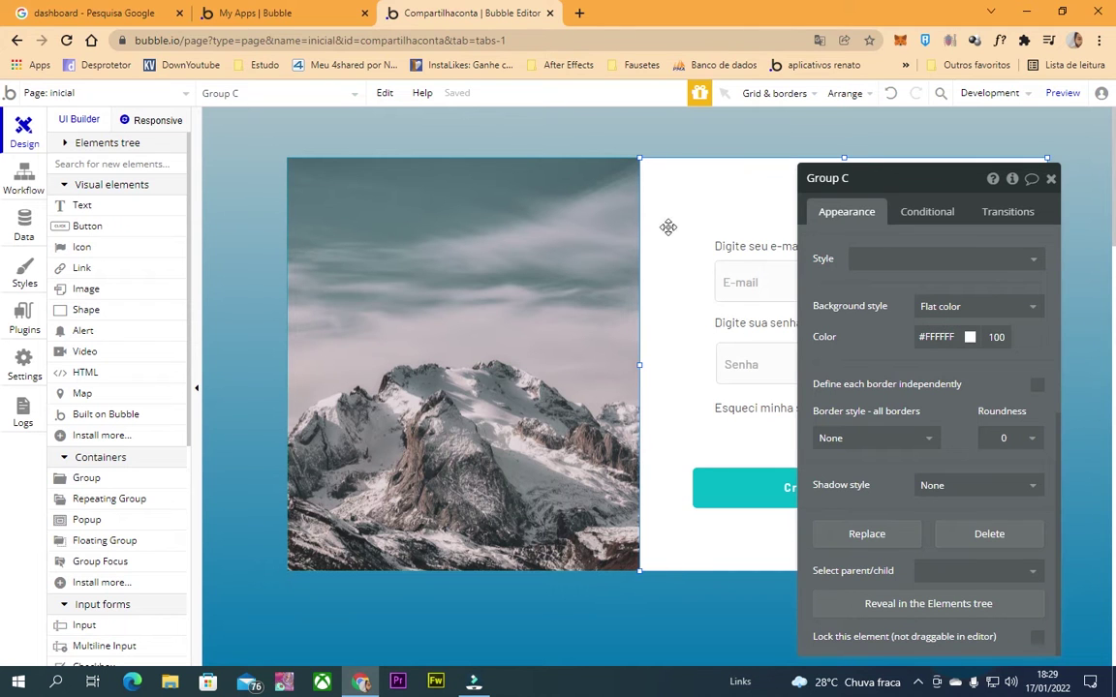
left_click(701, 336)
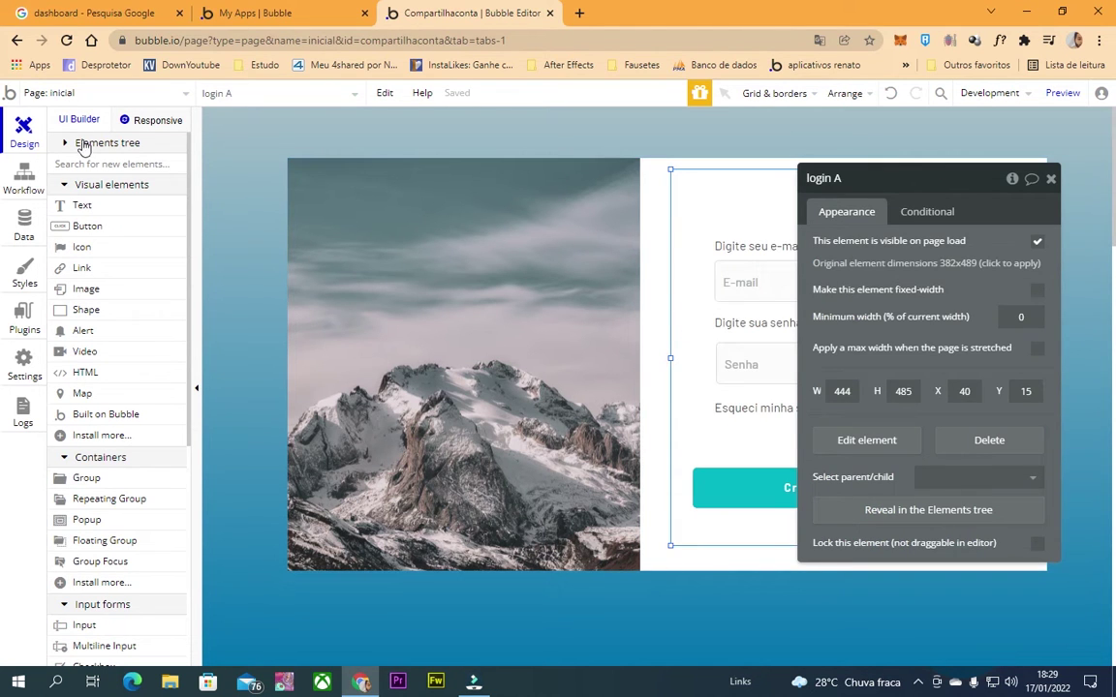
left_click(96, 95)
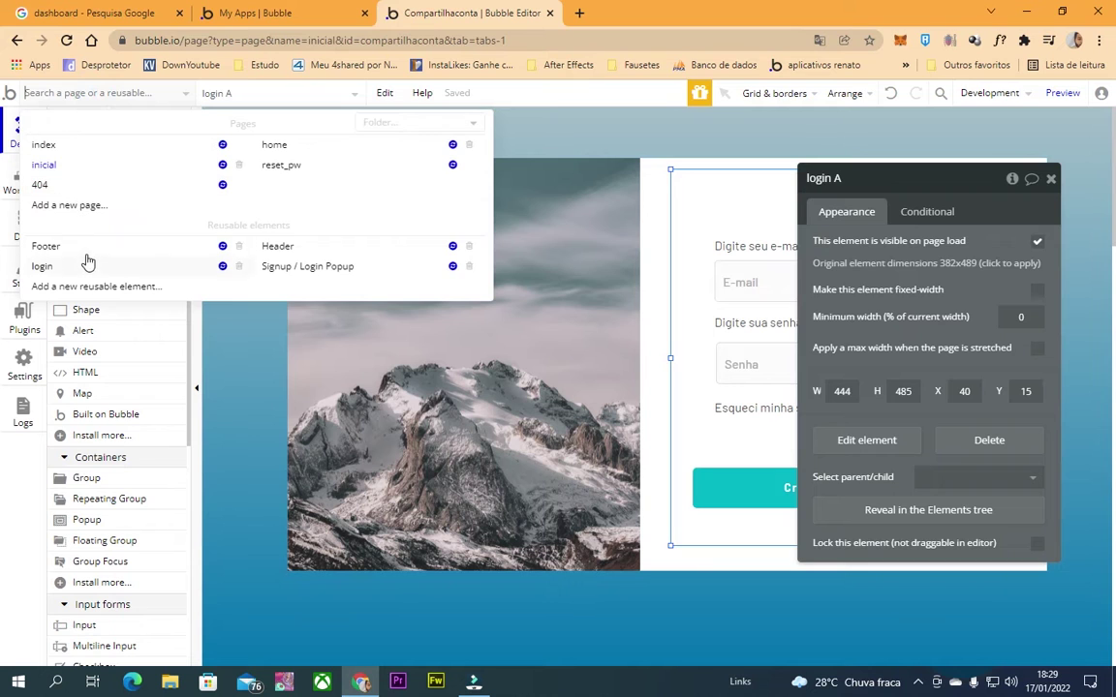
left_click(85, 263)
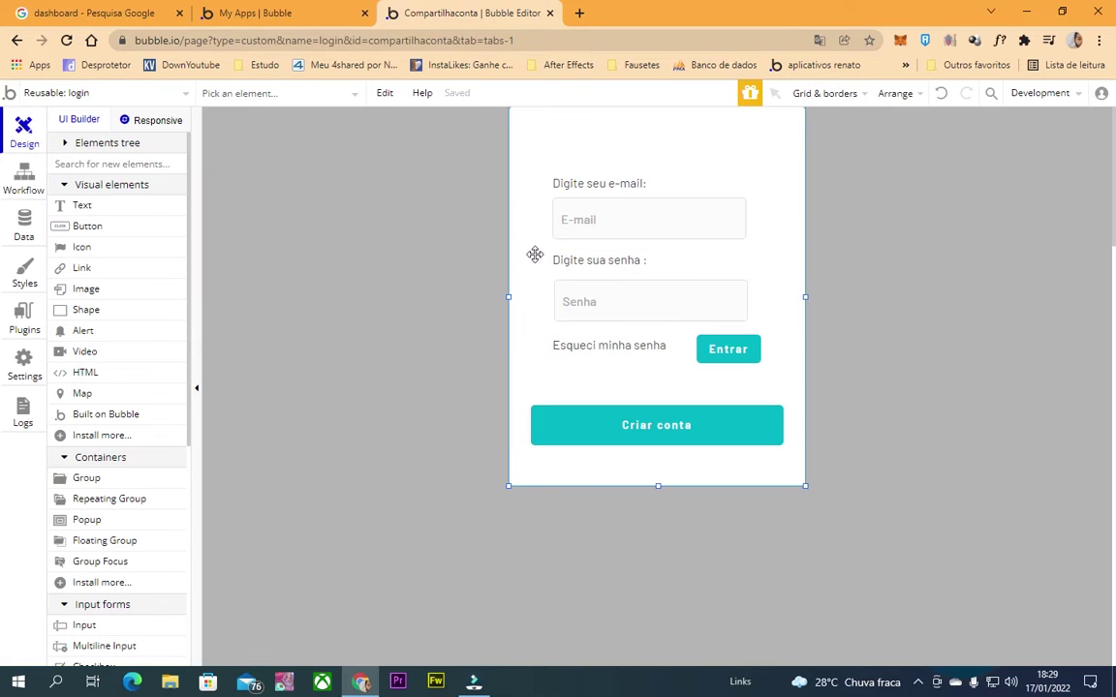
double_click(535, 255)
scroll(804, 572, "down", 3)
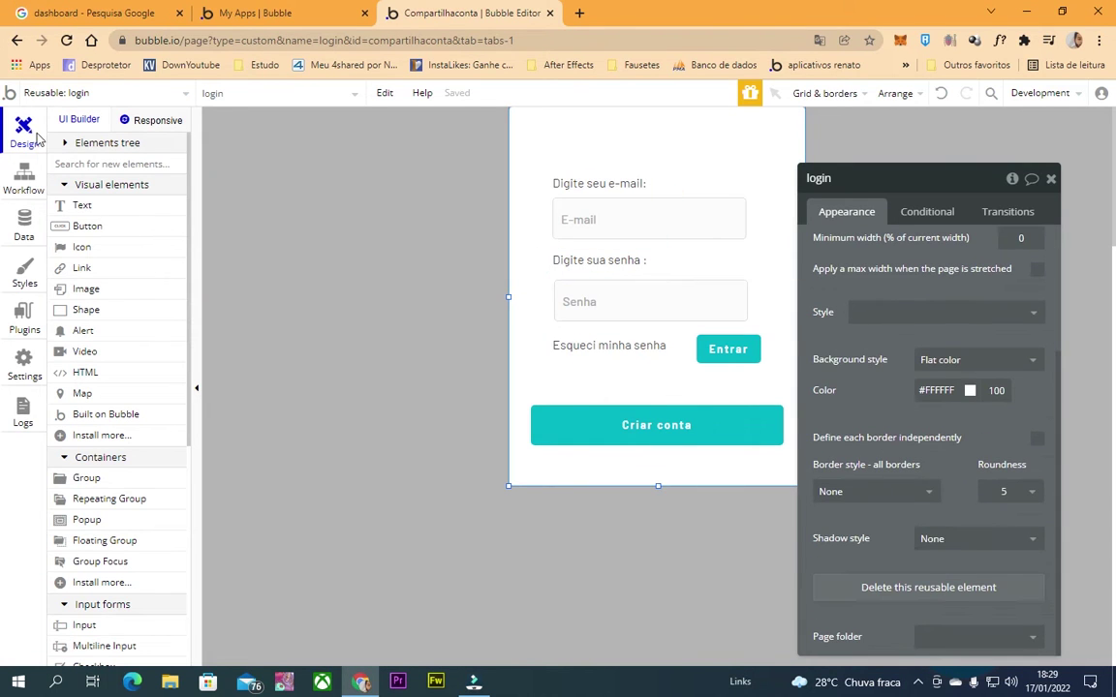
left_click(54, 93)
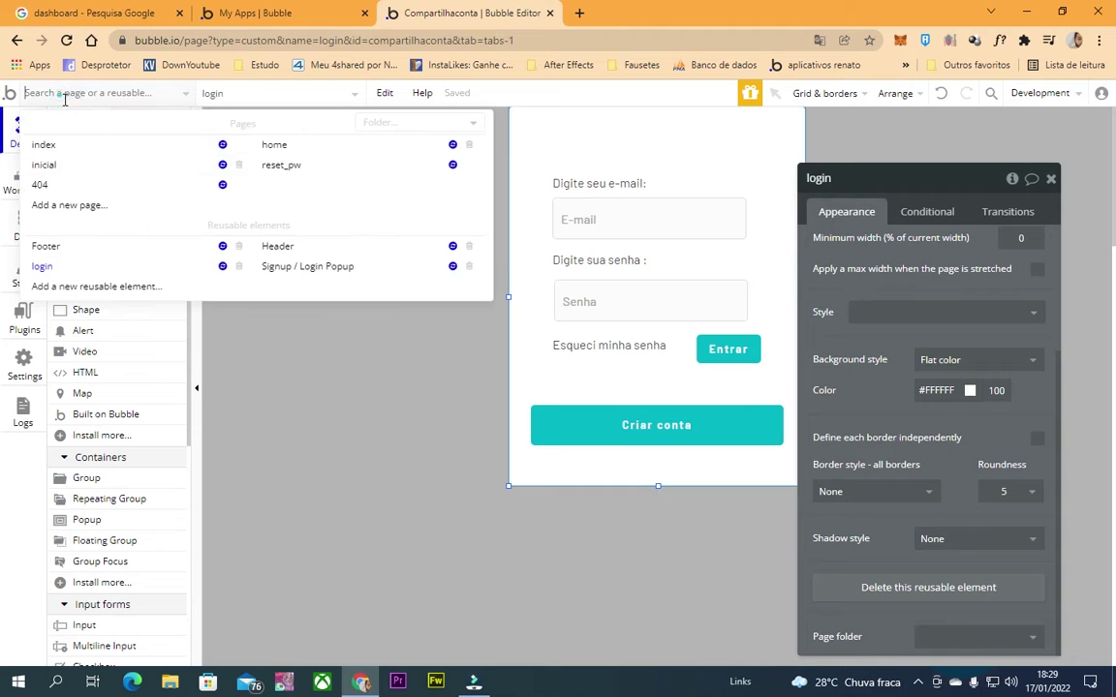
left_click(271, 246)
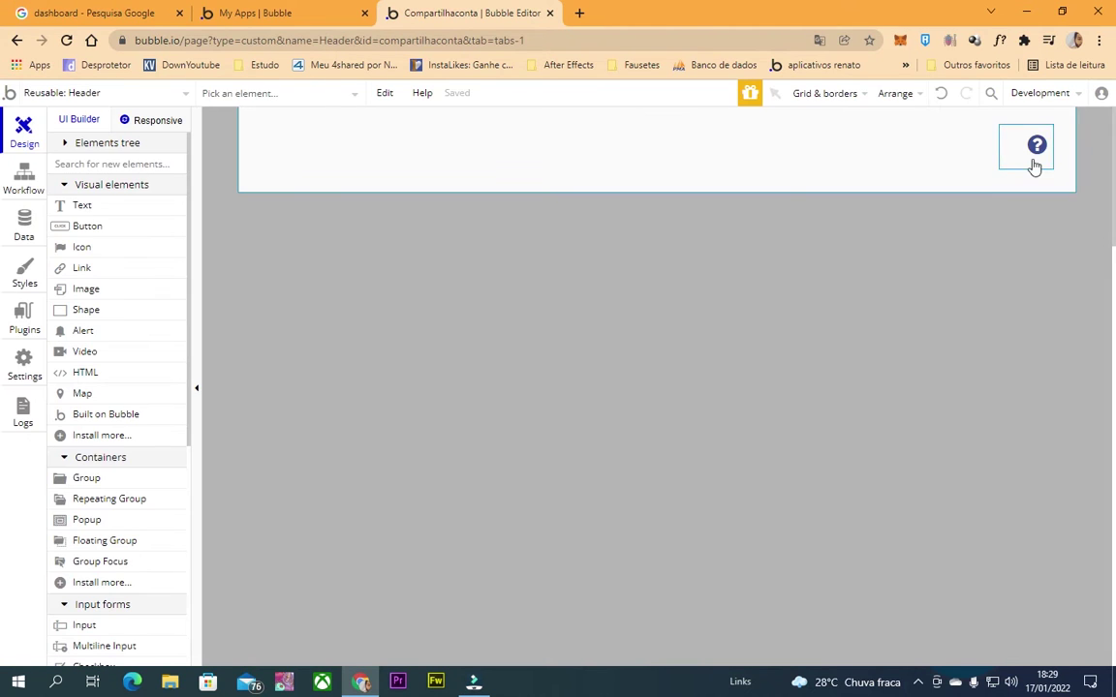
Remove the question-mark icon's preset style so its icon colour shows black.
double_click(1034, 167)
left_click(1036, 145)
scroll(986, 416, "down", 1)
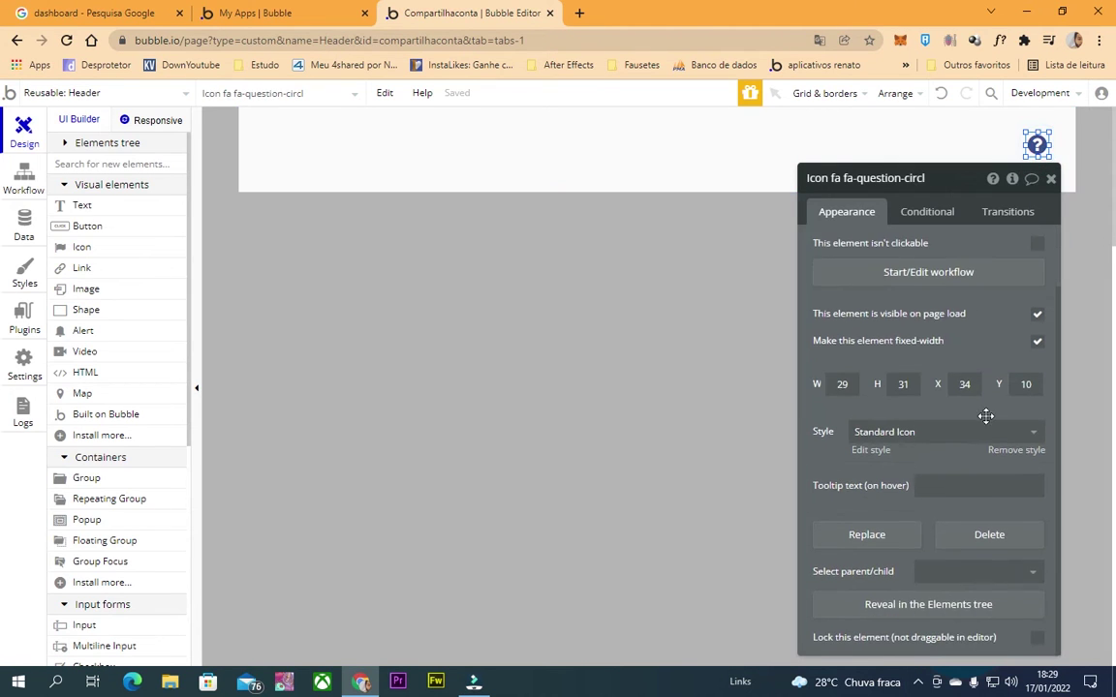
left_click(1012, 450)
scroll(947, 291, "up", 2)
left_click(947, 279)
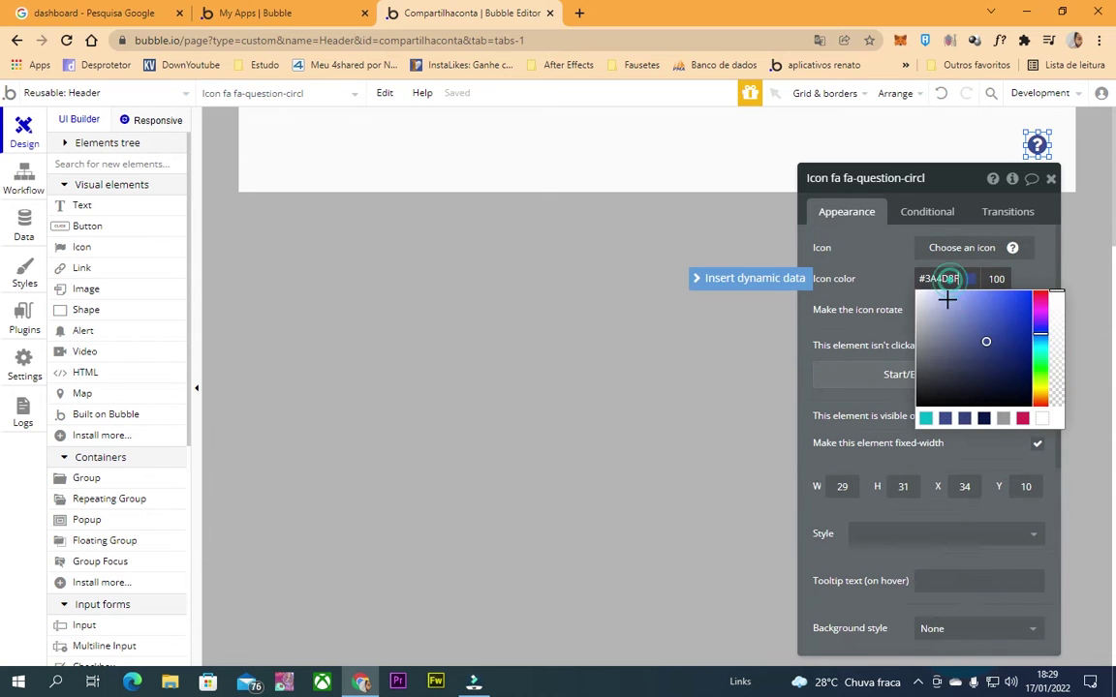
left_click(796, 267)
Shrink Group perguntas frequentes to about 35 by 31, tight around the icon.
left_click(1036, 163)
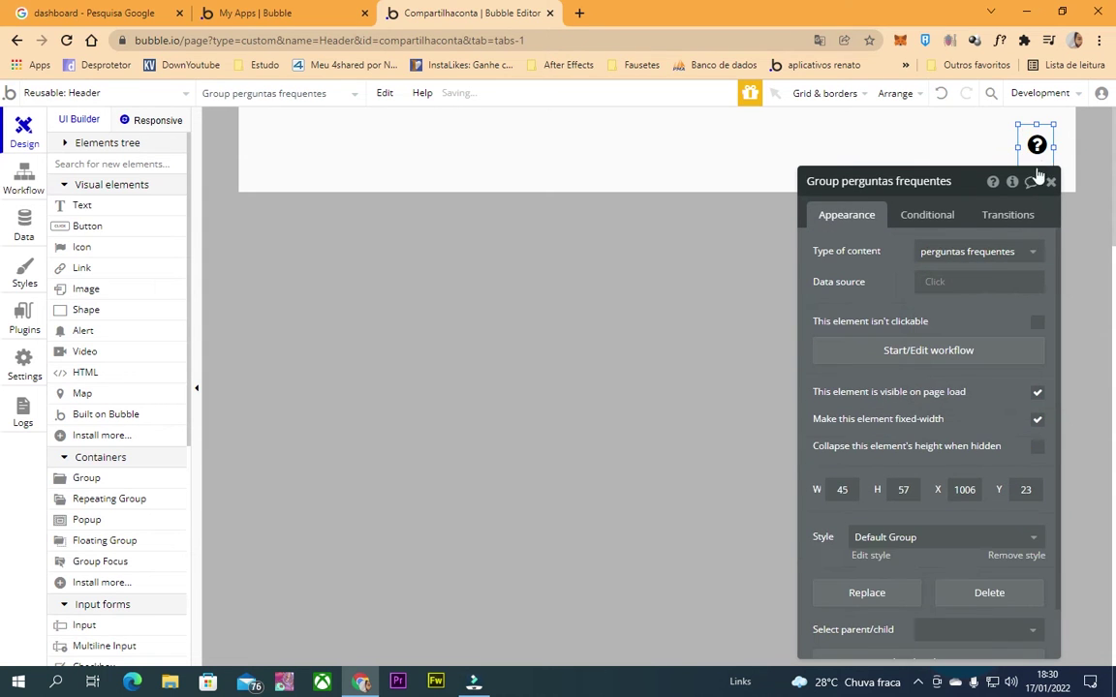
left_click_drag(1038, 174, 1033, 227)
left_click_drag(1037, 165, 1016, 145)
left_click(1017, 144)
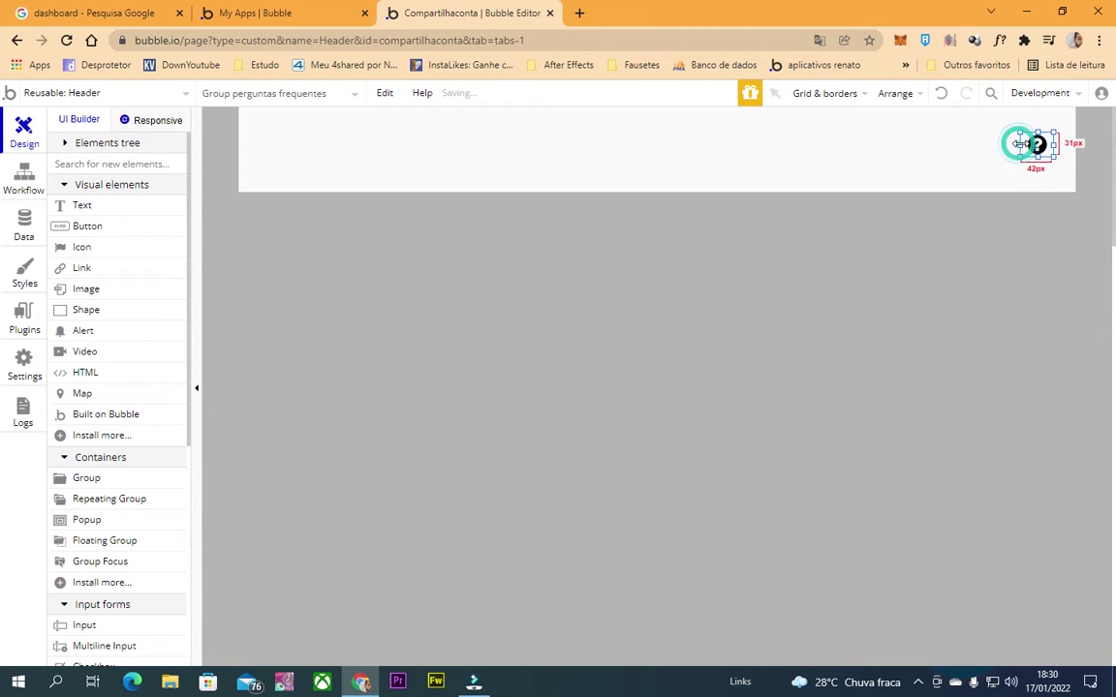
left_click(504, 310)
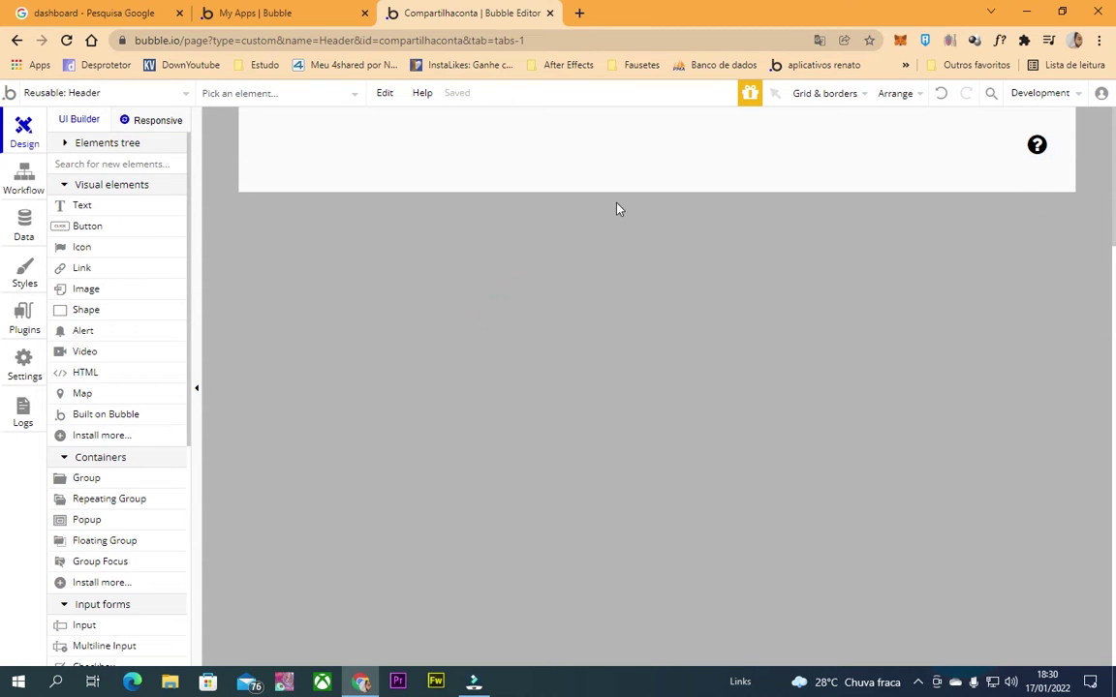
scroll(104, 250, "down", 5)
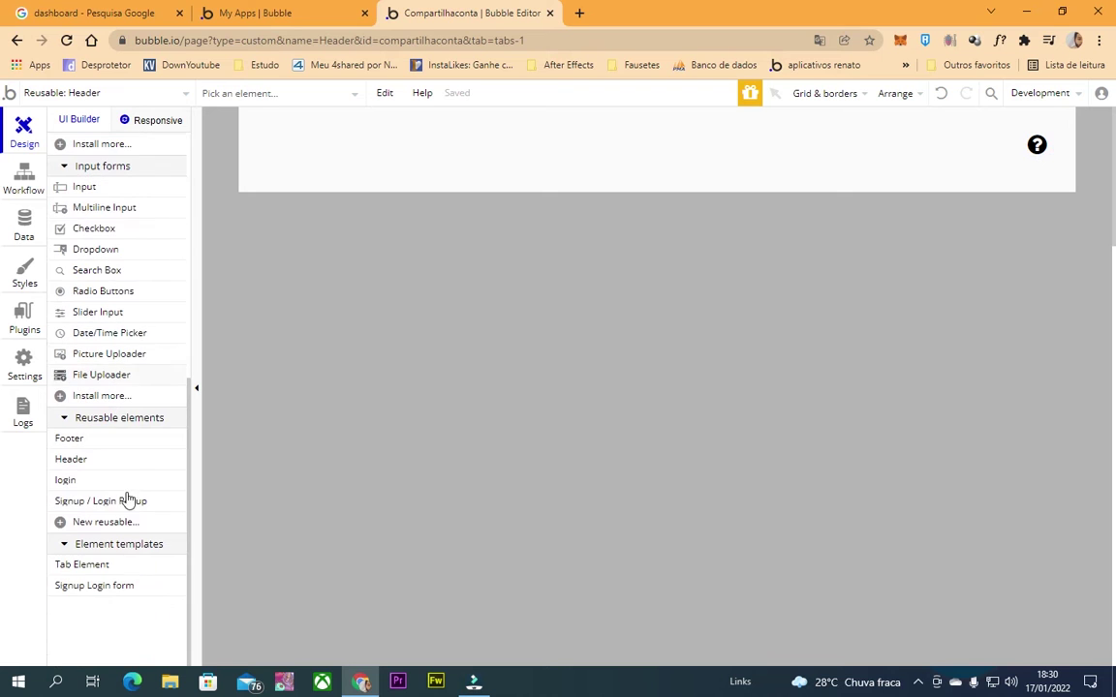
scroll(102, 469, "up", 3)
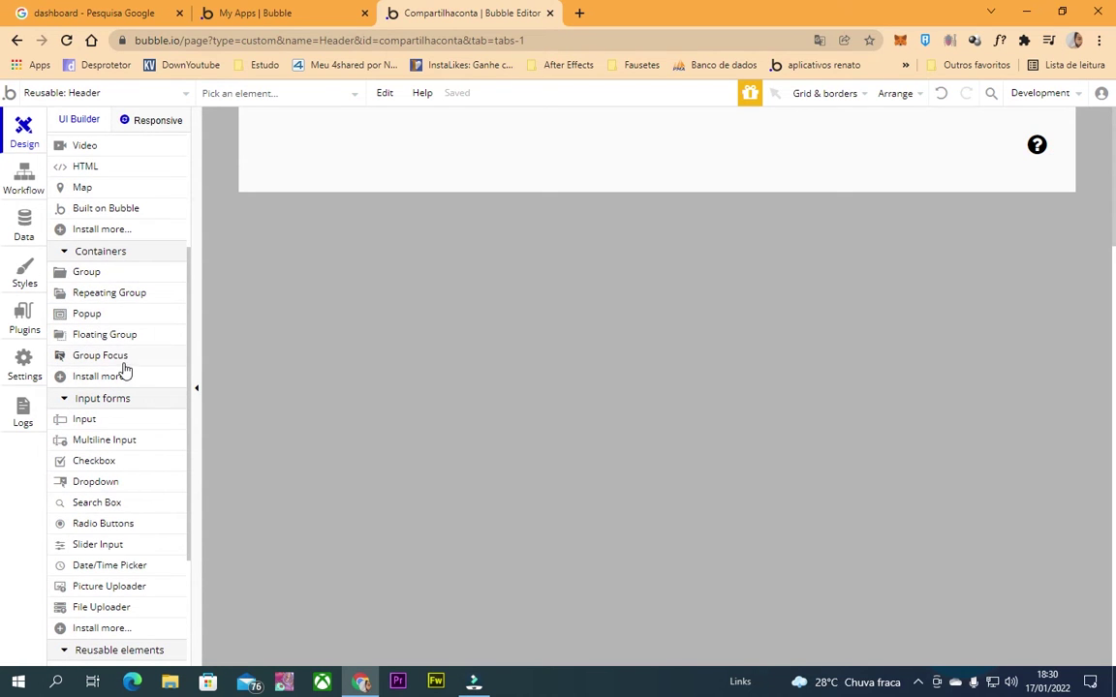
Draw a Group Focus, GroupFocus A, on the header at about 316 by 390.
double_click(658, 185)
scroll(107, 436, "down", 4)
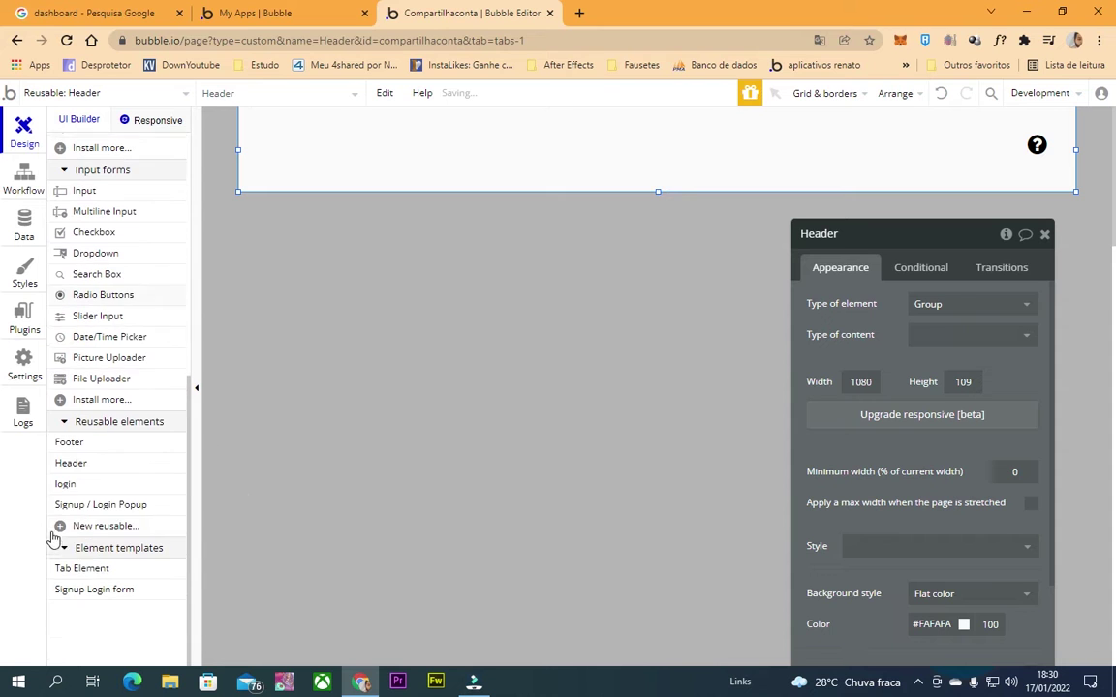
scroll(118, 309, "up", 6)
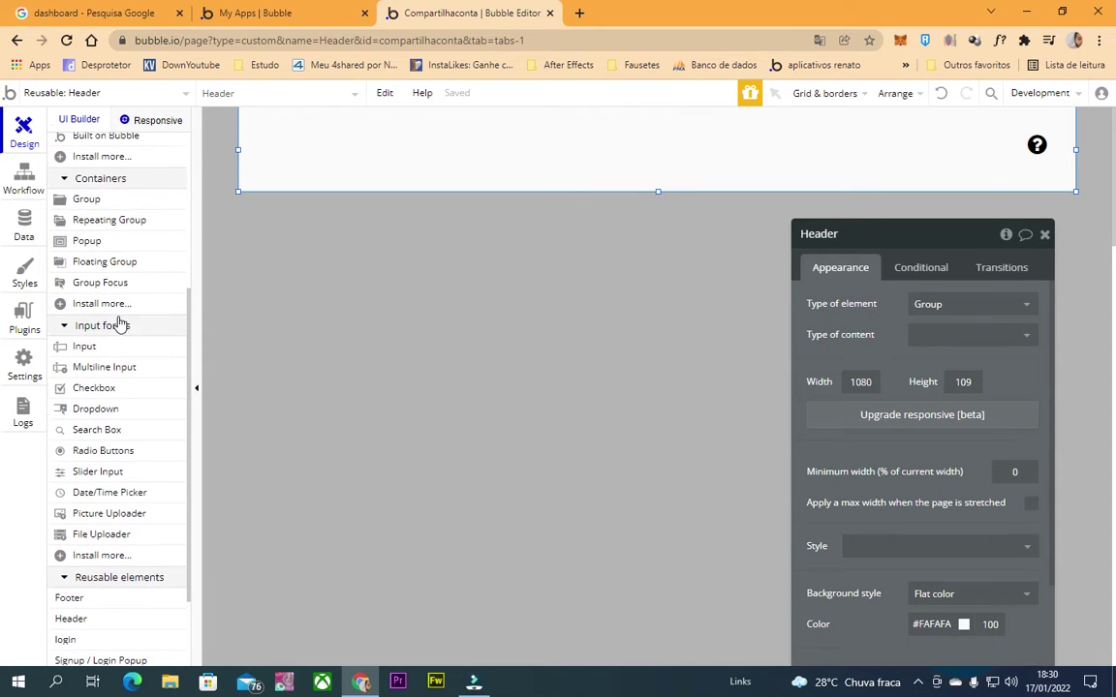
left_click(127, 360)
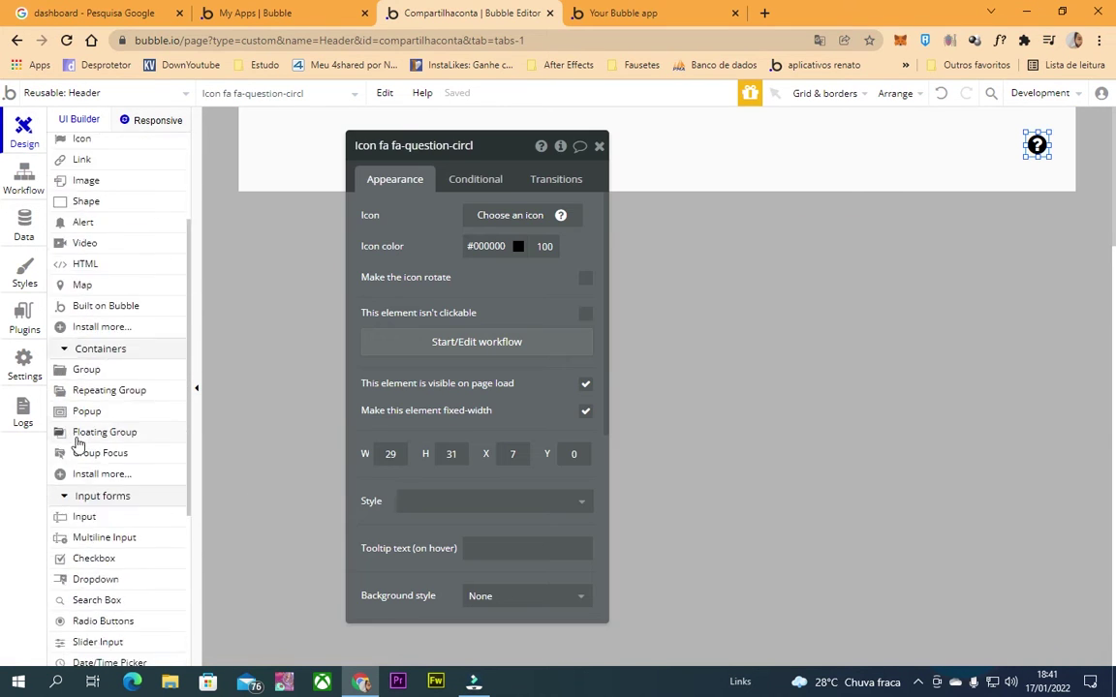
scroll(79, 388, "down", 2)
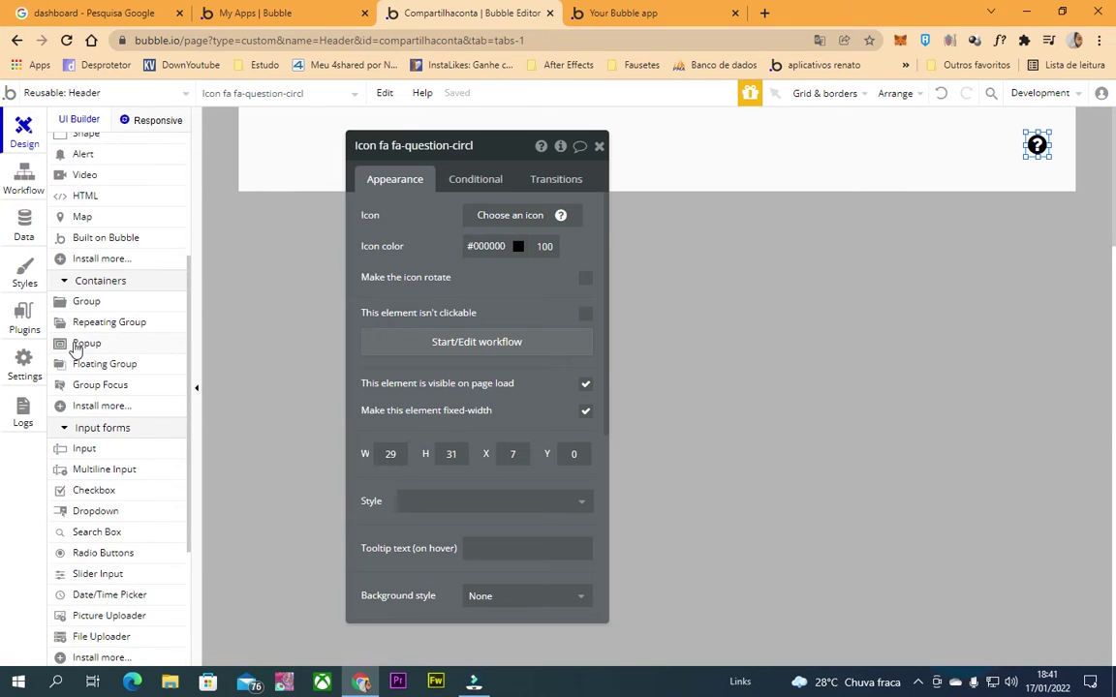
left_click(126, 387)
left_click_drag(792, 137, 1018, 448)
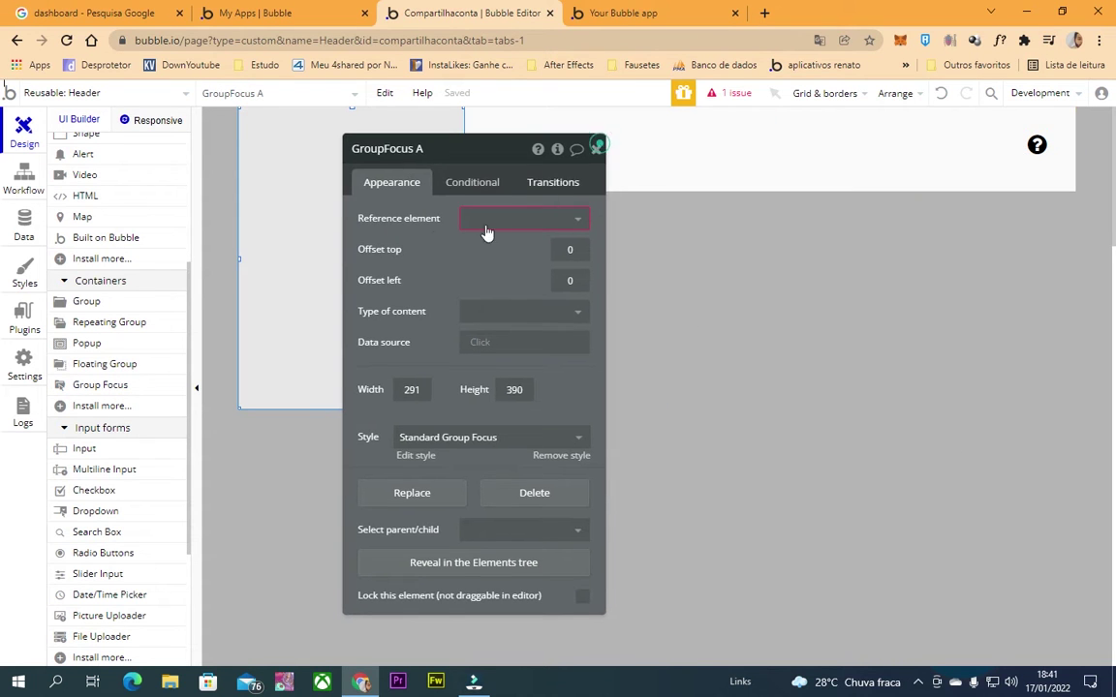
left_click(594, 150)
left_click_drag(461, 258, 483, 260)
left_click(448, 224)
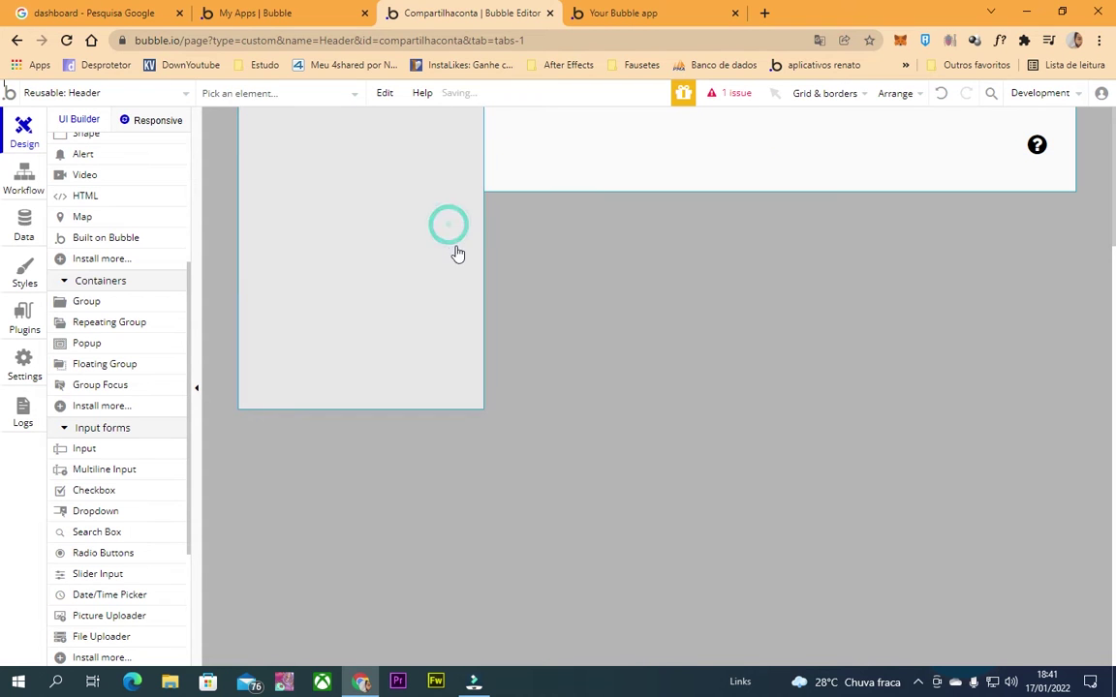
Anchor GroupFocus A to the question-mark icon as its reference element.
left_click(1037, 153)
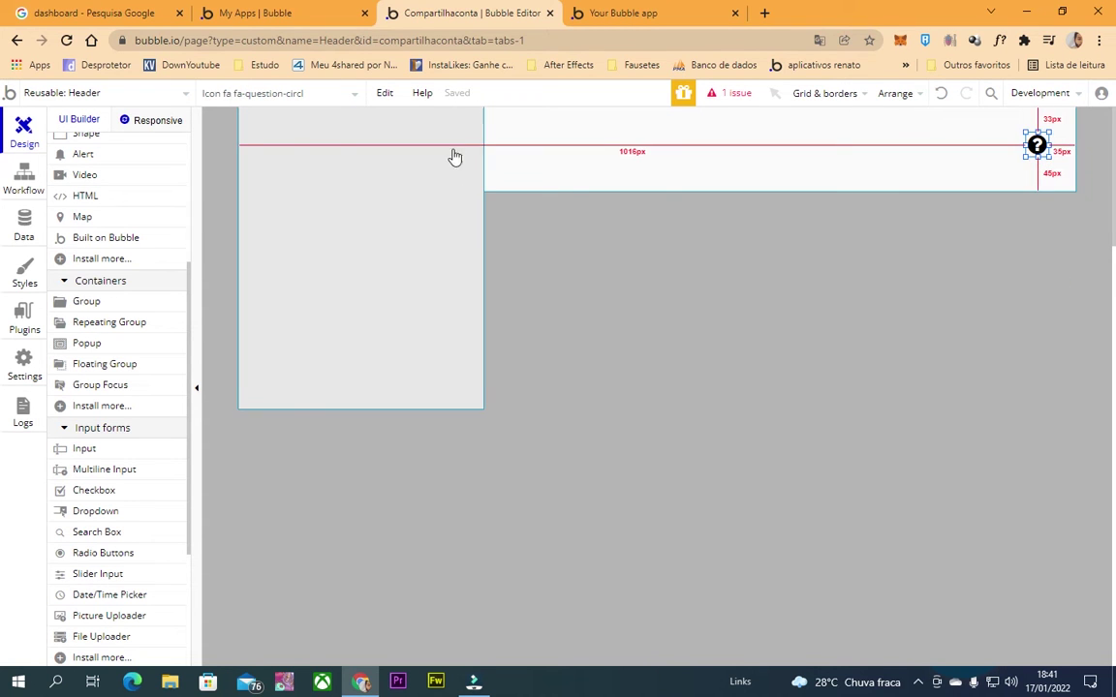
double_click(1038, 145)
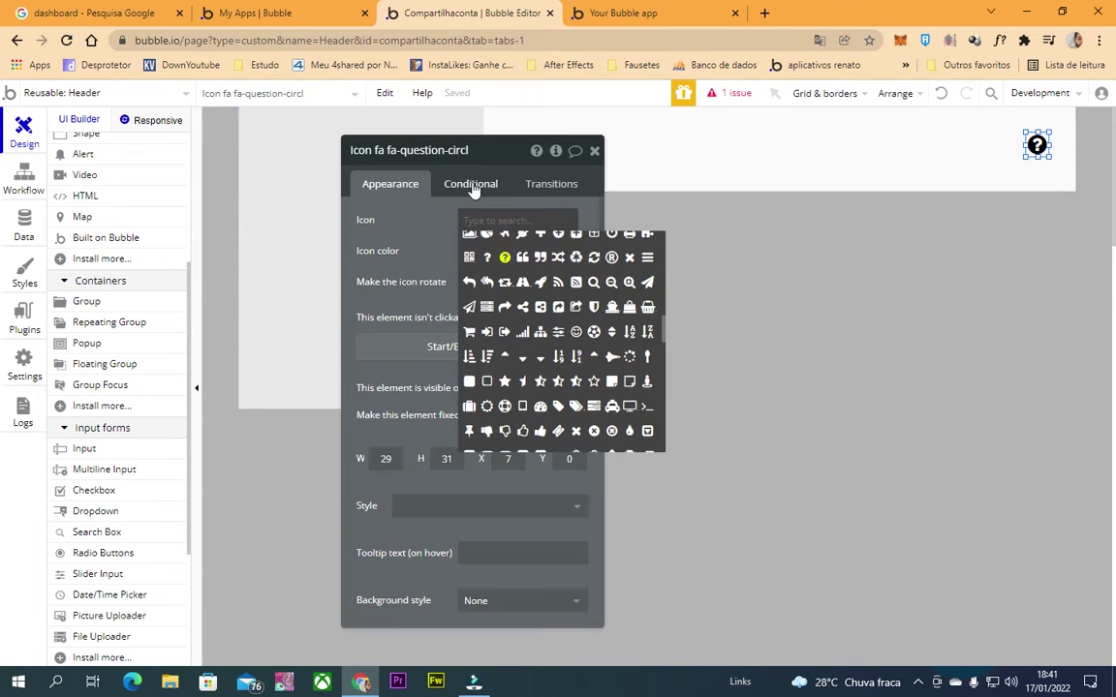
left_click(299, 214)
left_click(542, 221)
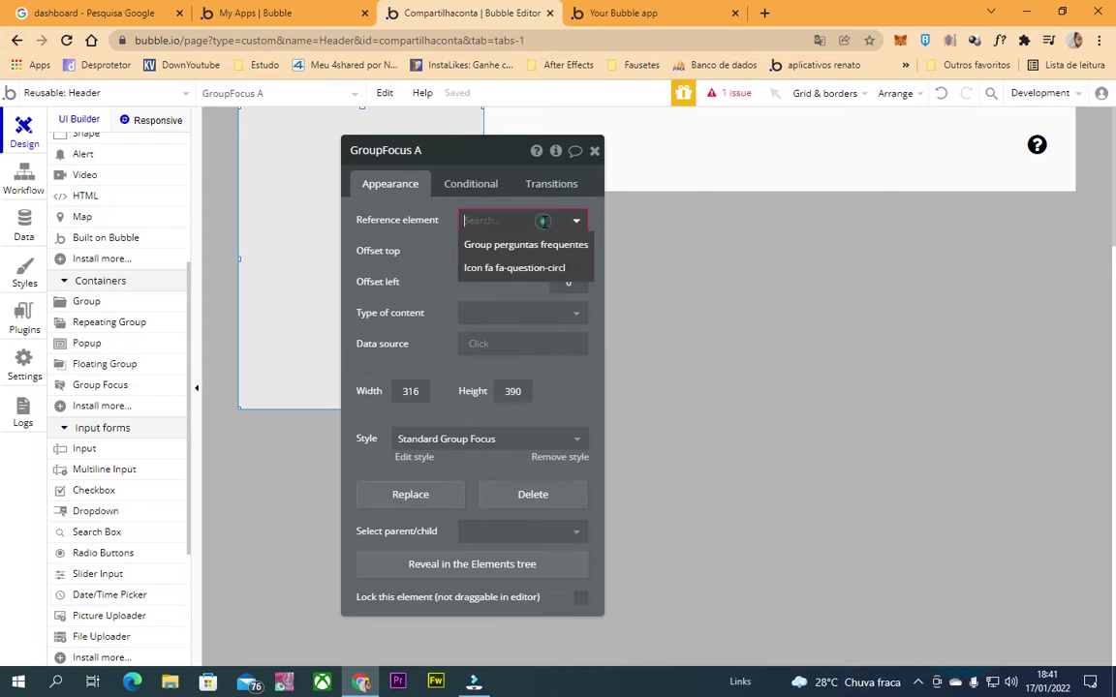
left_click(528, 243)
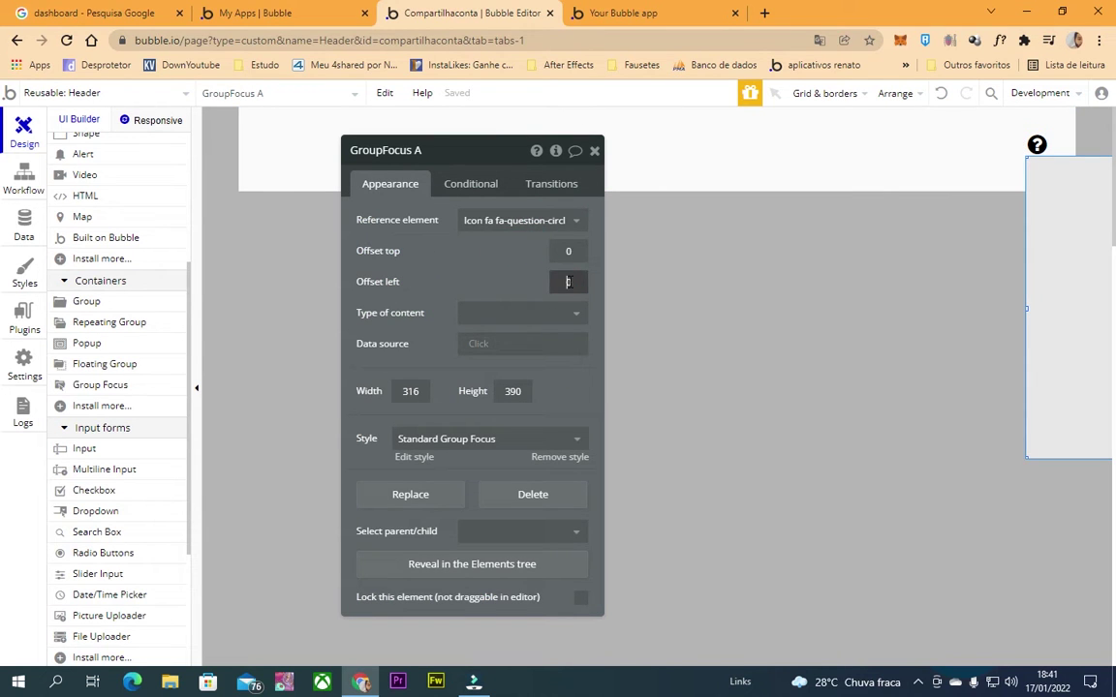
Set GroupFocus A's left offset to -300.
left_click(566, 282)
type("-2500")
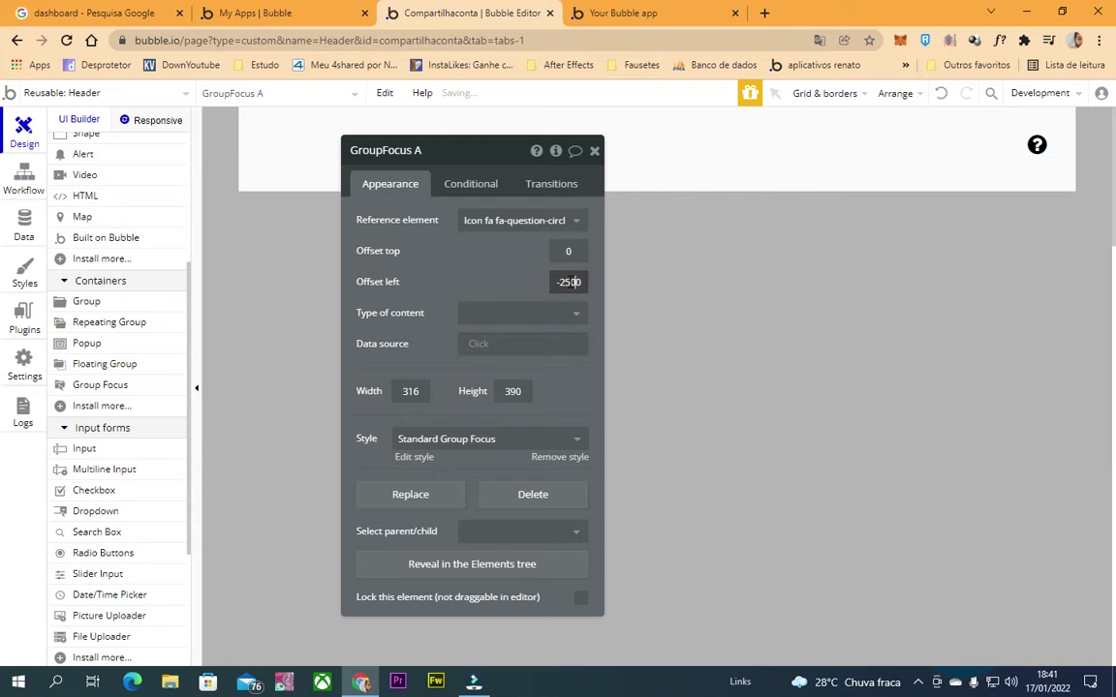
key("Delete")
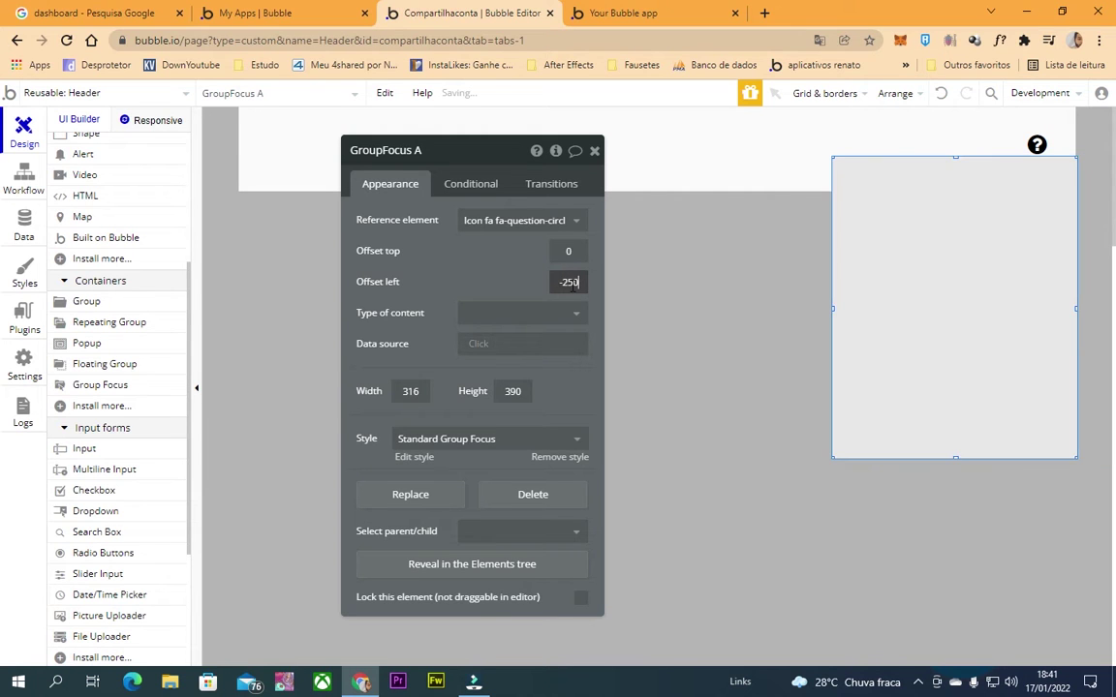
double_click(563, 283)
type("300")
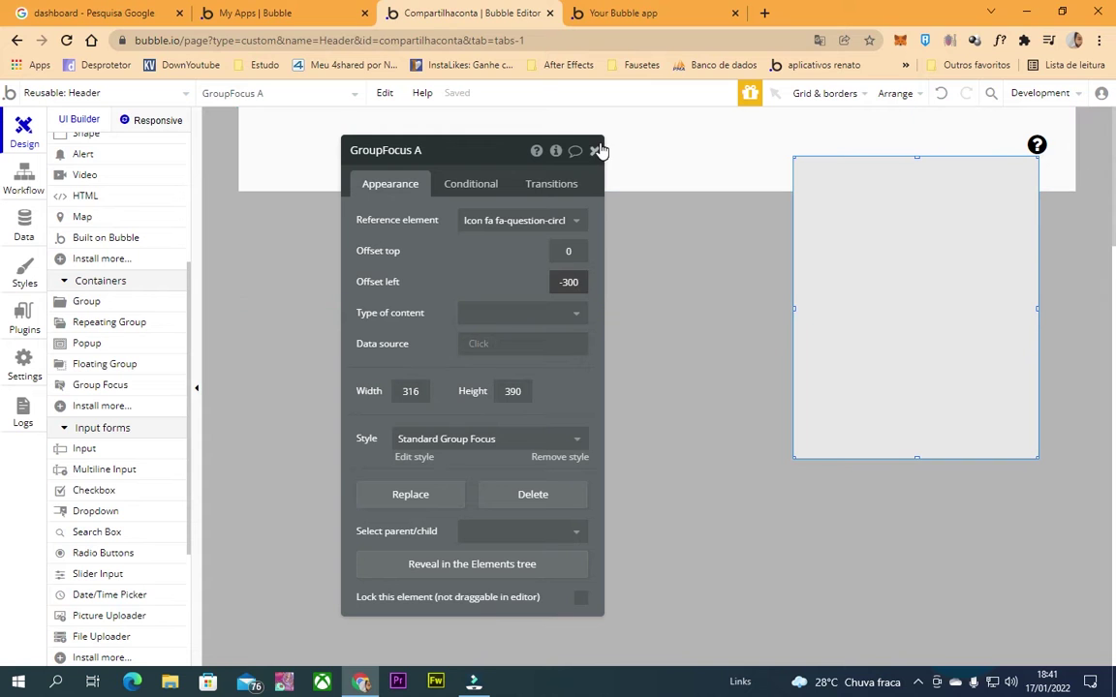
left_click(402, 150)
left_click(1046, 143)
left_click(1036, 145)
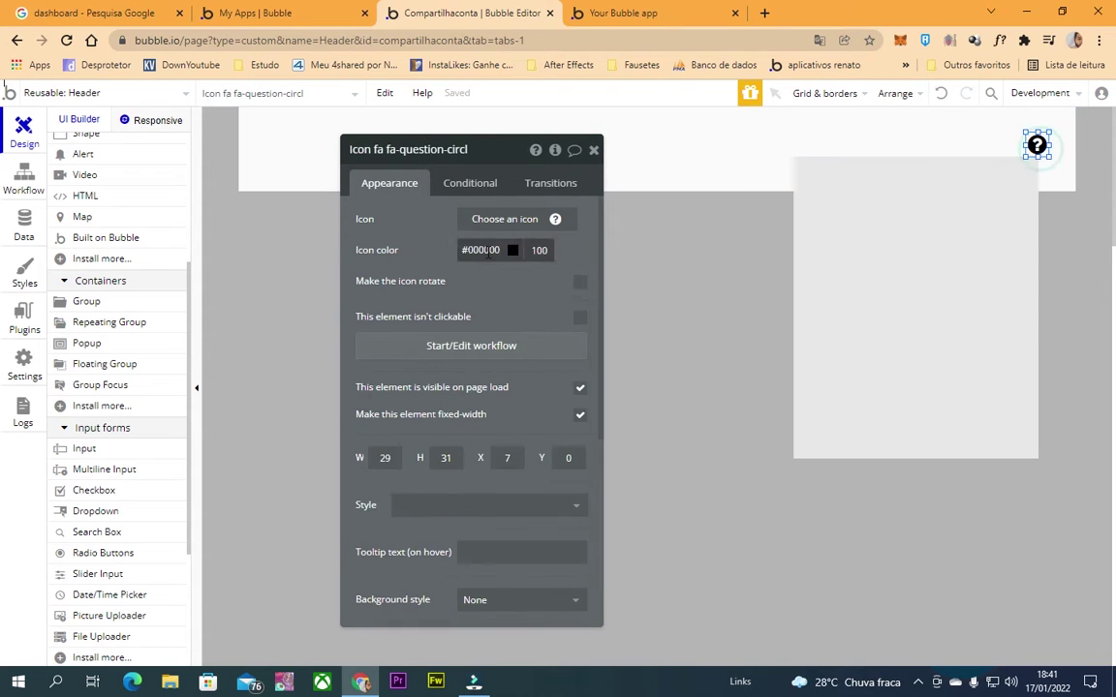
Add a click workflow on the question icon with a Show an element action for GroupFocus A.
left_click(504, 347)
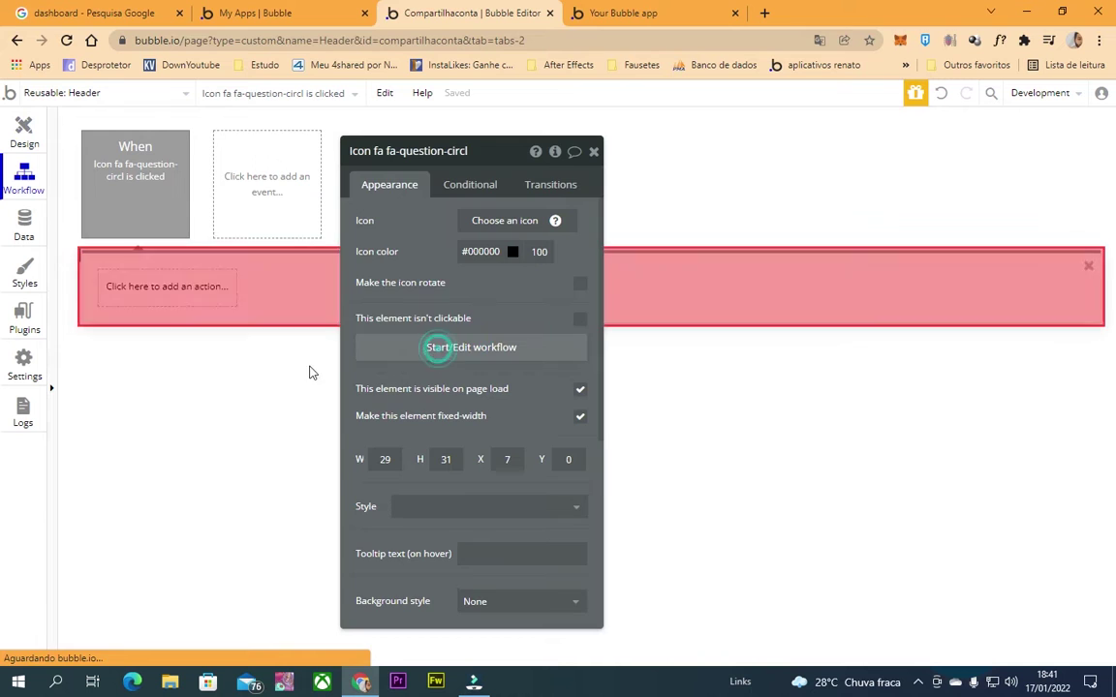
left_click(201, 294)
type("show")
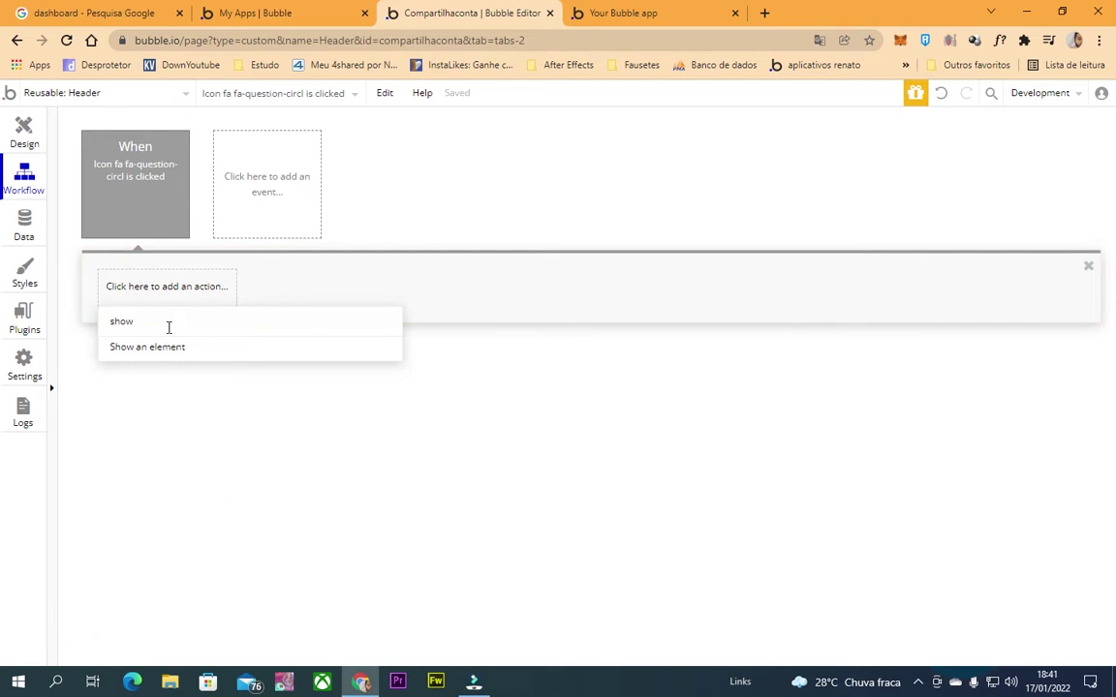
left_click(170, 354)
left_click(518, 192)
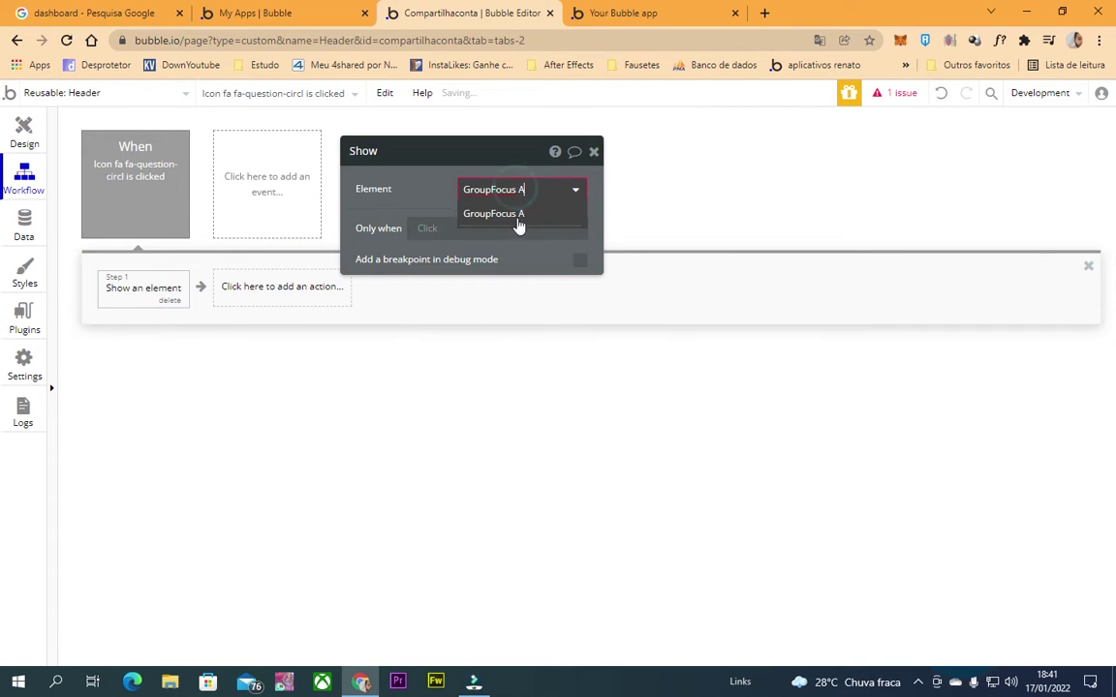
left_click(516, 213)
left_click(594, 152)
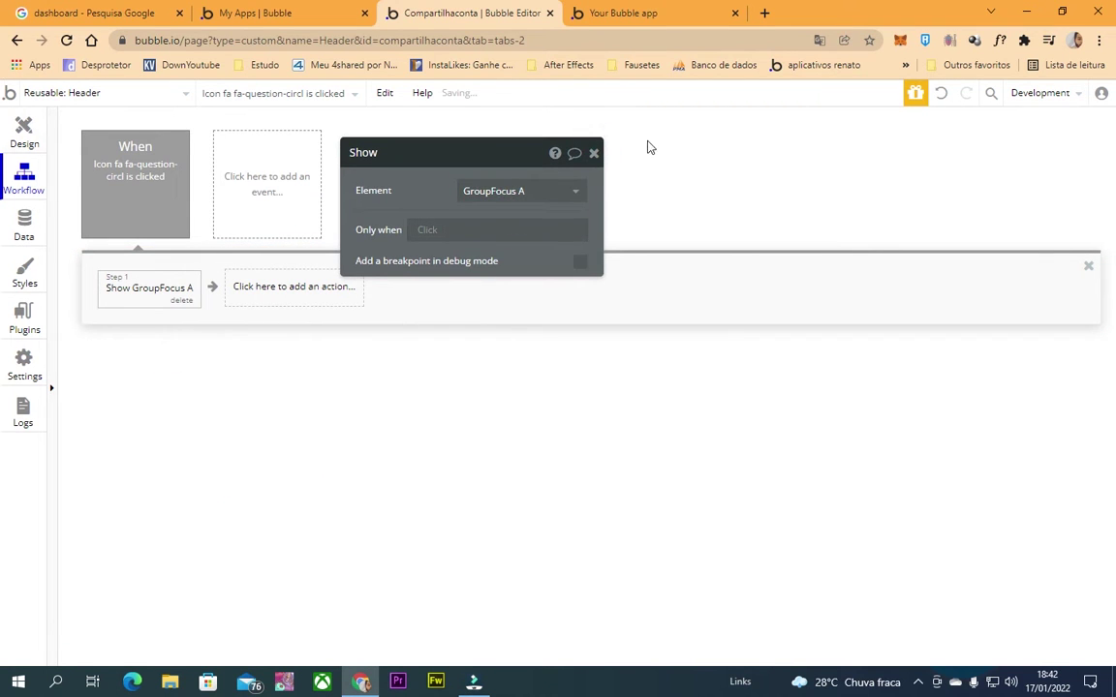
Make GroupFocus A 444 pixels tall.
left_click(45, 126)
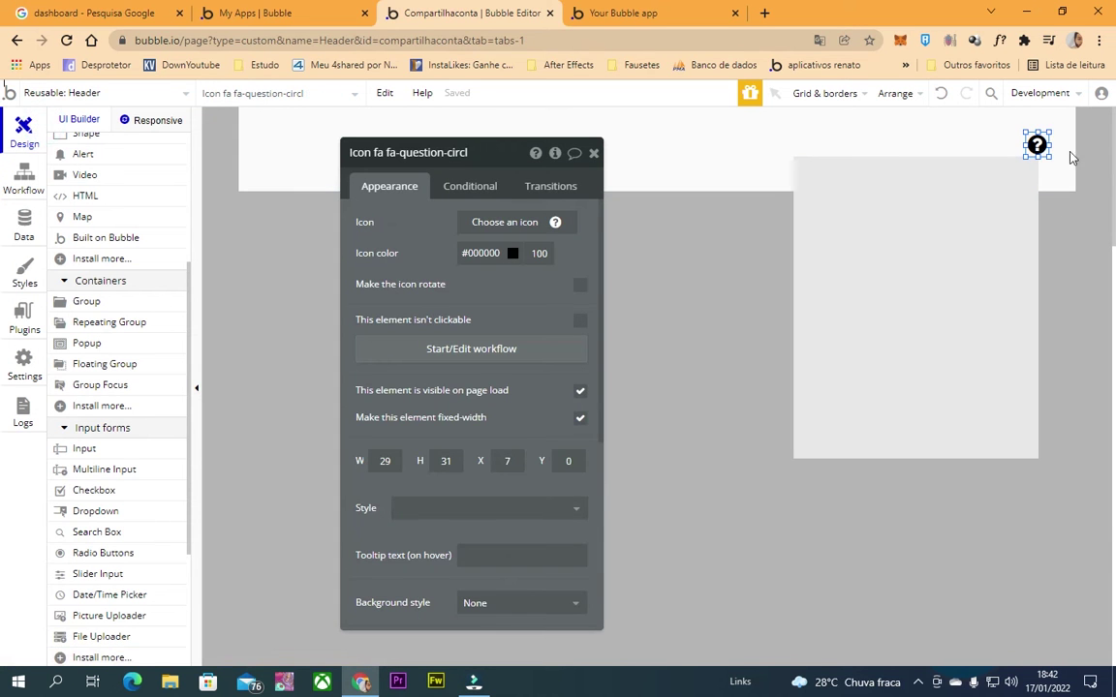
left_click(864, 262)
left_click_drag(916, 458, 916, 499)
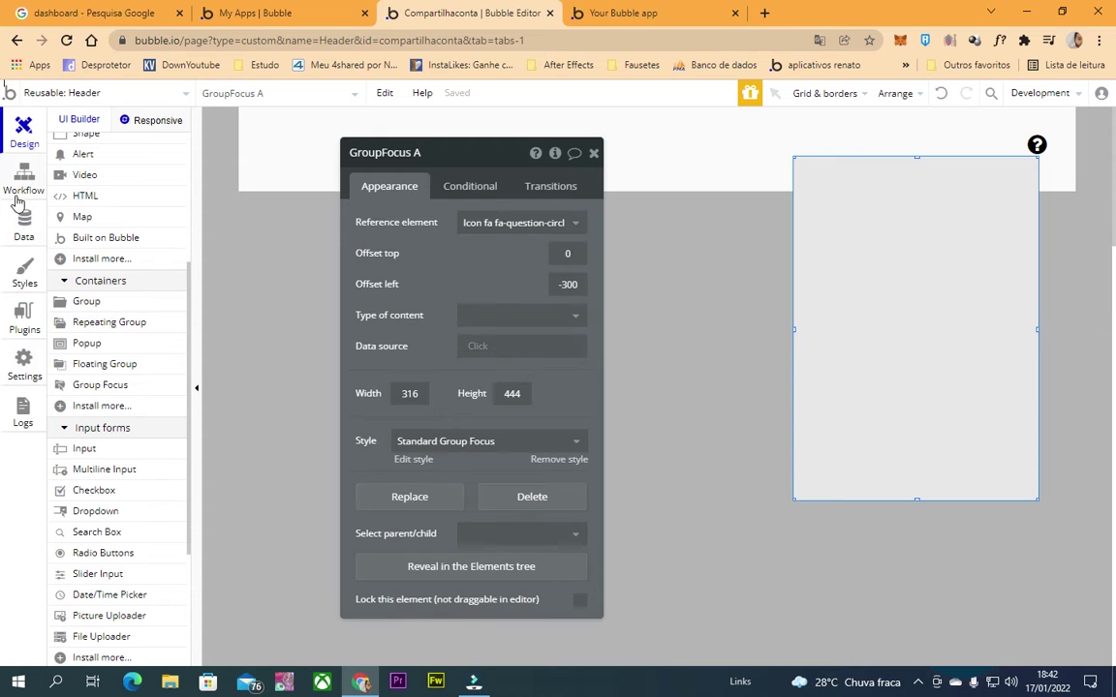
Review the stored perguntas frequentes records, then draw a repeating group inside GroupFocus A.
left_click(22, 182)
left_click(24, 225)
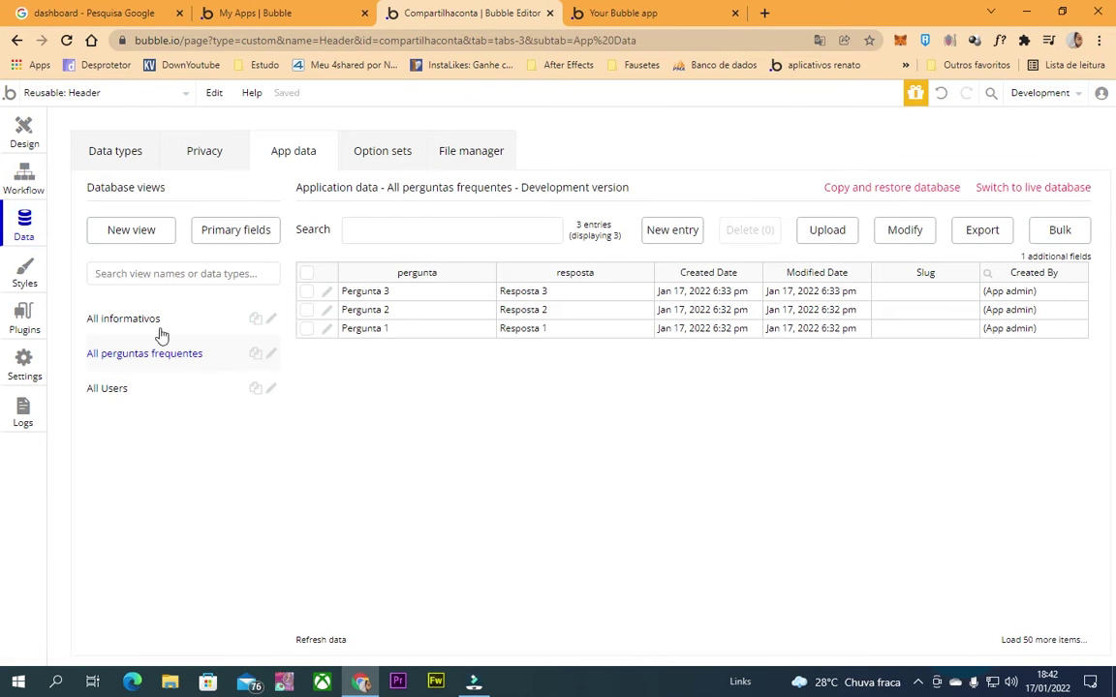
left_click(20, 126)
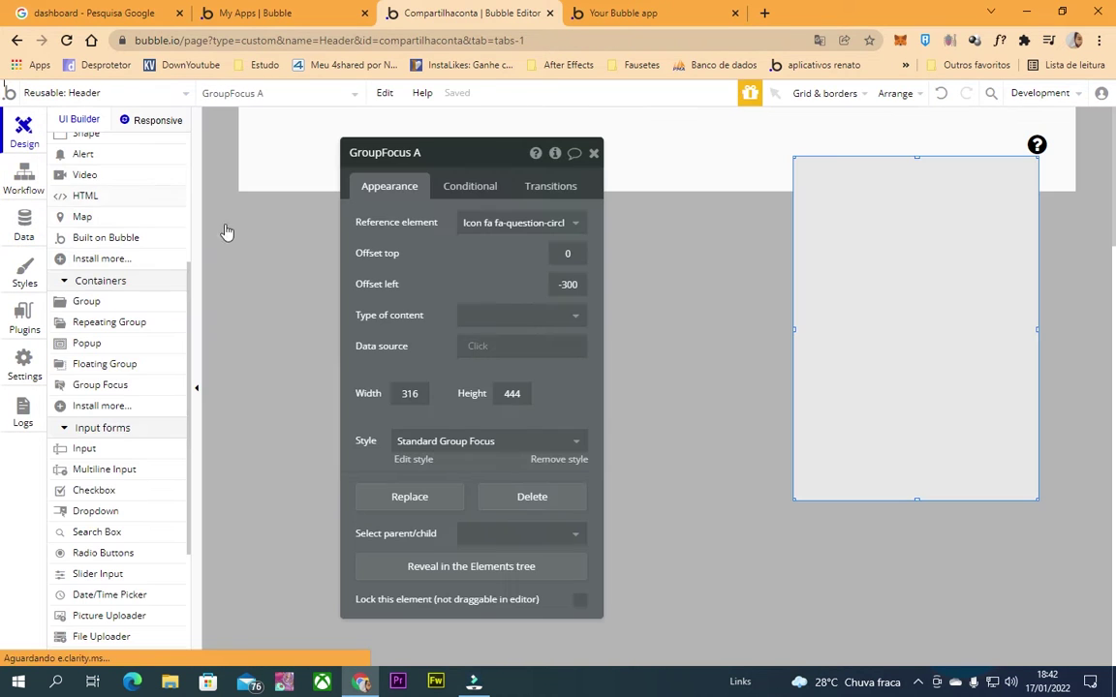
left_click(116, 322)
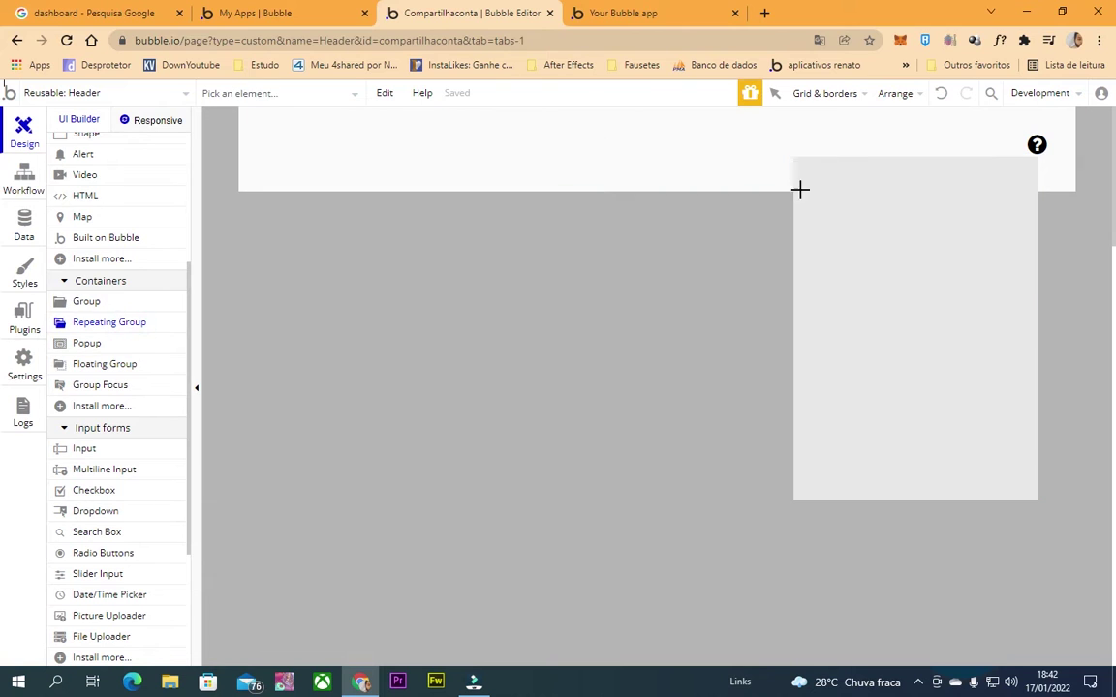
left_click_drag(807, 207, 1020, 477)
Set the repeating group's content type to perguntas frequentes, sourced from Do a search for perguntas frequentes.
left_click(521, 223)
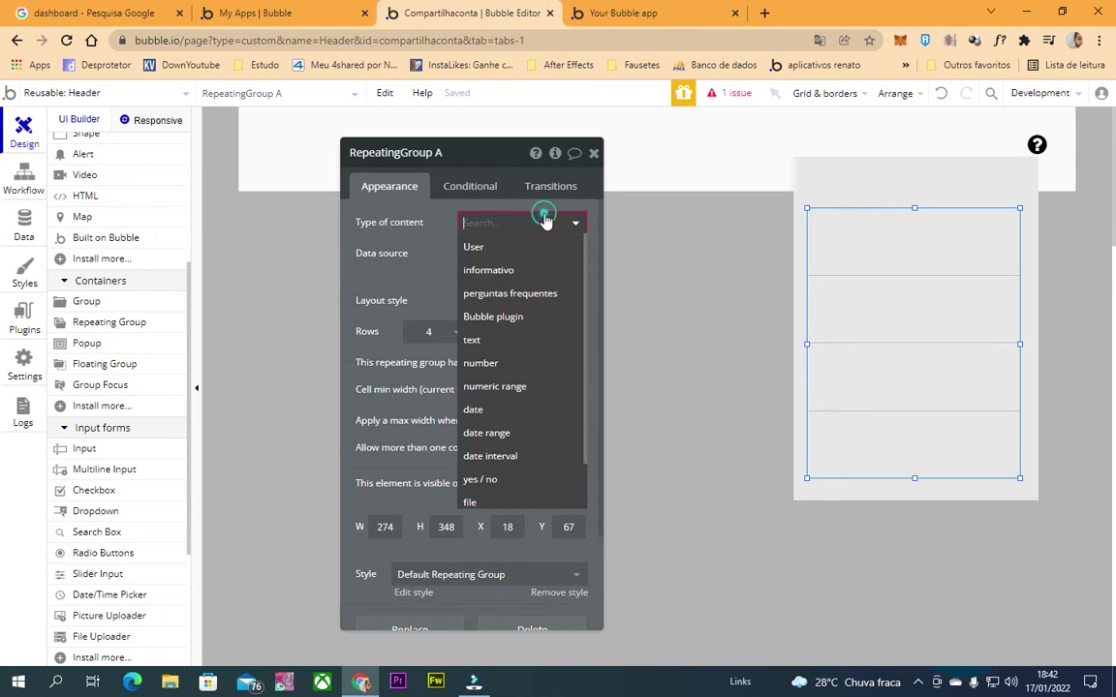
left_click(527, 297)
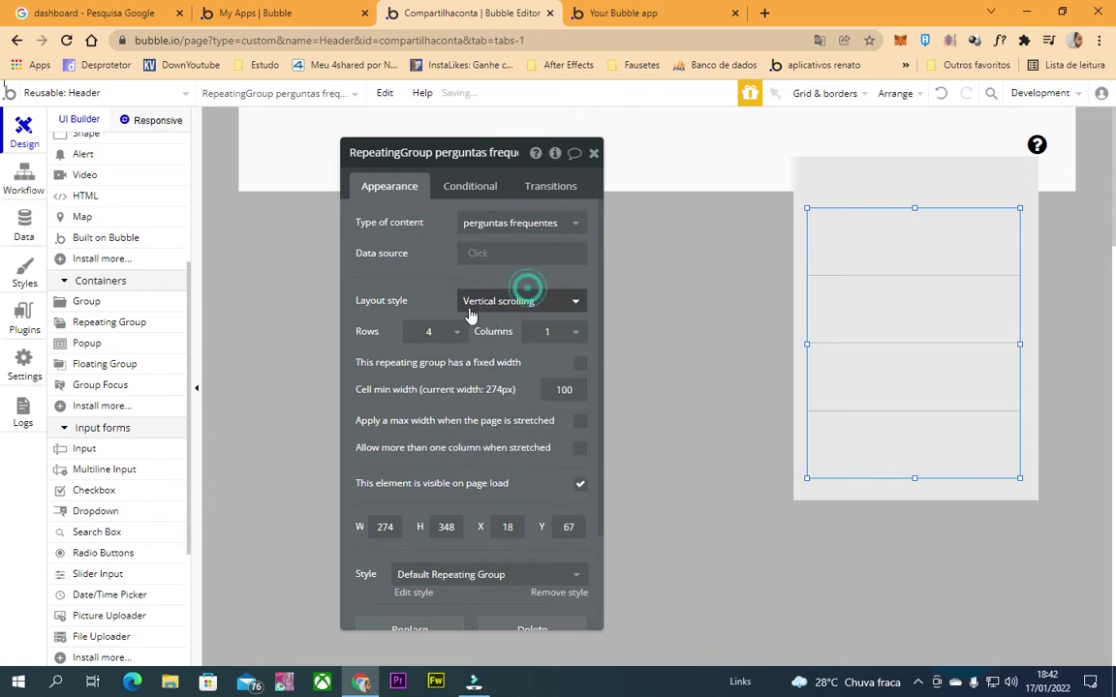
left_click(477, 253)
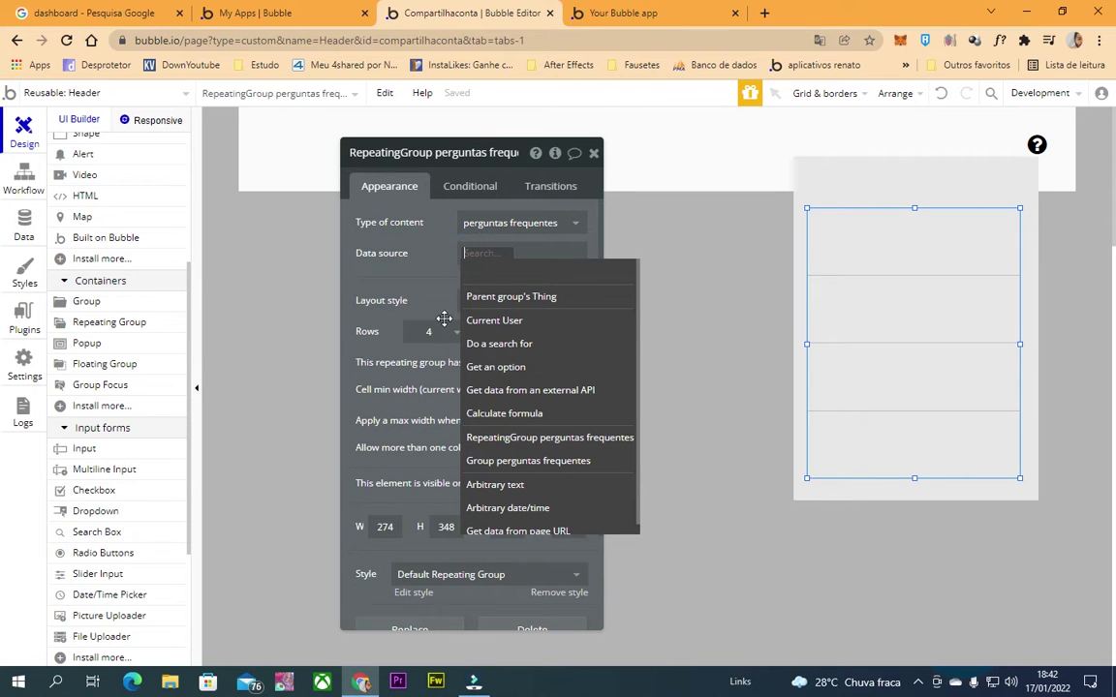
left_click(504, 344)
left_click(269, 184)
left_click(246, 258)
left_click(418, 256)
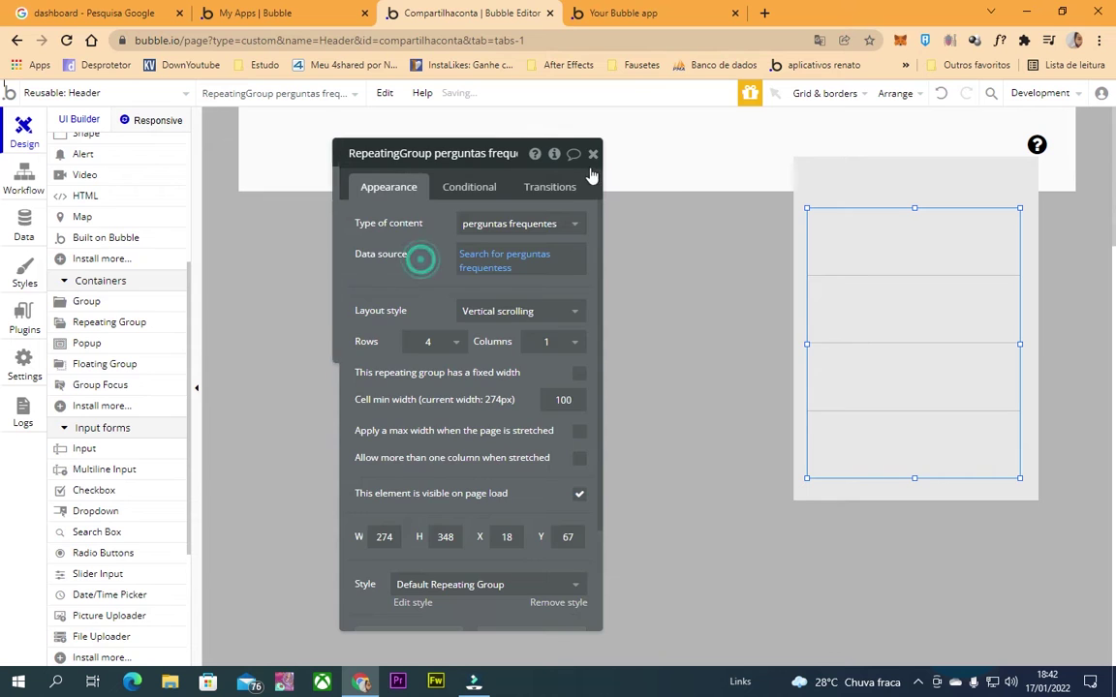
left_click(594, 149)
scroll(97, 368, "up", 5)
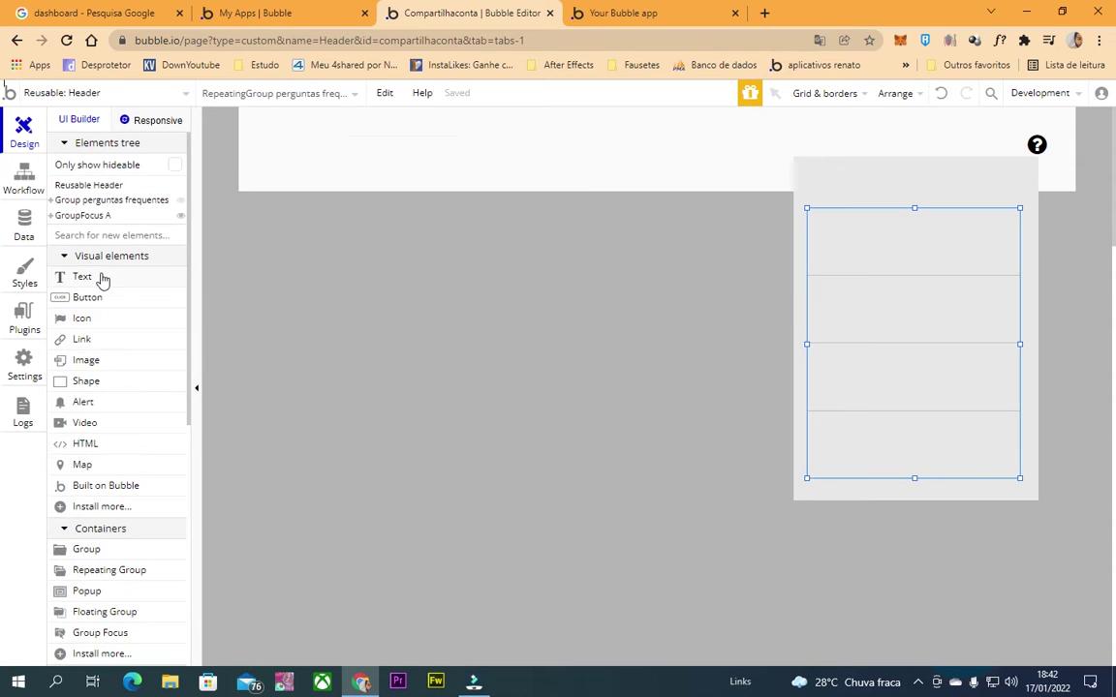
Draw a first title text box and clear its style, then delete it.
left_click(104, 278)
left_click_drag(804, 163, 1019, 198)
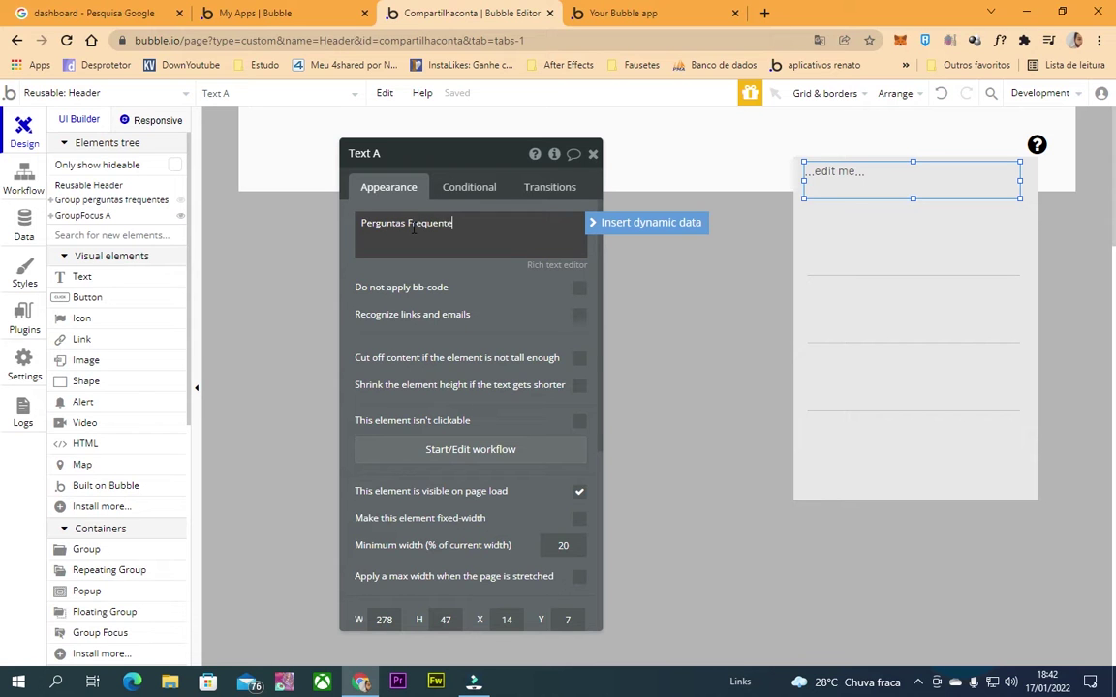
left_click(528, 289)
scroll(527, 290, "down", 3)
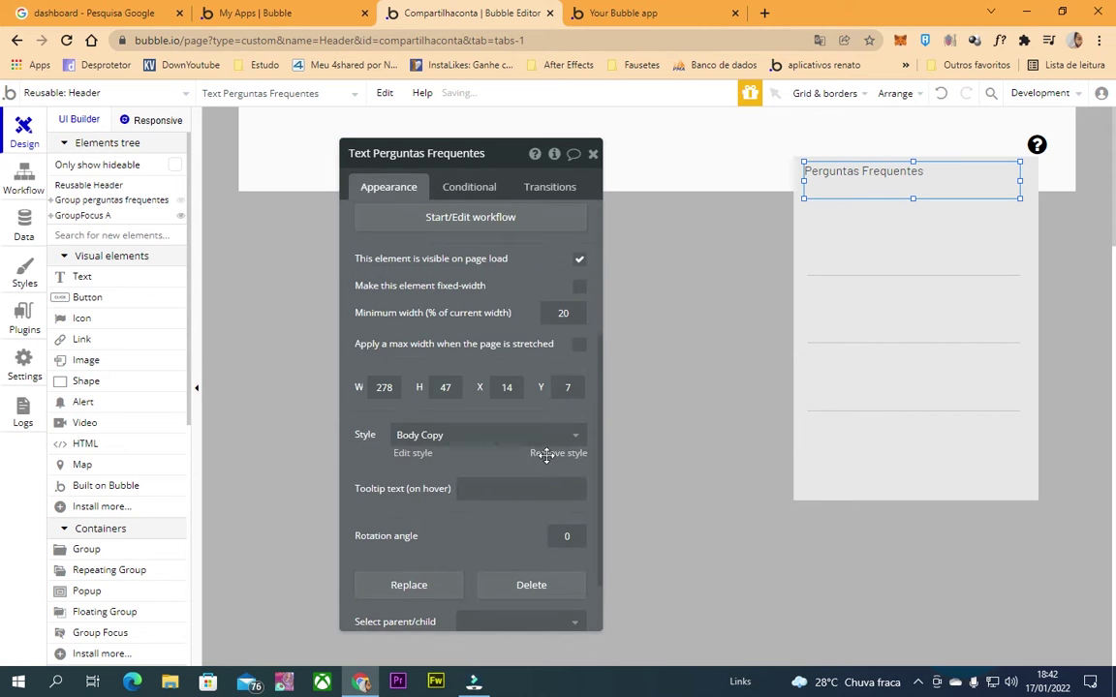
left_click(547, 455)
scroll(498, 426, "up", 3)
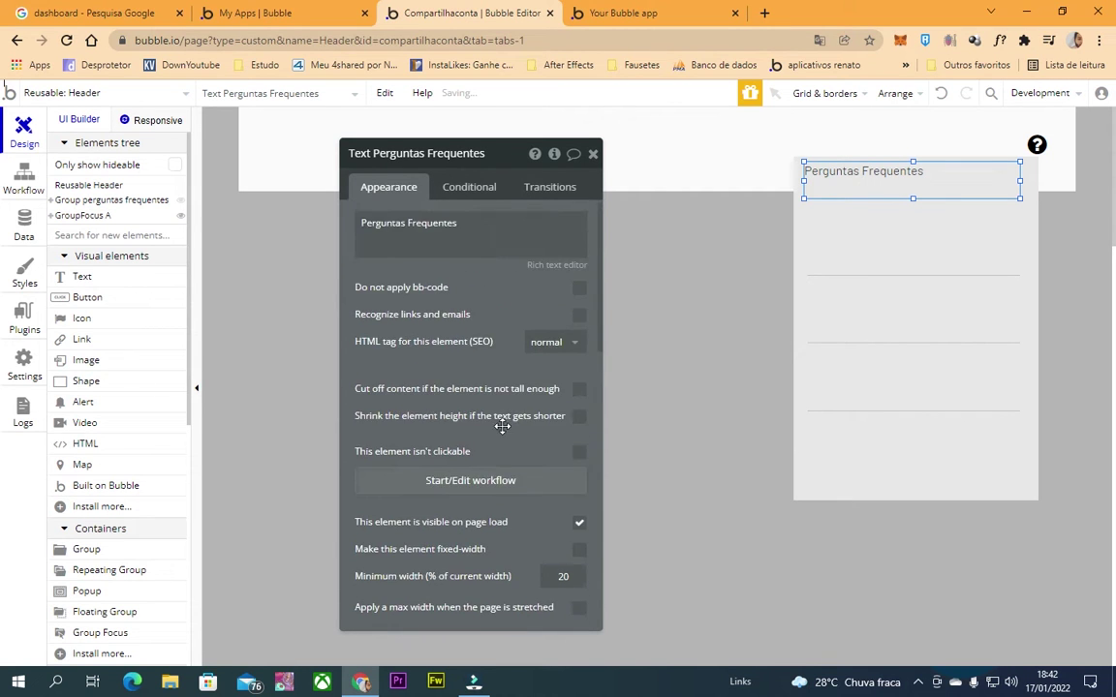
scroll(464, 436, "down", 4)
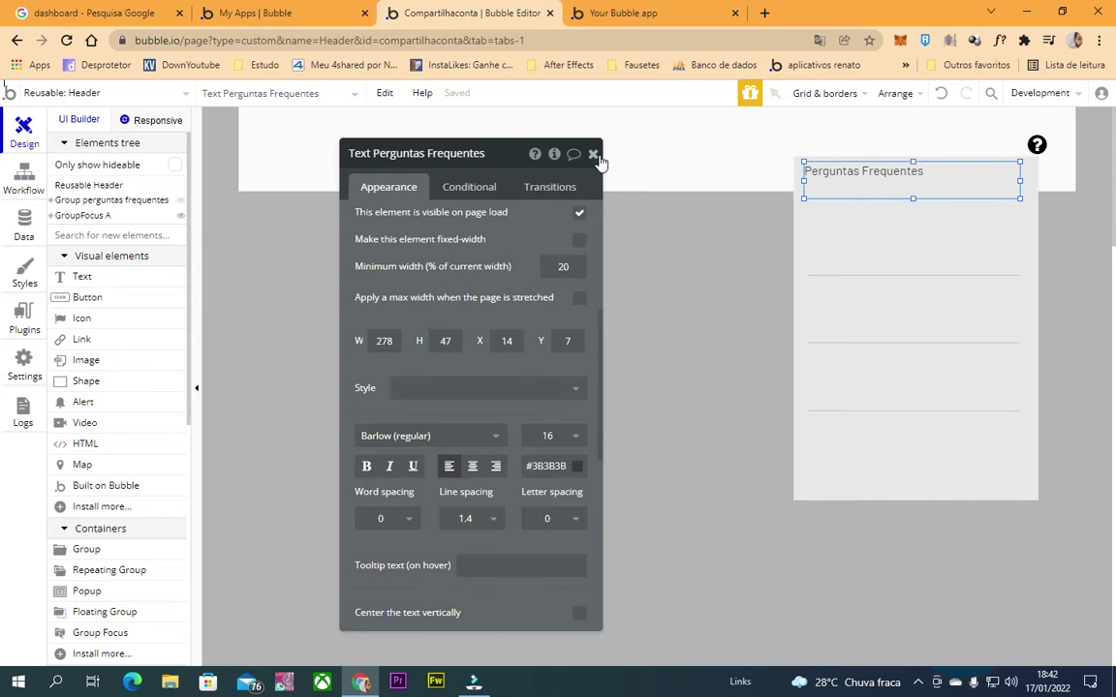
left_click(593, 154)
key("Delete")
Draw a new text box at the group's top reading 'Perguntas Frequentes'.
left_click(83, 276)
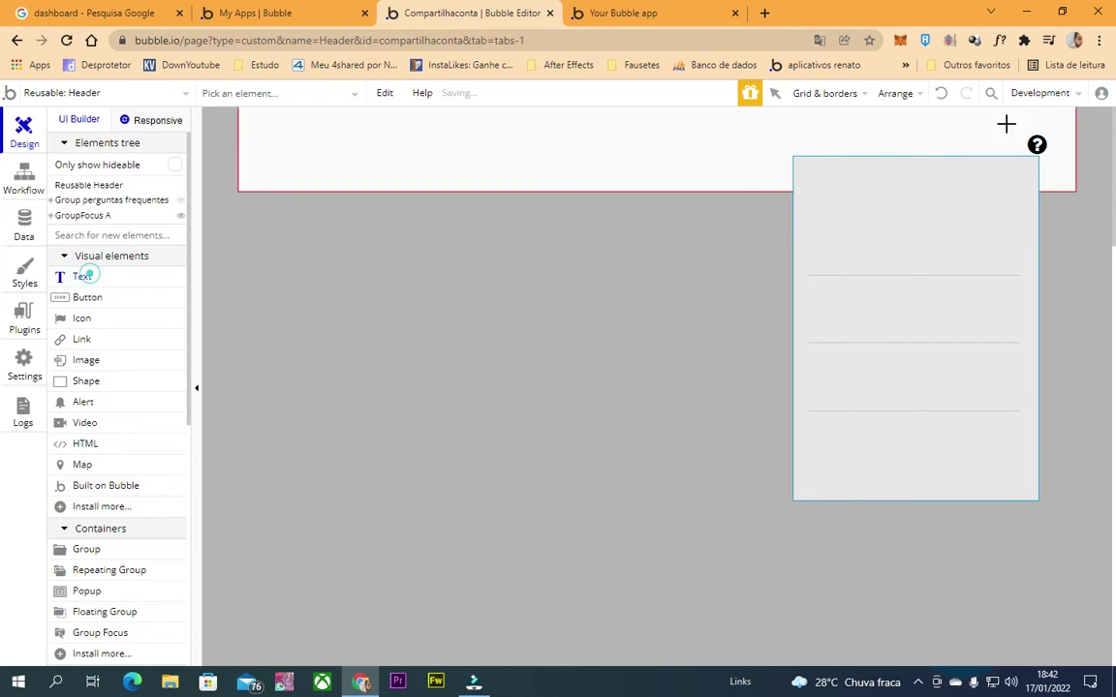
mouse_move(806, 161)
left_mouse_down()
mouse_move(989, 204)
mouse_move(1016, 195)
left_mouse_up()
scroll(463, 298, "up", 2)
scroll(463, 298, "up", 2)
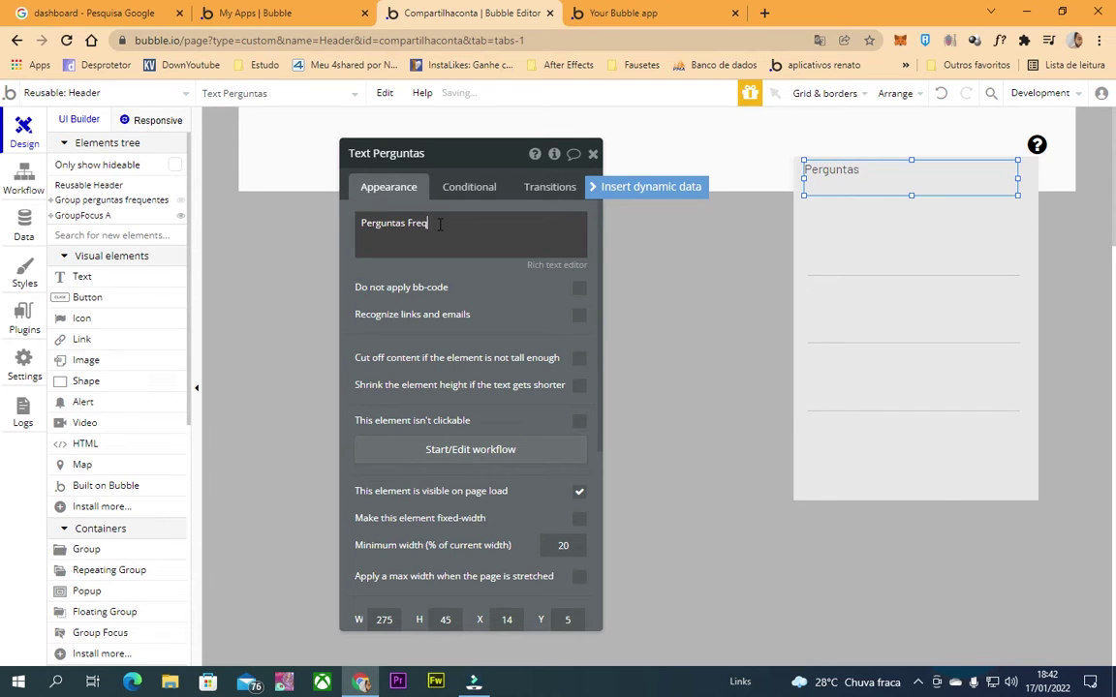
type("s")
left_click(542, 324)
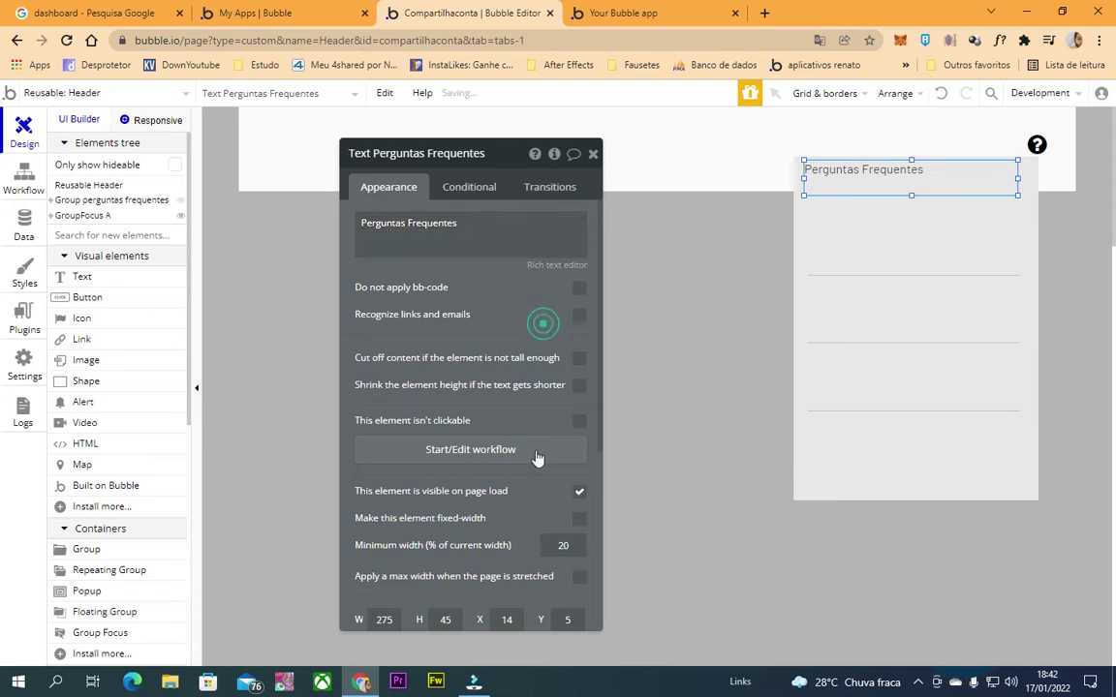
Apply the H2 Heading - Dark style to the title, remove the style, and centre it.
scroll(540, 484, "down", 3)
left_click(493, 360)
scroll(438, 484, "down", 1)
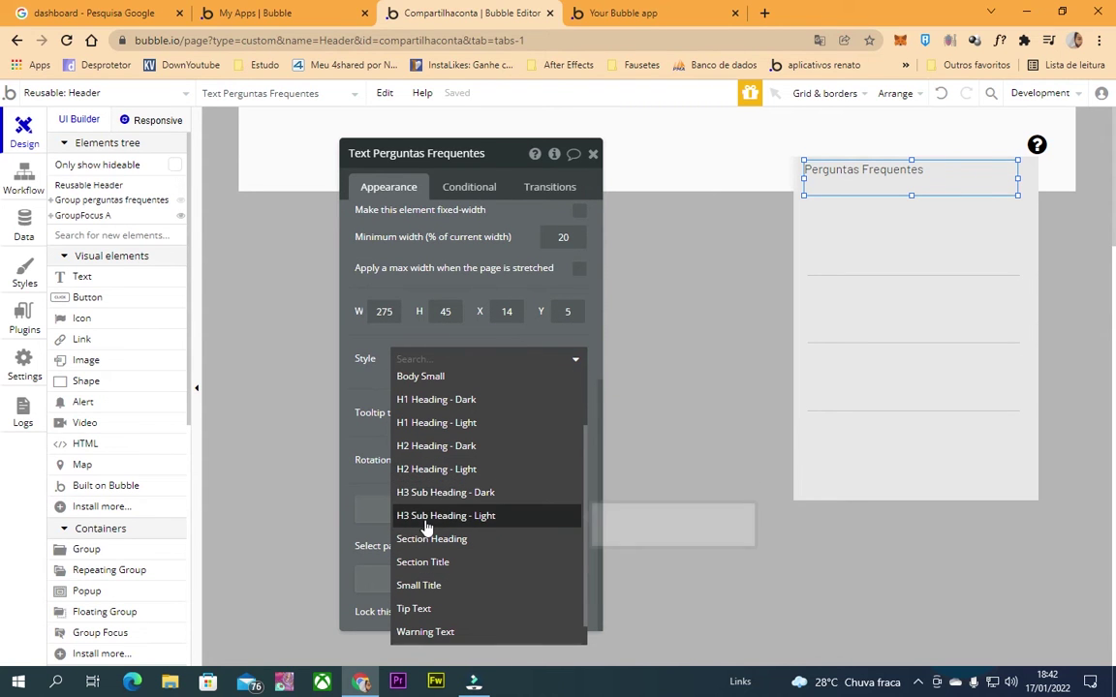
left_click(435, 448)
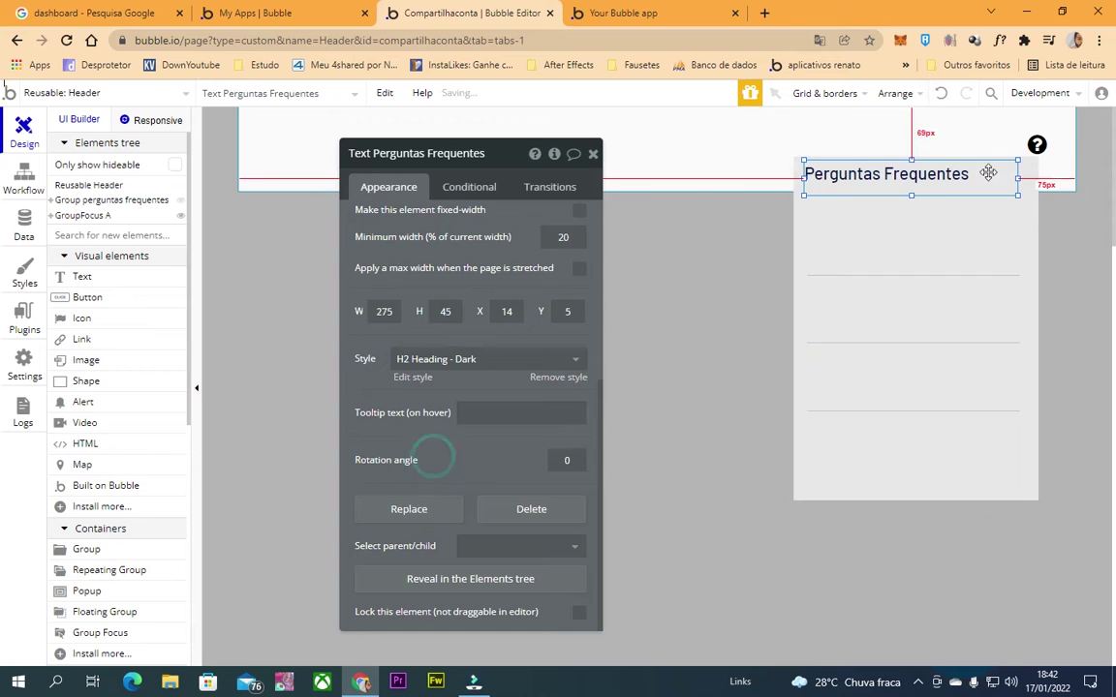
scroll(390, 411, "up", 4)
scroll(417, 452, "down", 4)
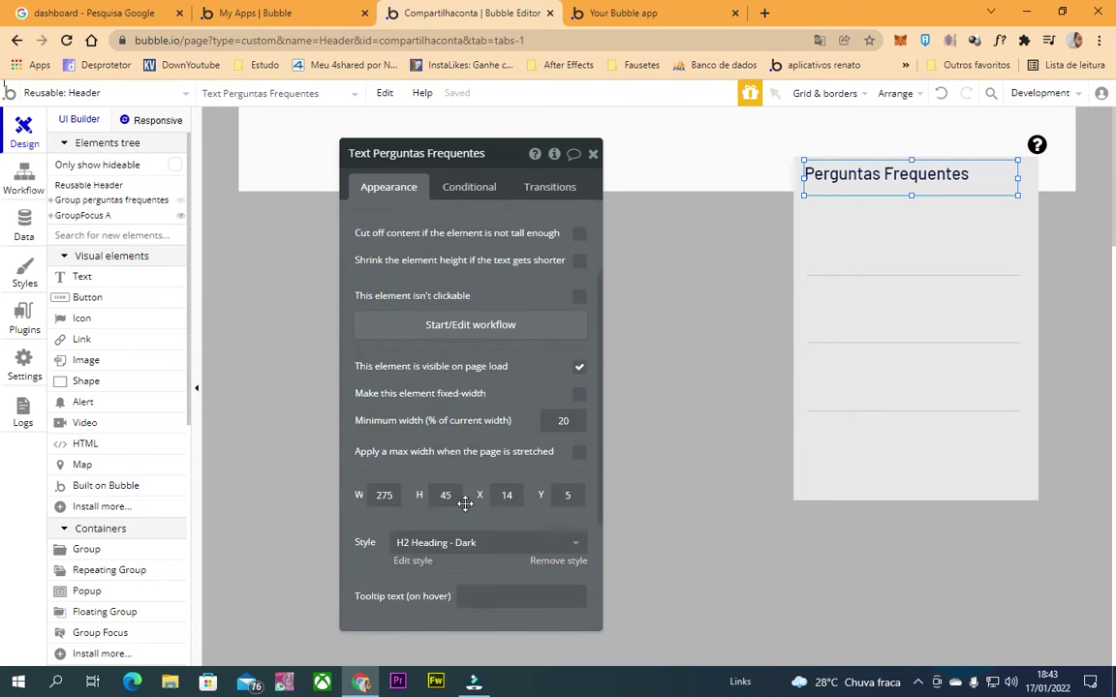
left_click(575, 377)
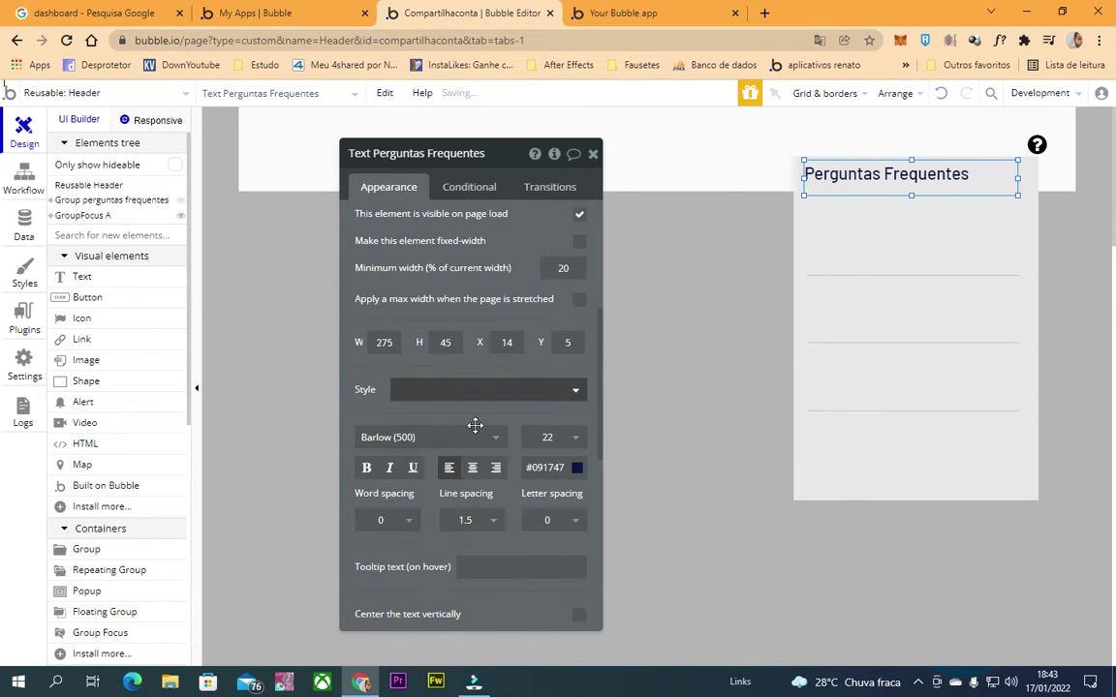
left_click(473, 467)
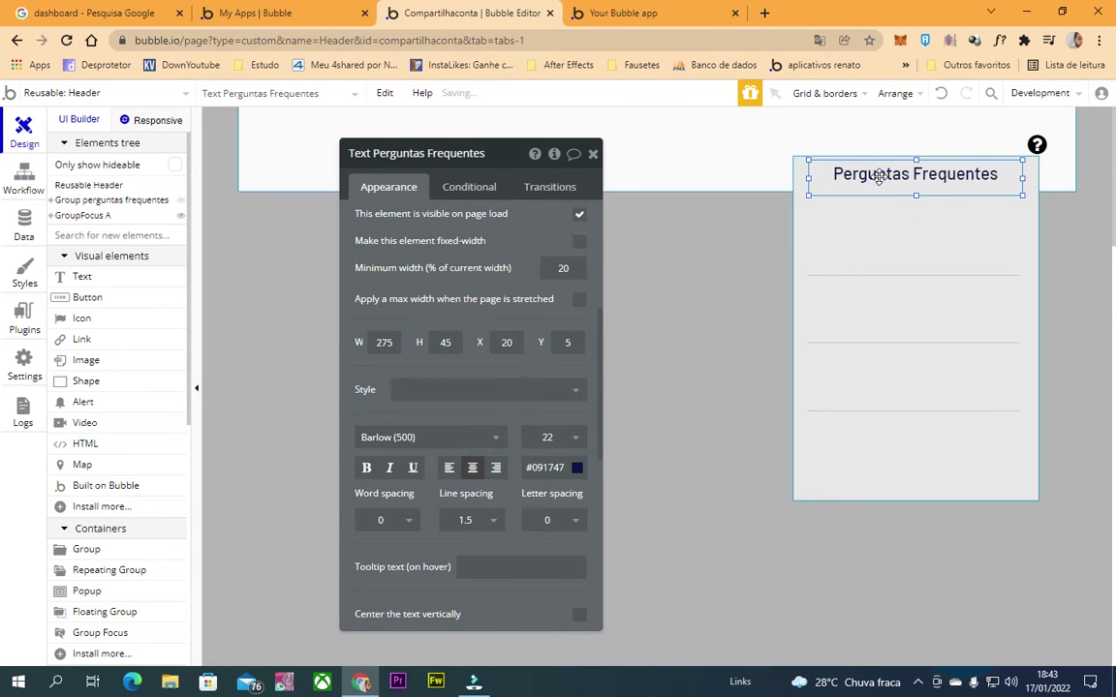
left_click(591, 153)
left_click(95, 278)
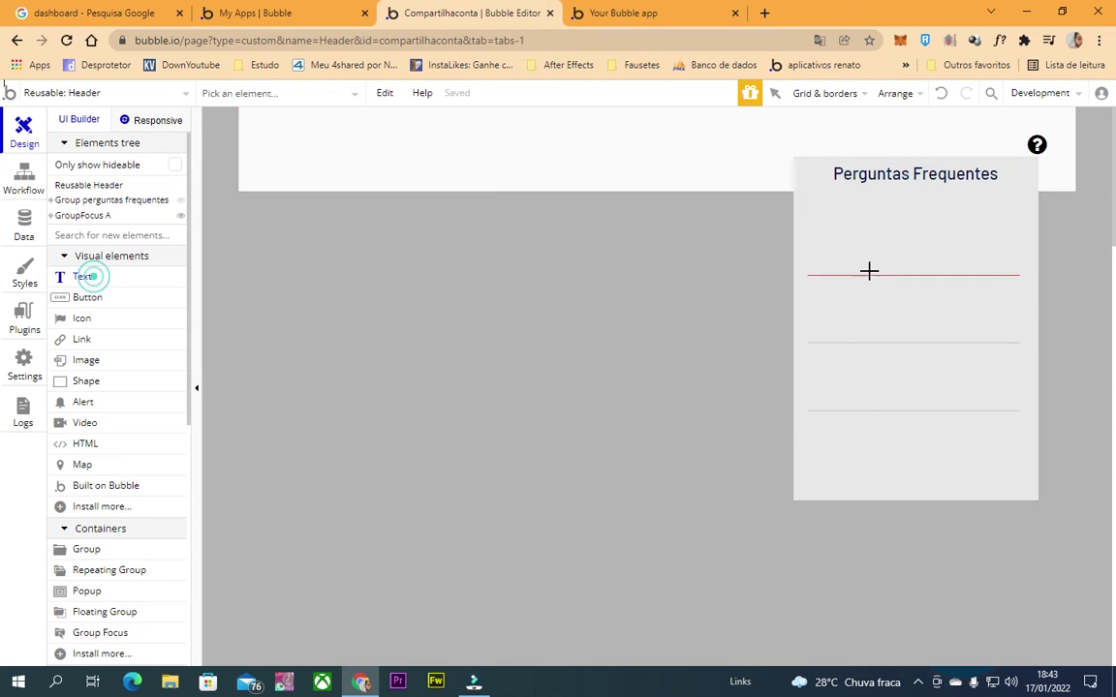
Draw a text in the list's first row, nudge it up-left and widen it to 253 px.
left_click_drag(817, 224, 1006, 205)
left_click(850, 217)
left_click(839, 236)
left_click_drag(839, 237, 839, 224)
key("Up")
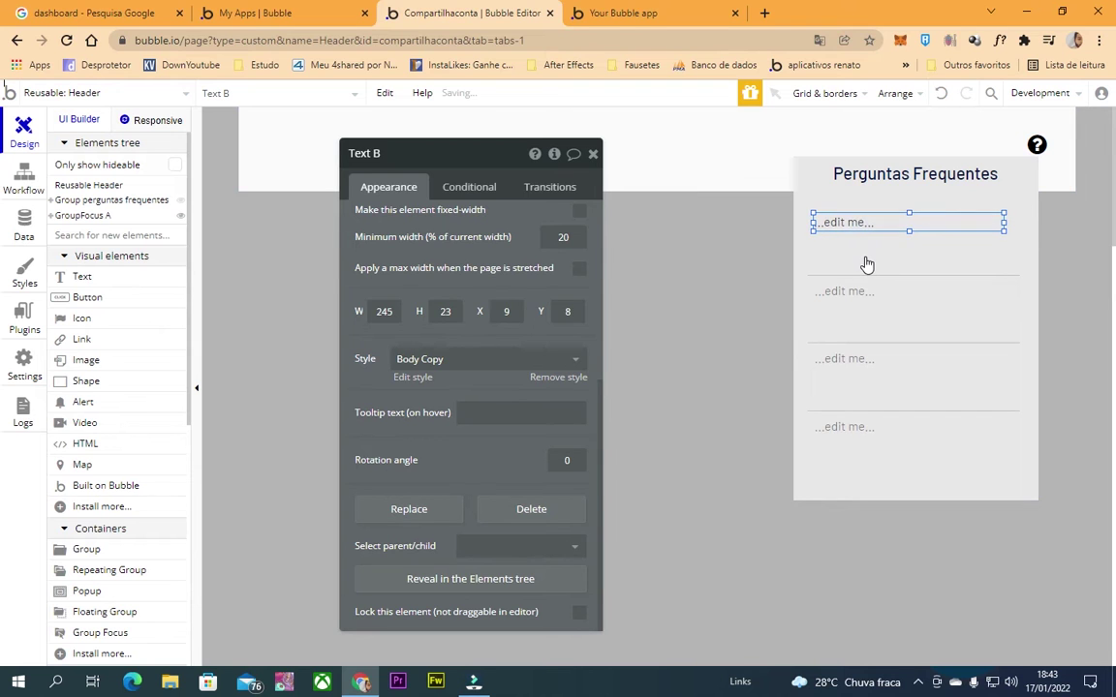
key("Left")
key("Left")
key("Left")
key("Up")
key("Up")
key("Up")
key("Up")
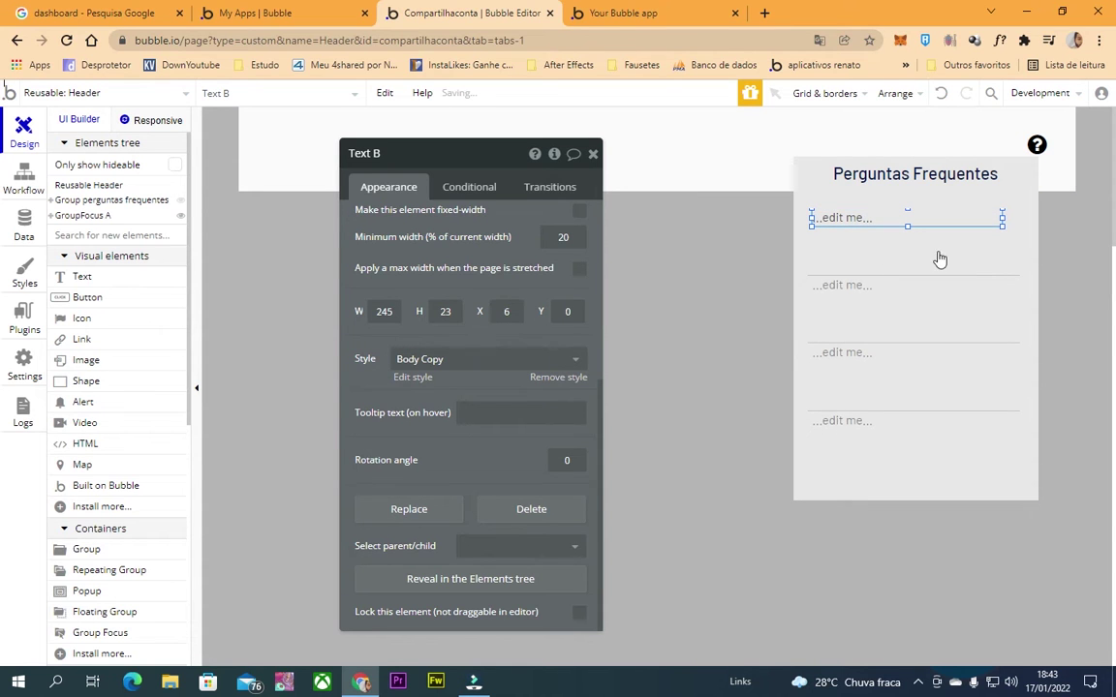
mouse_move(908, 224)
left_mouse_down()
mouse_move(910, 426)
mouse_move(909, 224)
left_mouse_up()
left_click(902, 232)
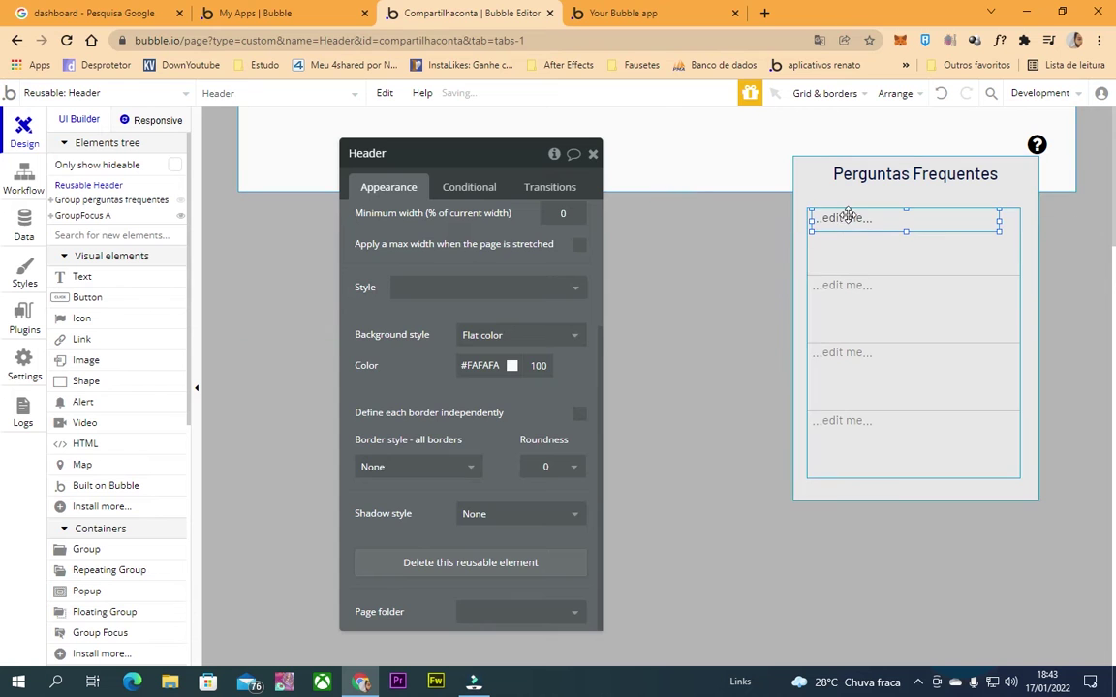
left_click(853, 219)
mouse_move(1004, 226)
left_mouse_down()
mouse_move(1000, 218)
mouse_move(1012, 218)
left_mouse_up()
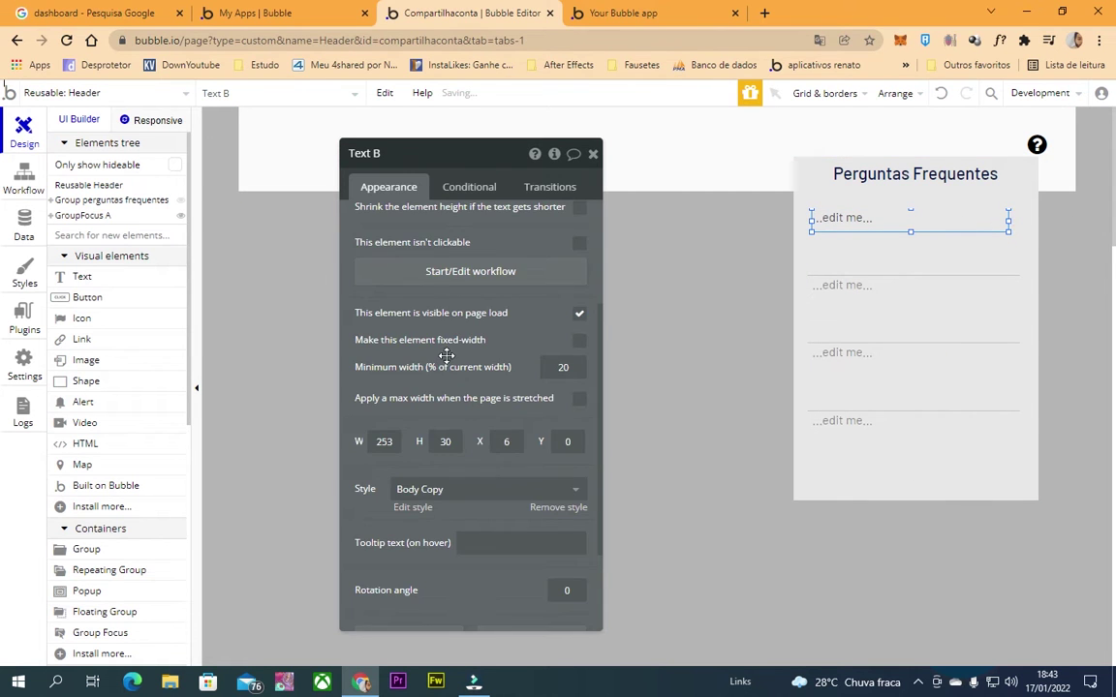
Replace the text's placeholder with Current cell's perguntas frequentes's pergunta.
scroll(446, 356, "up", 2)
triple_click(428, 236)
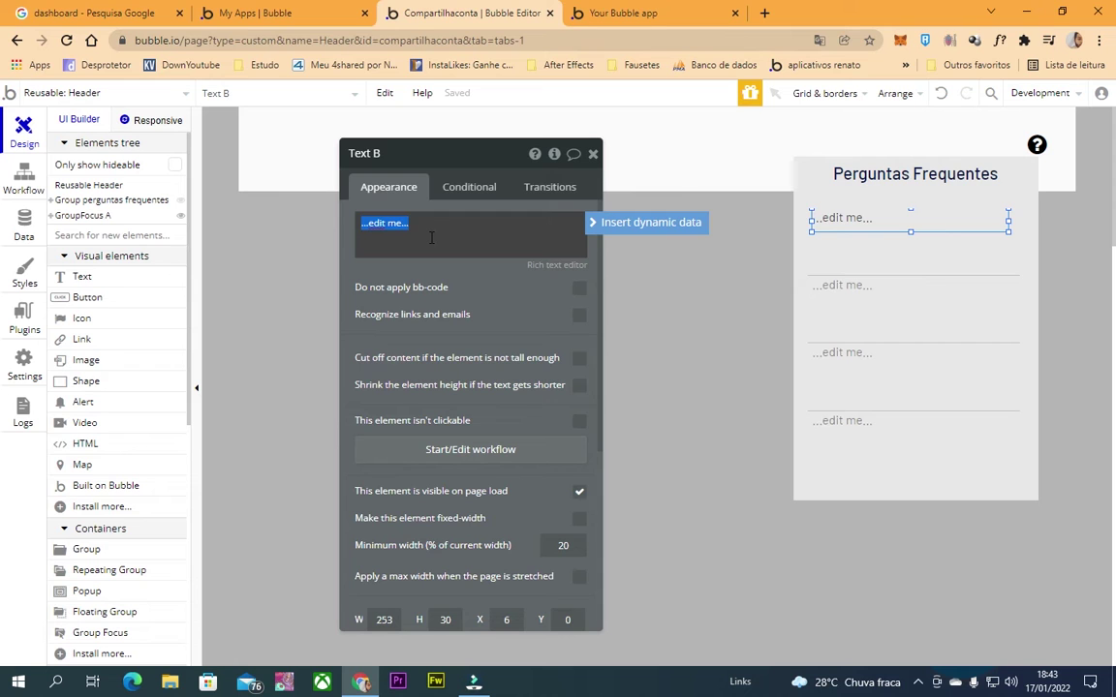
left_click(838, 242)
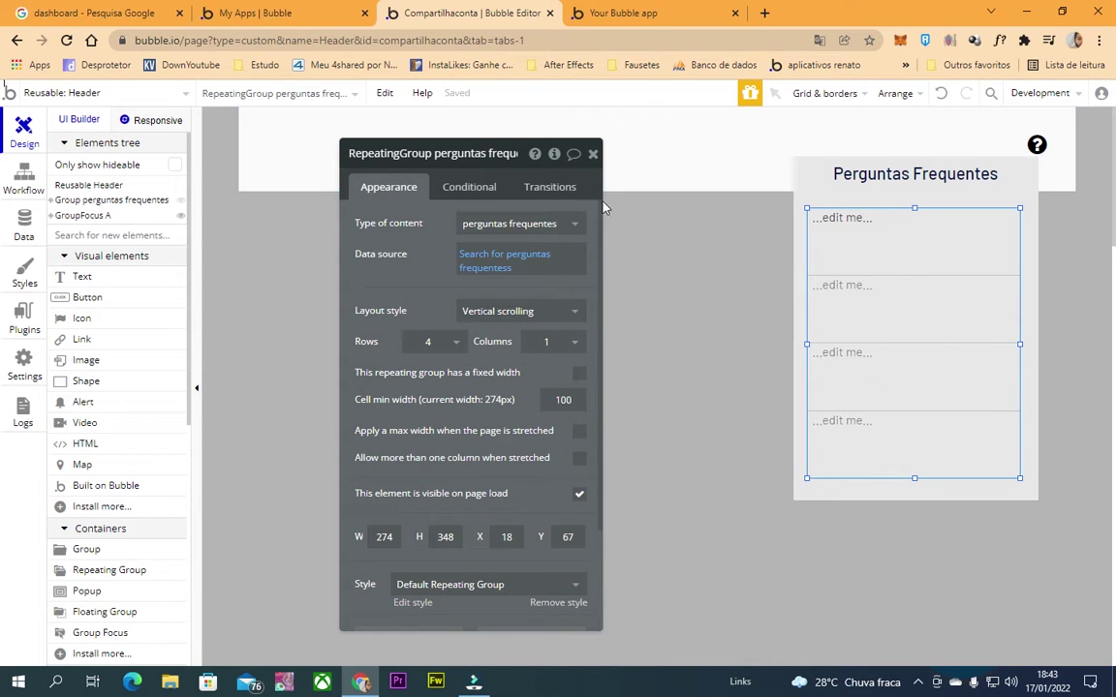
left_click(852, 218)
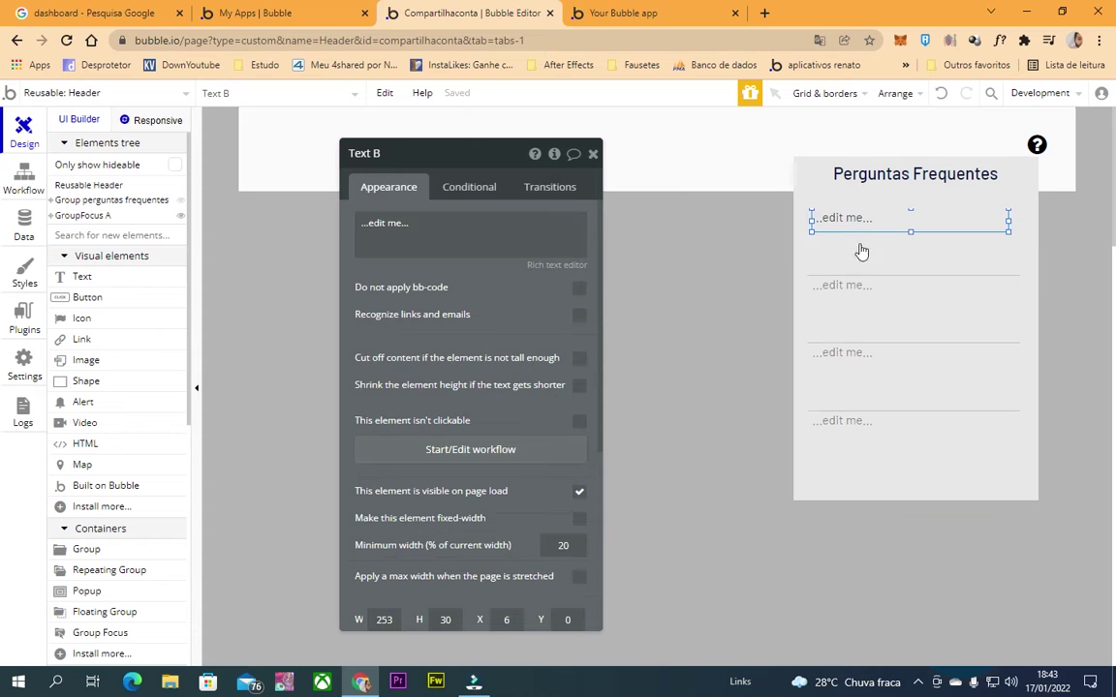
left_click(510, 234)
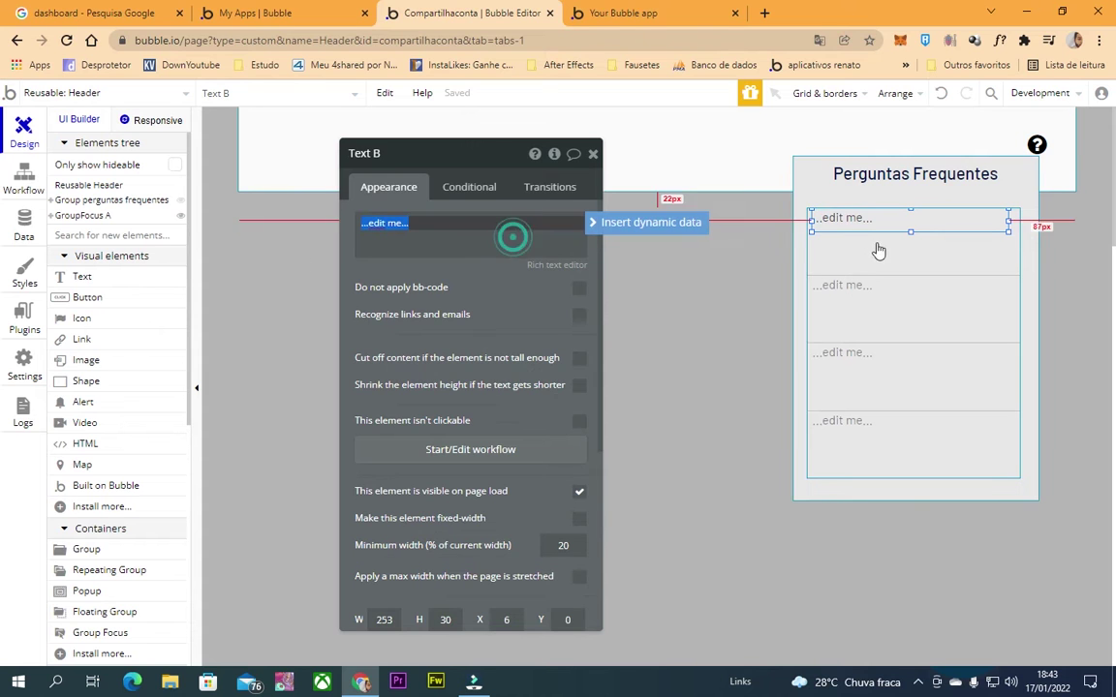
left_click(631, 228)
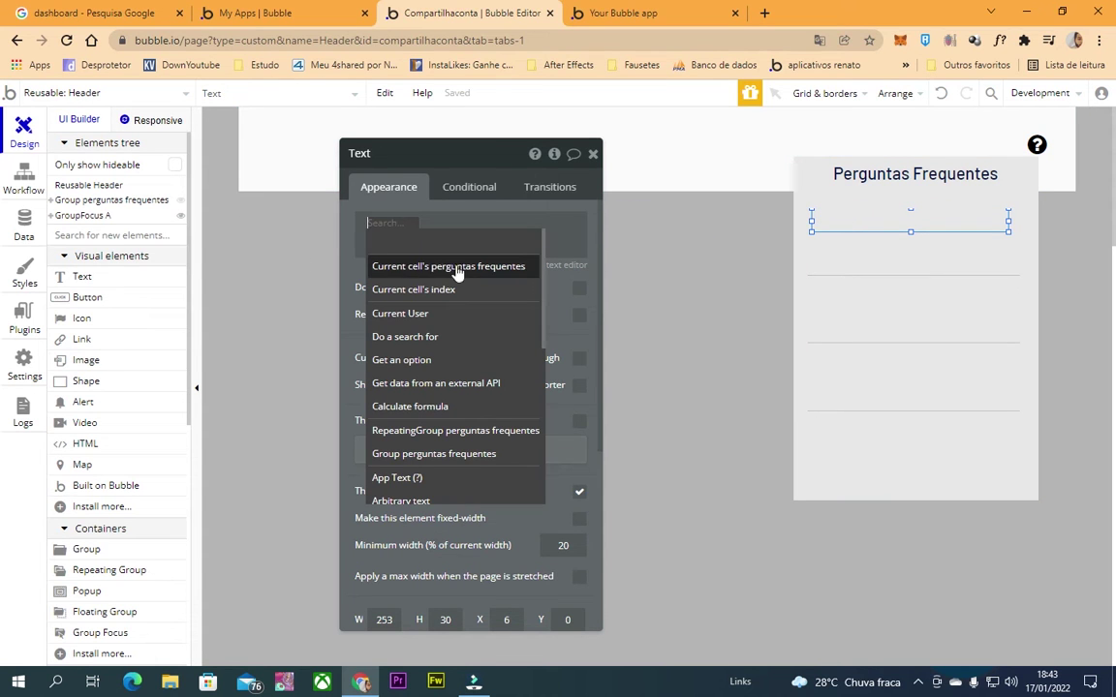
left_click(461, 273)
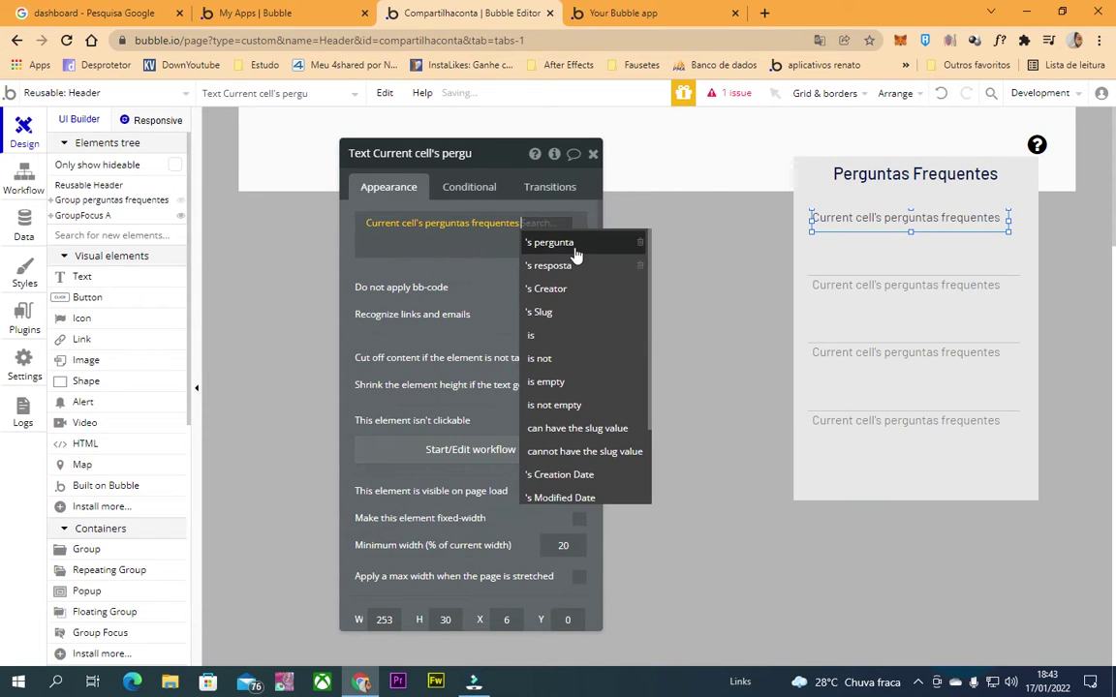
left_click(573, 243)
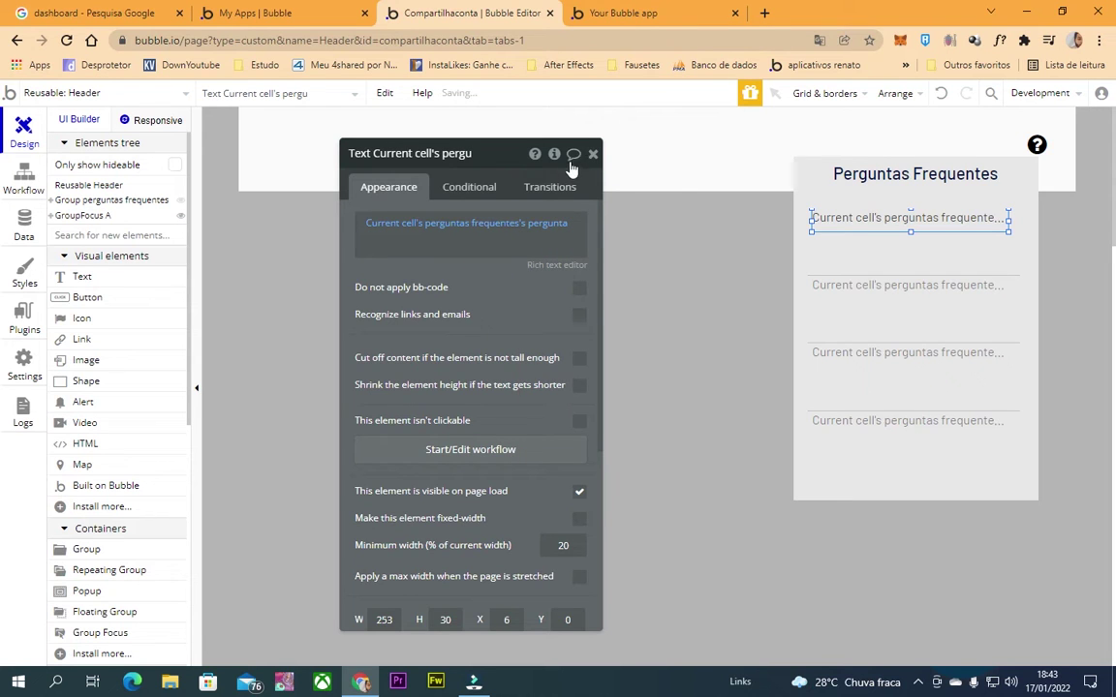
left_click_drag(595, 156, 597, 157)
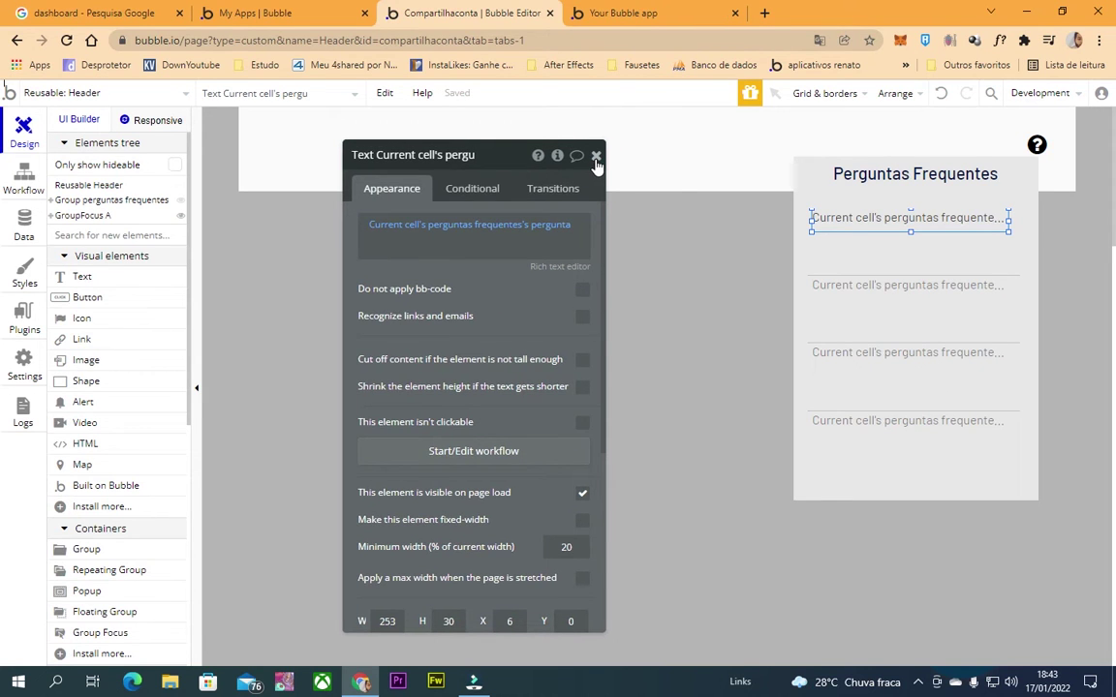
left_click(596, 157)
left_click(871, 264)
scroll(75, 327, "down", 3)
scroll(130, 476, "up", 1)
Draw a new group below the question in the first cell, with a text inside it.
left_click(92, 471)
left_click_drag(1011, 261, 811, 230)
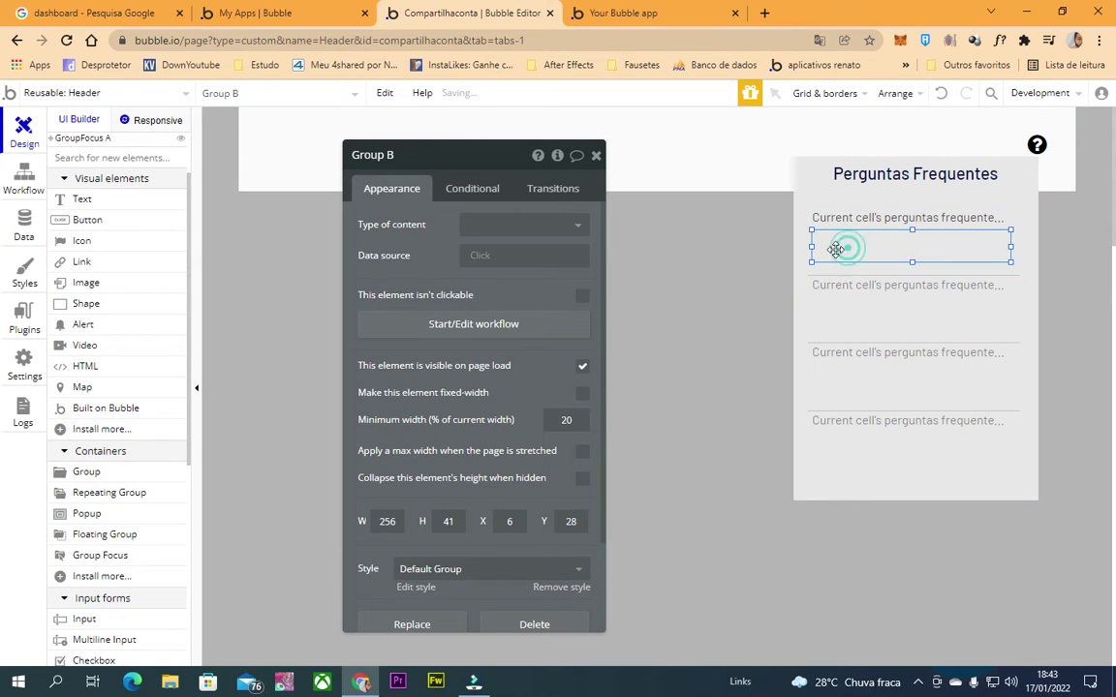
left_click(81, 199)
left_click_drag(1002, 254, 819, 241)
left_click(832, 219)
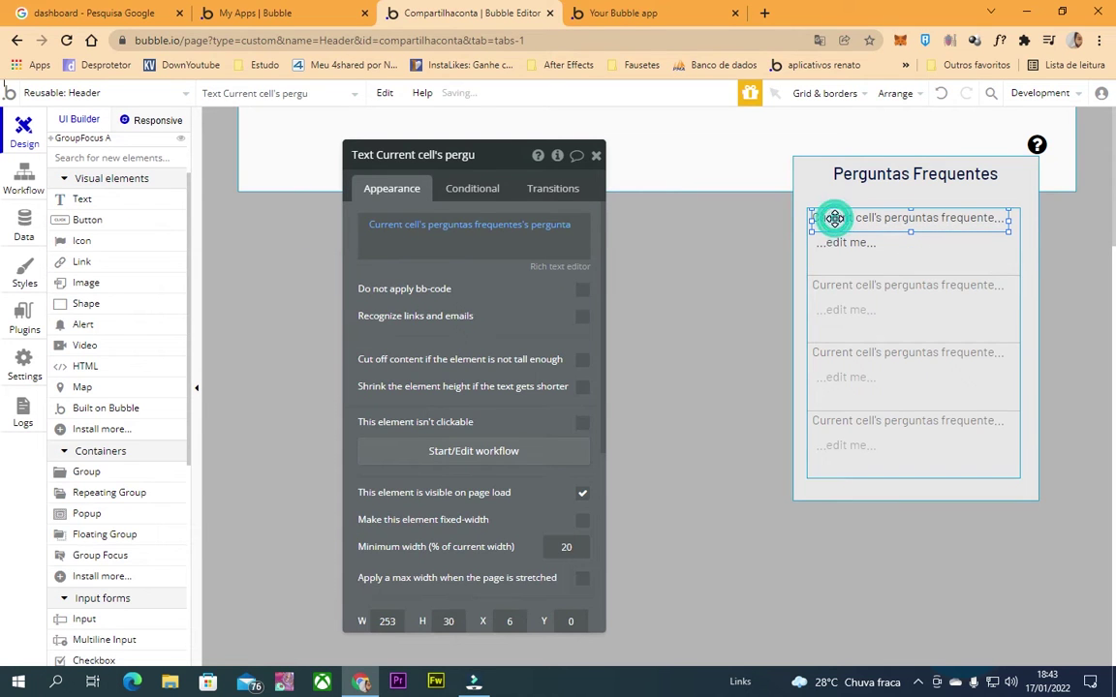
left_click(893, 247)
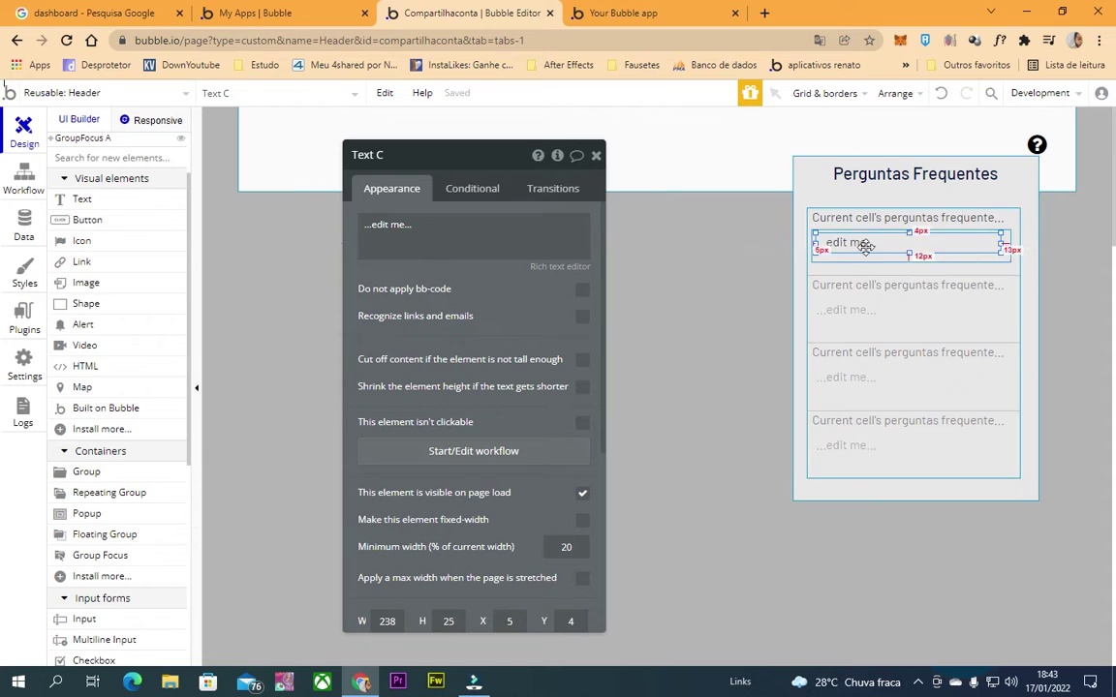
Set the new group's type to perguntas frequentes, sourced from Current cell's perguntas frequentes.
left_click(903, 260)
left_click(523, 222)
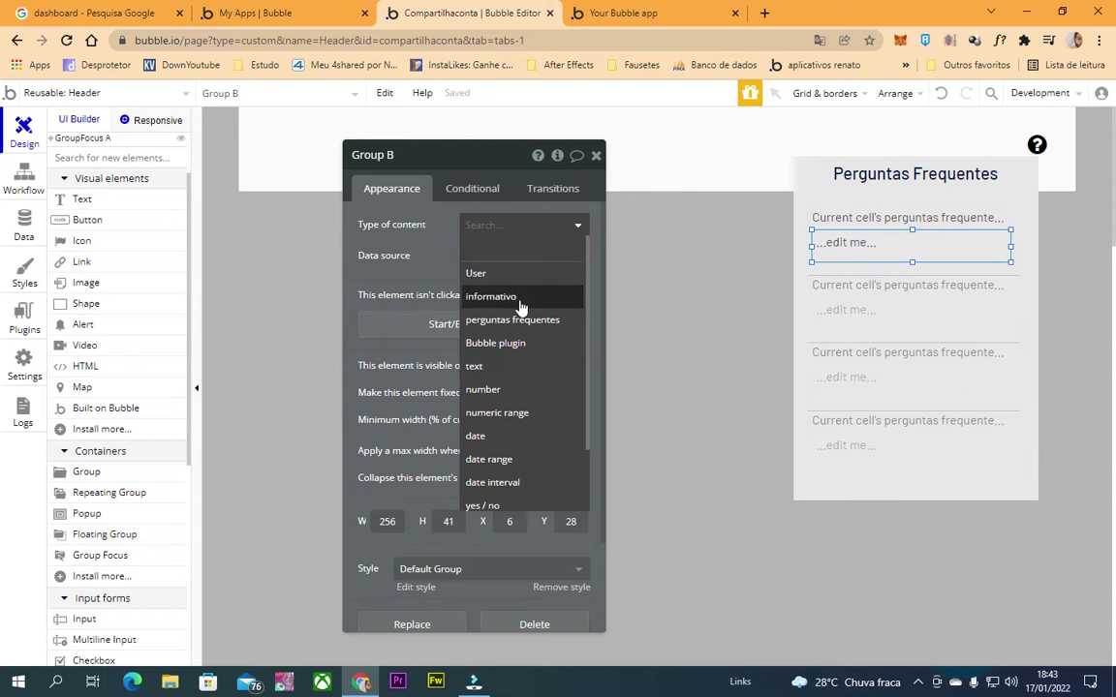
left_click(484, 320)
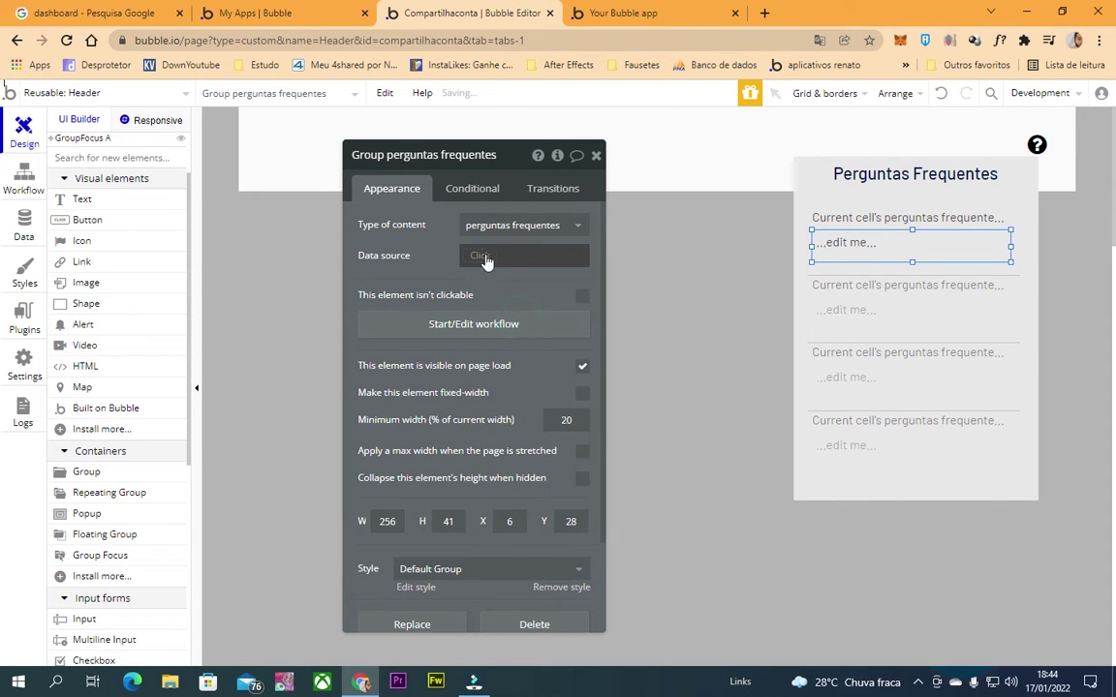
left_click(484, 255)
left_click(511, 298)
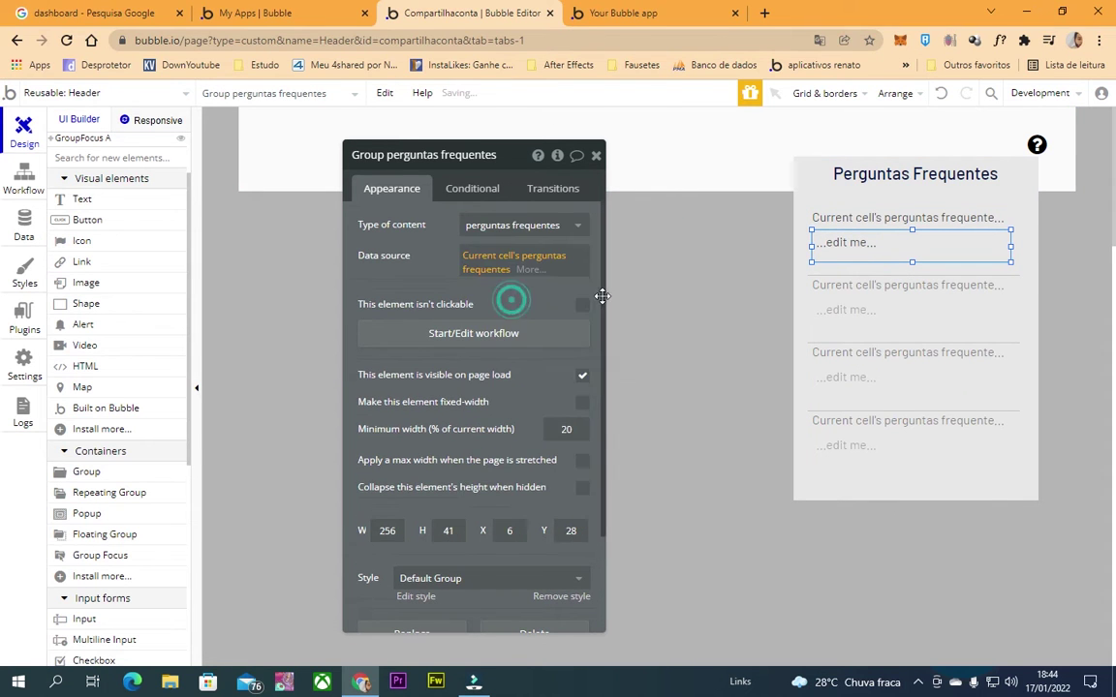
Make the inner text show Parent group's perguntas frequentes's resposta, then check the running app.
left_click(876, 242)
triple_click(469, 230)
left_click(610, 224)
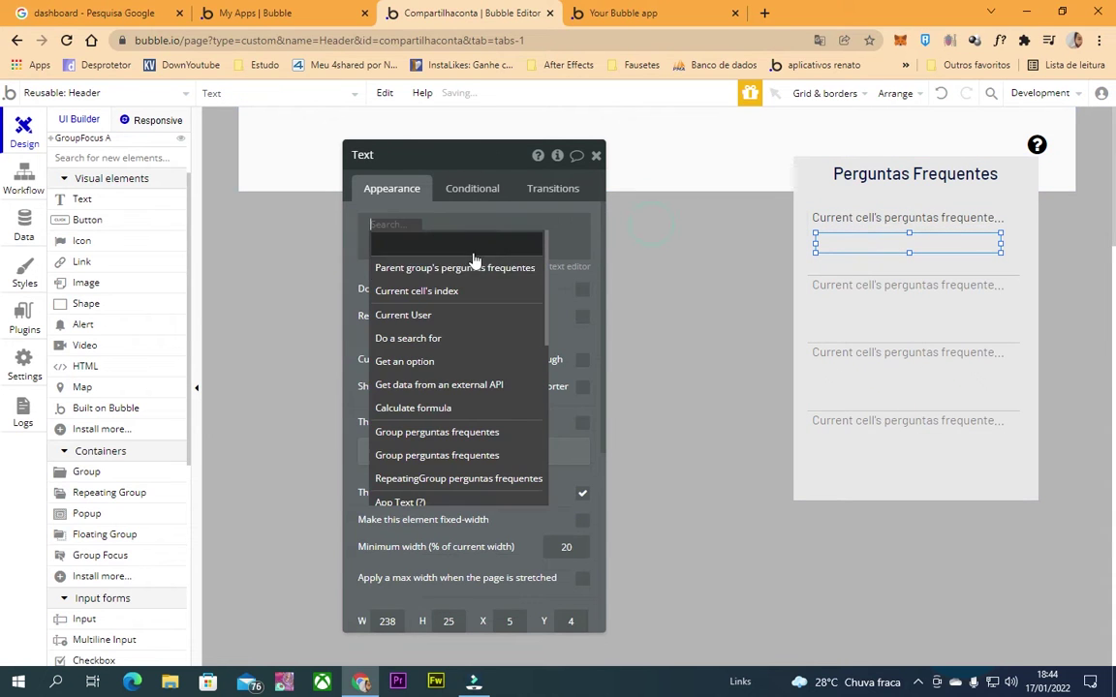
left_click(402, 254)
left_click(605, 264)
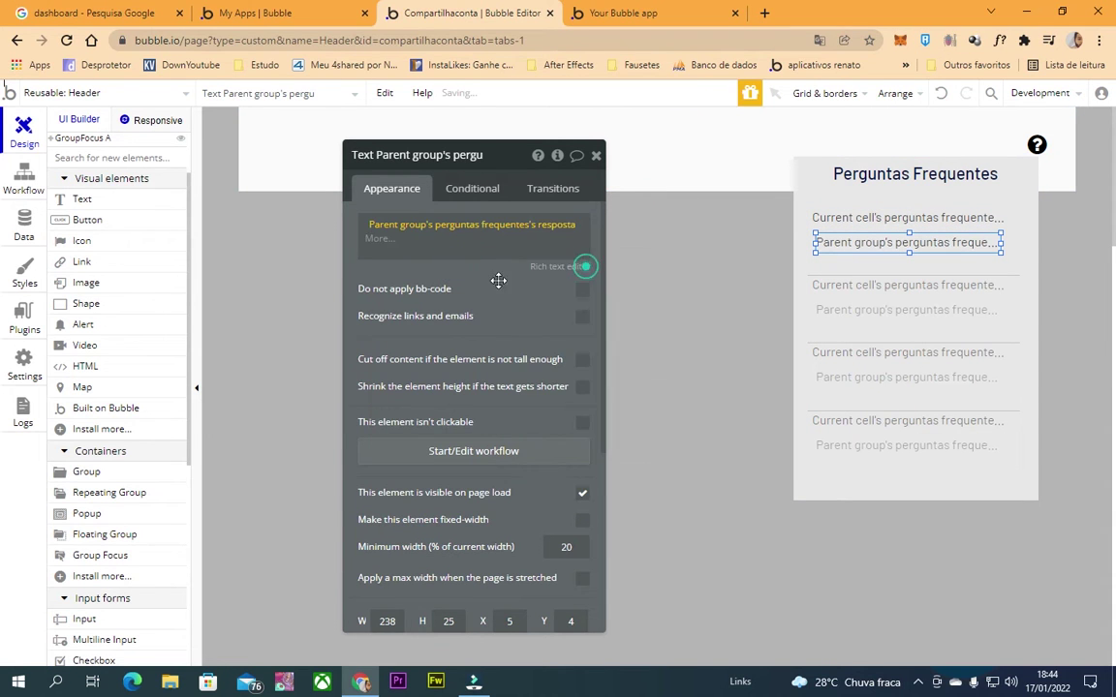
left_click(596, 156)
left_click(844, 218)
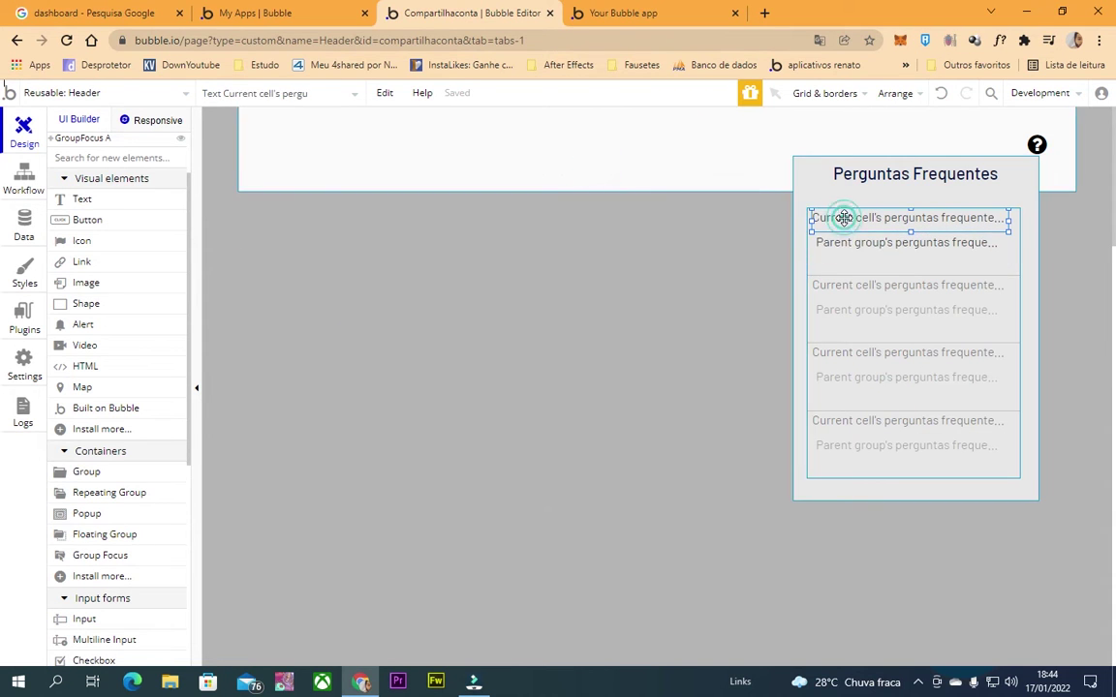
left_click(844, 244)
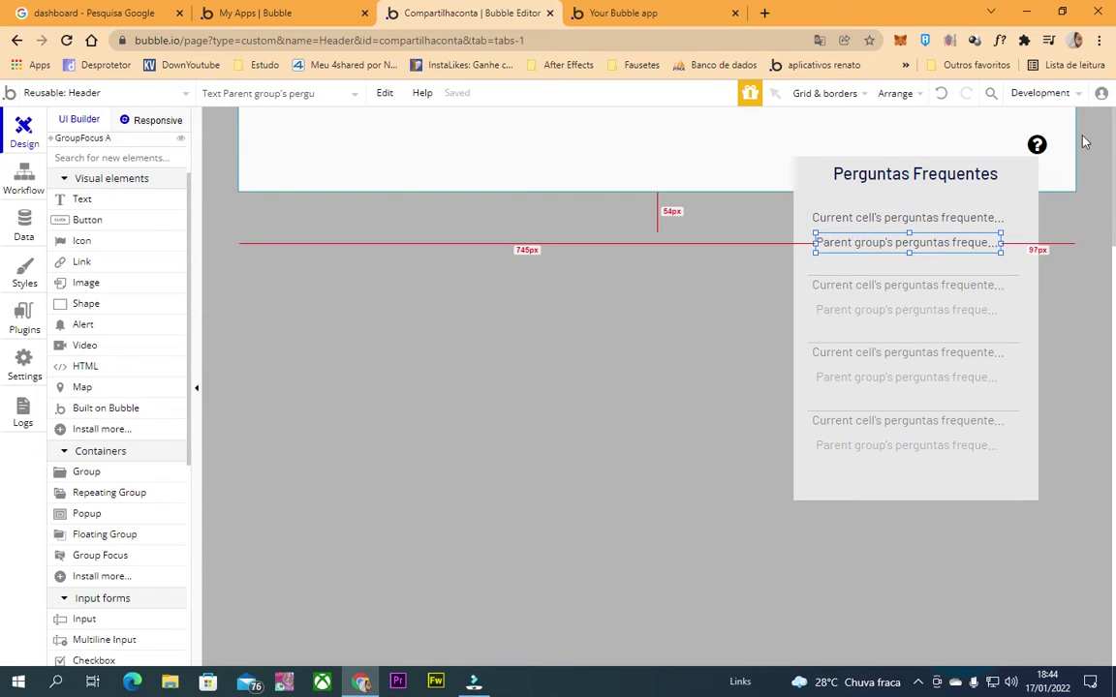
left_click(622, 12)
left_click(598, 40)
key("Return")
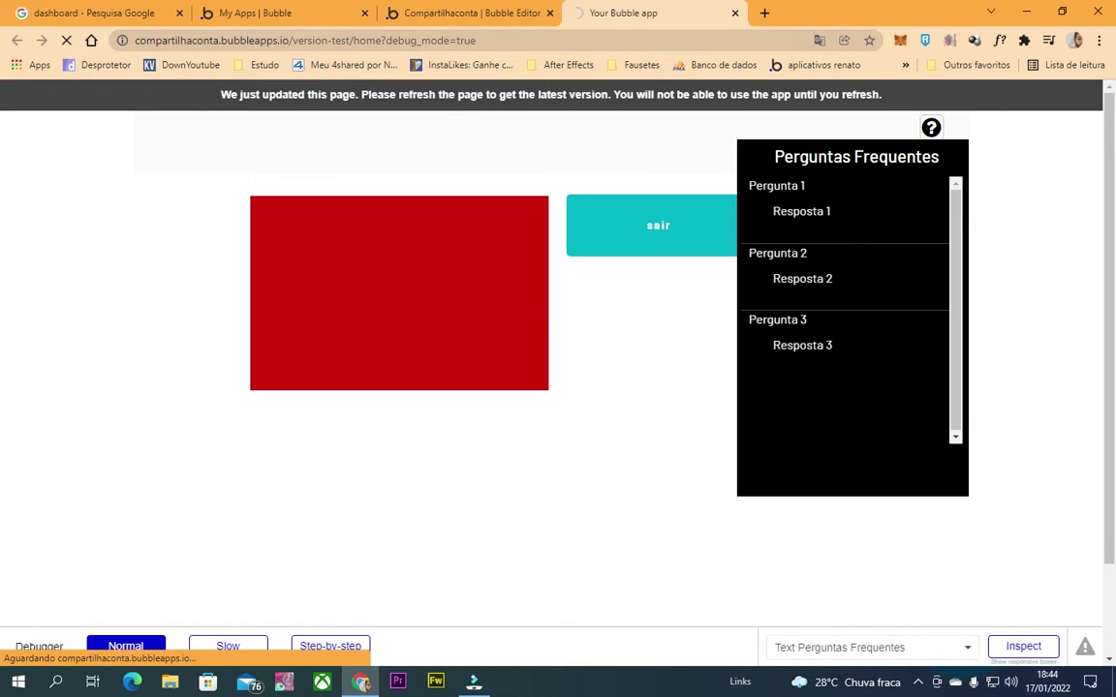
left_click(450, 12)
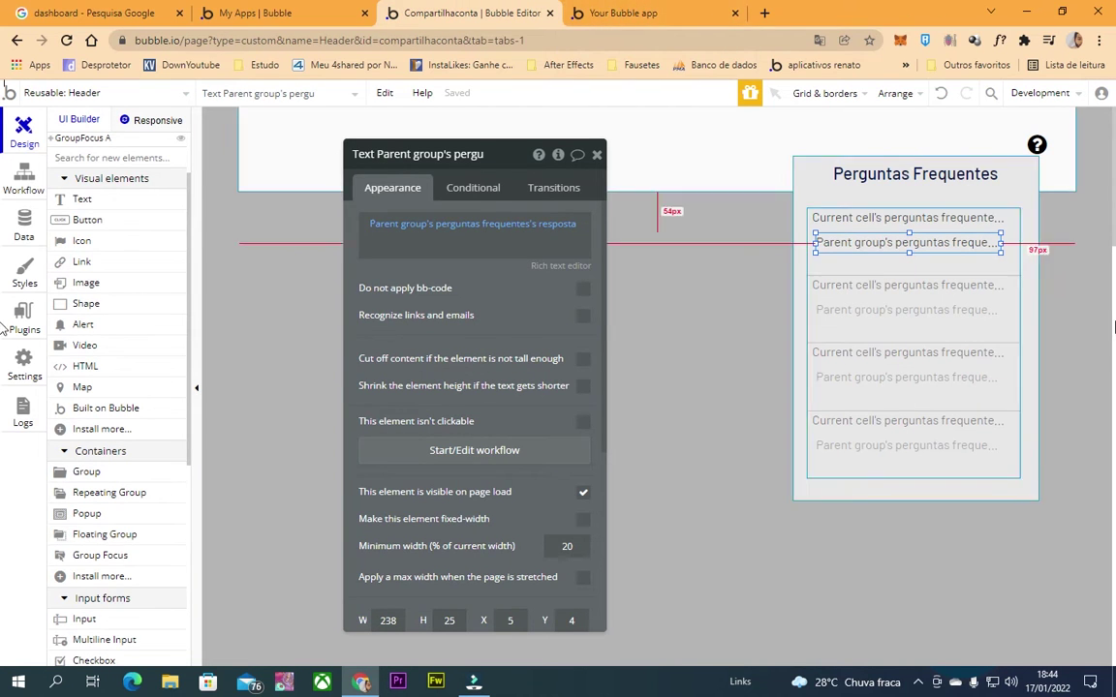
left_click(623, 12)
left_click(628, 40)
key("Return")
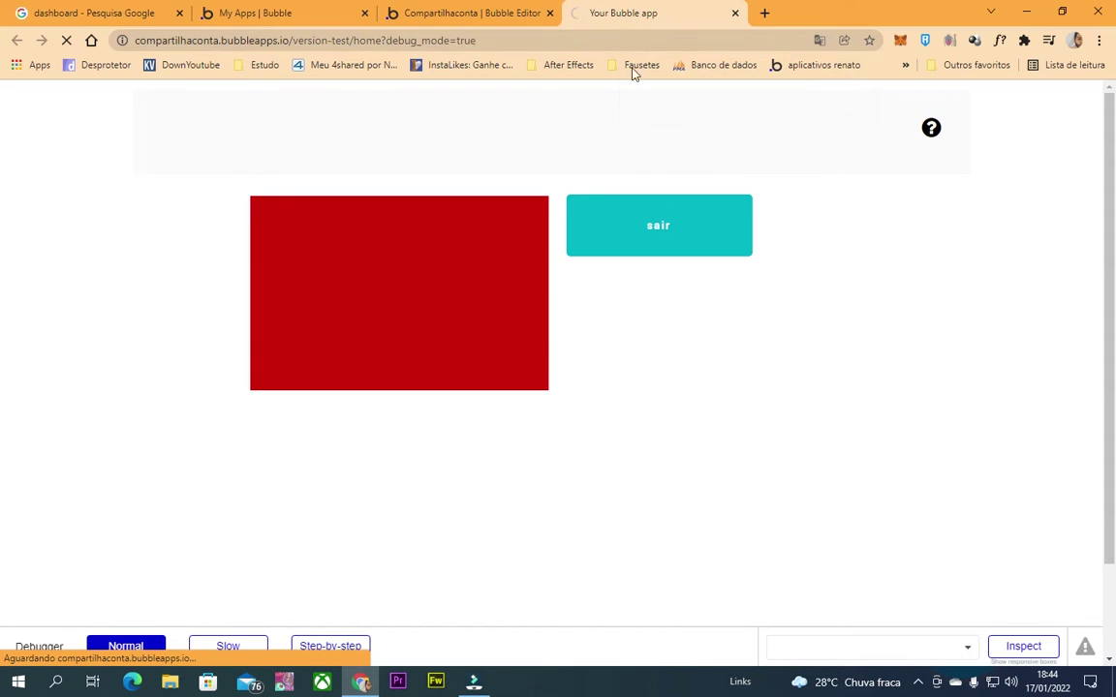
left_click(931, 128)
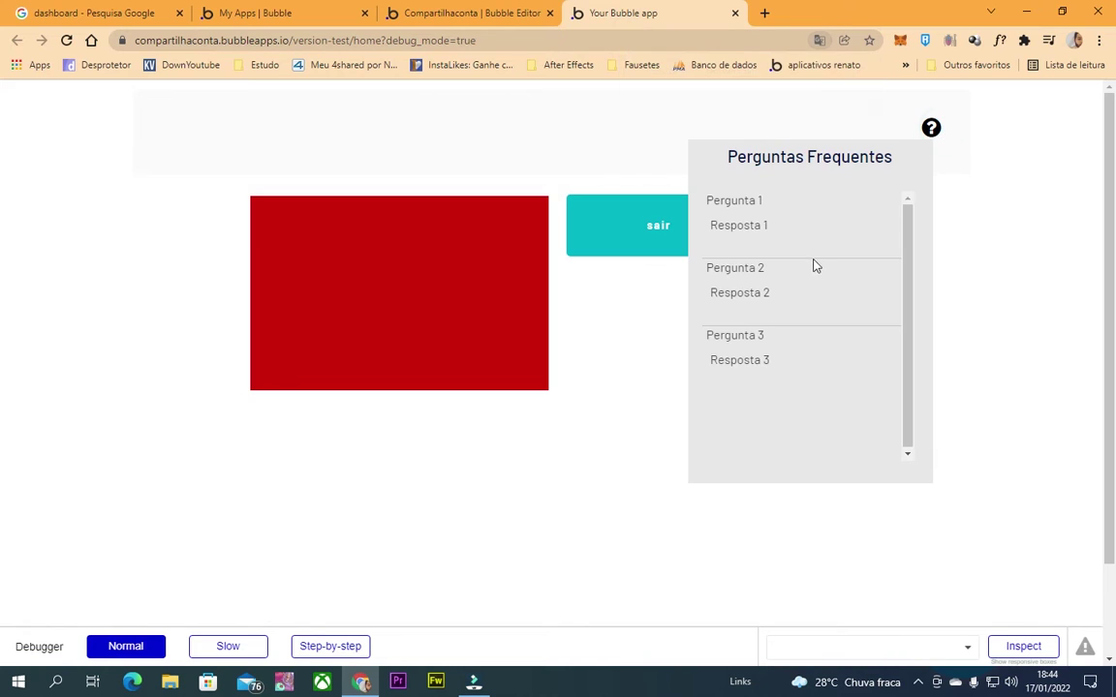
triple_click(727, 200)
left_click_drag(714, 224, 767, 225)
left_click_drag(737, 267, 765, 267)
double_click(767, 293)
key("ctrl+shift+Tab")
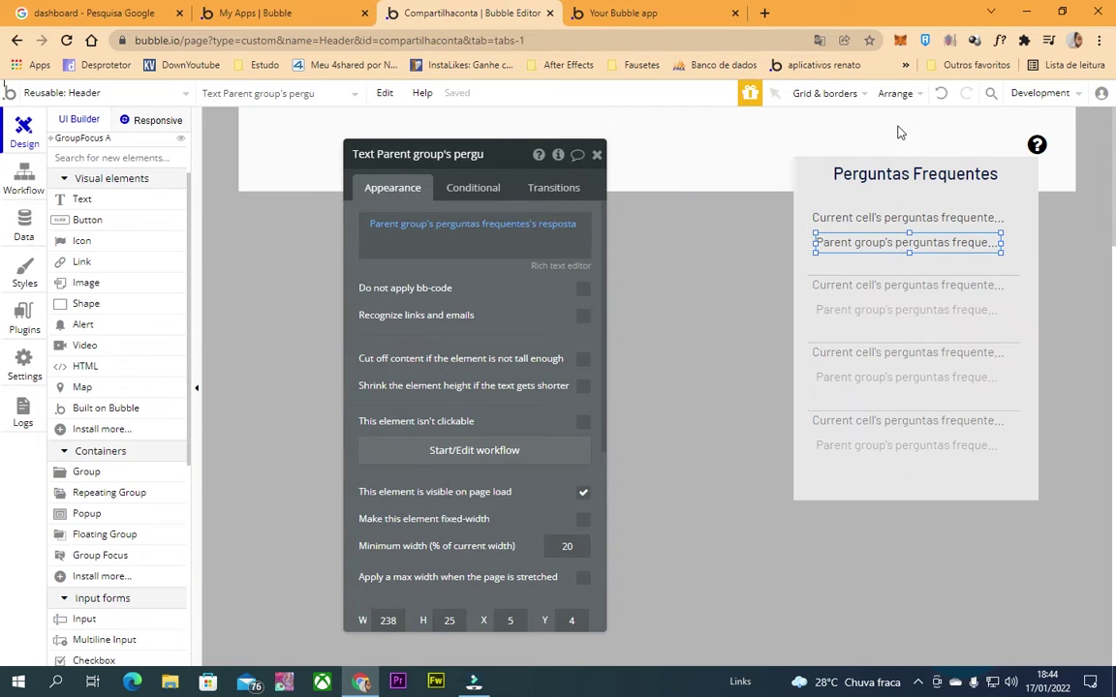
key("ctrl+Tab")
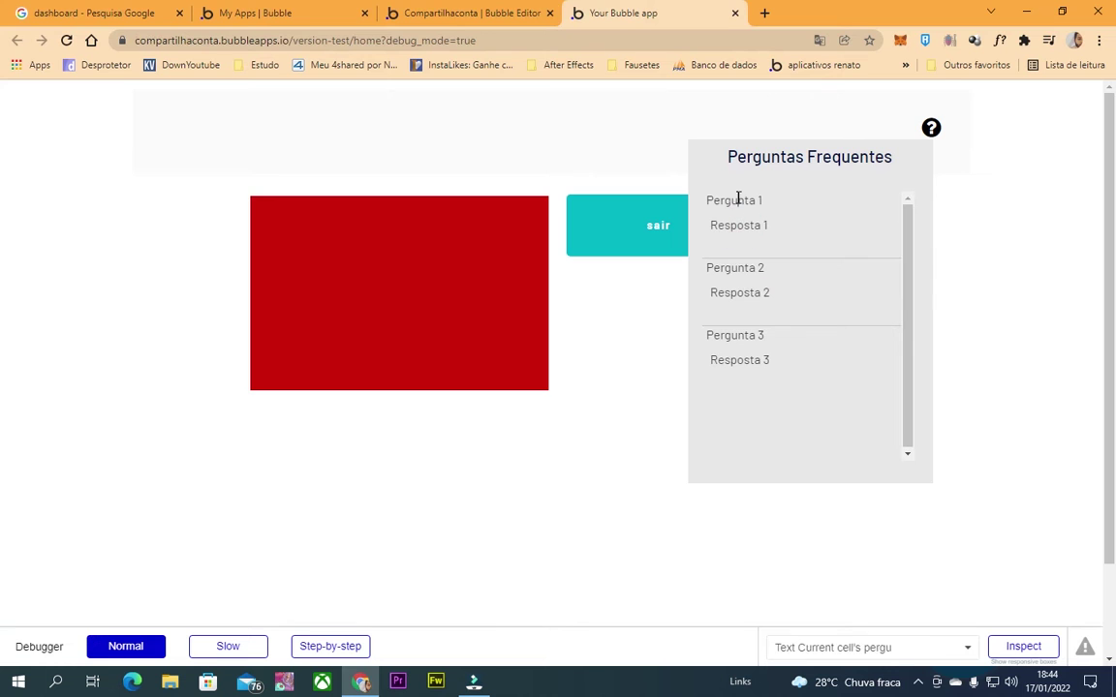
left_click(712, 225)
key("ctrl+shift+Tab")
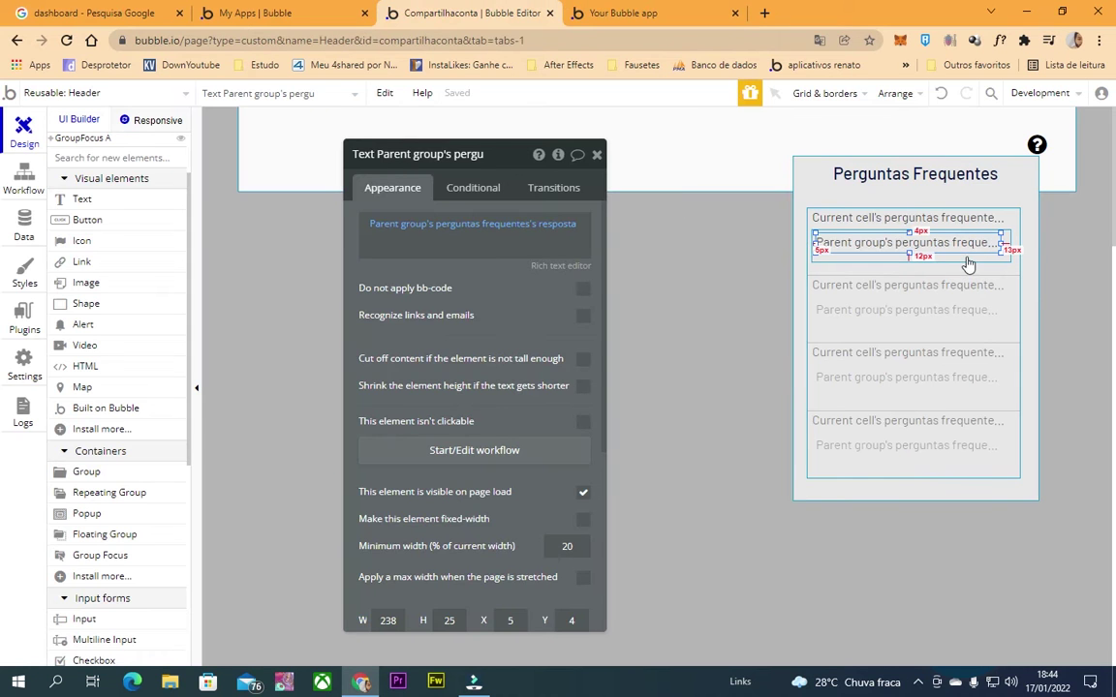
left_click(968, 262)
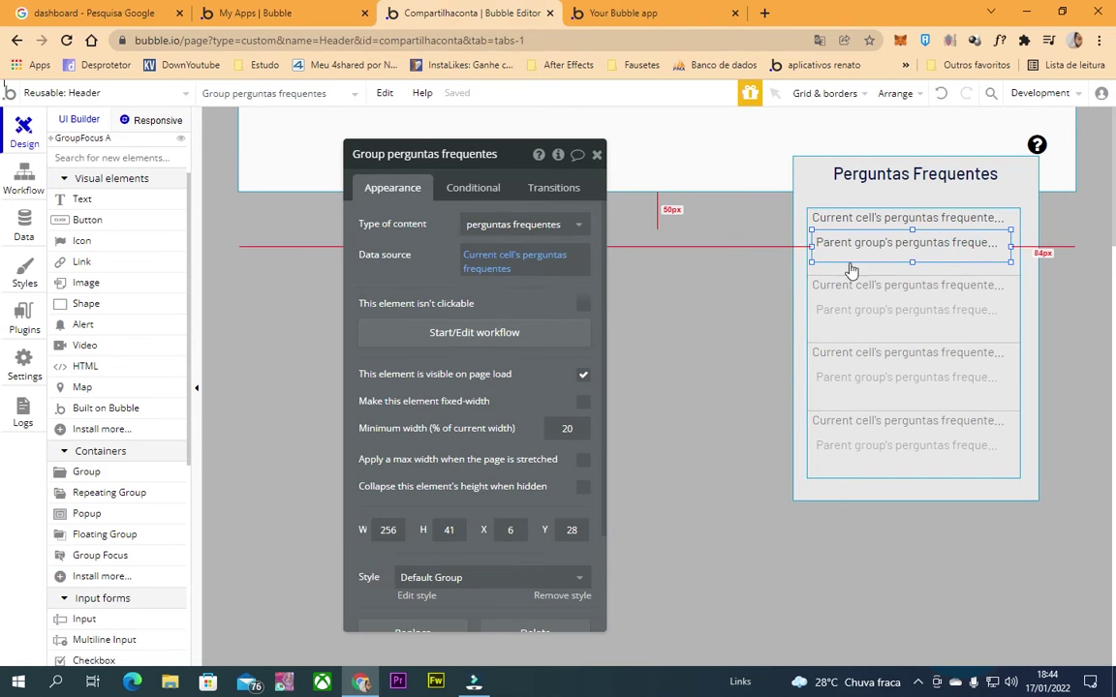
Make the answer group collapse when hidden with Slide Up/Down, and shorten the FAQ list to 307 px.
scroll(557, 465, "down", 2)
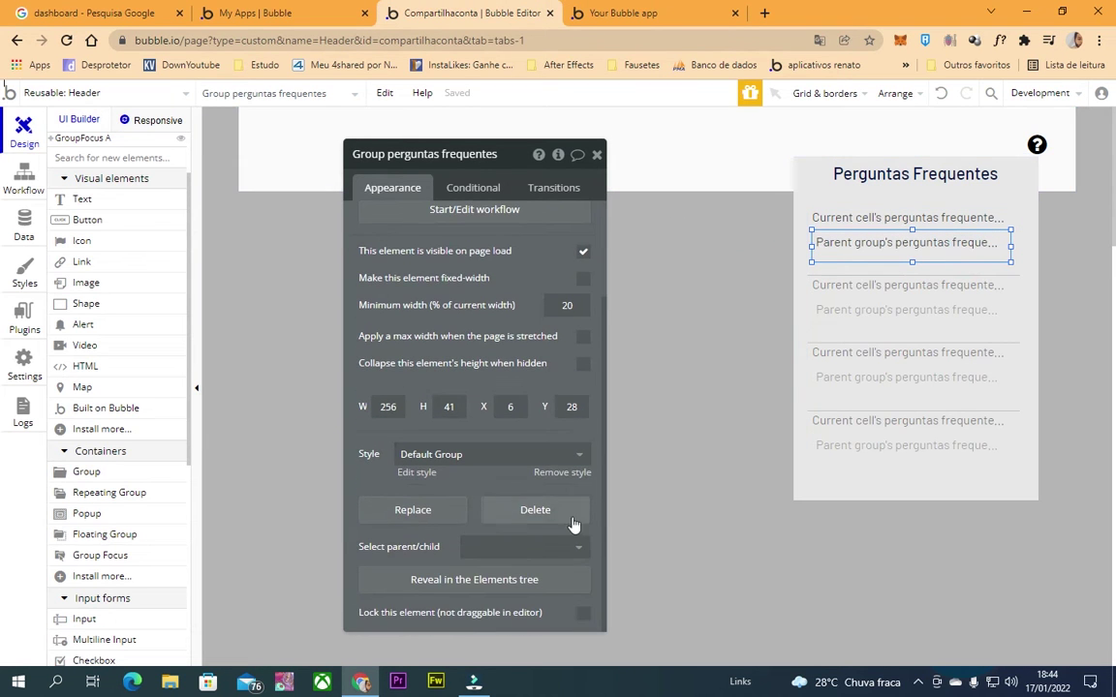
left_click(582, 366)
left_click(585, 391)
left_click(887, 312)
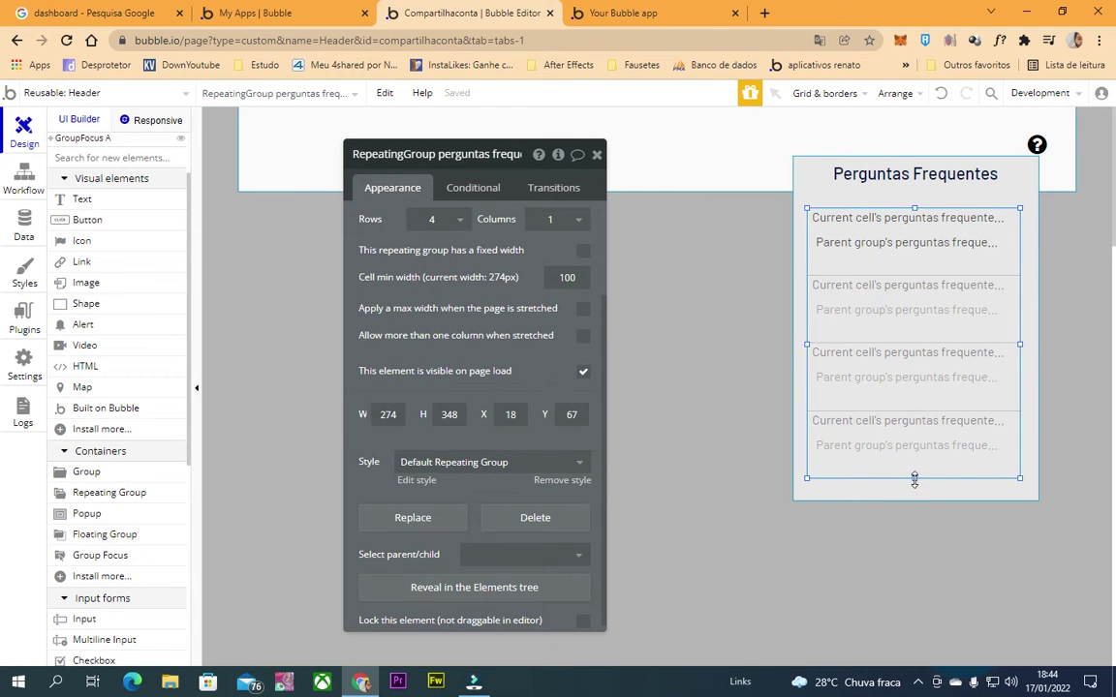
left_click_drag(915, 482, 920, 453)
Start a click workflow for the question text in the FAQ list.
left_click(912, 444)
left_click(896, 254)
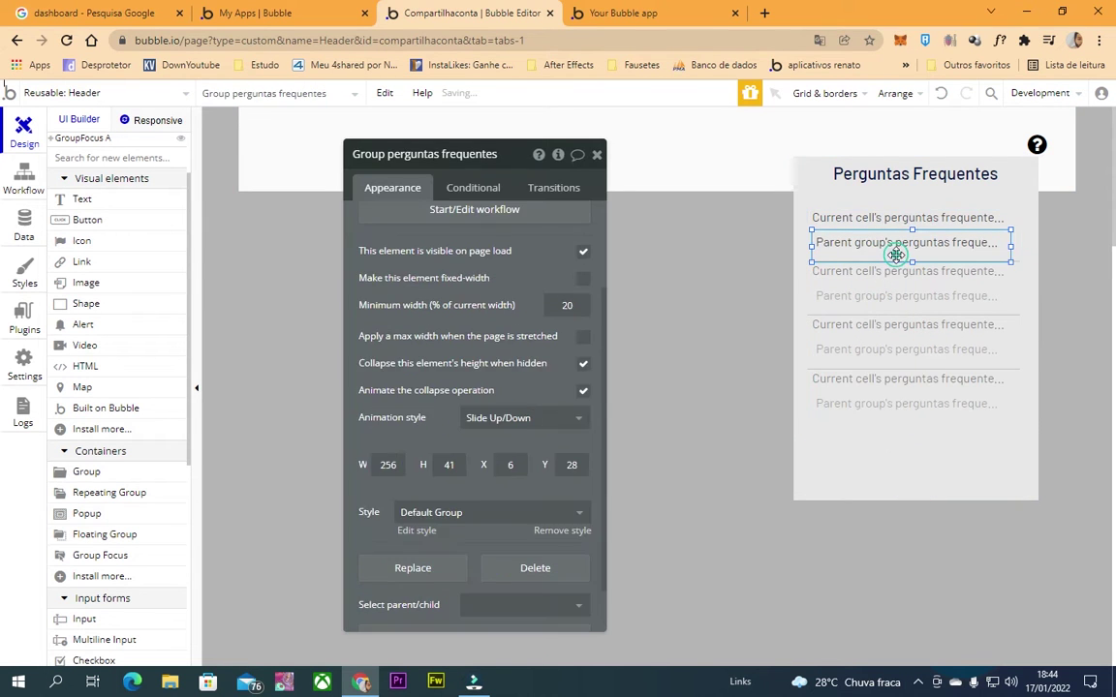
triple_click(397, 150)
left_click(914, 219)
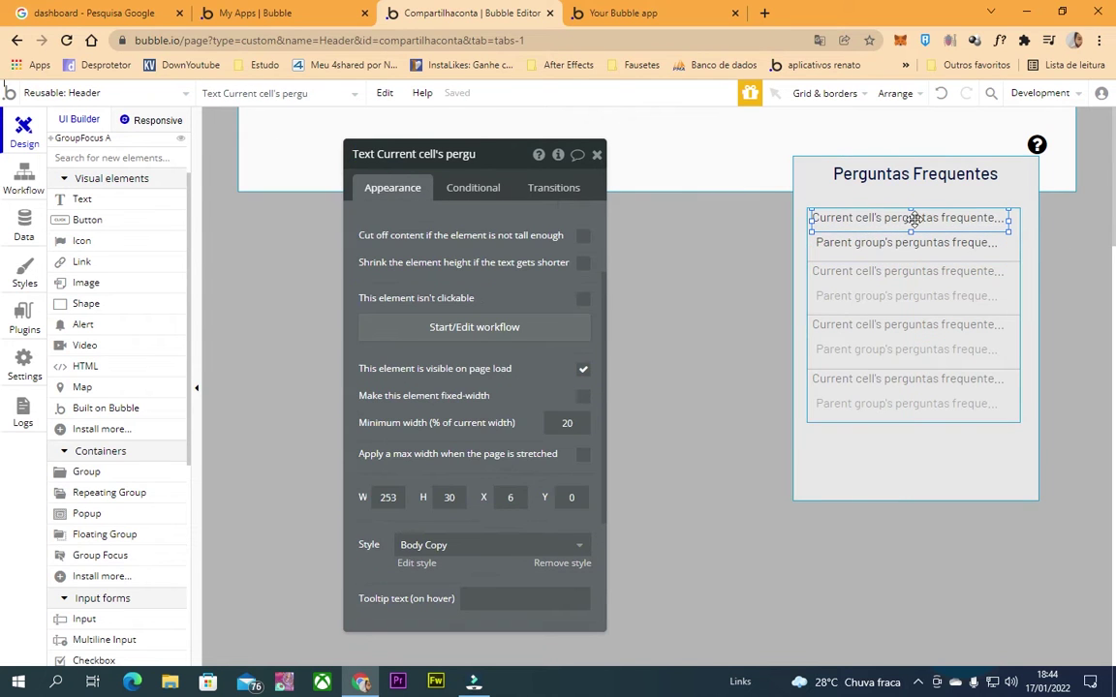
left_click(474, 327)
Add a 'Show an element' action to the question-text workflow targeting Group perguntas frequentes.
left_click(187, 290)
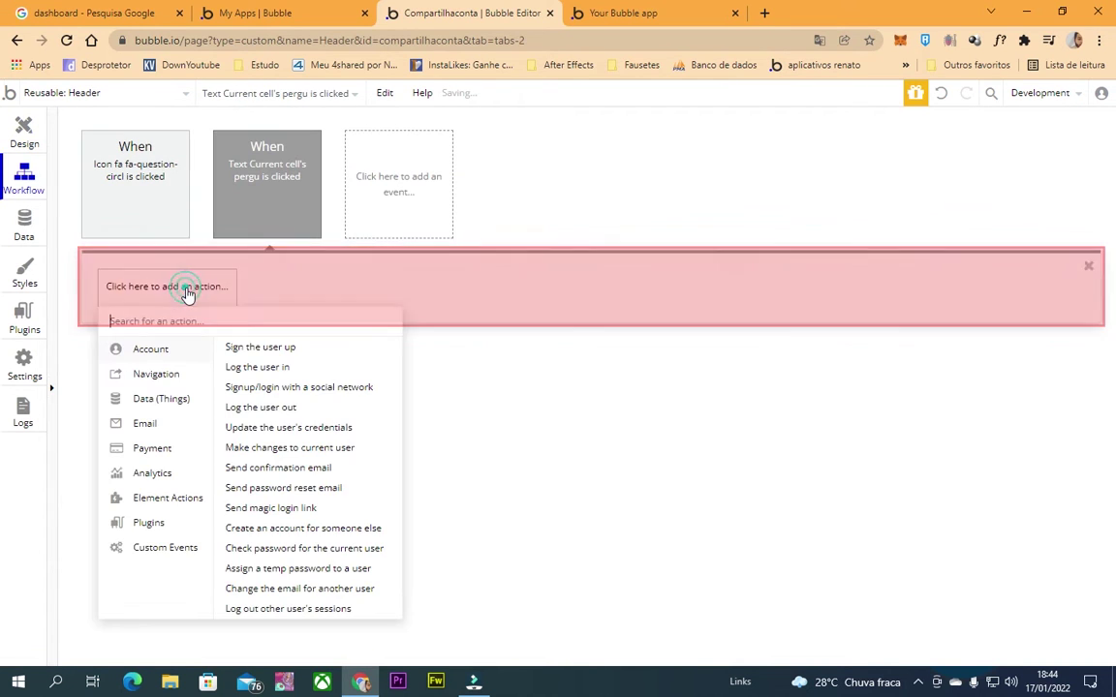
type("show")
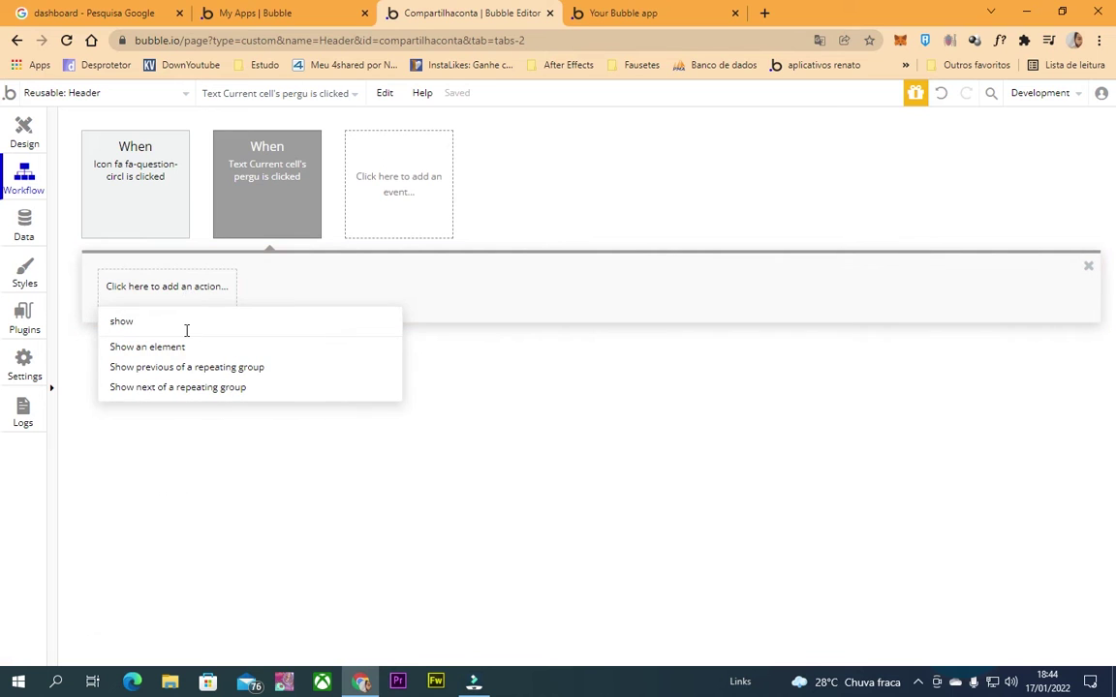
left_click(186, 367)
left_click(334, 301)
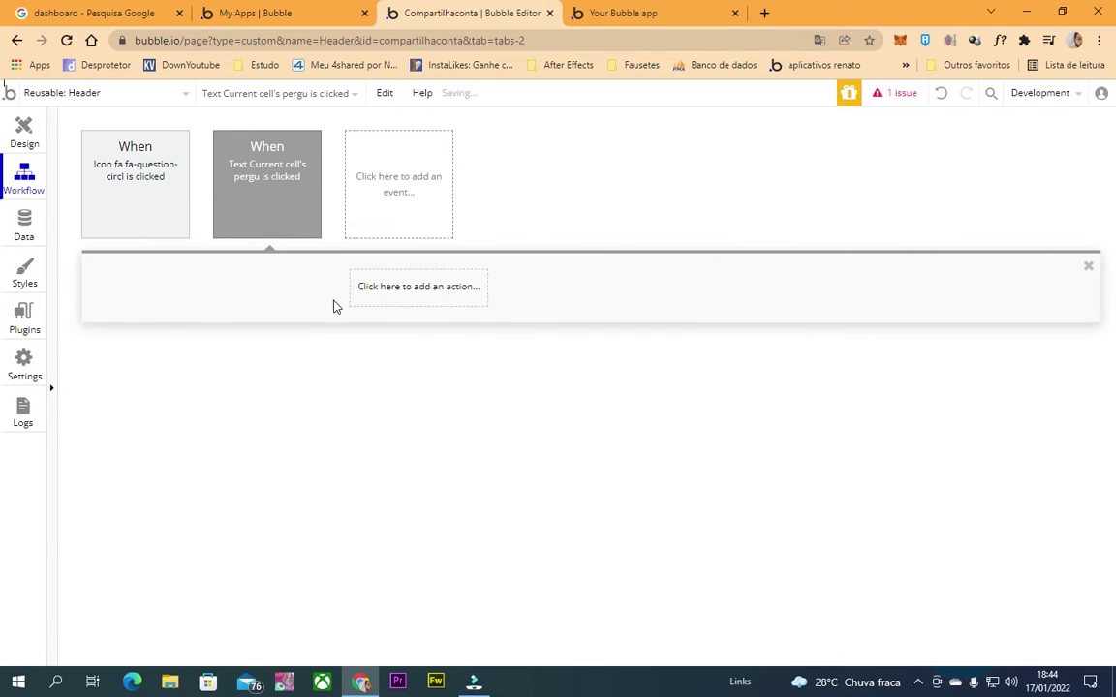
left_click(187, 291)
type("show")
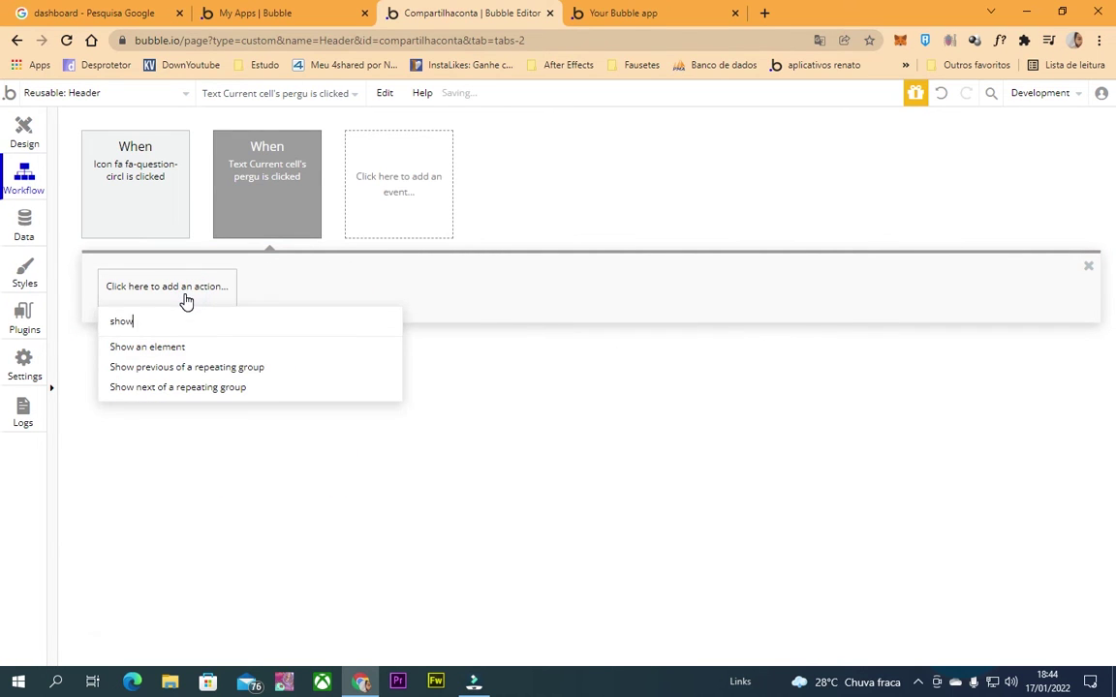
left_click(197, 354)
left_click(542, 192)
left_click(528, 237)
left_click(528, 192)
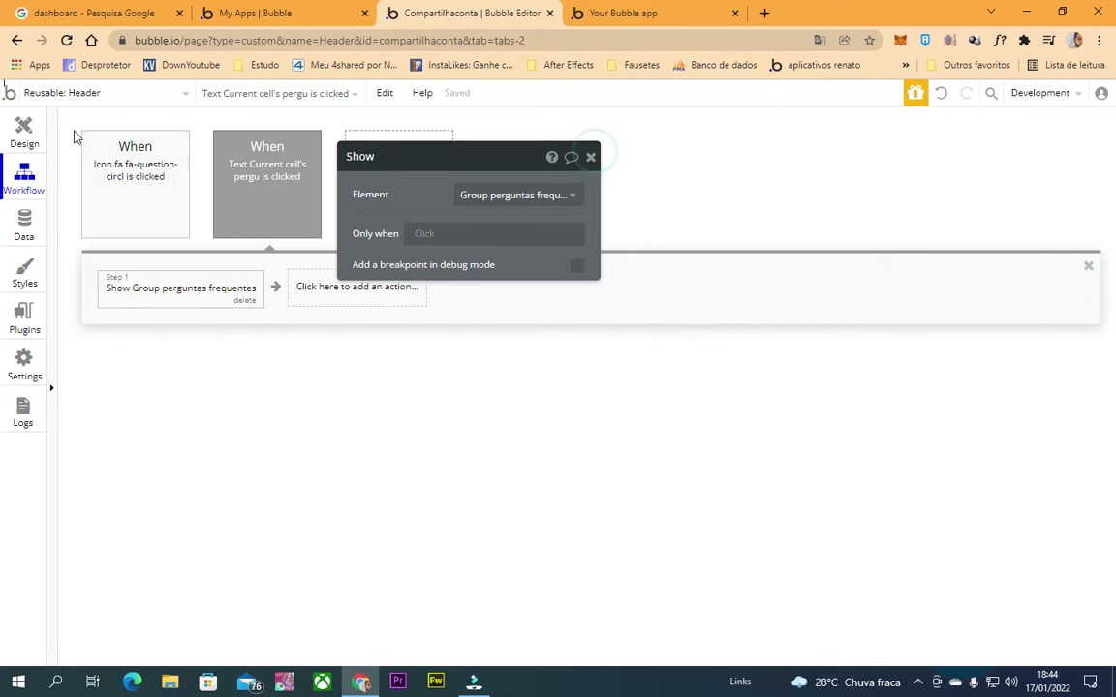
Back in Design, select the group enclosing the FAQ answer text.
left_click(24, 134)
left_click(844, 219)
left_click(814, 243)
left_click(818, 257)
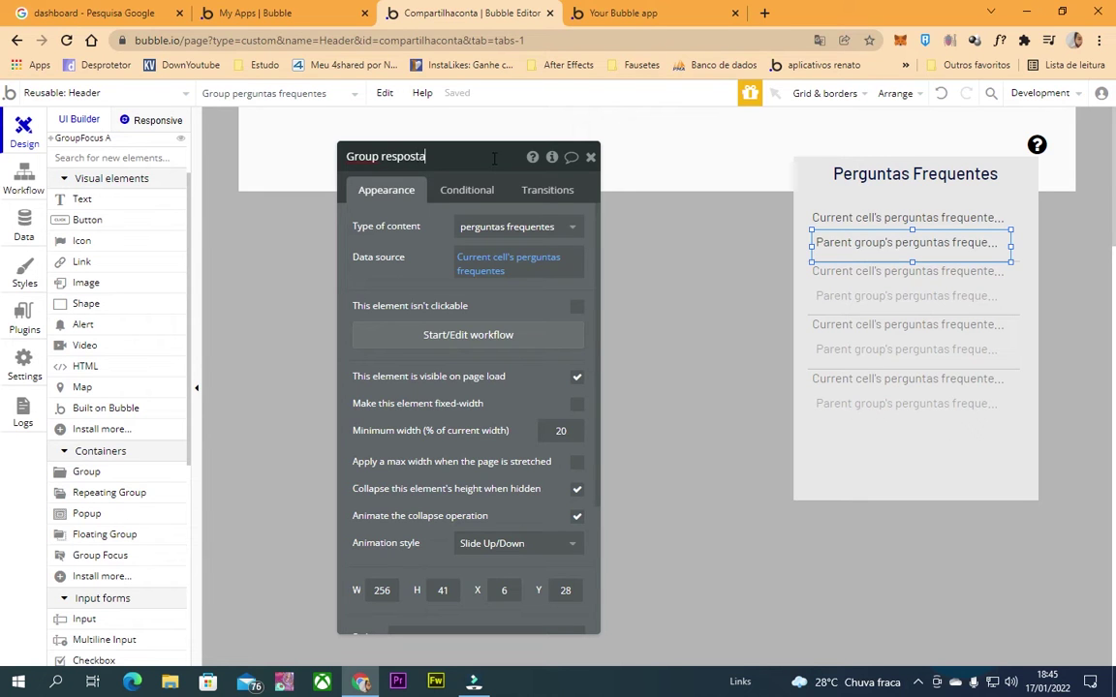
Point the workflow's Show step at Group resposta.
left_click(25, 178)
left_click(482, 197)
type("Group resposta")
left_click(494, 220)
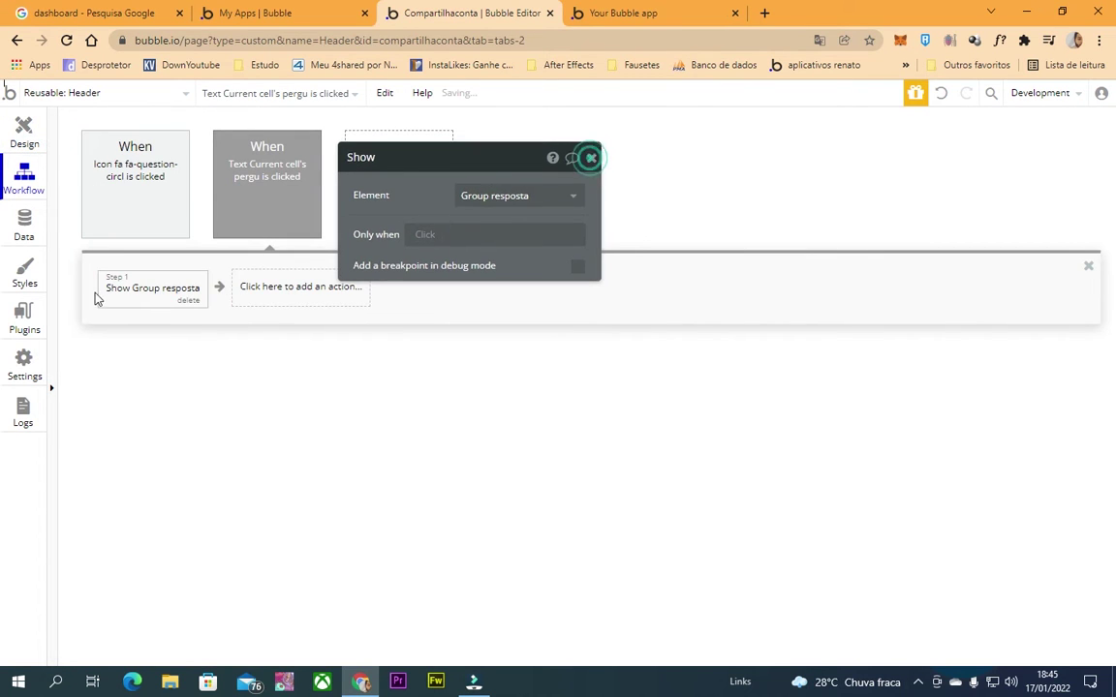
left_click(589, 159)
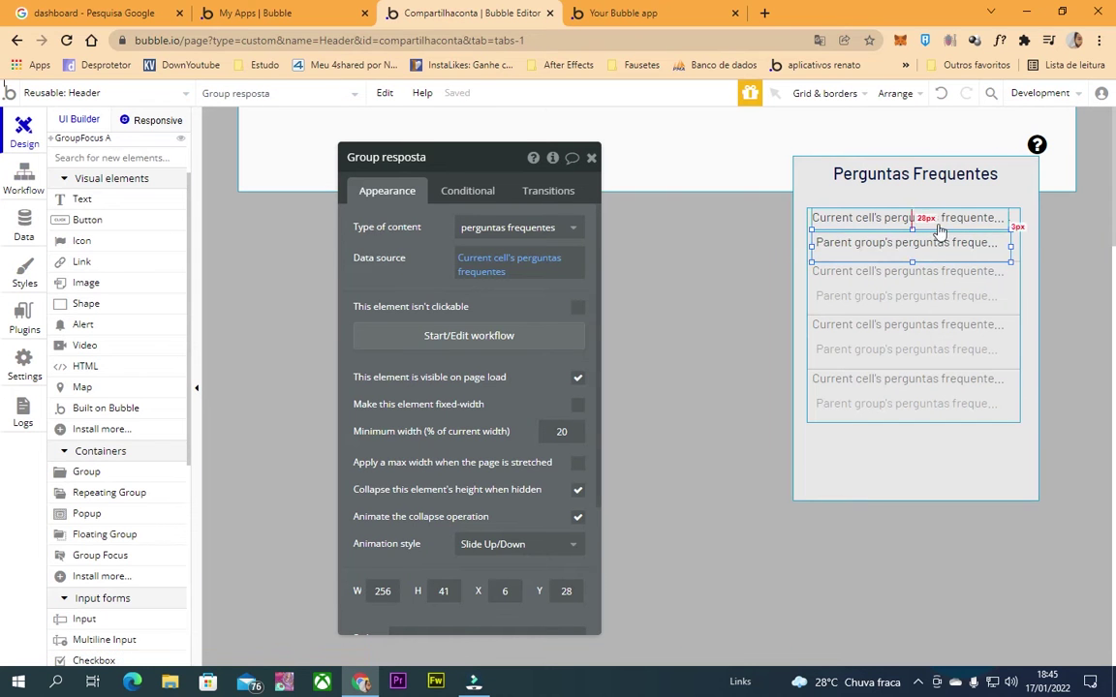
Uncheck 'visible on page load' for Group resposta and reload the app preview.
left_click_drag(956, 254, 959, 254)
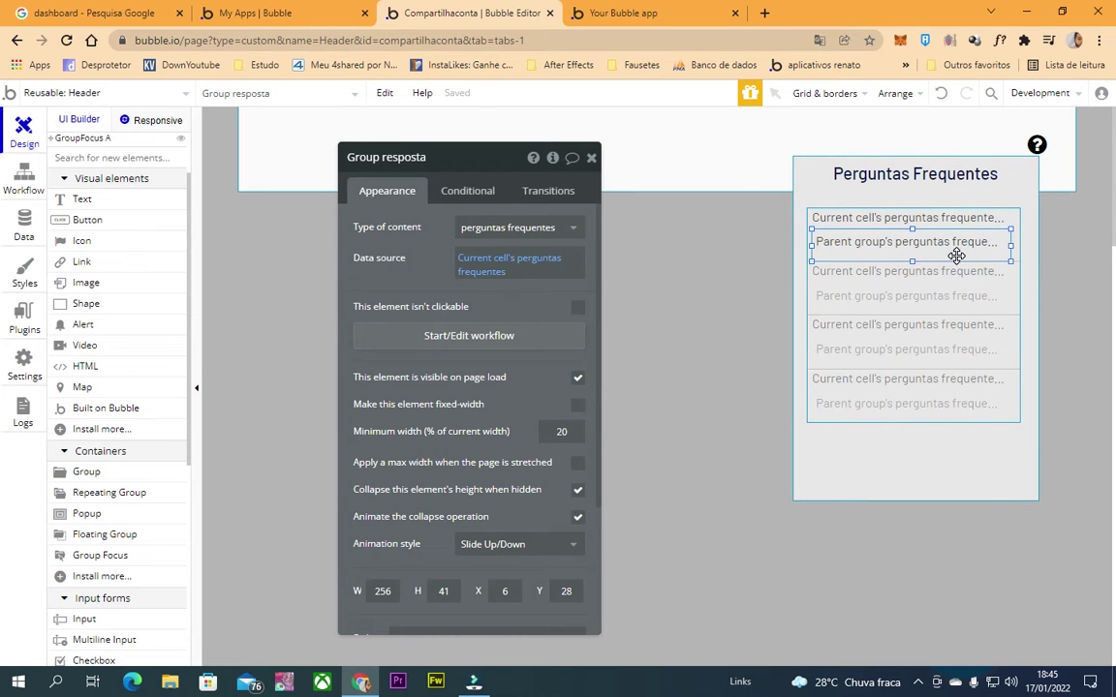
left_click(577, 378)
left_click(590, 157)
left_click(634, 13)
left_click(645, 40)
key("Return")
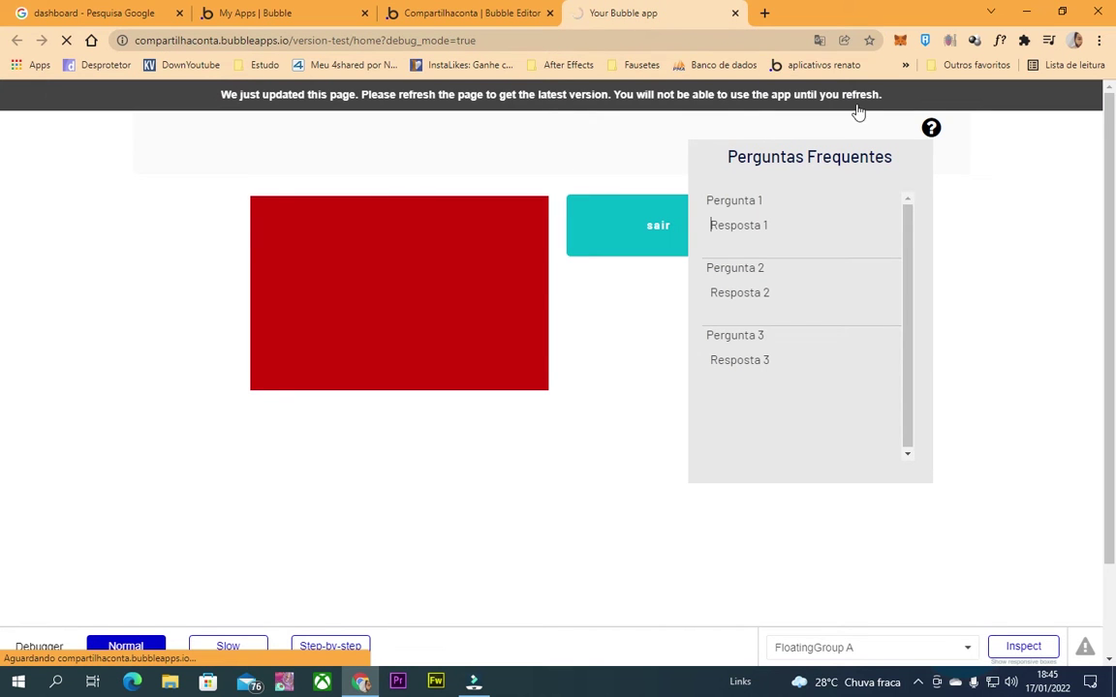
Open the FAQ panel in the preview and click Pergunta 1, 2 and 3 to reveal their answers.
left_click(930, 129)
left_click(769, 198)
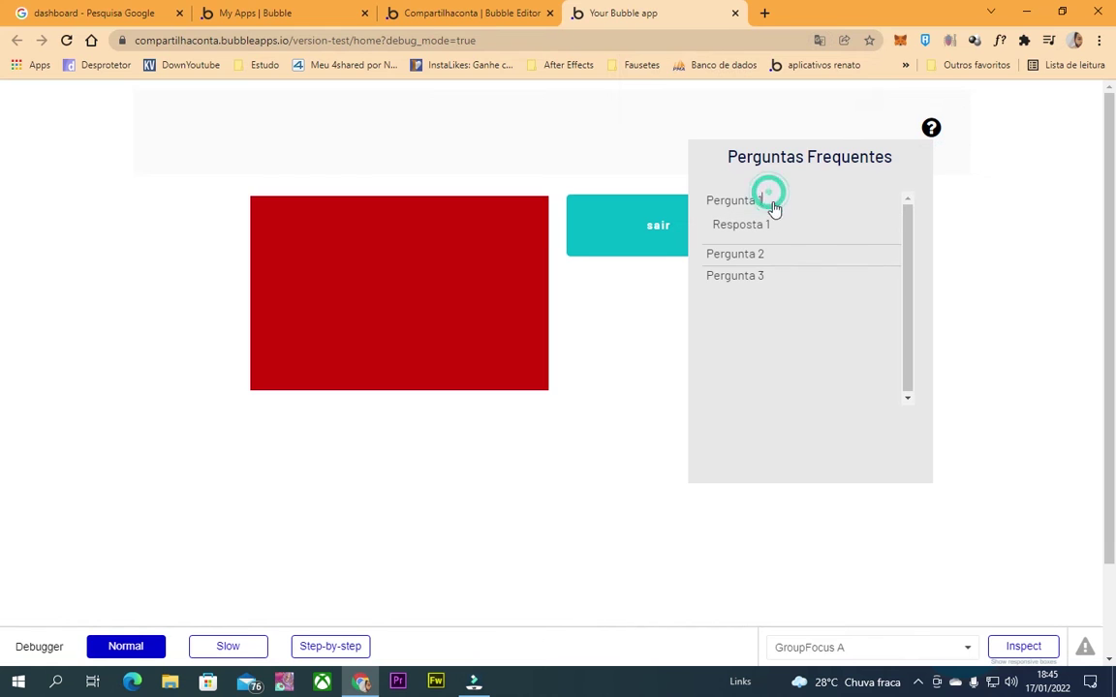
left_click(747, 258)
left_click(755, 310)
double_click(742, 201)
double_click(757, 254)
Add an 'Only when Group resposta isn't visible' condition to the question-click event.
left_click(548, 10)
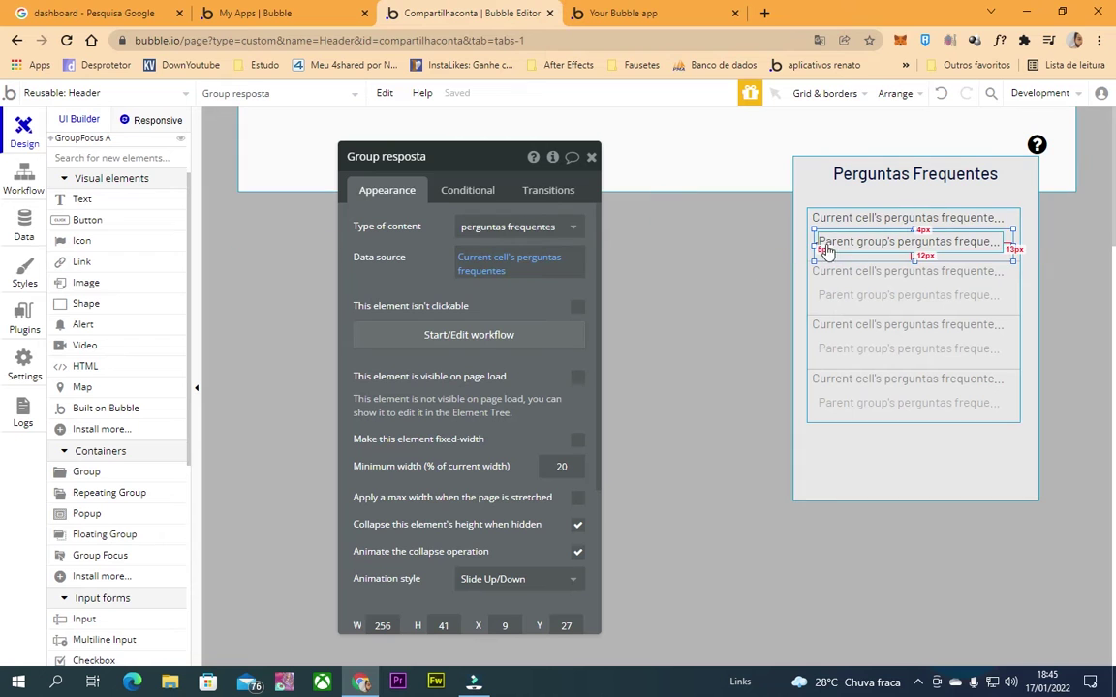
left_click_drag(821, 219, 824, 253)
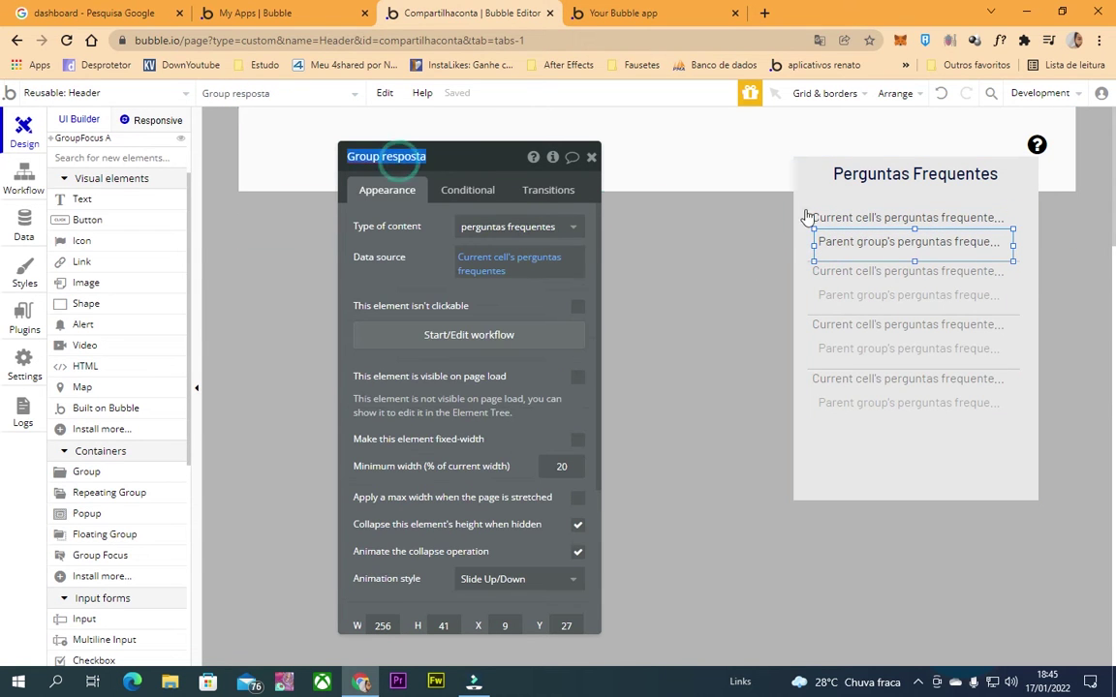
left_click(871, 217)
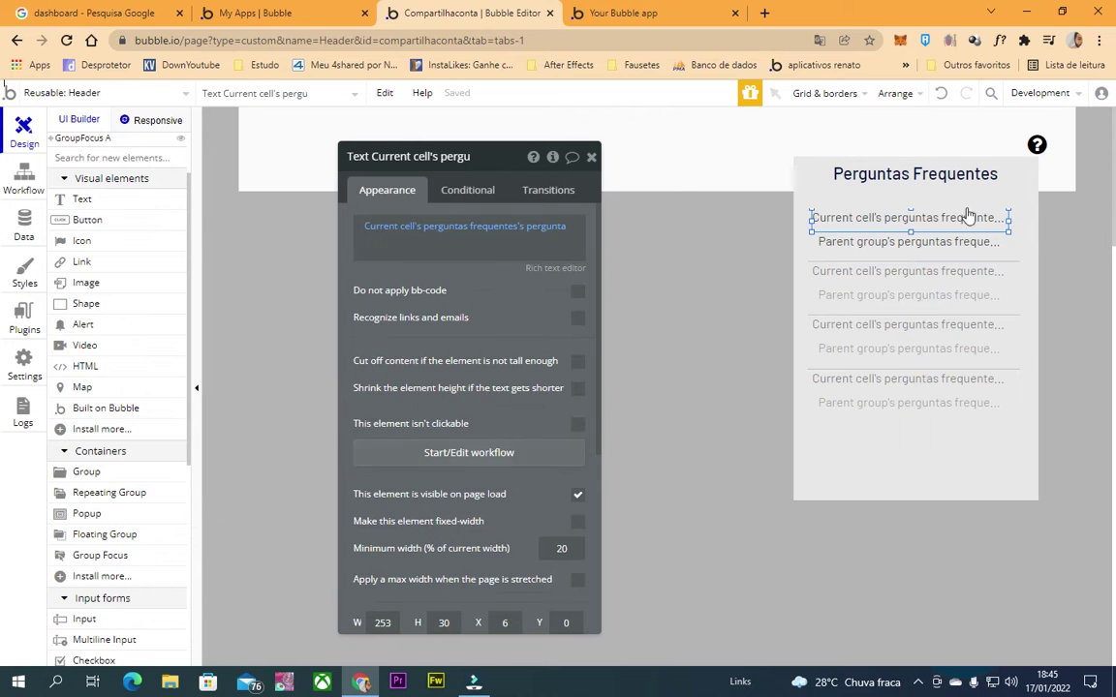
left_click(484, 454)
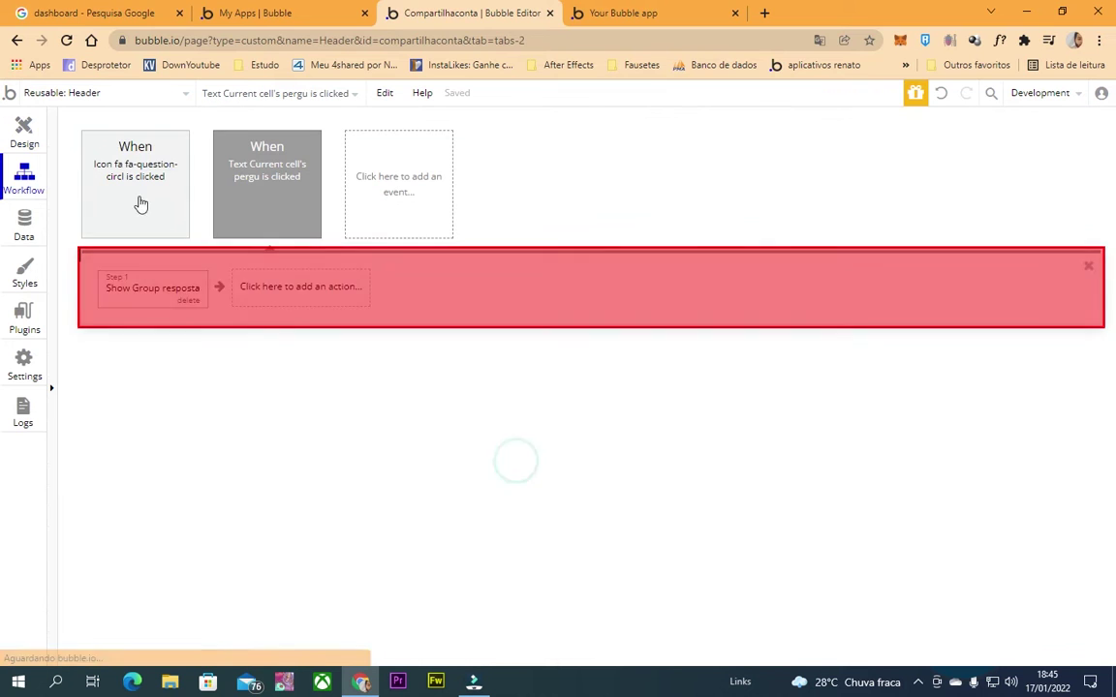
left_click(264, 184)
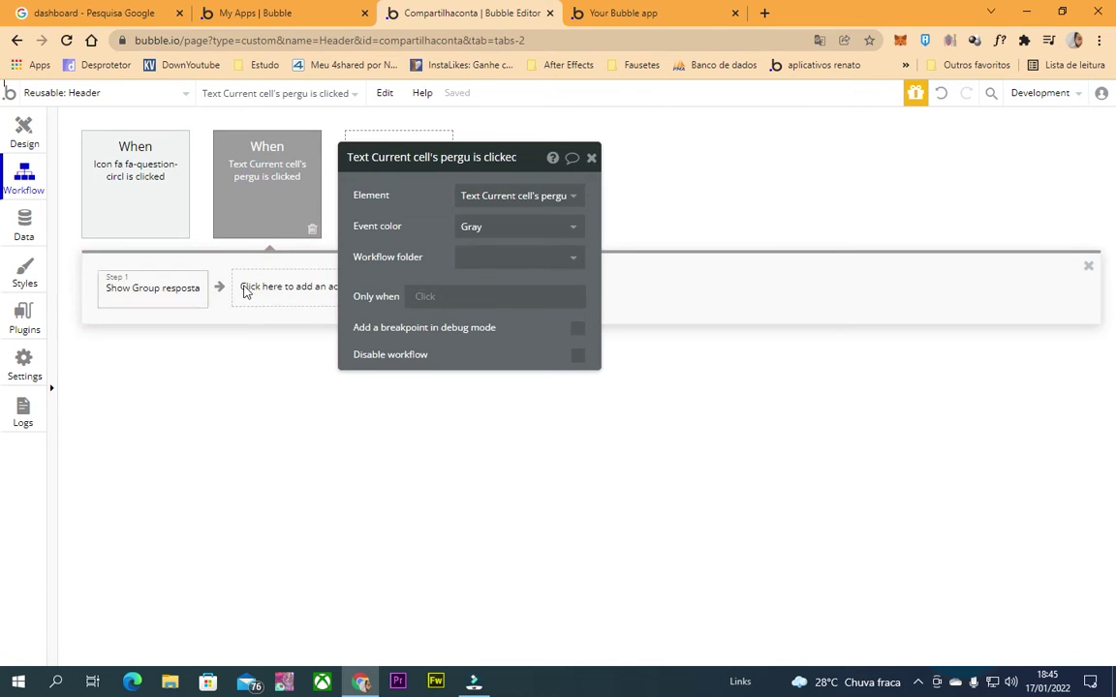
left_click(175, 291)
left_click(269, 193)
left_click(426, 296)
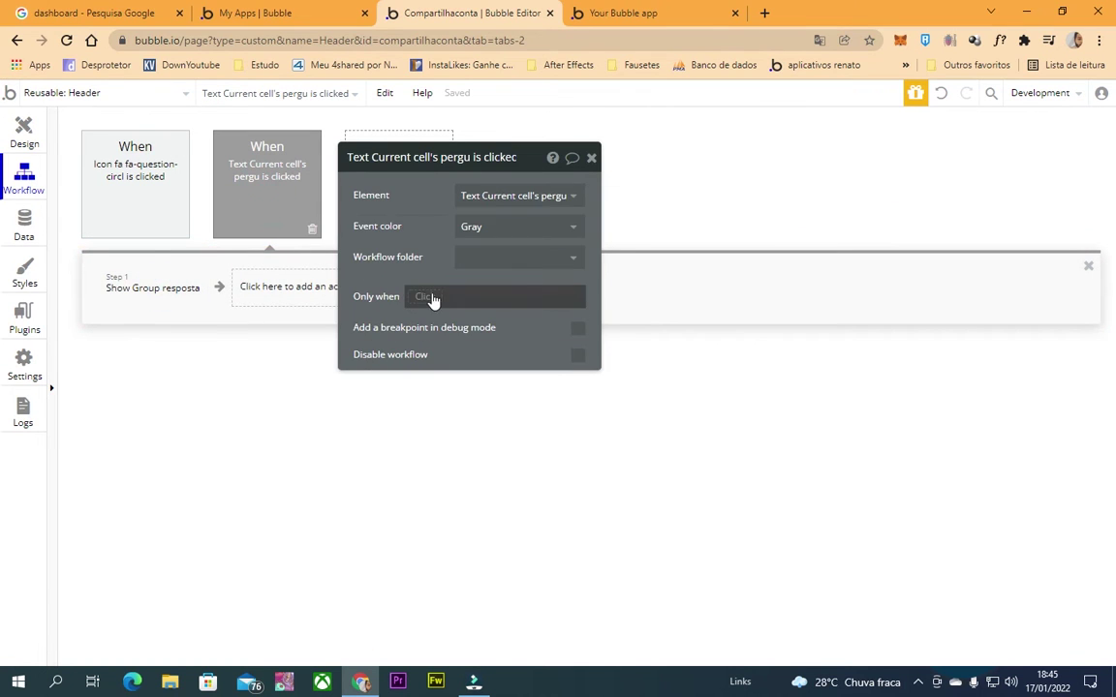
type("Group resposta")
left_click(462, 341)
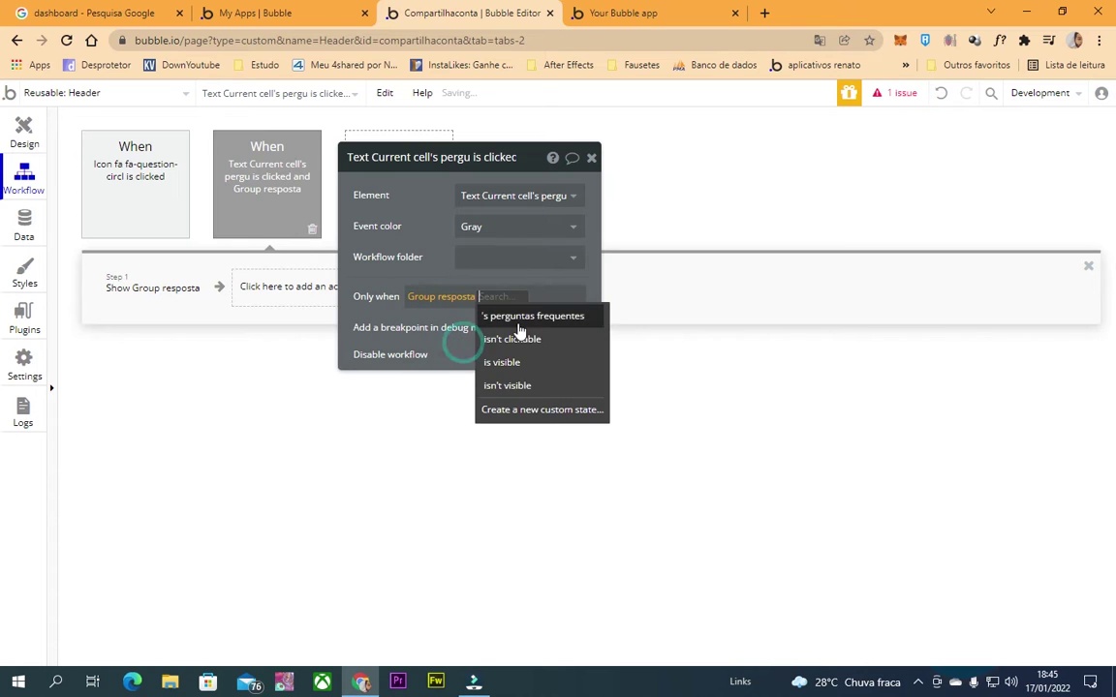
left_click(535, 388)
left_click(424, 230)
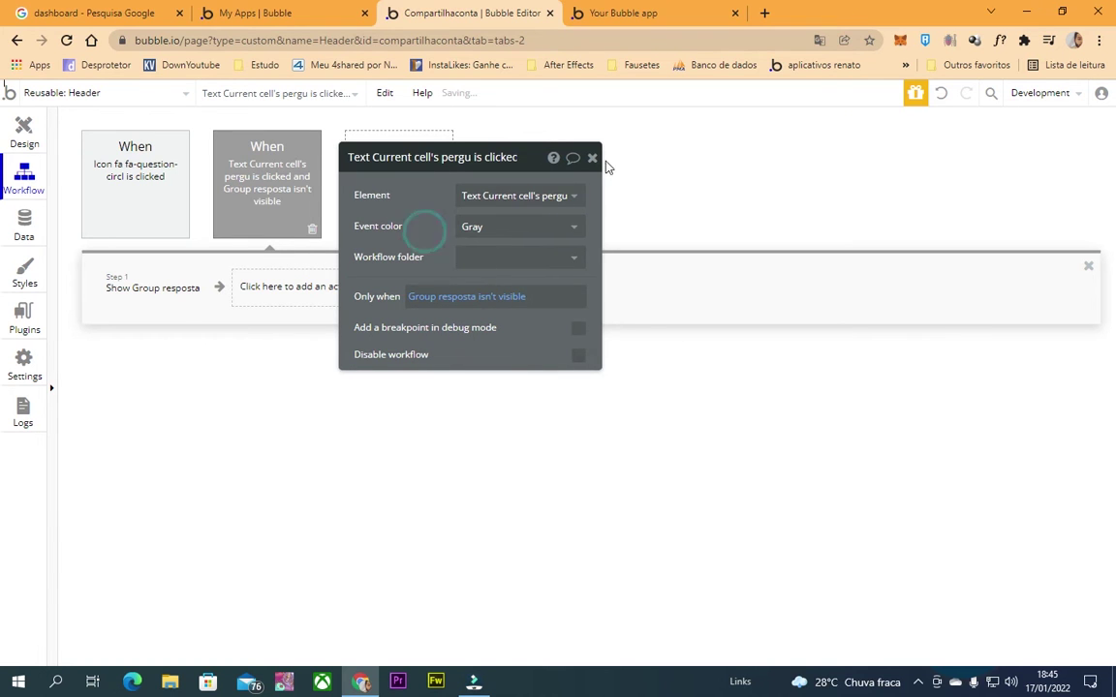
left_click(592, 158)
Duplicate the click event and change the copy's condition to 'Group resposta is visible'.
left_click(263, 205)
key("ctrl+c")
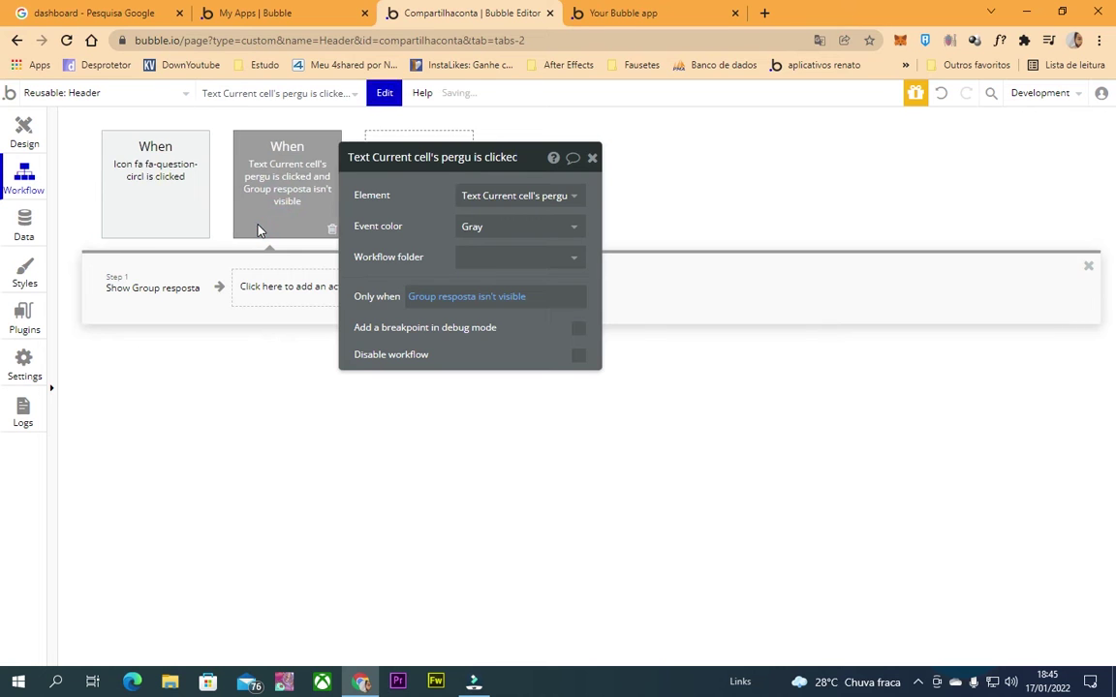
key("ctrl+v")
left_click(242, 209)
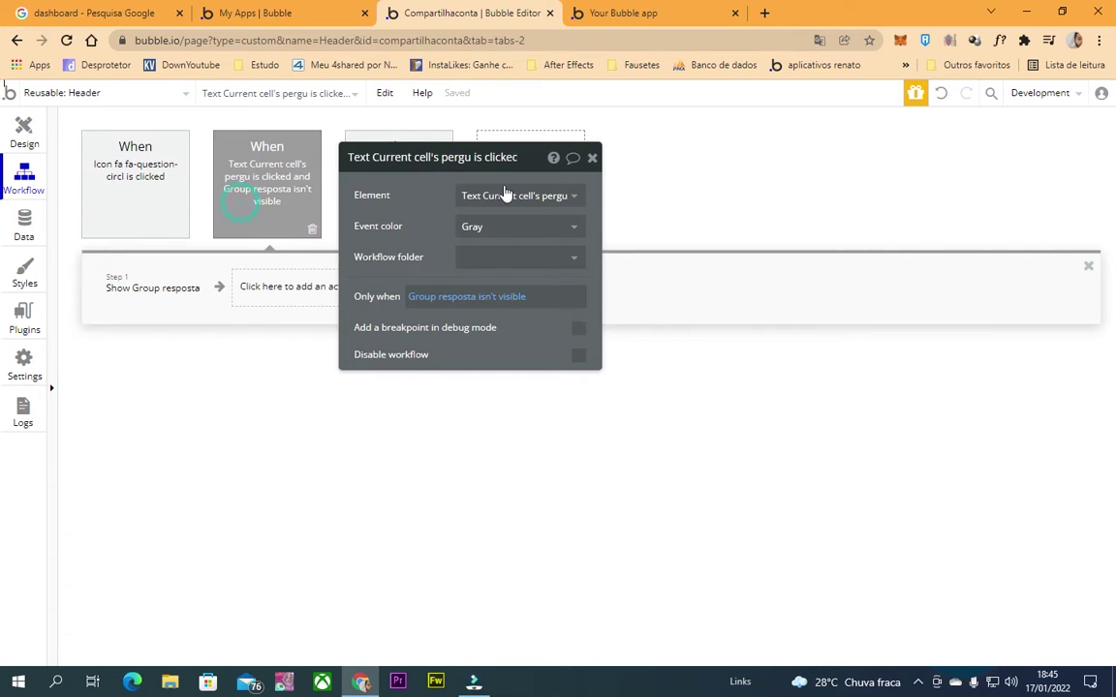
left_click_drag(545, 165, 748, 229)
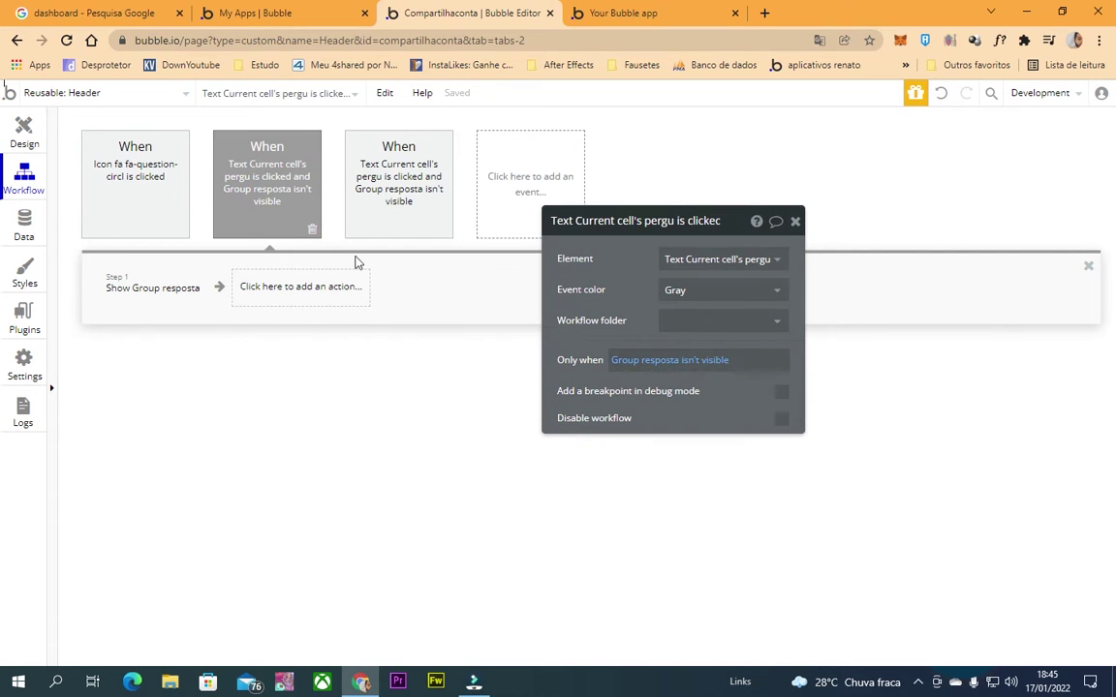
left_click(691, 360)
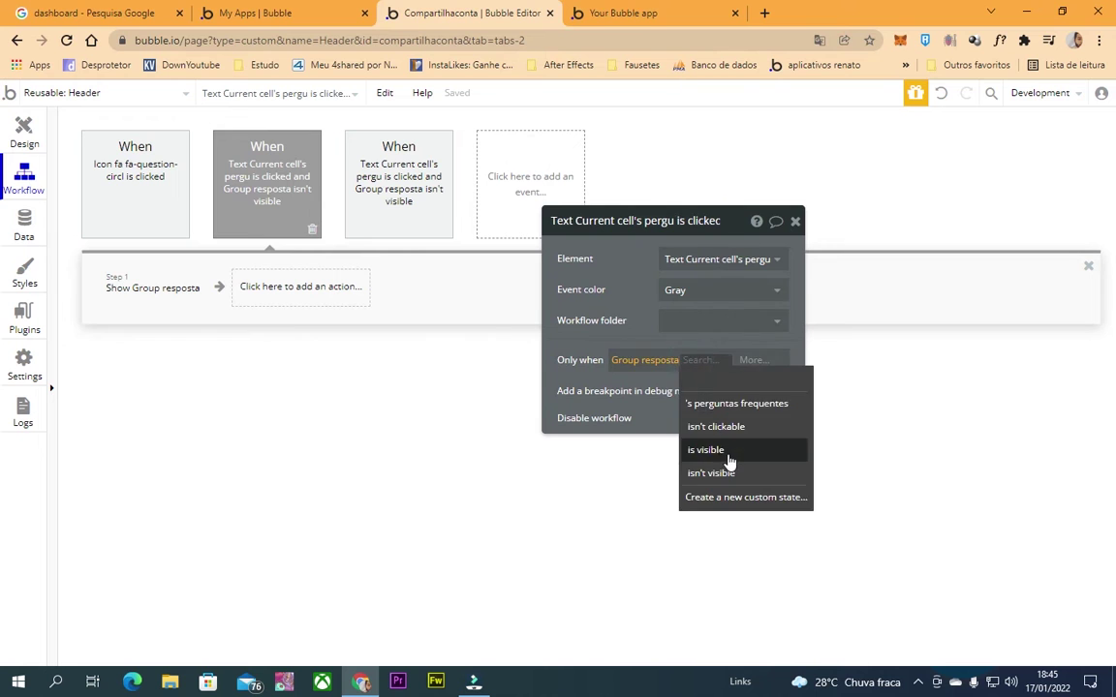
left_click(727, 452)
Give the duplicate event a Hide Group resposta action and delete its Show step.
left_click(324, 291)
type("hid")
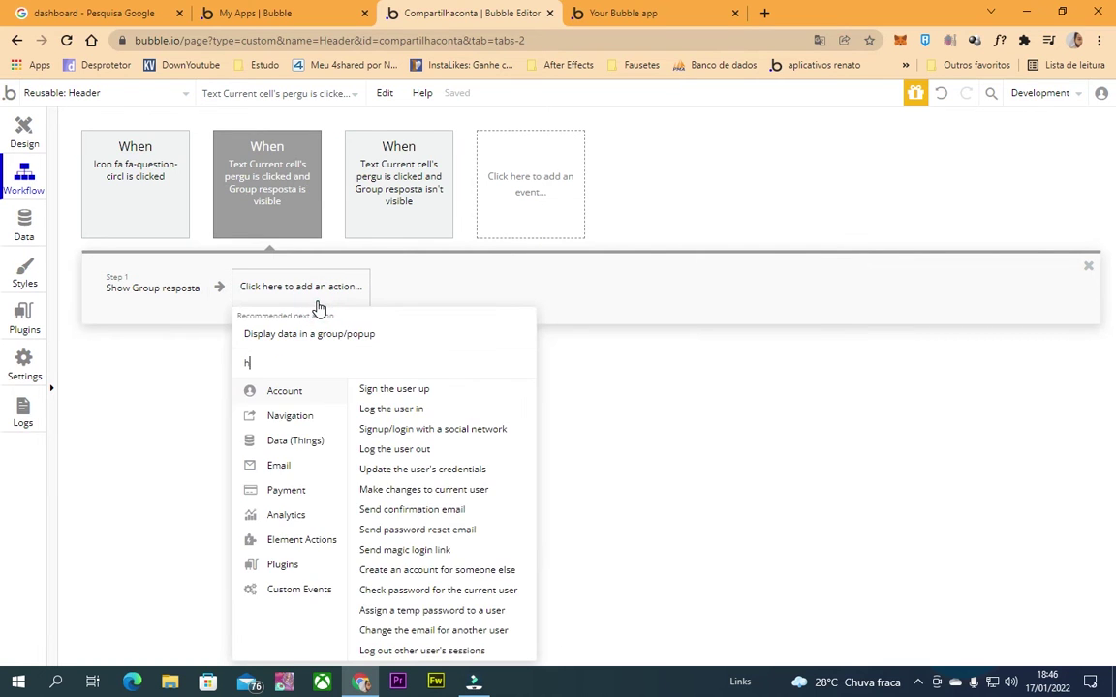
left_click(294, 394)
left_click(149, 283)
left_click(288, 291)
left_click(706, 259)
type("res")
left_click(697, 281)
left_click(184, 301)
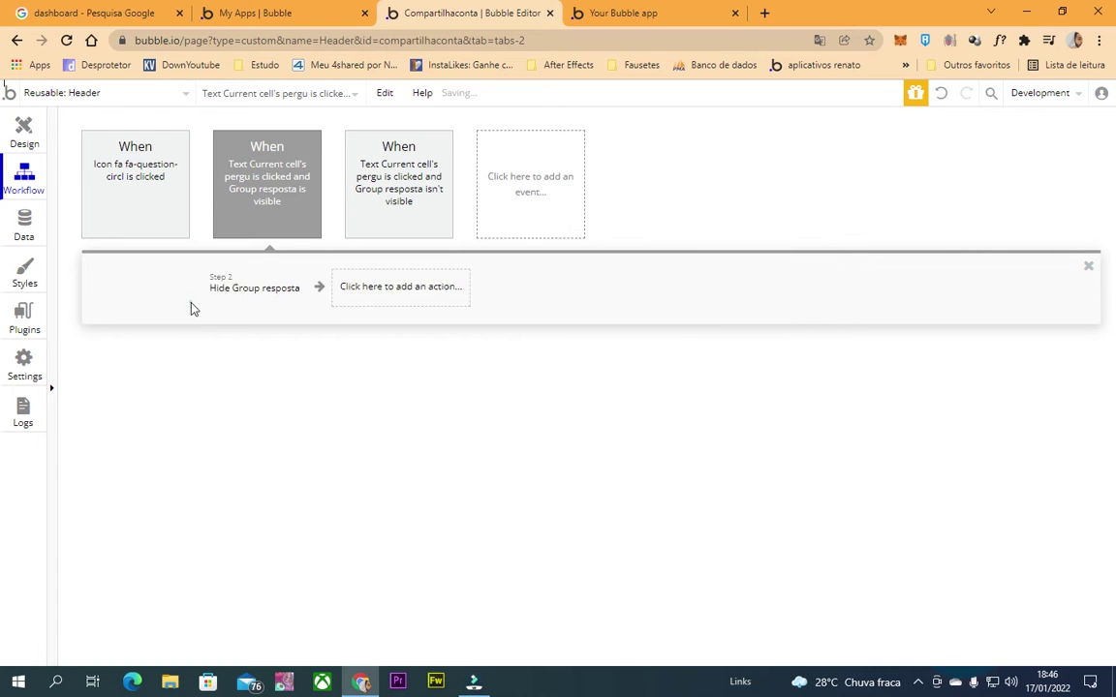
Reload the app preview.
left_click(652, 13)
left_click(623, 41)
key("Return")
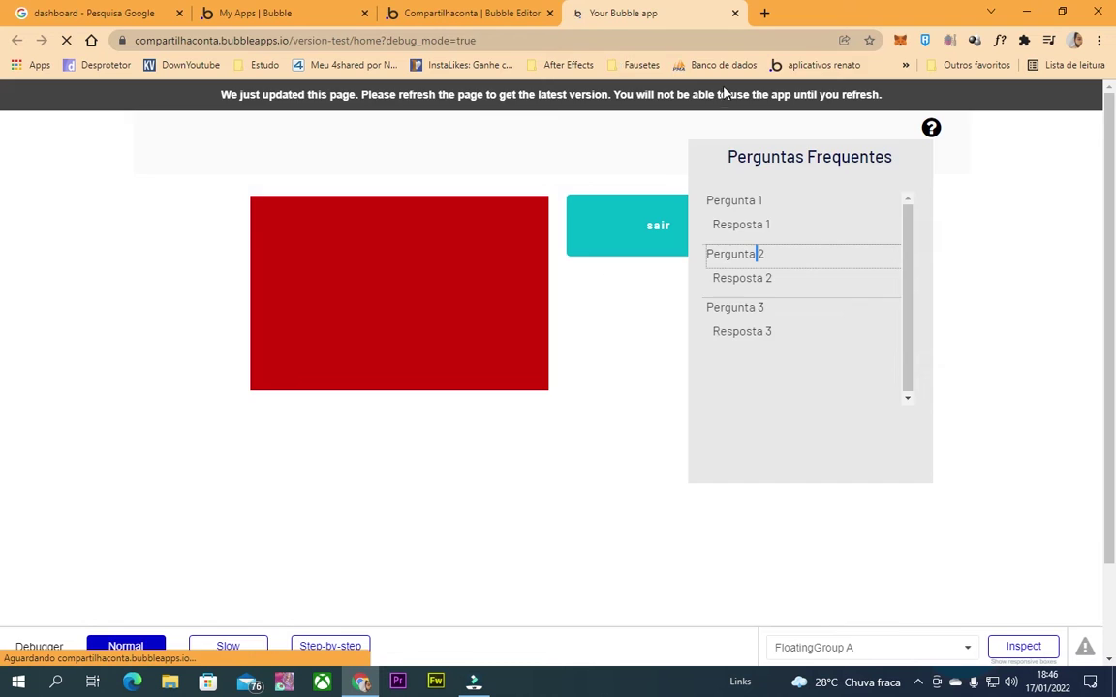
In the preview's FAQ panel, click Pergunta 1, 2 and 3 to check answers expand and collapse.
left_click(930, 129)
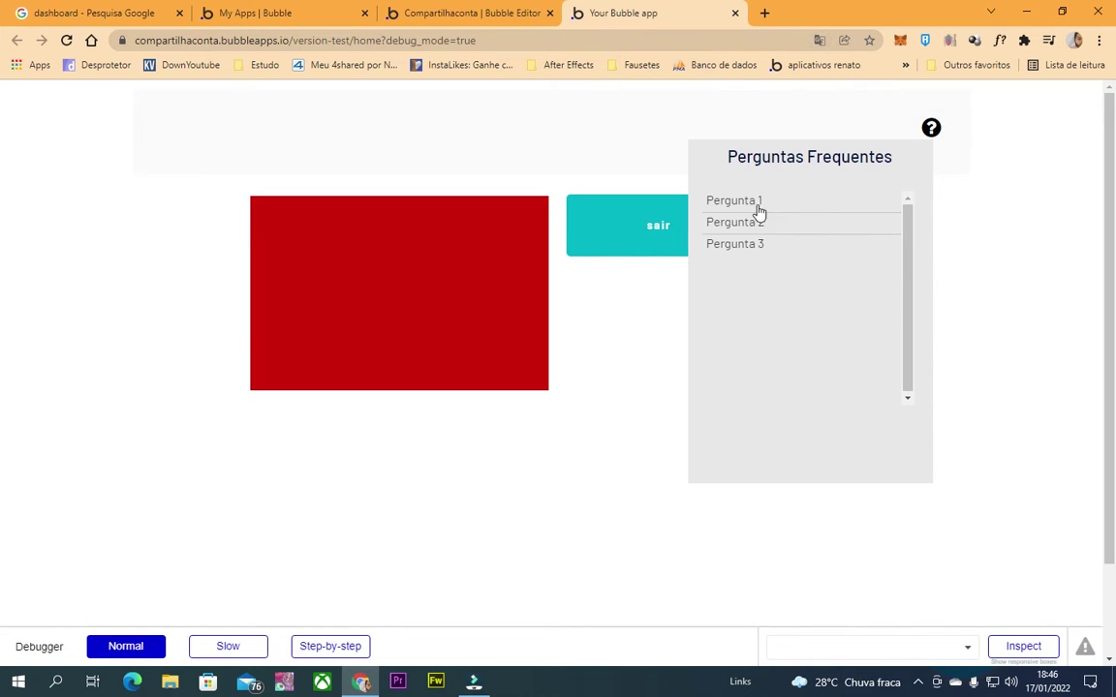
left_click(754, 202)
left_click(751, 206)
left_click(752, 222)
left_click(752, 232)
left_click(752, 248)
key("ctrl+shift+Tab")
Remove the preset style from the FAQ question text and set its font size to 14.
left_click(24, 134)
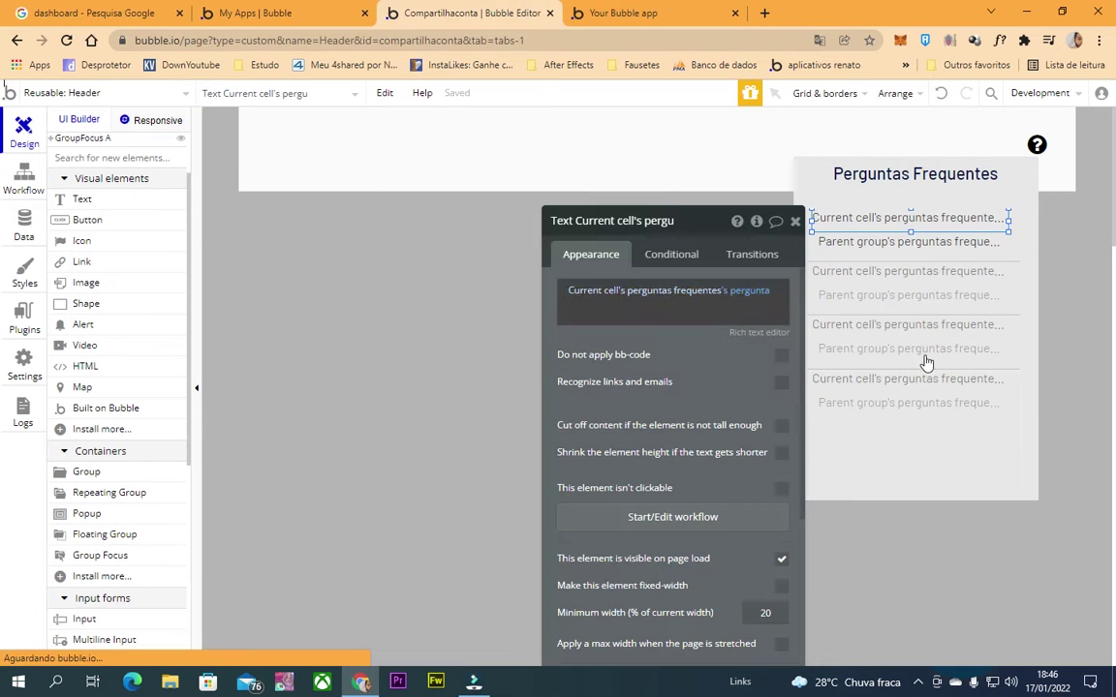
left_click(842, 208)
left_click(845, 219)
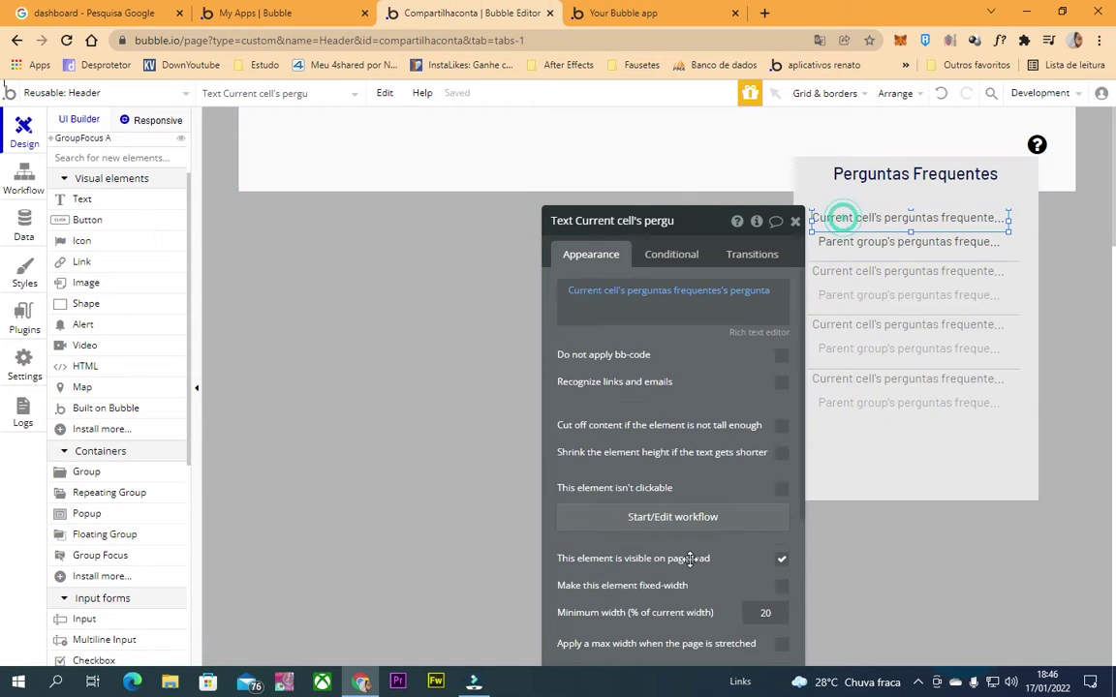
scroll(692, 560, "down", 3)
left_click(744, 504)
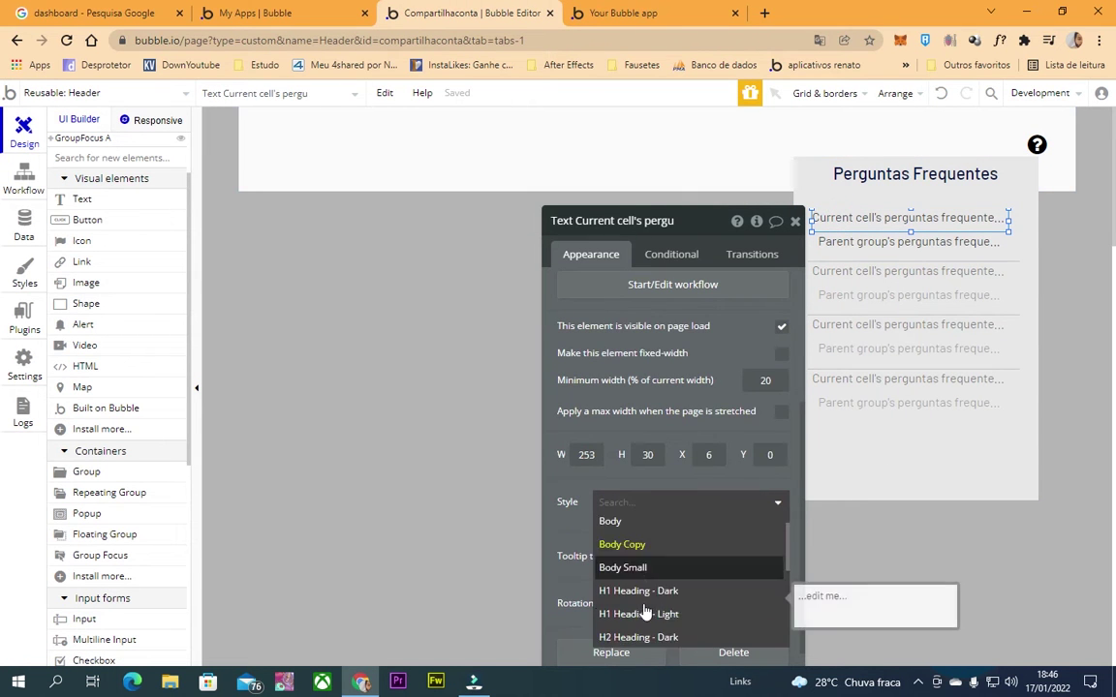
scroll(647, 610, "down", 2)
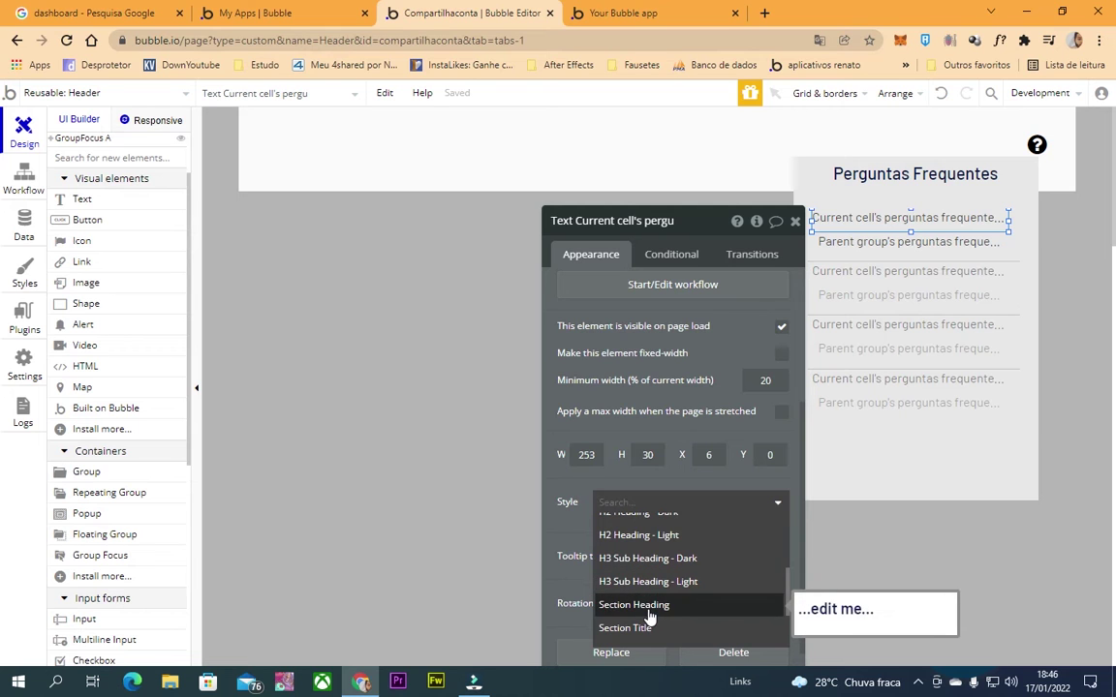
left_click(647, 608)
scroll(751, 542, "down", 1)
left_click(747, 441)
left_click(786, 446)
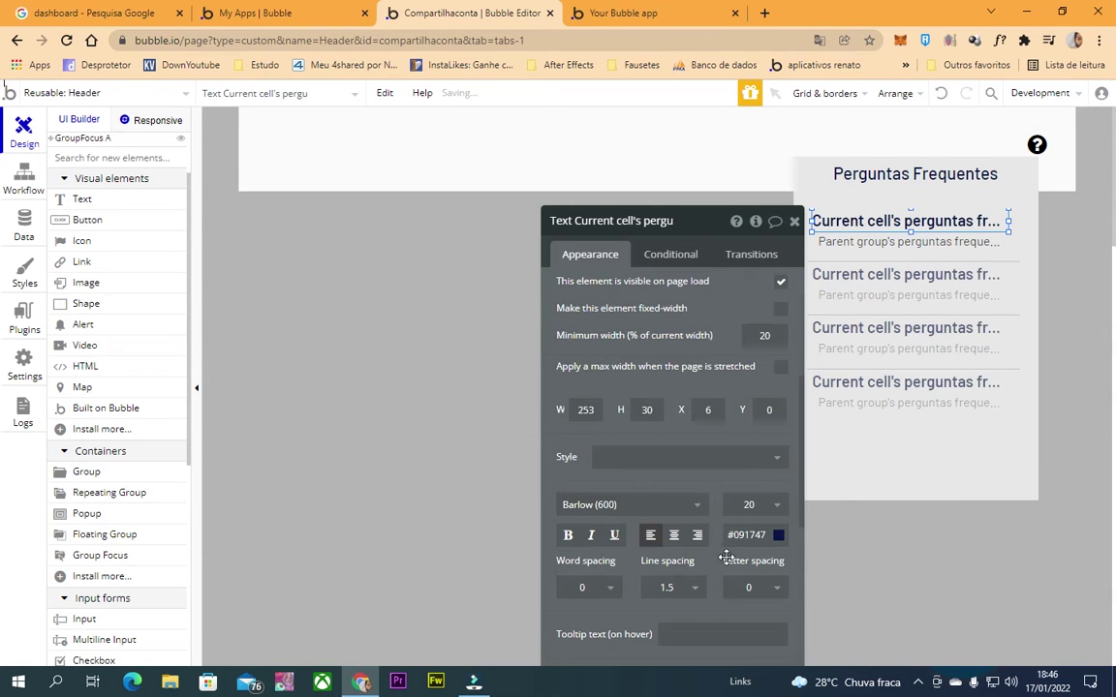
left_click(748, 535)
left_click(748, 505)
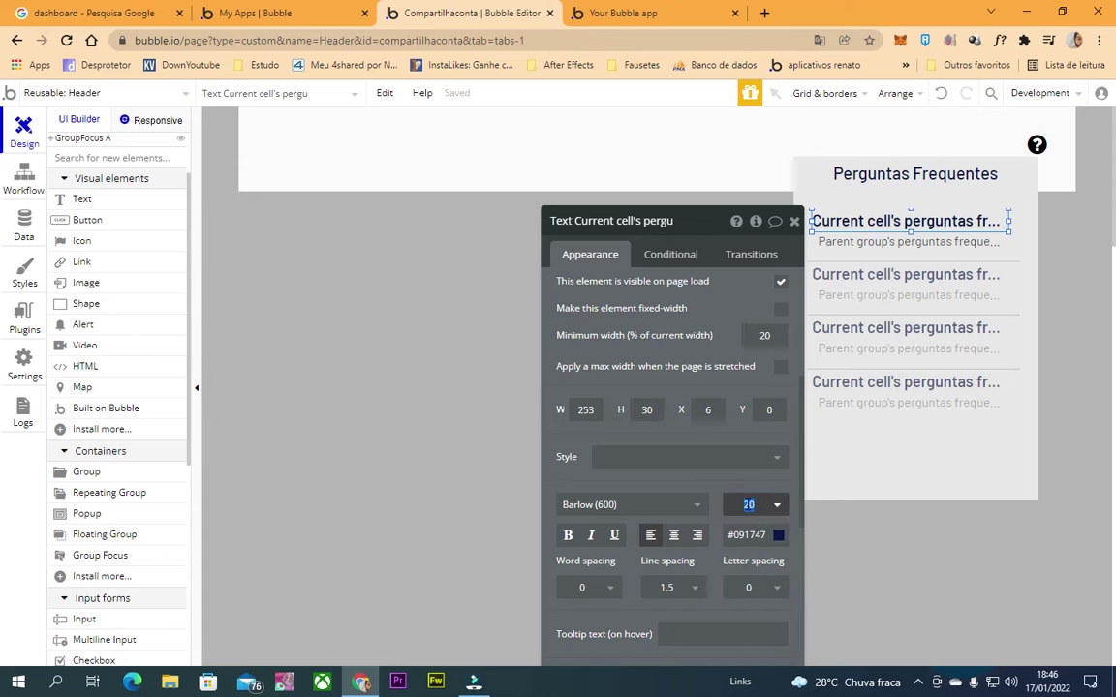
type("14")
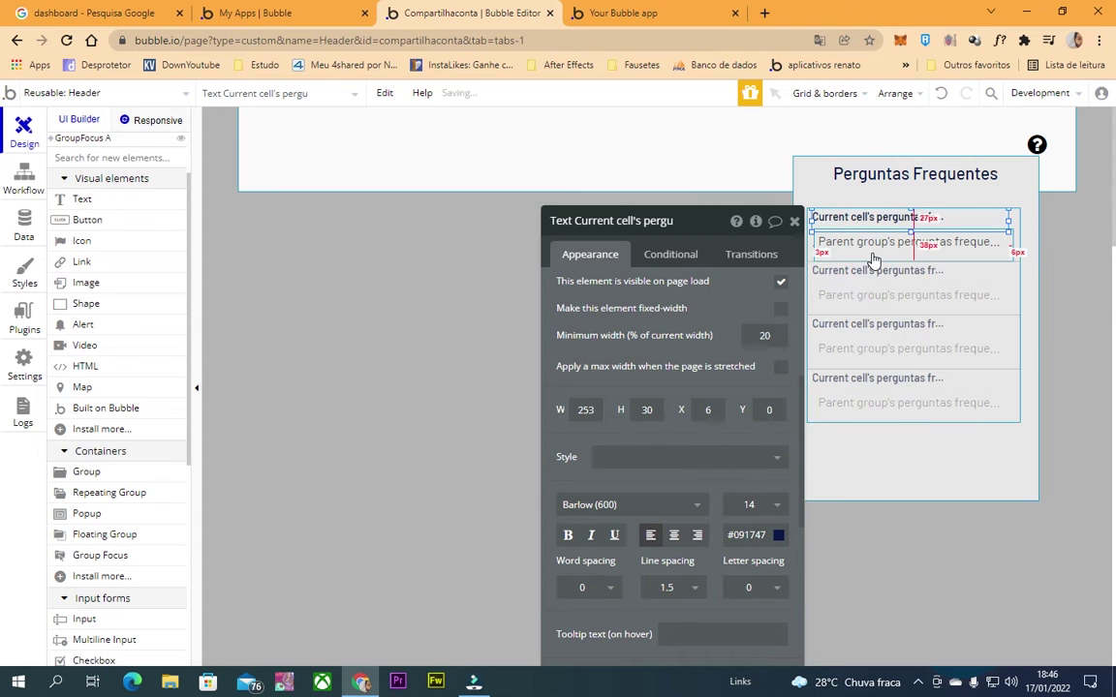
Apply, then remove, the H2 Heading - Dark style on the answer text, leaving it unstyled.
left_click(871, 243)
left_click(889, 217)
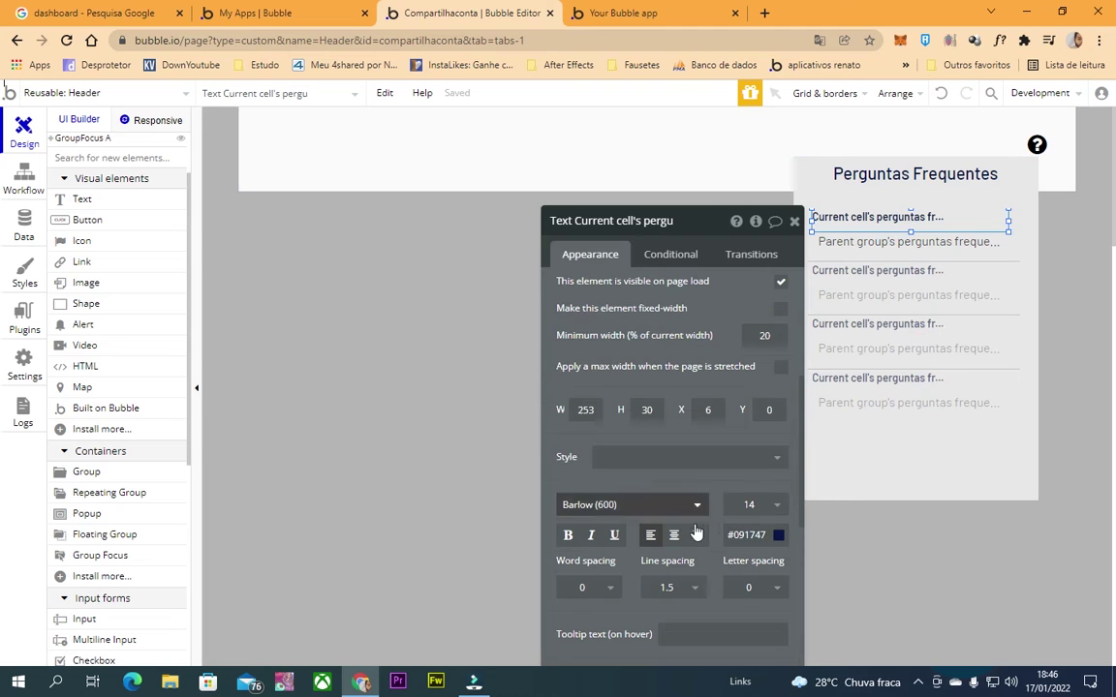
left_click(889, 241)
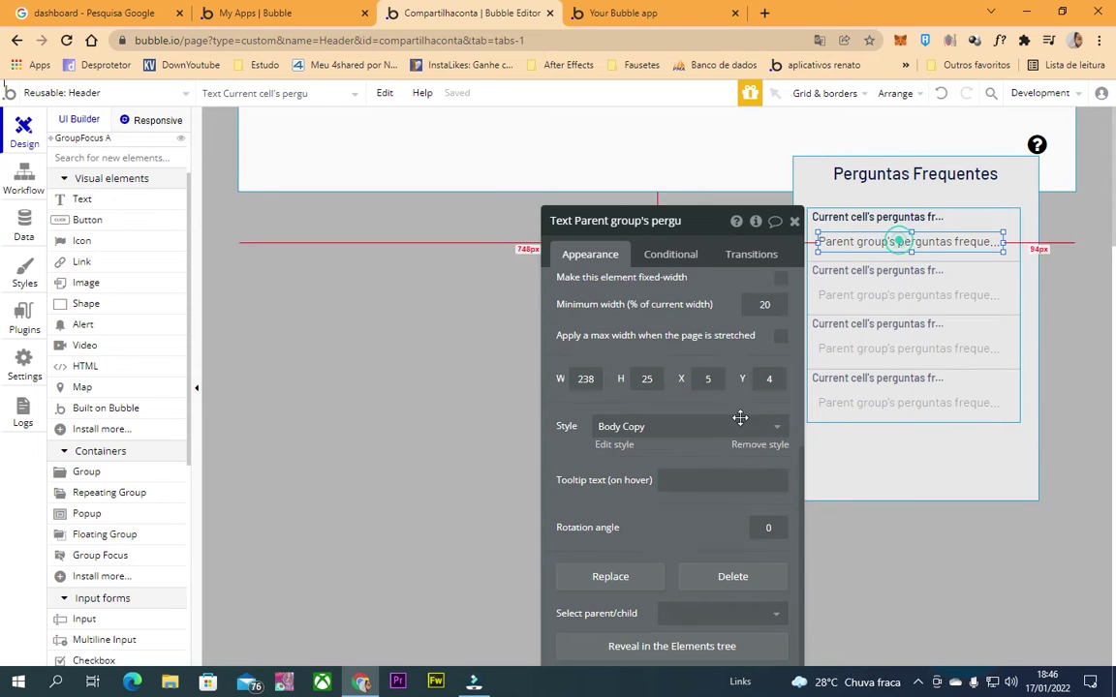
left_click(709, 428)
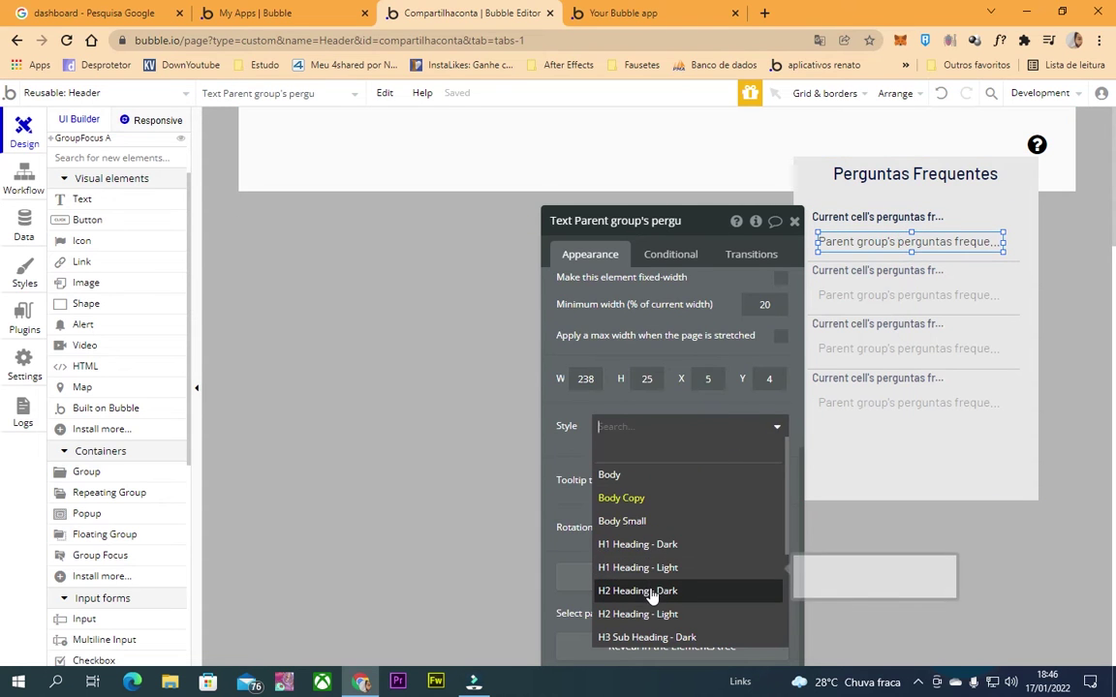
left_click(654, 591)
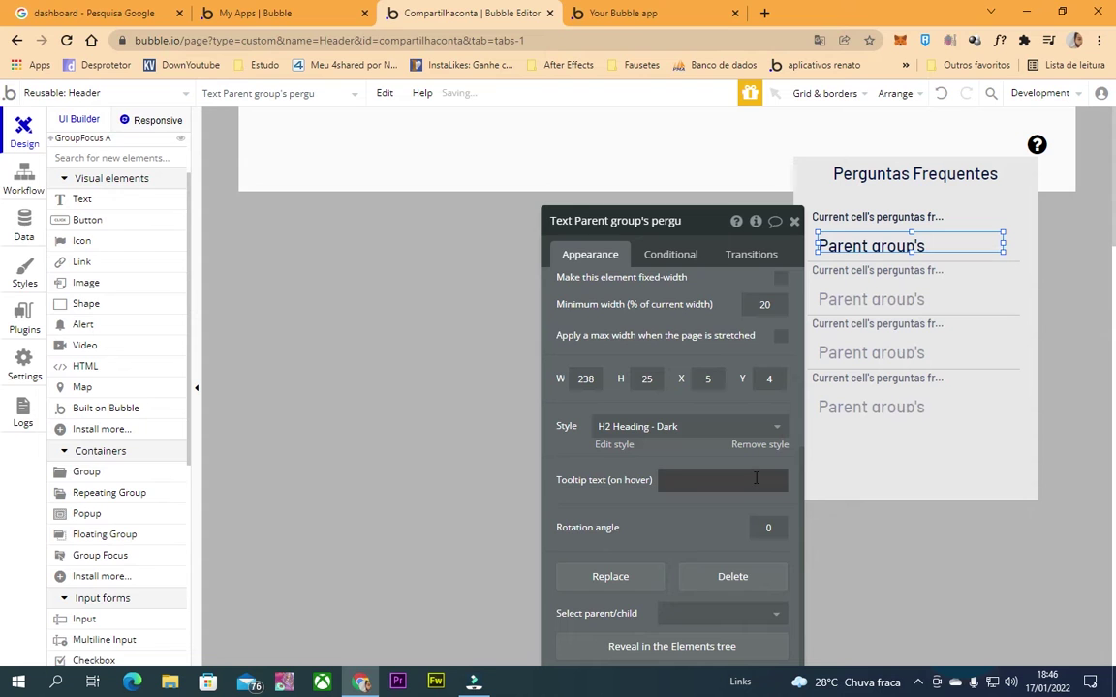
left_click(758, 447)
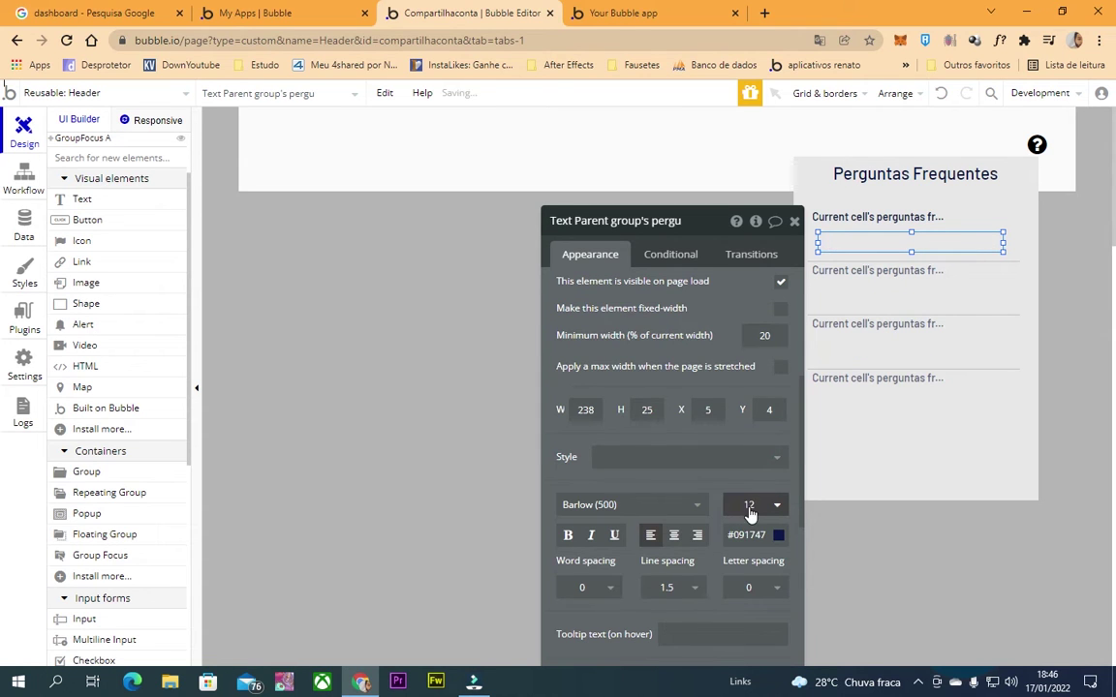
left_click(794, 222)
Select Group resposta on the canvas and open GroupFocus A's properties.
left_click(912, 249)
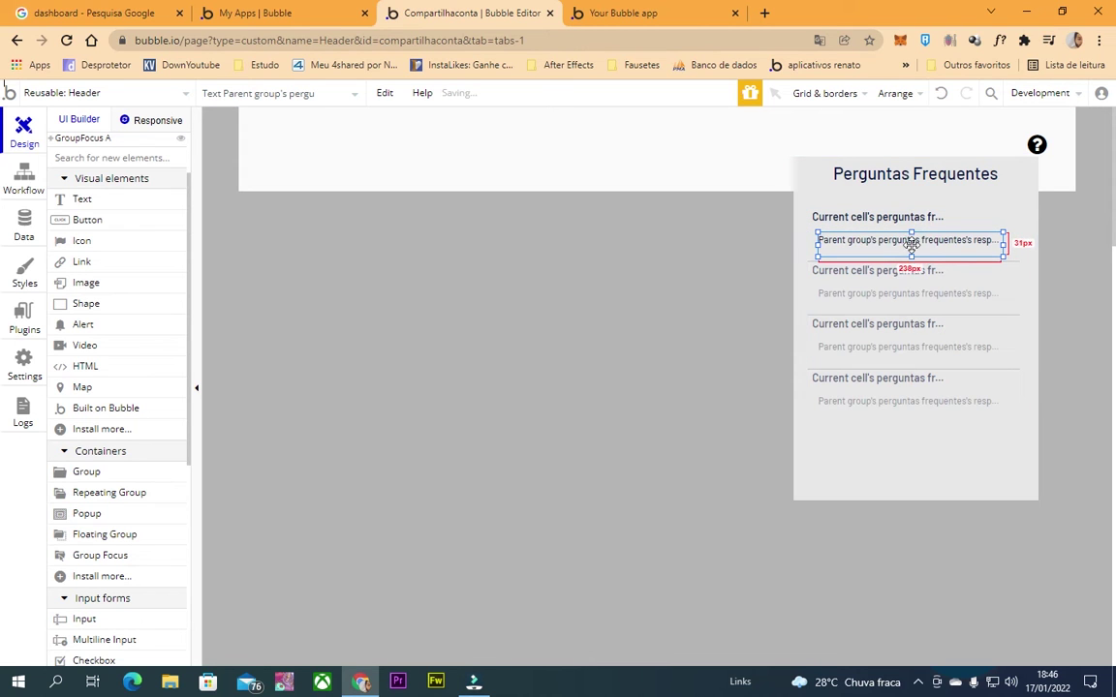
left_click(1009, 248)
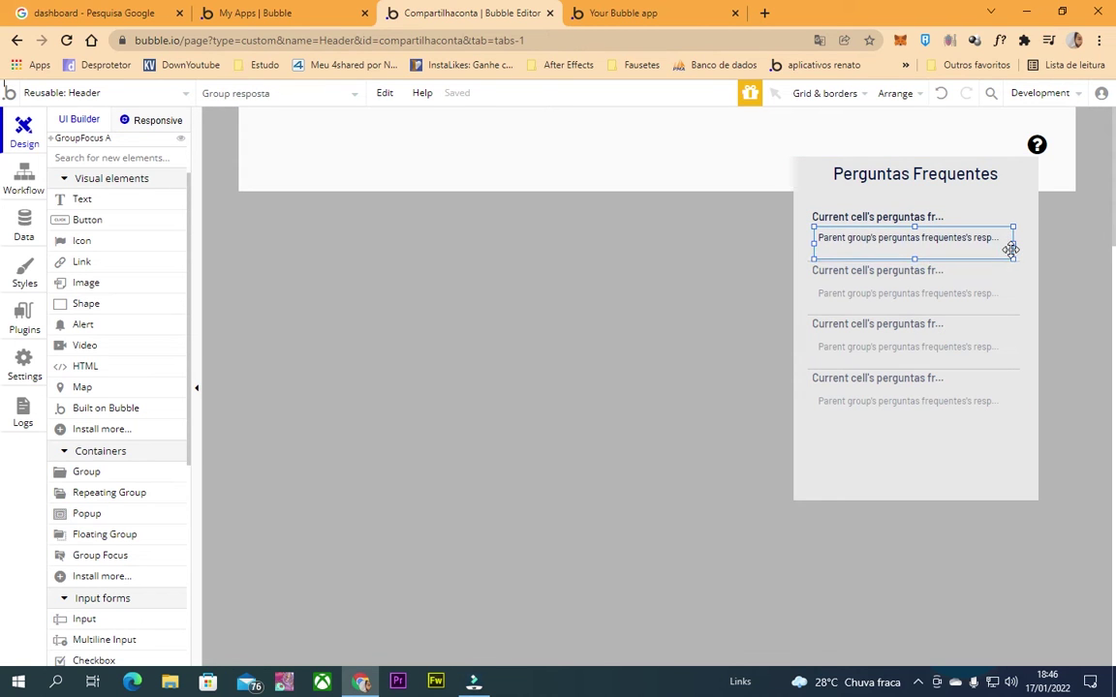
double_click(936, 455)
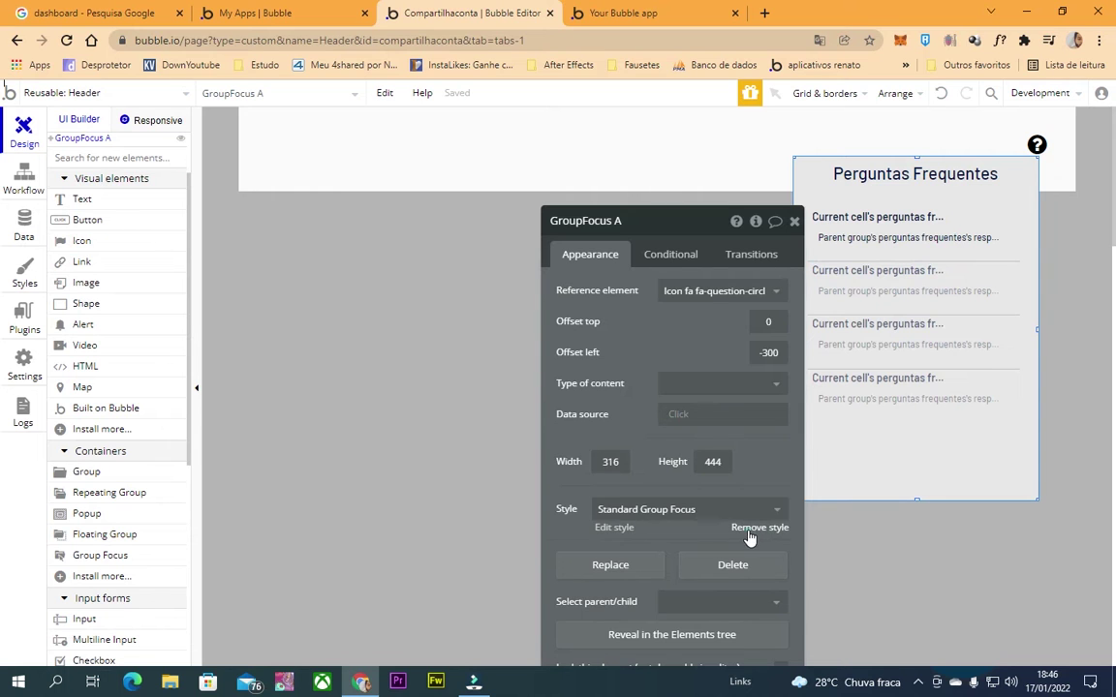
Replace GroupFocus A's standard style with a linear top gradient from #FFFFFF to #AAAAAA.
left_click(748, 531)
left_click(668, 586)
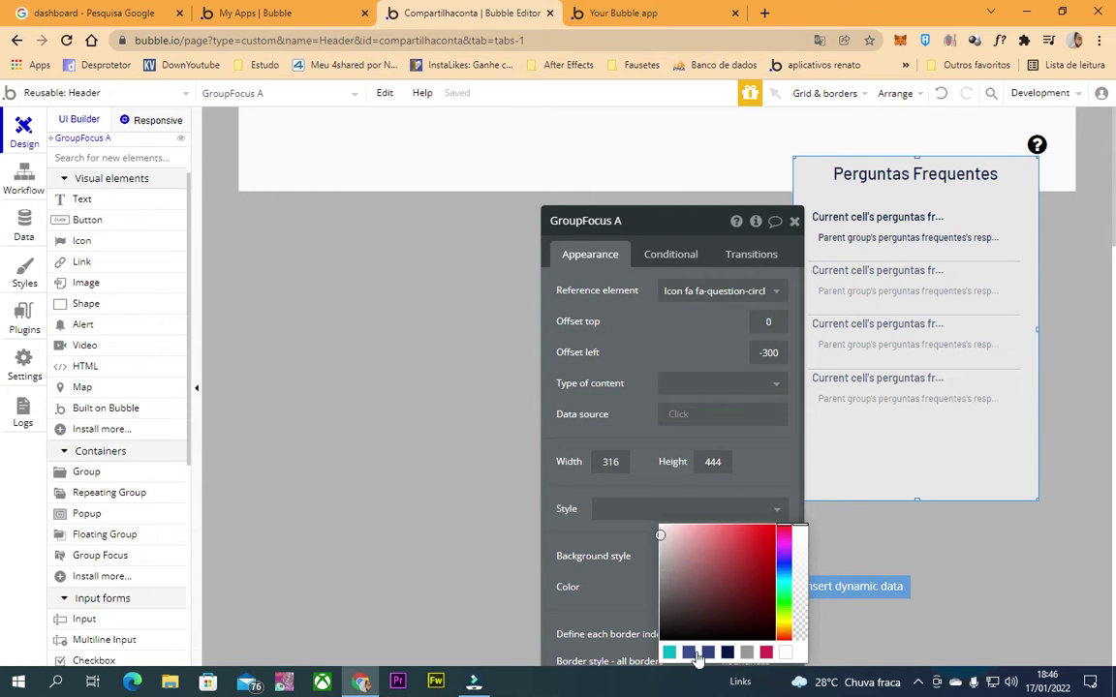
left_click(682, 508)
left_click(683, 508)
scroll(759, 410, "down", 2)
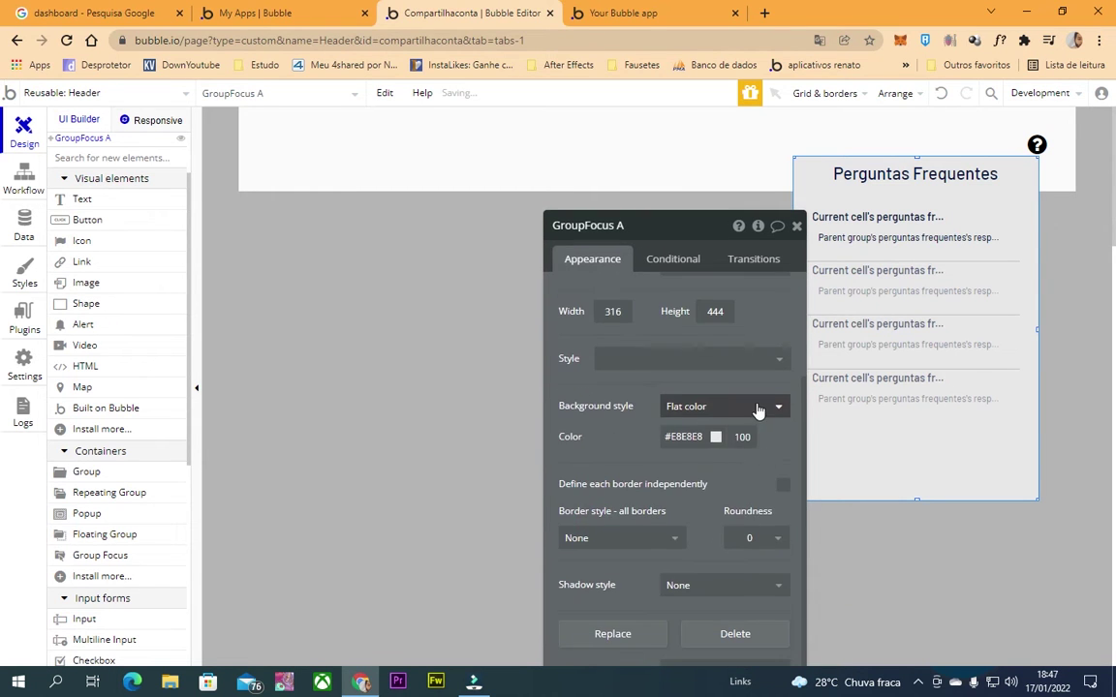
left_click(757, 402)
left_click(714, 473)
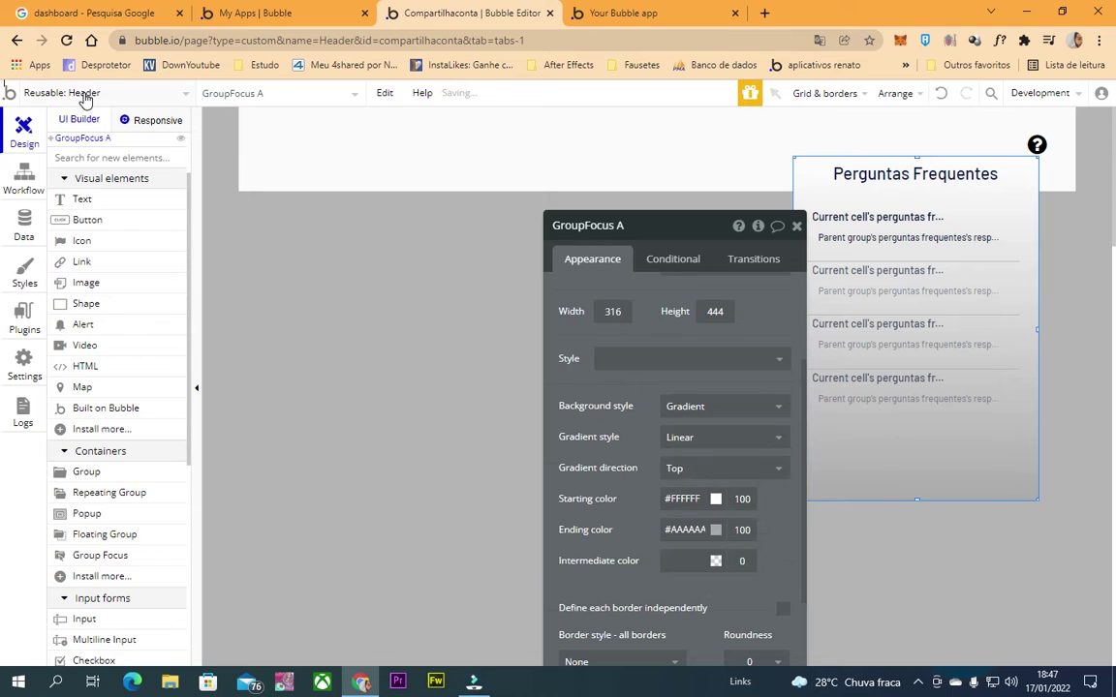
left_click(151, 89)
left_click(60, 165)
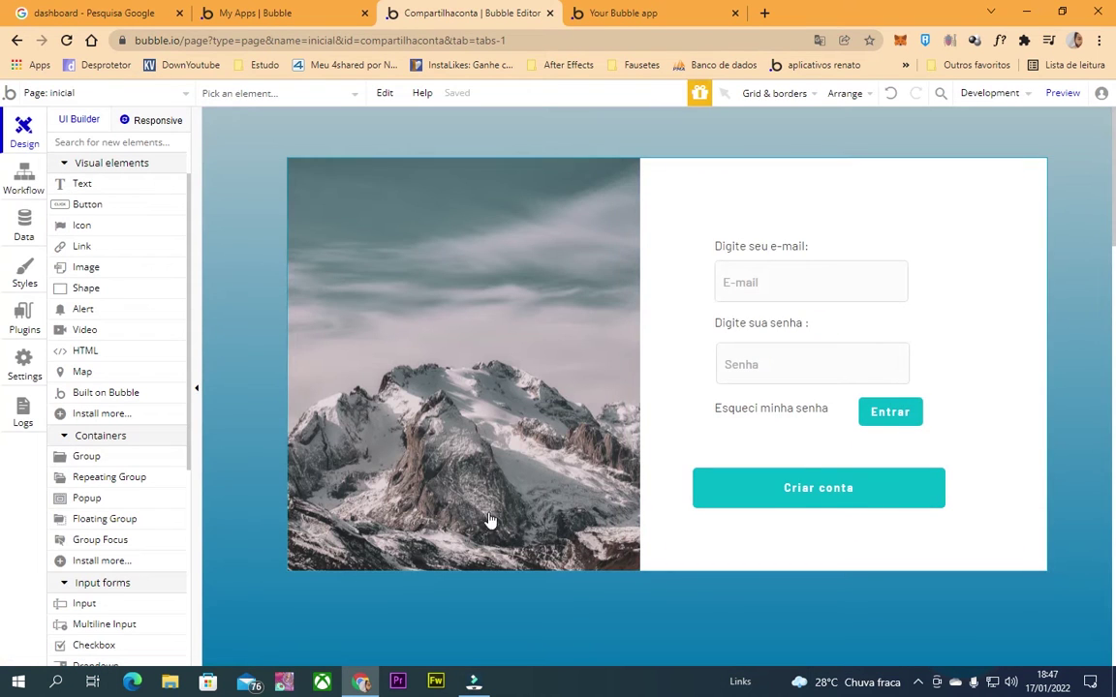
Copy the inicial page's starting gradient colour #A7BFCA into a new Notepad note.
double_click(222, 457)
scroll(670, 506, "down", 5)
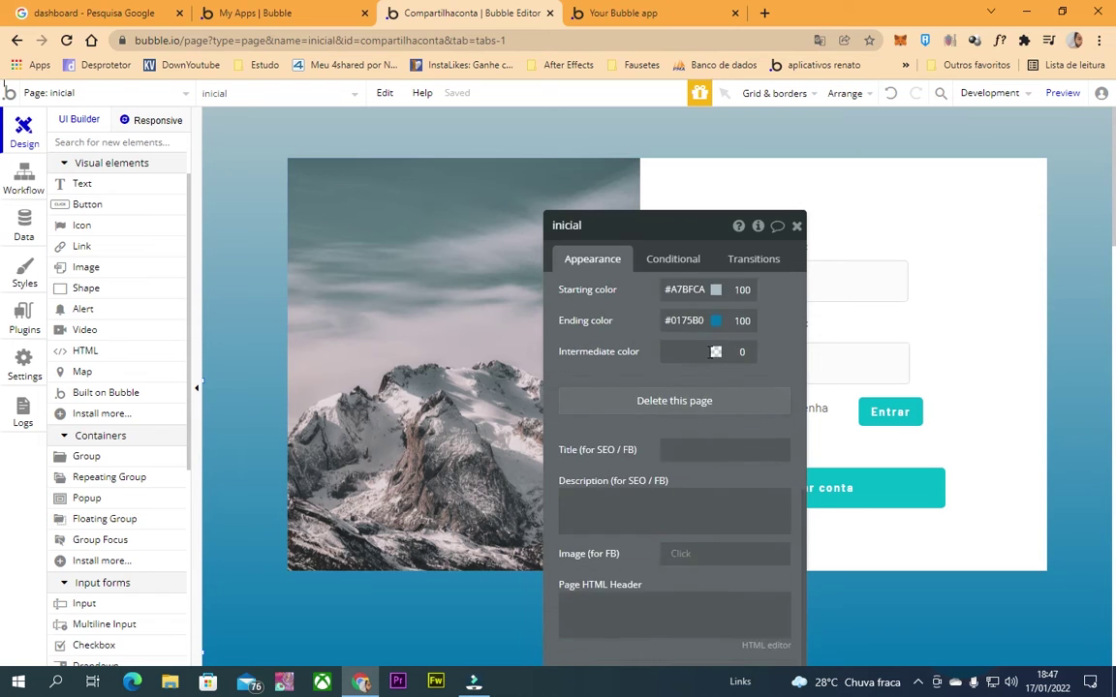
scroll(670, 506, "up", 2)
left_click(684, 367)
key("ctrl+c")
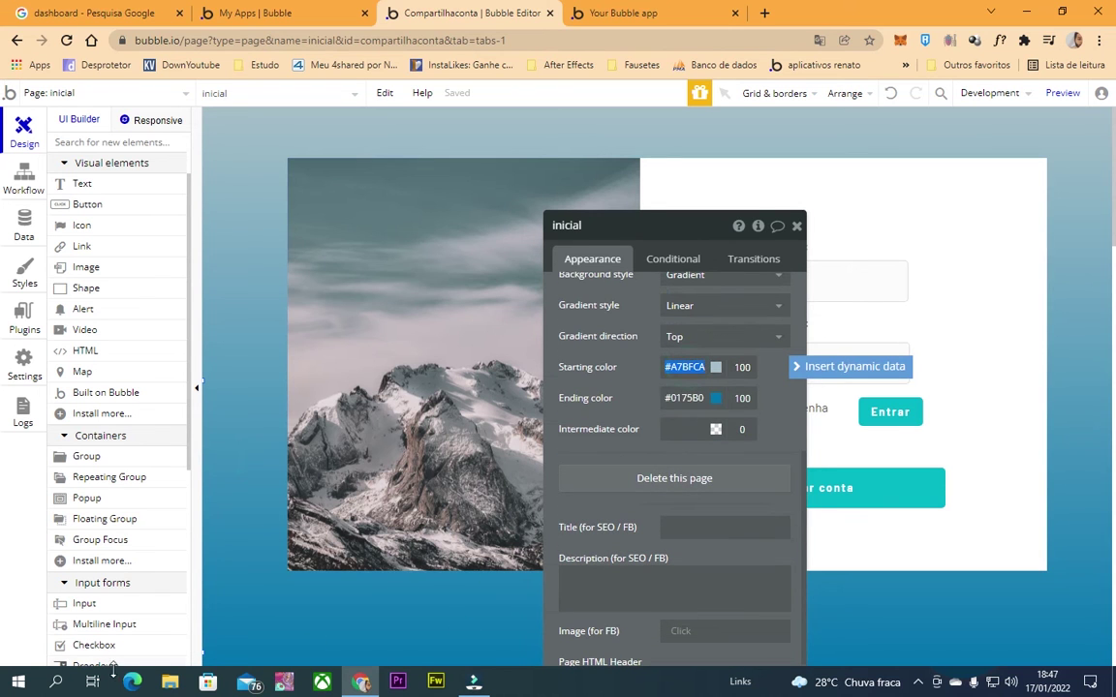
left_click(47, 683)
type("bloco")
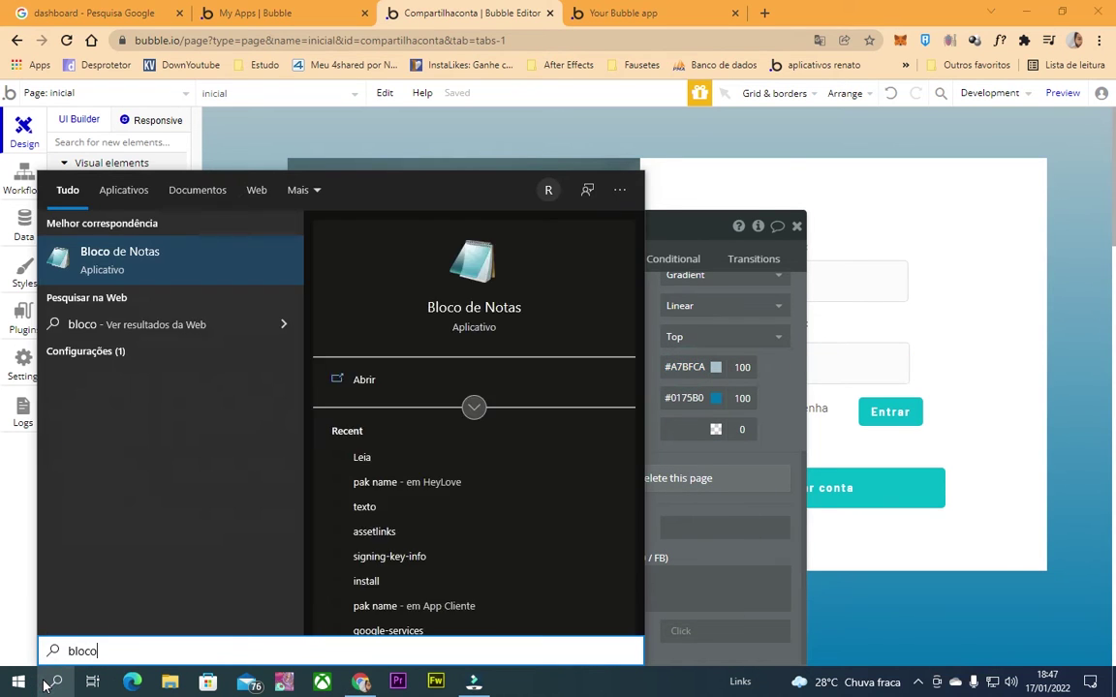
key("Return")
key("ctrl+v")
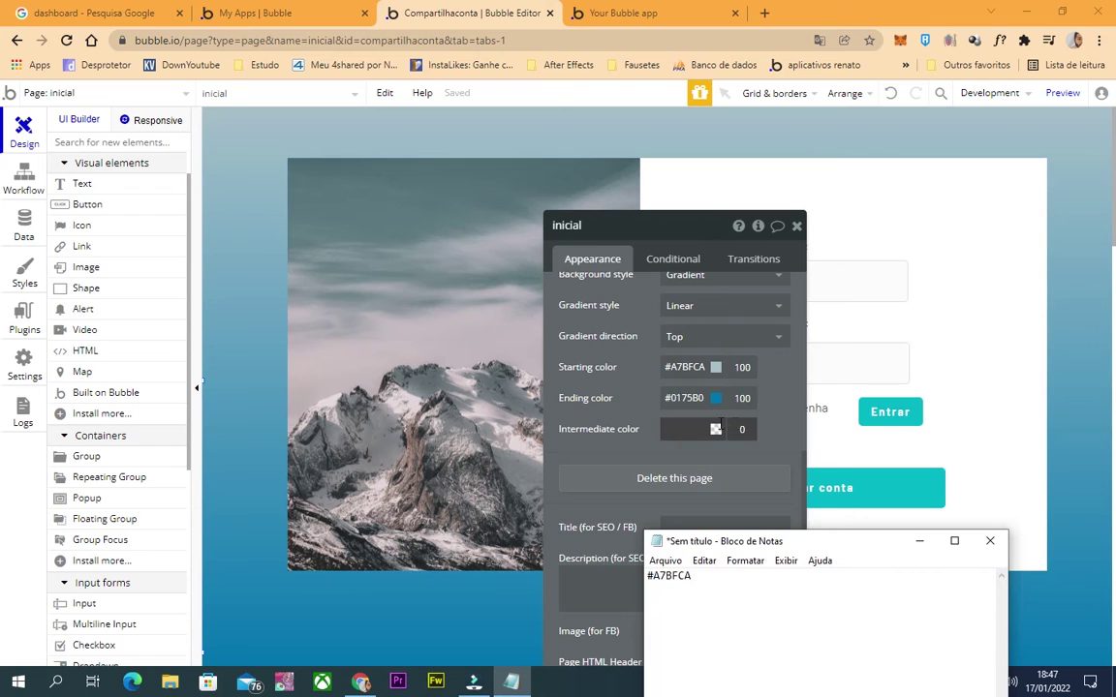
Restore the page's starting gradient colour to #A7BFCA.
left_click(683, 367)
left_click(659, 403)
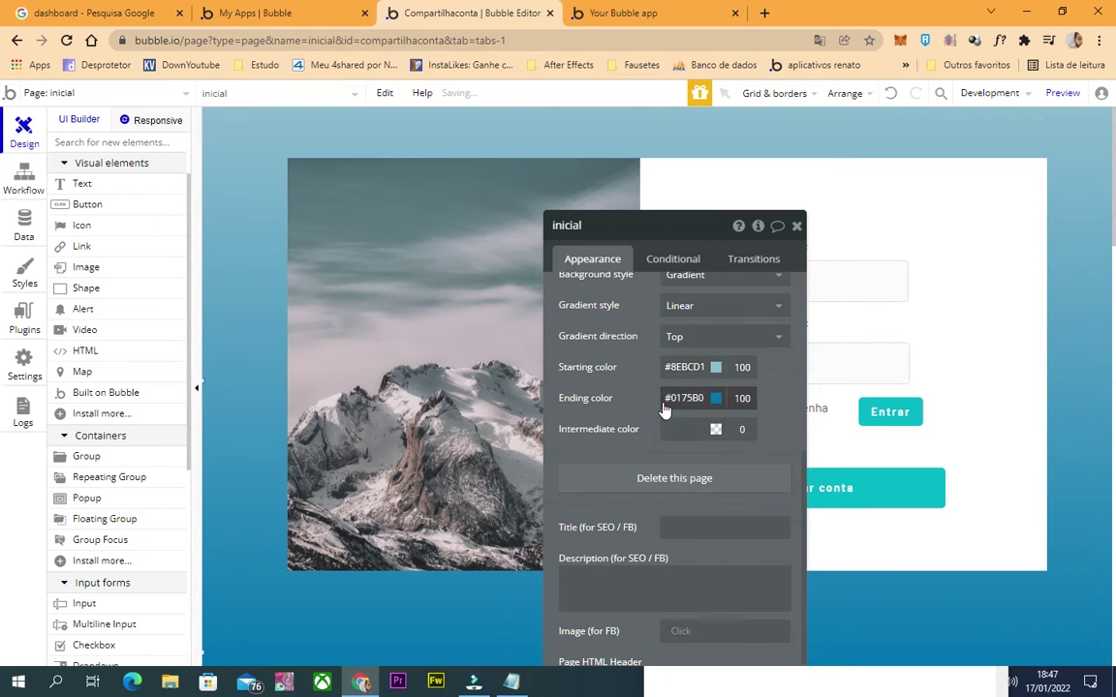
left_click_drag(684, 224, 571, 158)
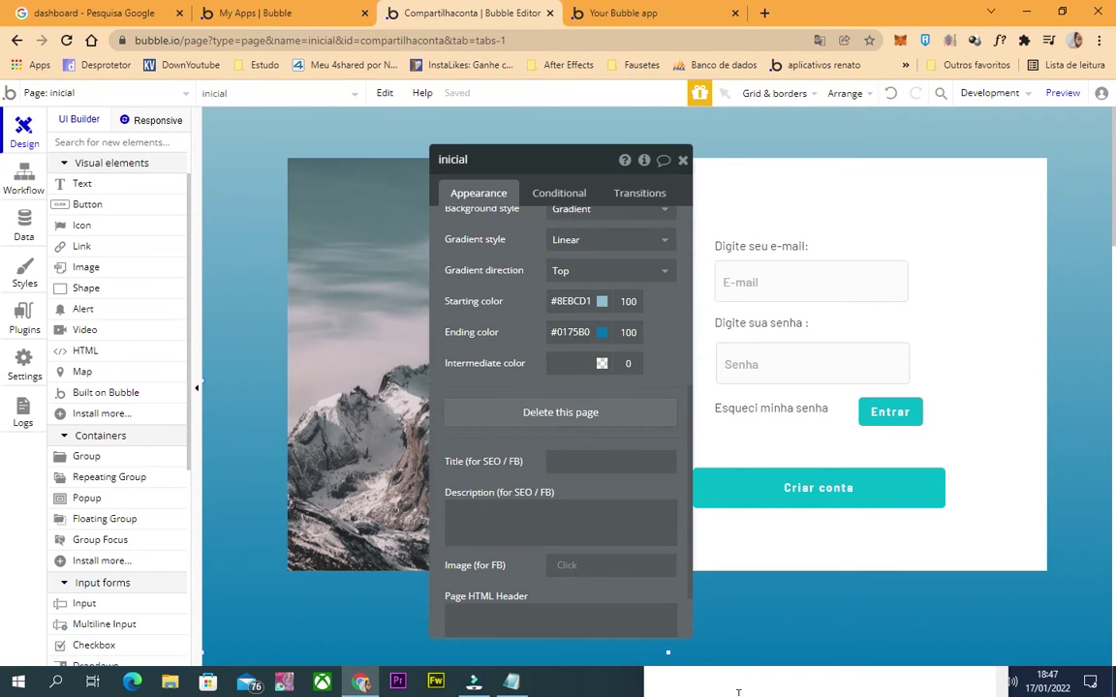
key("alt+Tab")
key("ctrl+c")
left_click(571, 301)
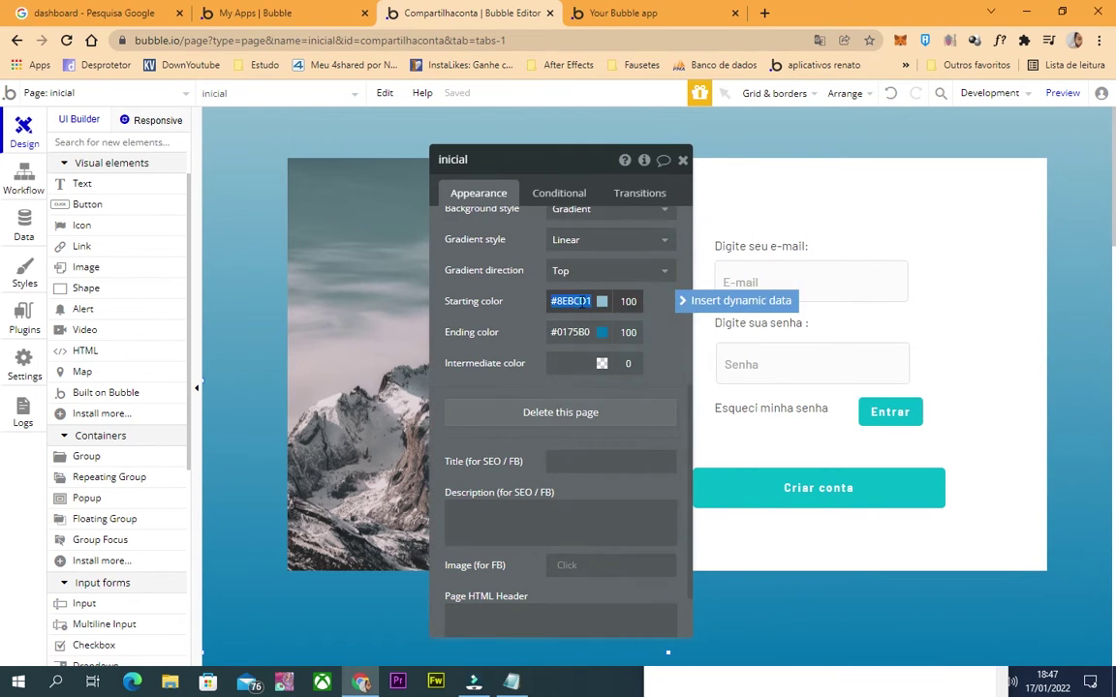
key("ctrl+v")
Paste the ending gradient colour #0175B0 into Notepad and reopen the Header reusable element.
left_click(568, 332)
key("ctrl+a")
key("ctrl+c")
key("alt+Tab")
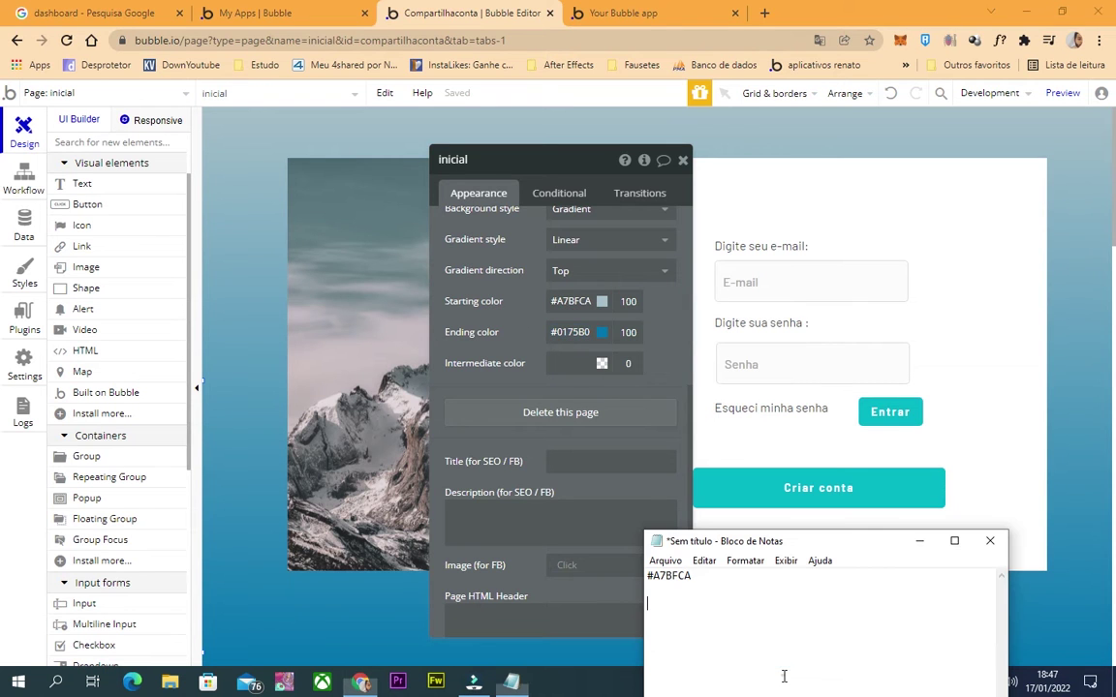
key("ctrl+v")
left_click(66, 92)
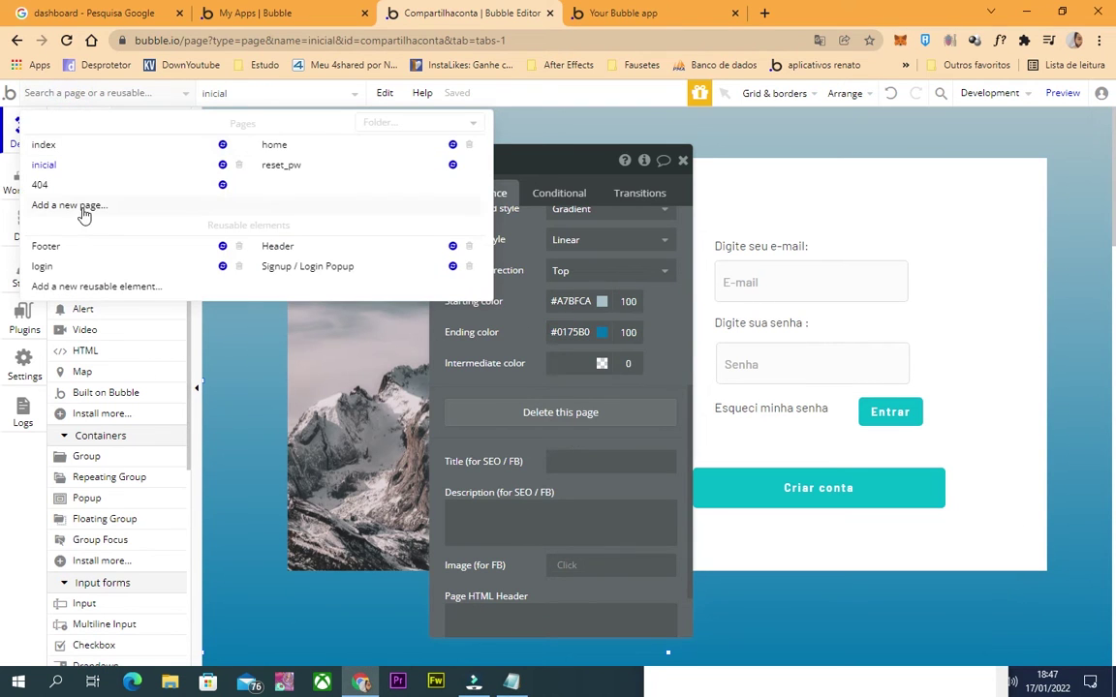
left_click(271, 247)
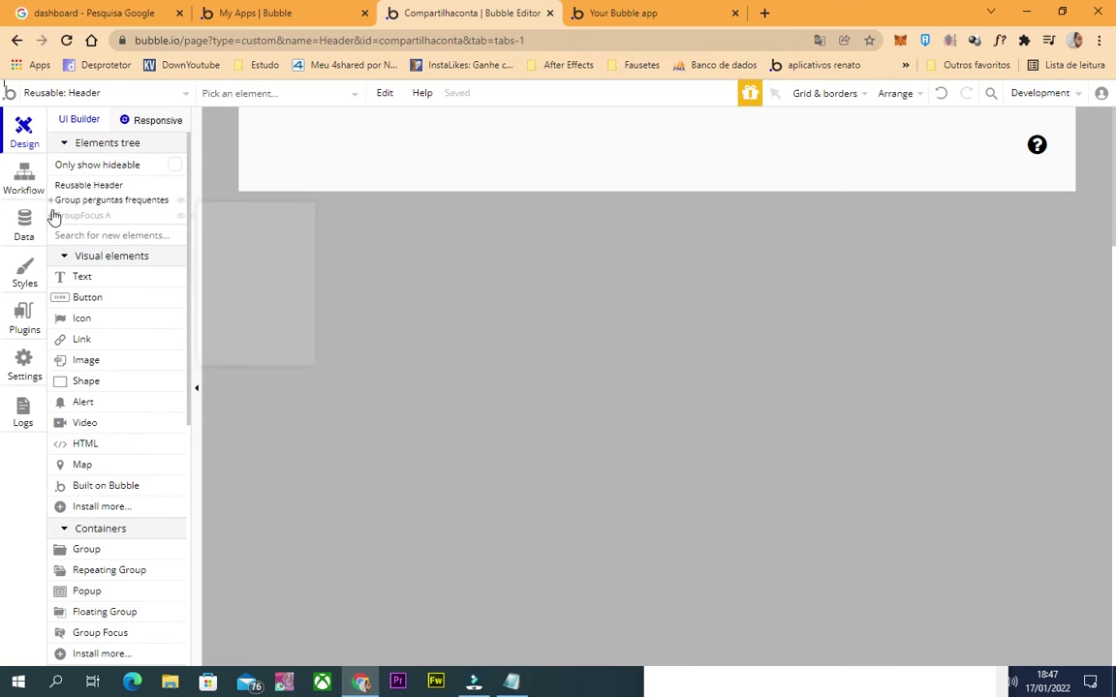
Paste the starting gradient colour code from the colour note into GroupFocus A.
left_click(51, 215)
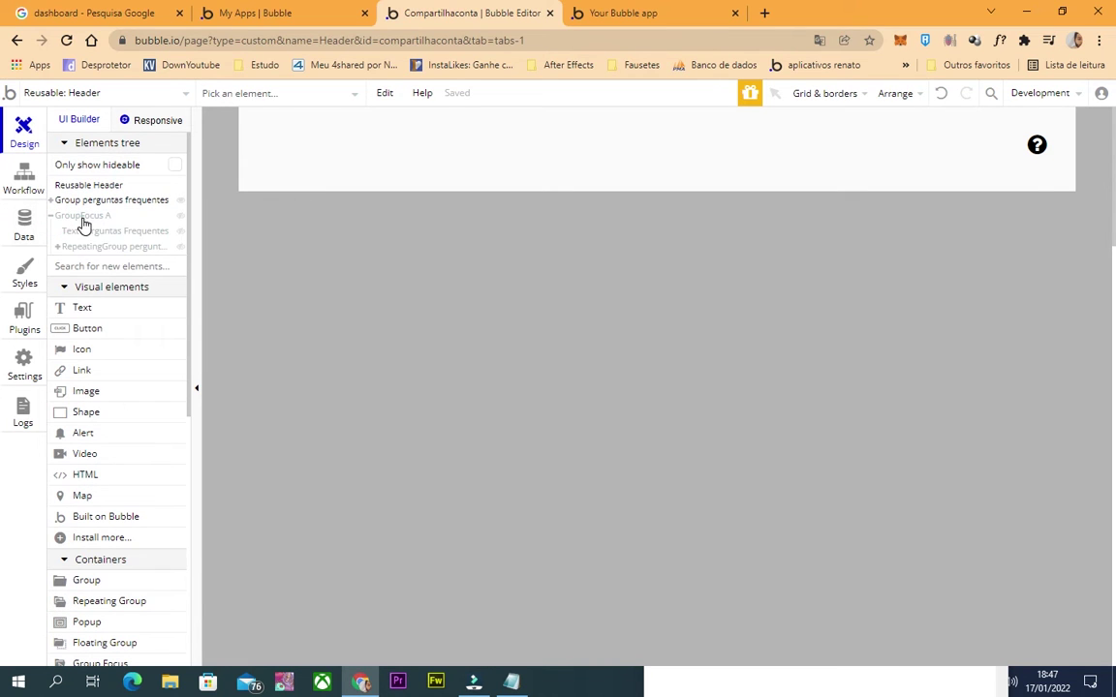
left_click(83, 217)
key("alt+Tab")
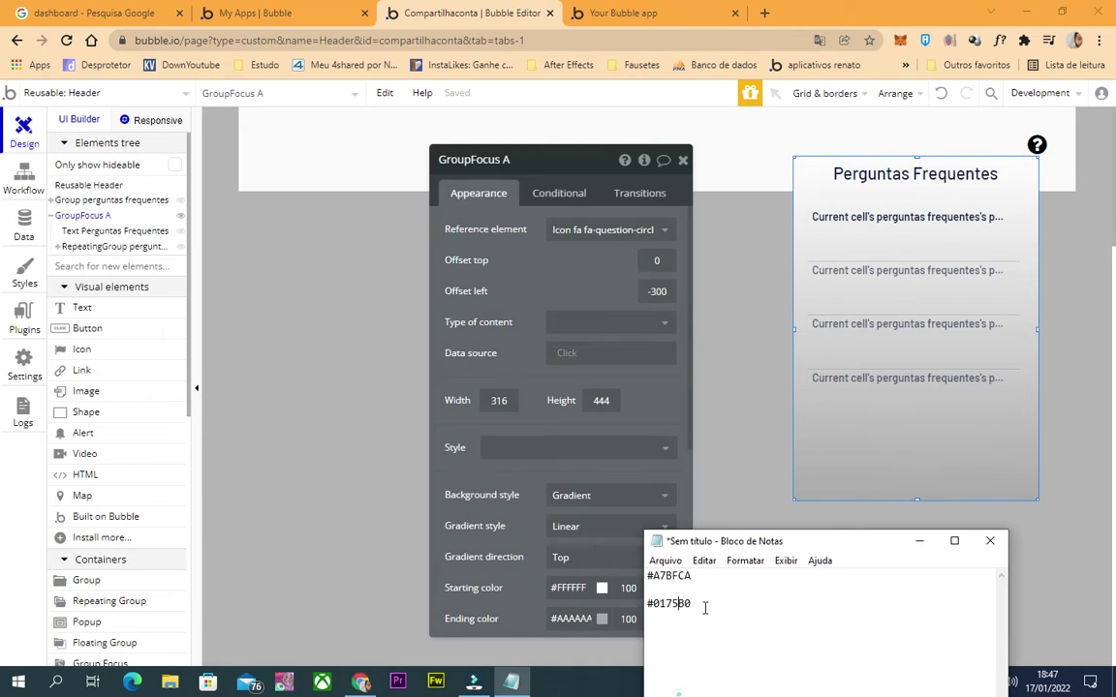
double_click(710, 575)
left_click(832, 449)
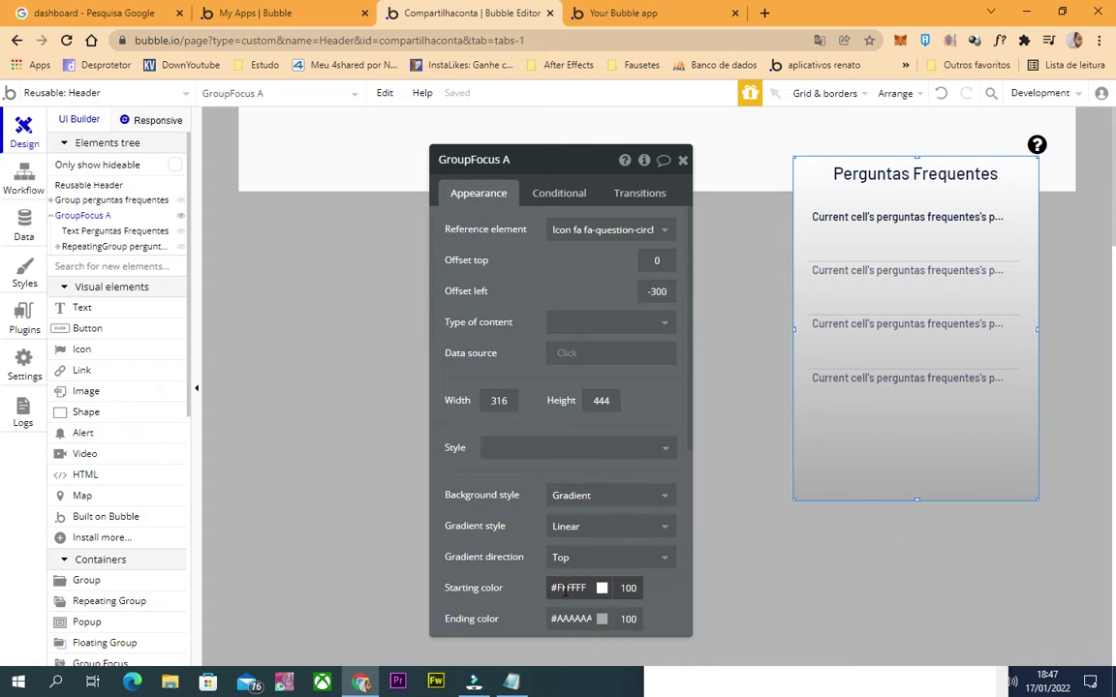
left_click(564, 589)
left_click(553, 169)
scroll(463, 269, "down", 5)
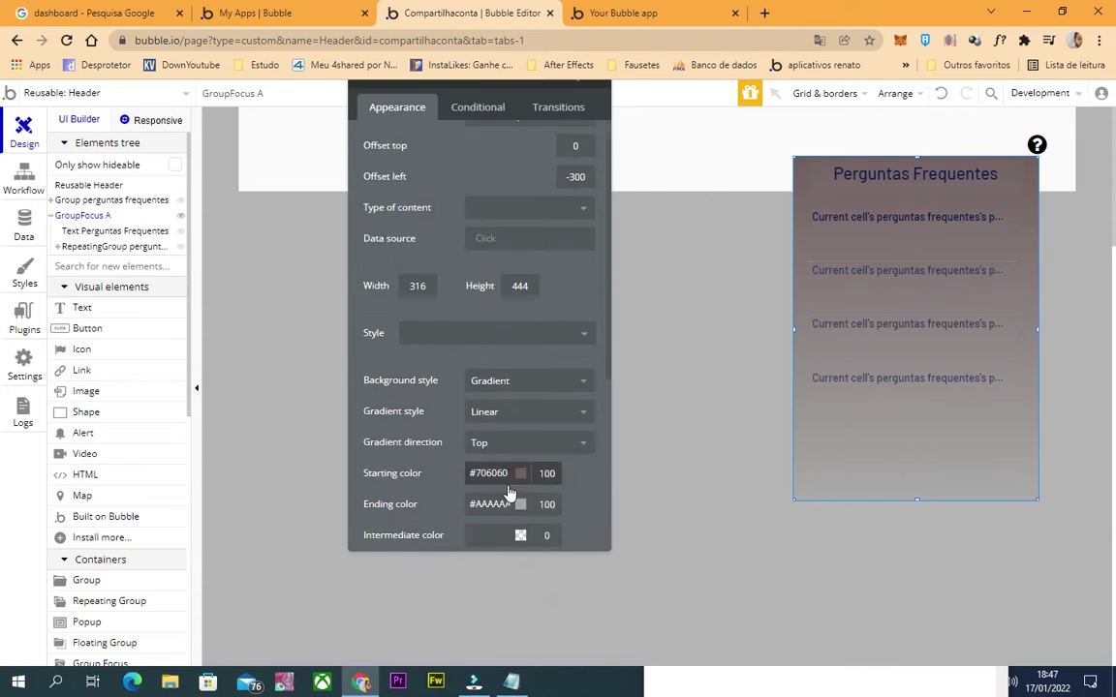
double_click(482, 269)
key("ctrl+v")
Set GroupFocus A's gradient ending colour to blue #0175B0.
key("alt+Tab")
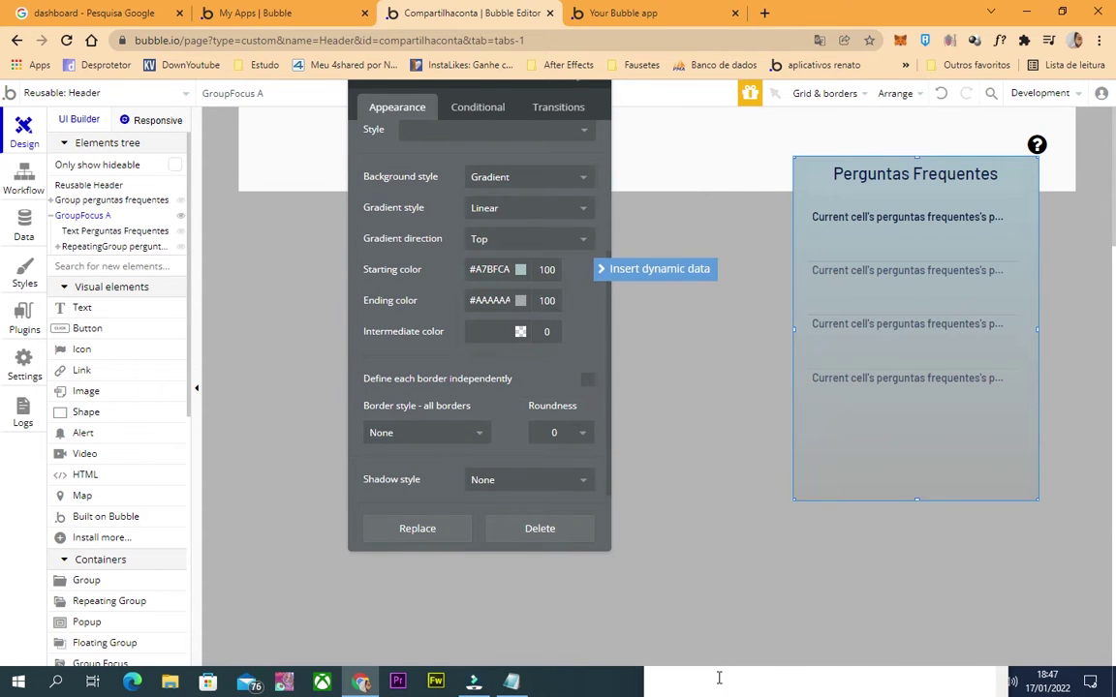
double_click(717, 607)
key("alt+Tab")
left_click(391, 318)
scroll(391, 319, "down", 2)
double_click(501, 201)
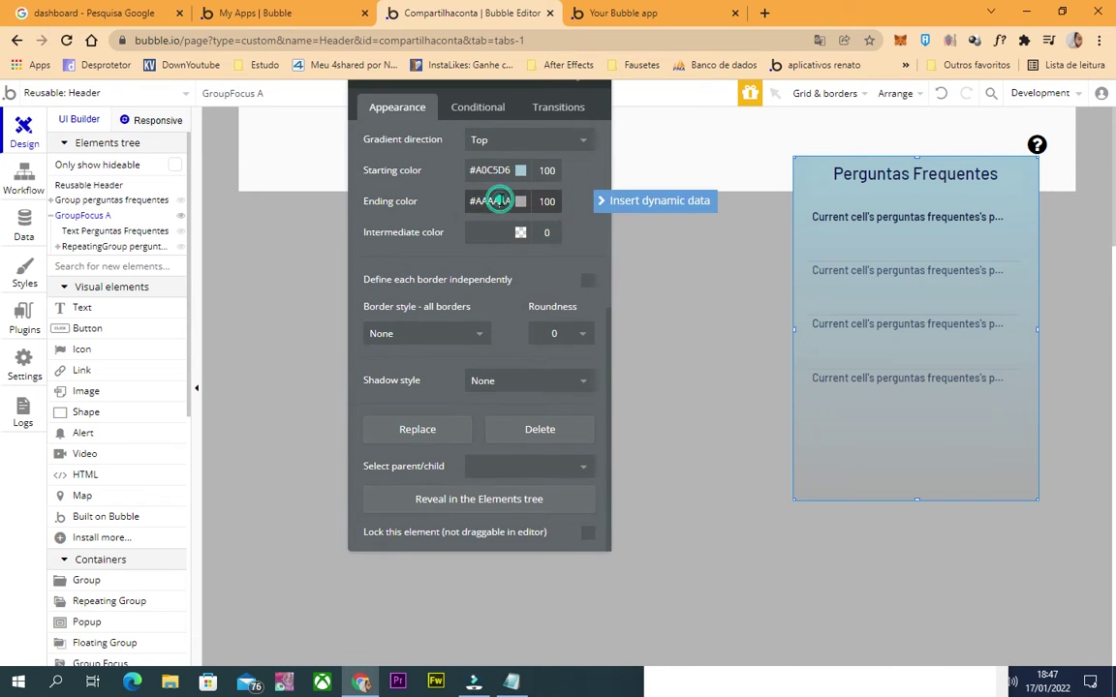
key("ctrl+v")
left_click(414, 211)
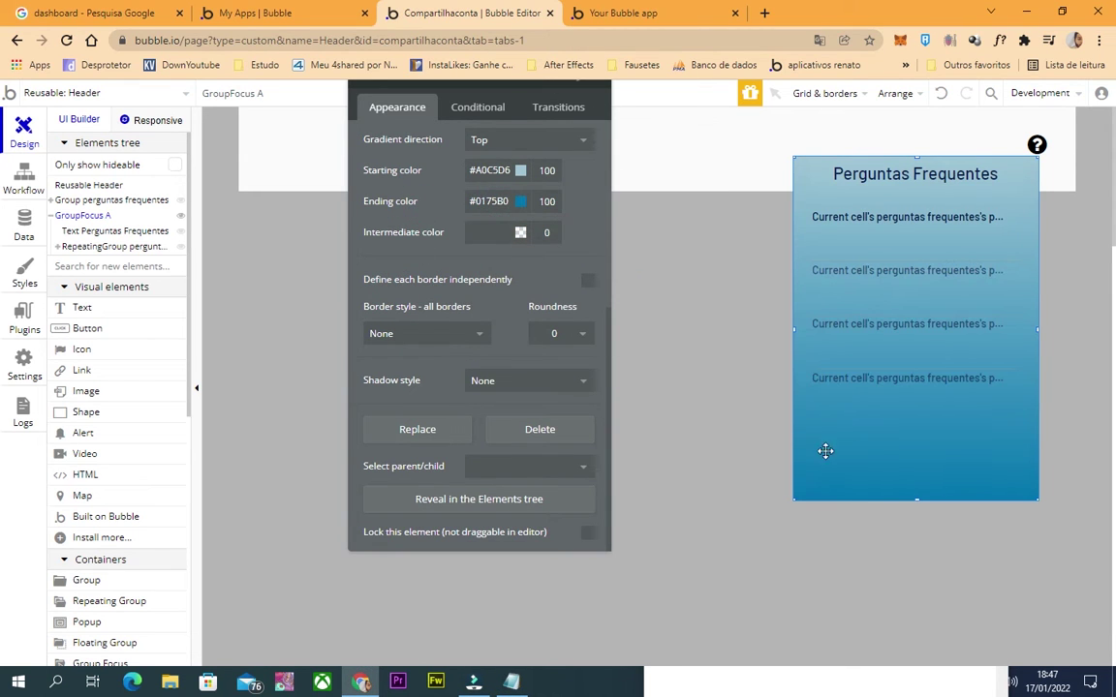
Give GroupFocus A corner roundness 10 and close its settings.
left_click(584, 334)
left_click(565, 446)
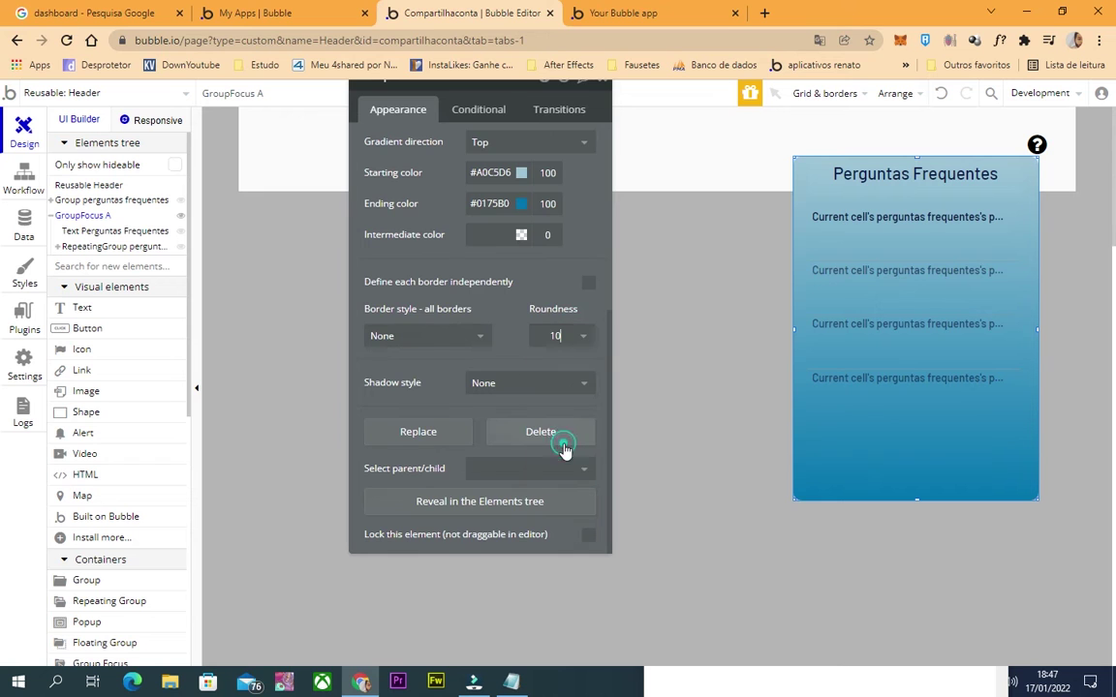
scroll(430, 172, "up", 5)
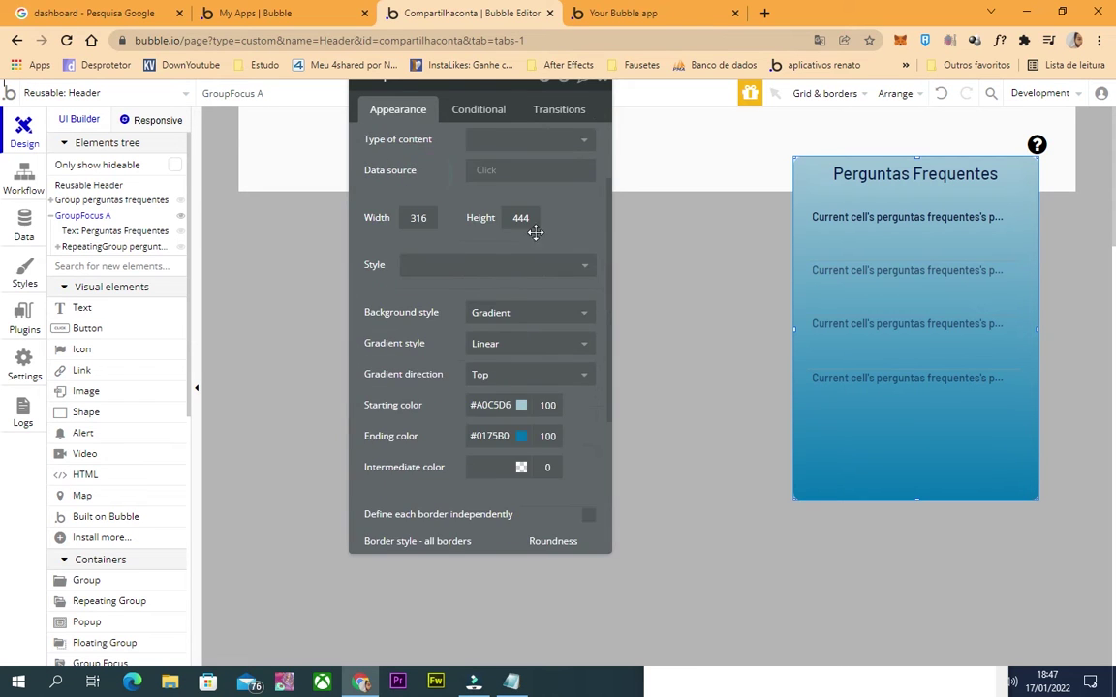
left_click(437, 180)
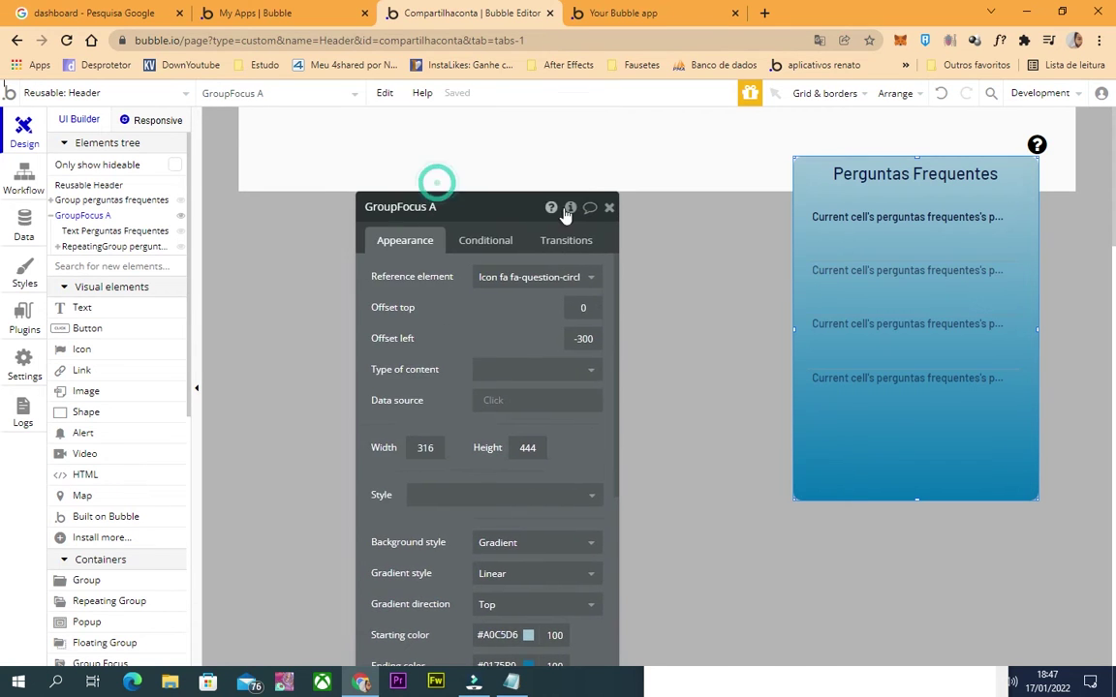
left_click(611, 208)
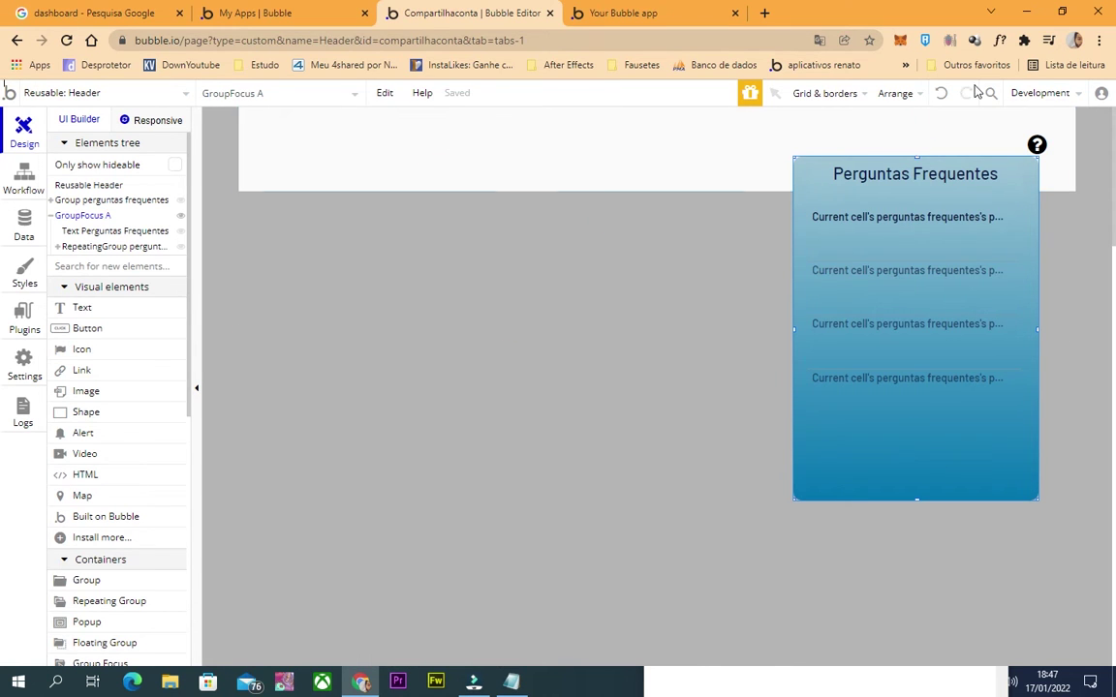
Duplicate the header's question-mark icon and place the copy to its left.
left_click(1037, 146)
key("ctrl+c")
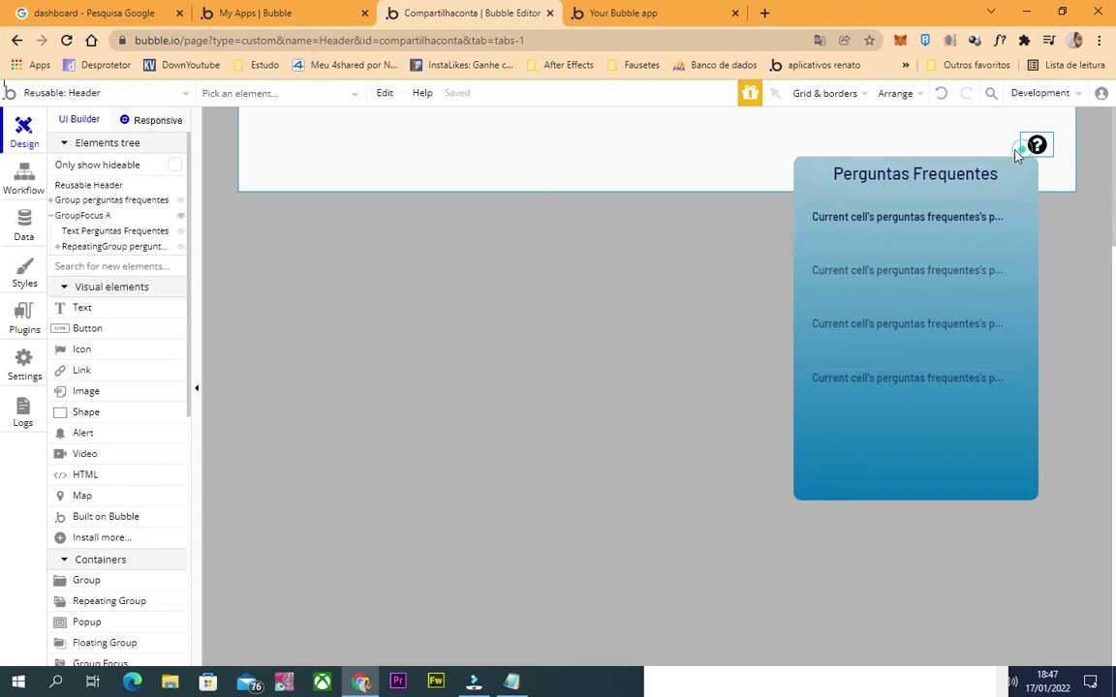
key("ctrl+v")
left_click_drag(1007, 147, 979, 145)
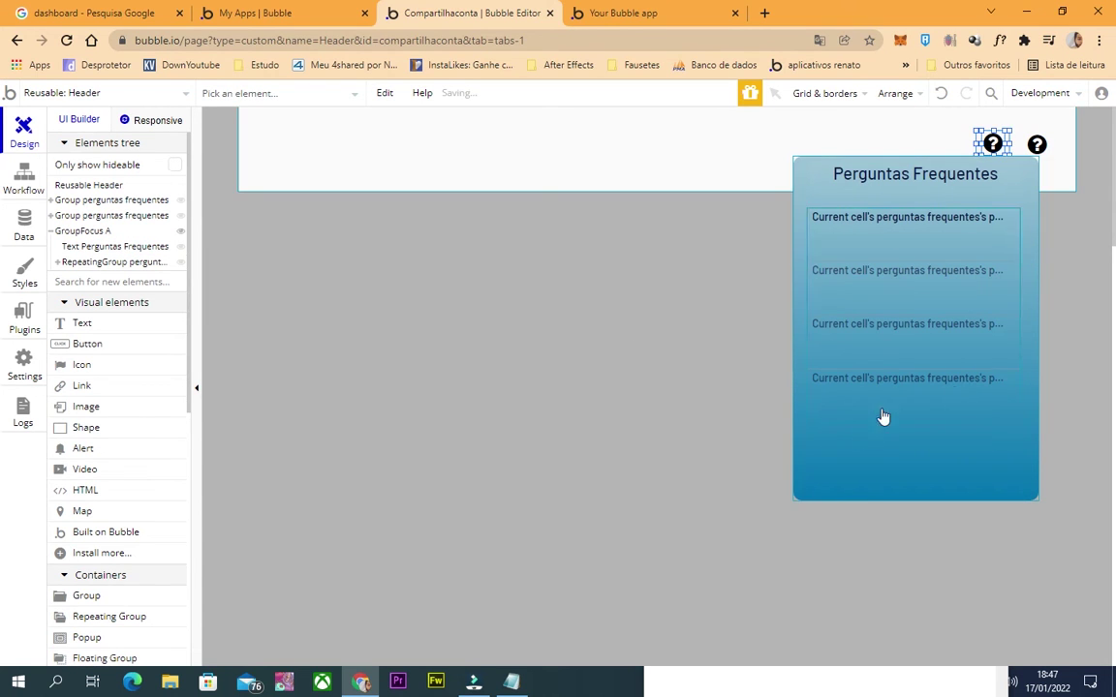
Collapse and hide GroupFocus A in the Elements tree.
left_click(717, 431)
left_click(50, 230)
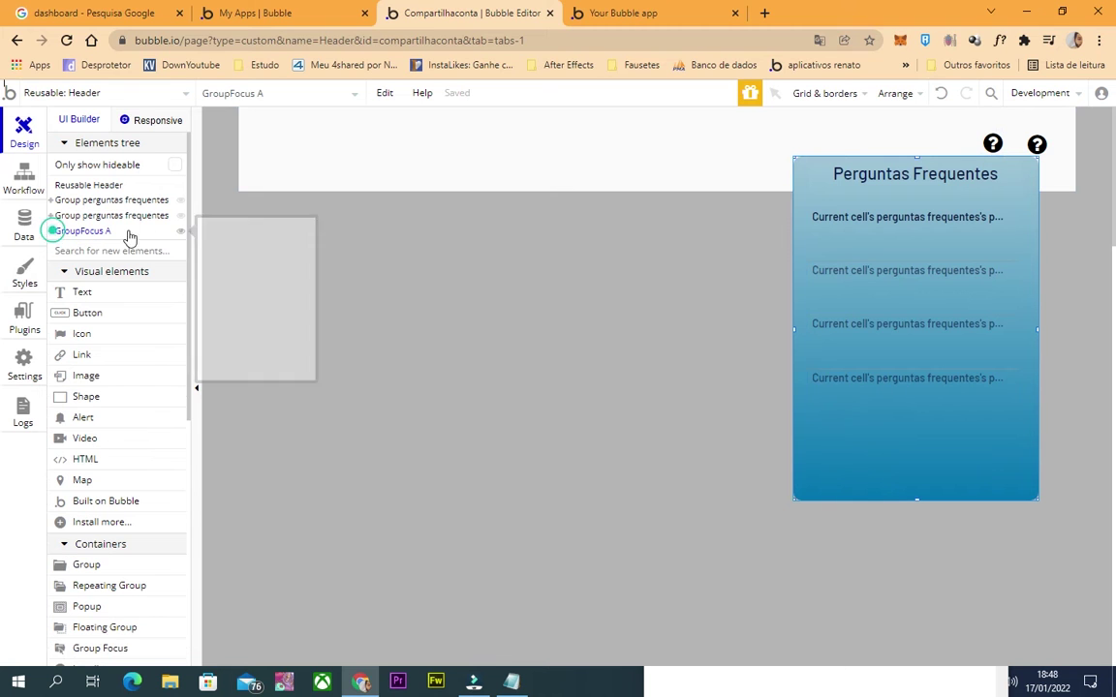
left_click(178, 232)
Turn the copied icon into fa-exclamation-circle and close its settings.
left_click(996, 144)
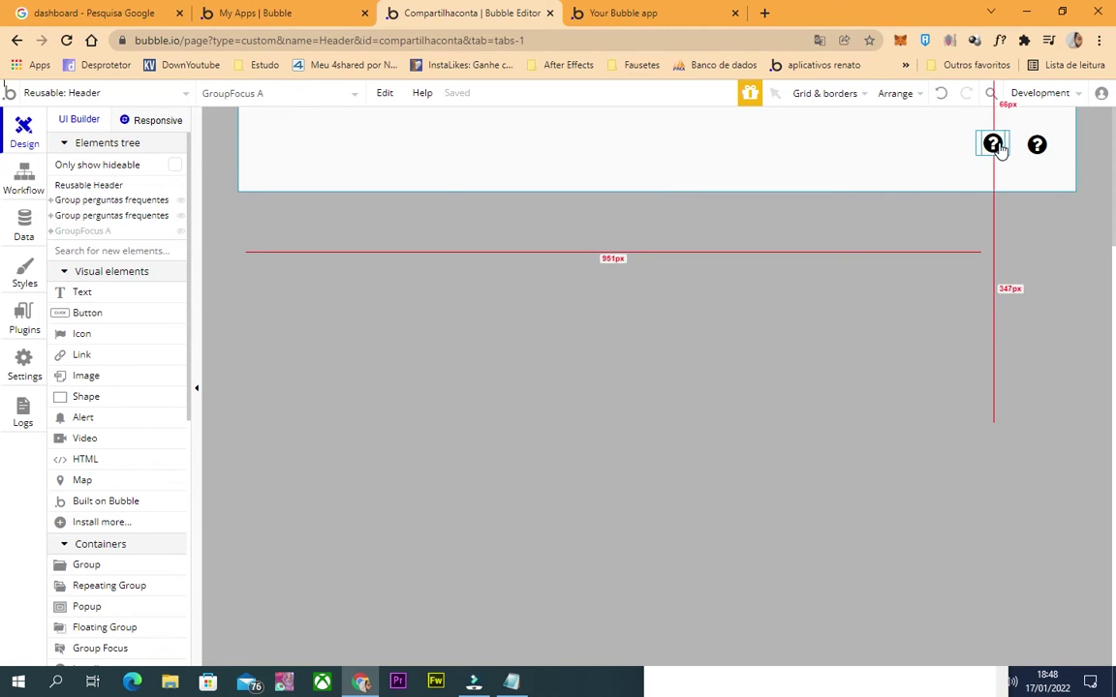
left_click_drag(976, 150, 994, 155)
double_click(992, 144)
left_click(533, 277)
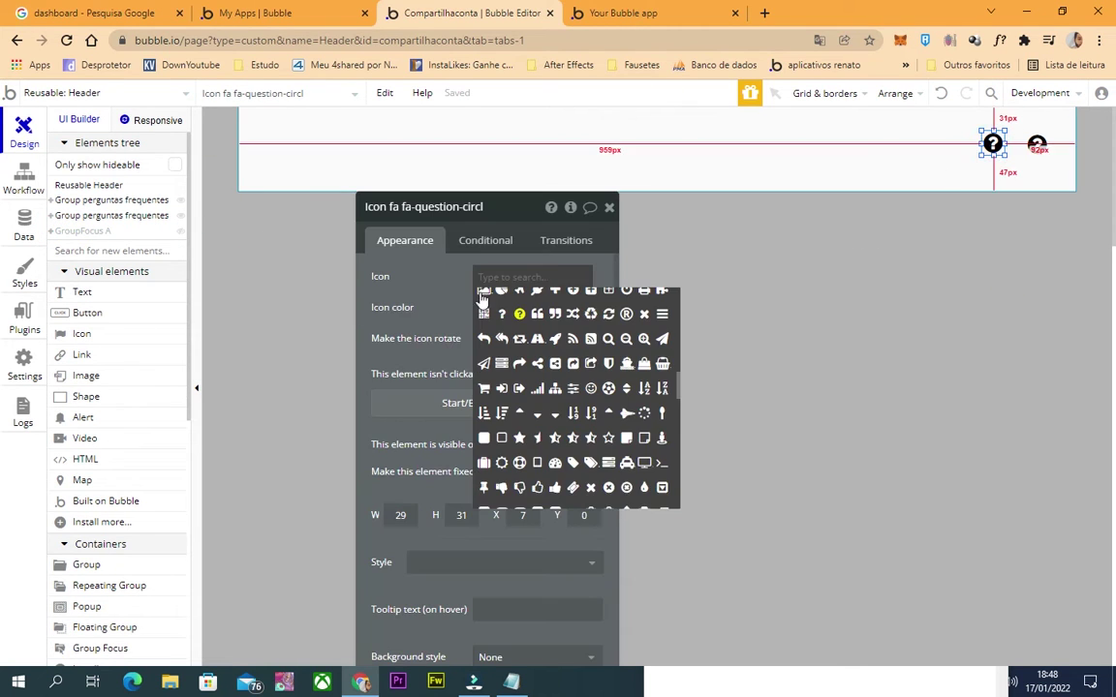
scroll(596, 433, "up", 3)
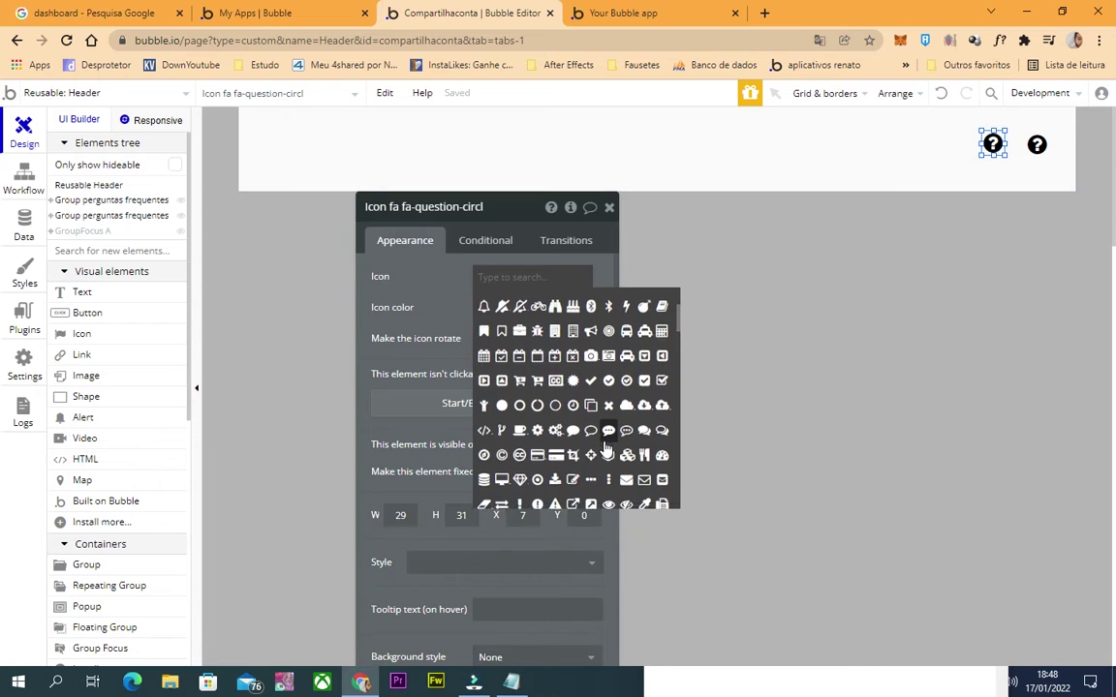
scroll(601, 407, "up", 3)
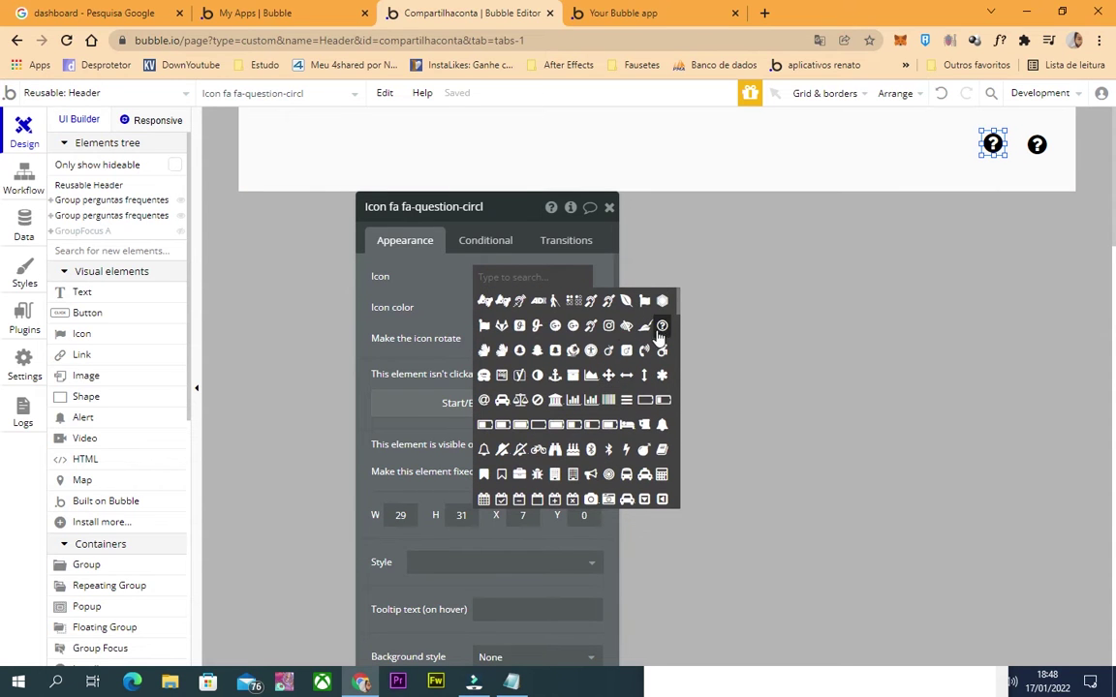
scroll(562, 410, "down", 3)
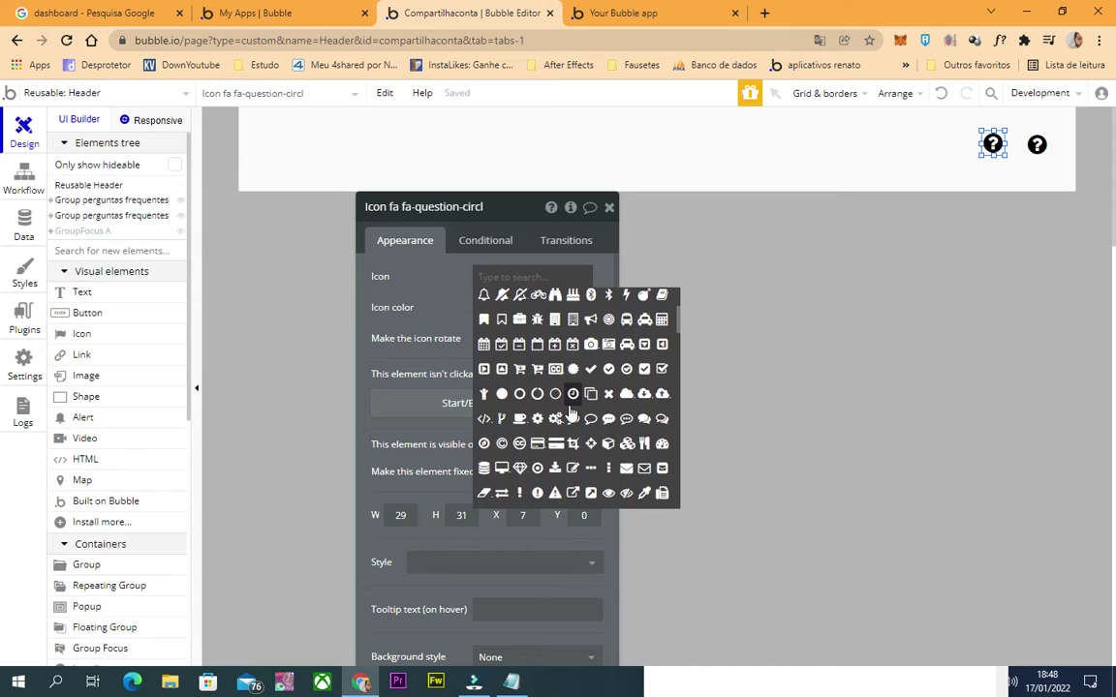
scroll(600, 407, "down", 3)
scroll(571, 426, "down", 5)
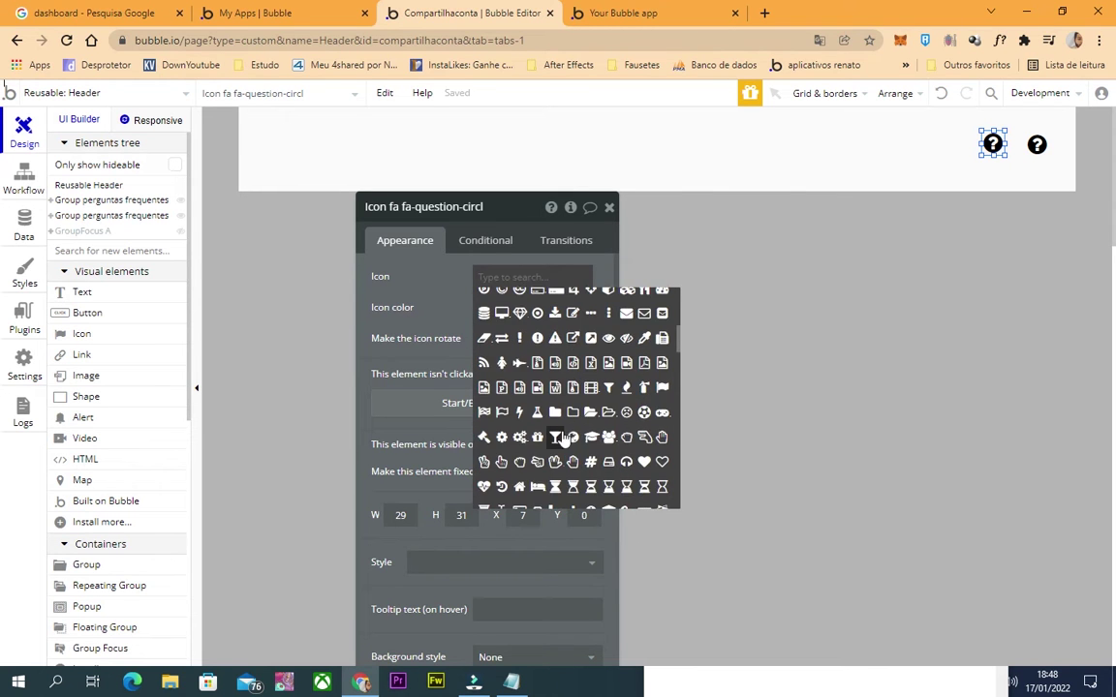
scroll(575, 437, "up", 2)
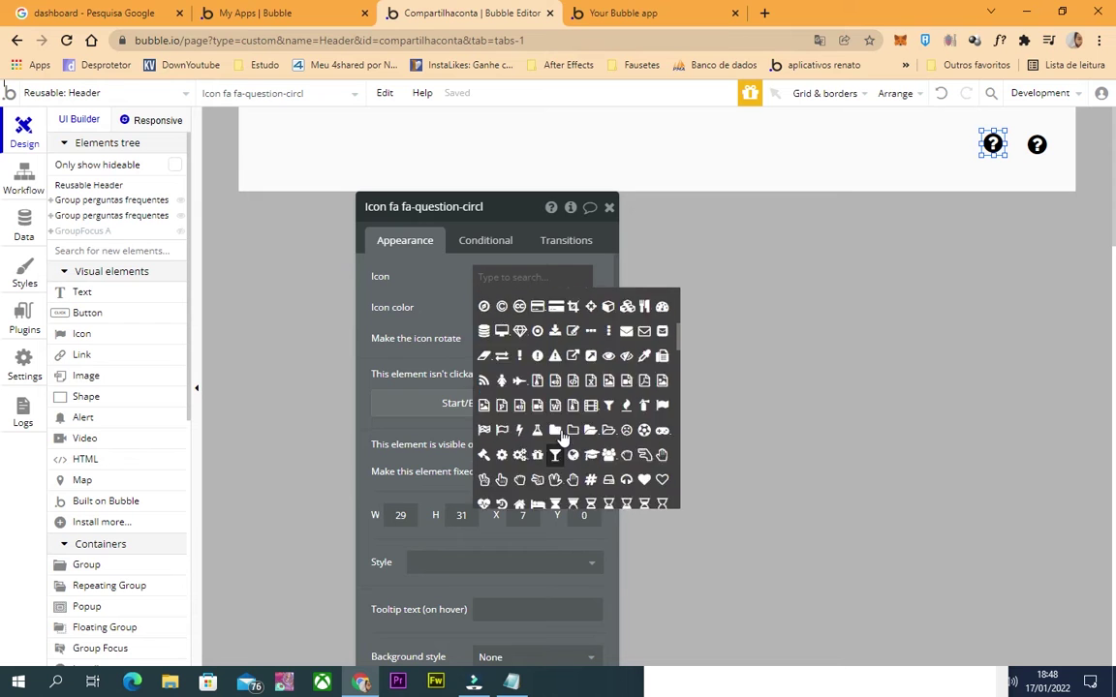
left_click(520, 373)
left_click(609, 206)
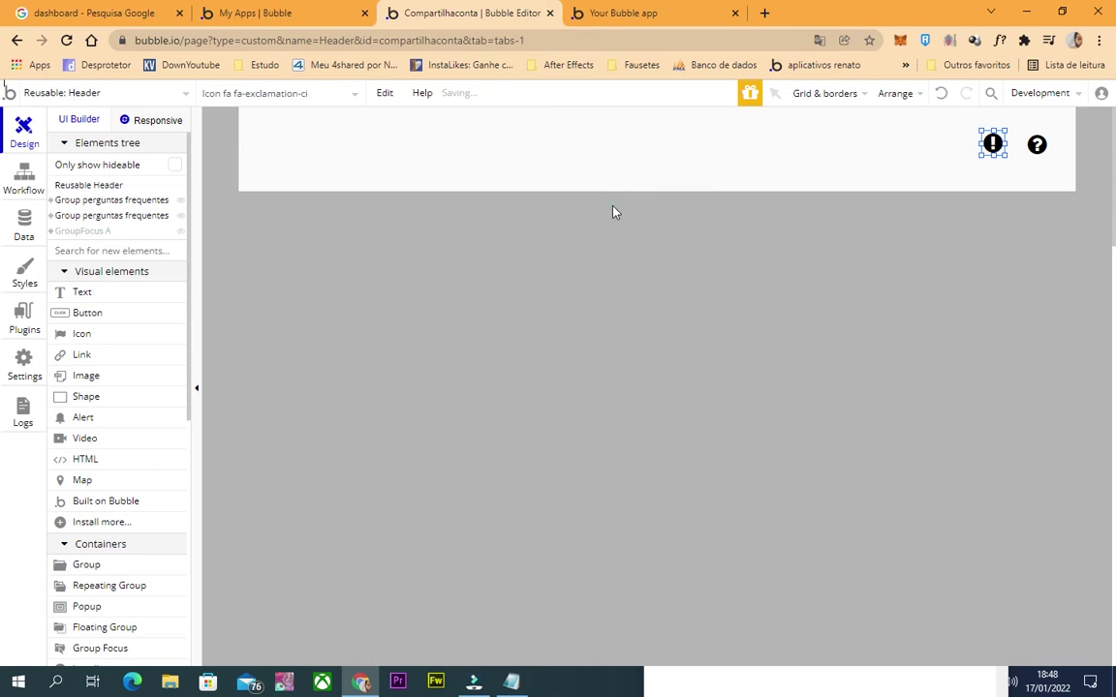
scroll(107, 475, "down", 3)
scroll(90, 388, "up", 3)
scroll(112, 557, "down", 2)
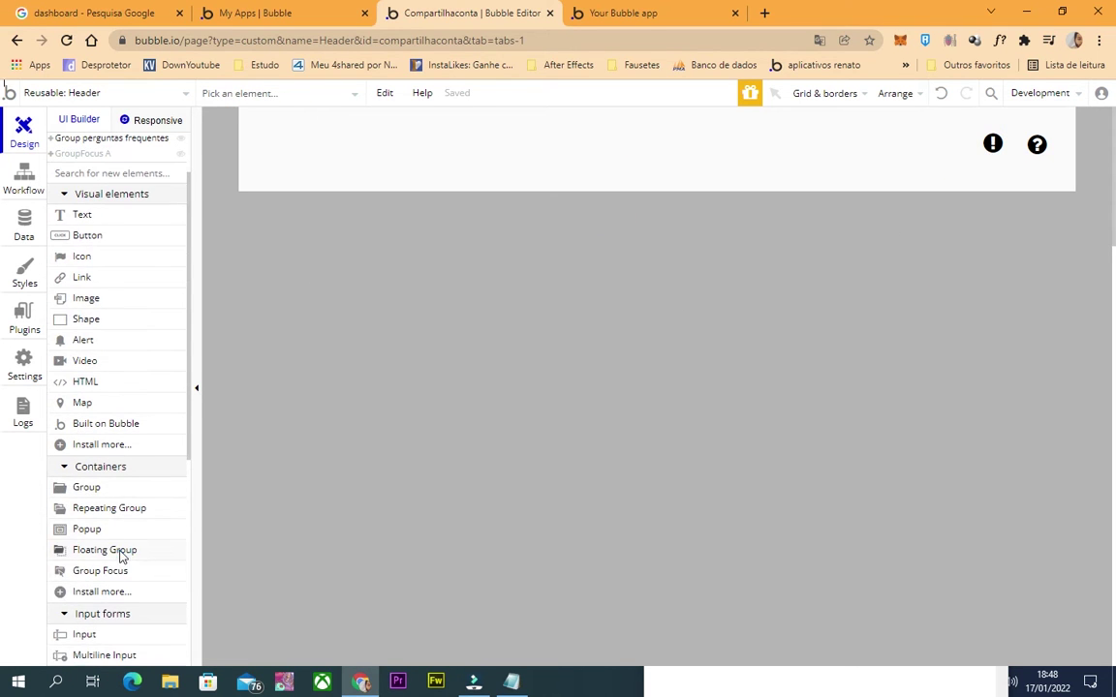
Draw GroupFocus B and set its reference element to the exclamation icon.
left_click(105, 572)
left_click_drag(488, 119, 370, 276)
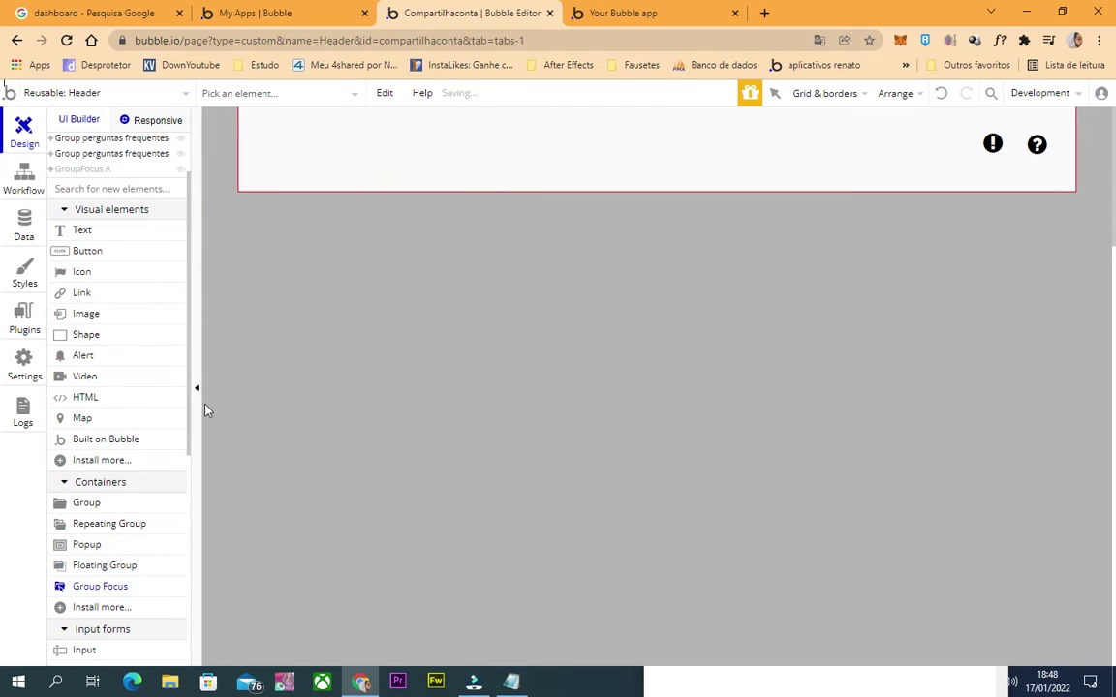
left_click(991, 148)
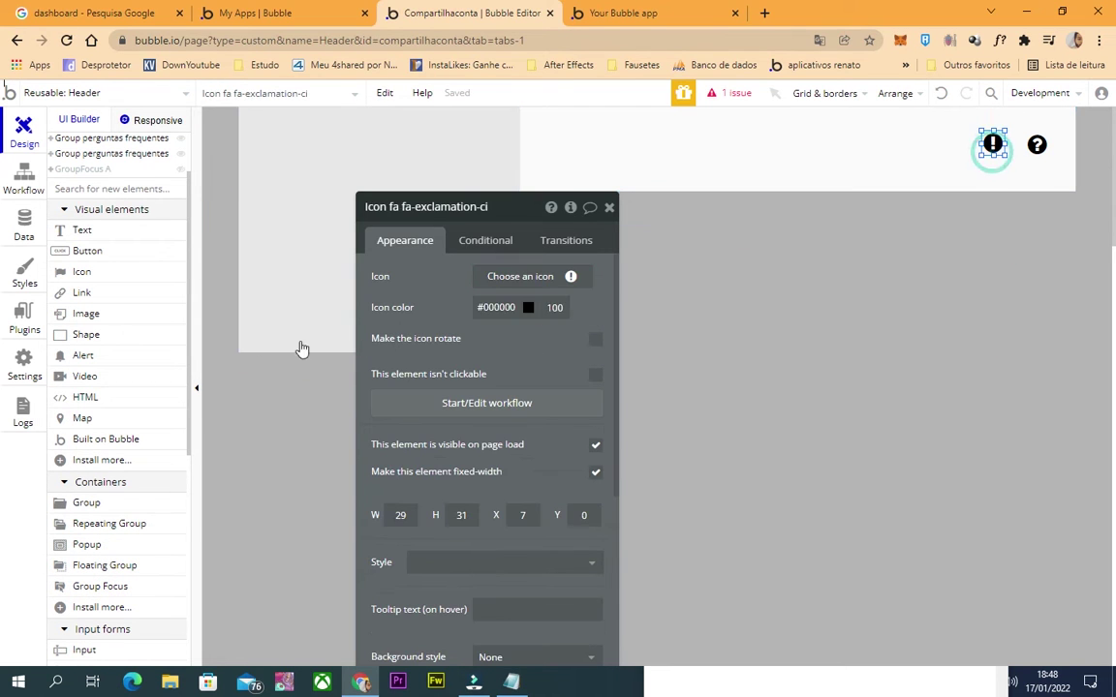
left_click(500, 206)
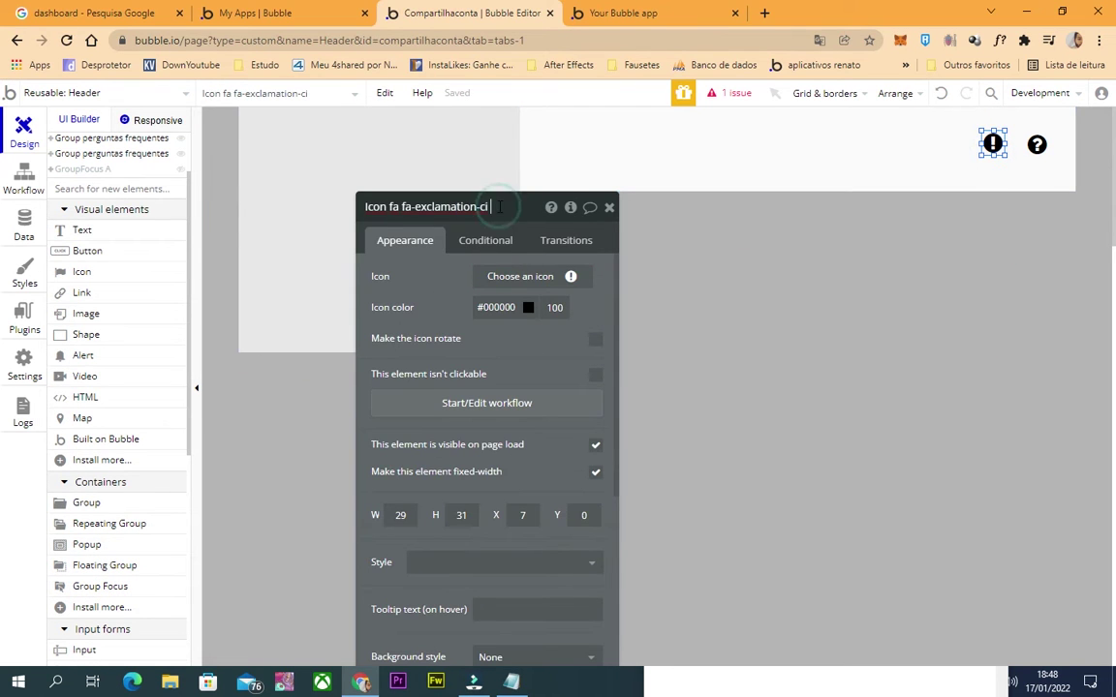
key("ctrl+a")
left_click(309, 145)
left_click(500, 272)
left_click(521, 301)
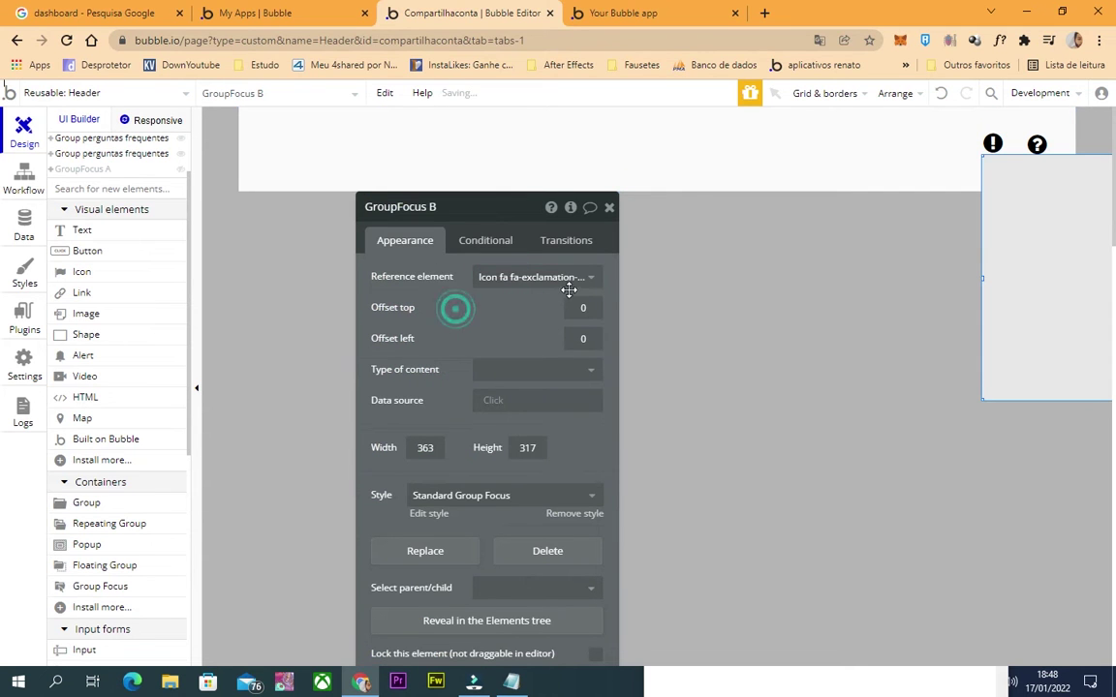
Give GroupFocus B offset left -350 and height 439, then draw a text inside.
left_click(571, 341)
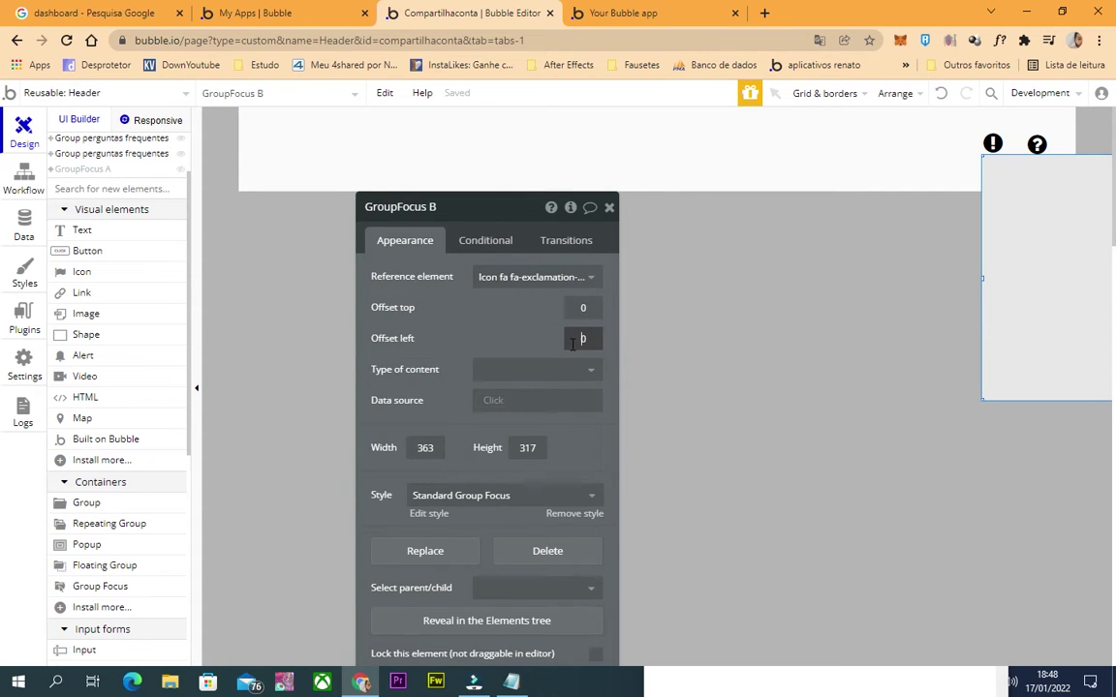
type("-400")
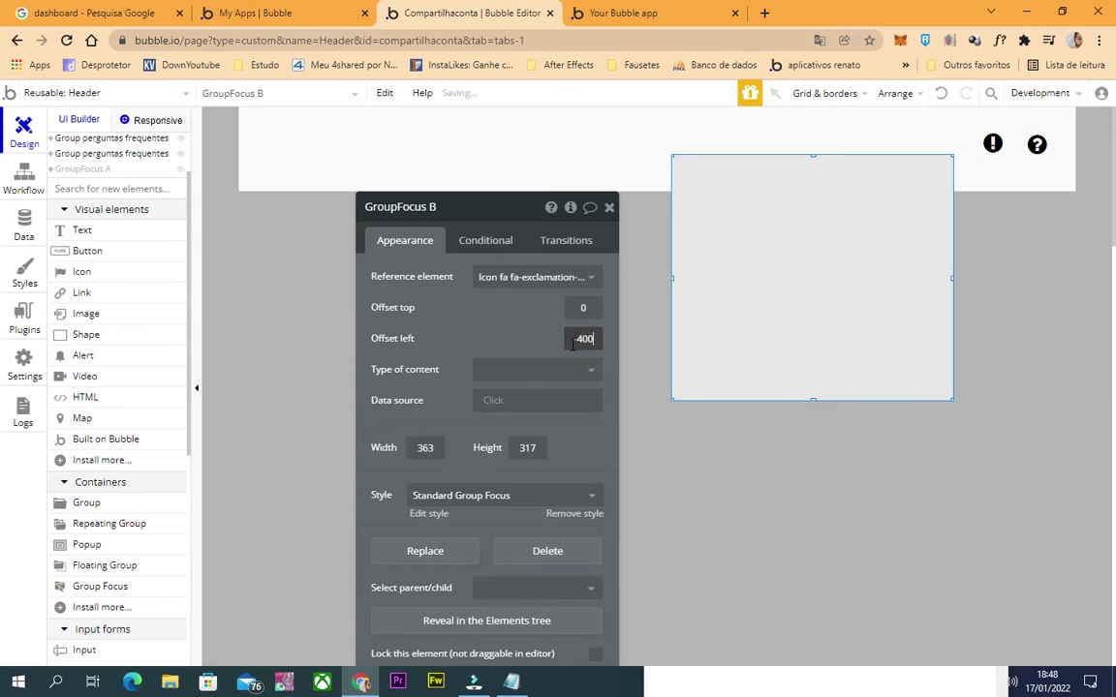
type("-380")
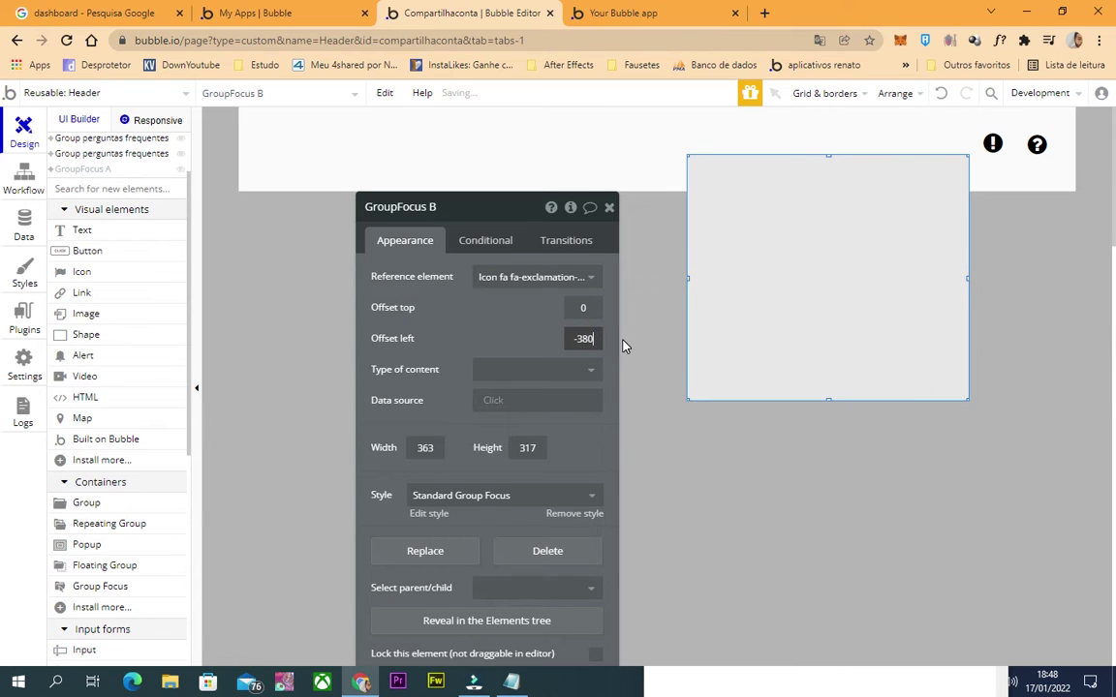
type("-350")
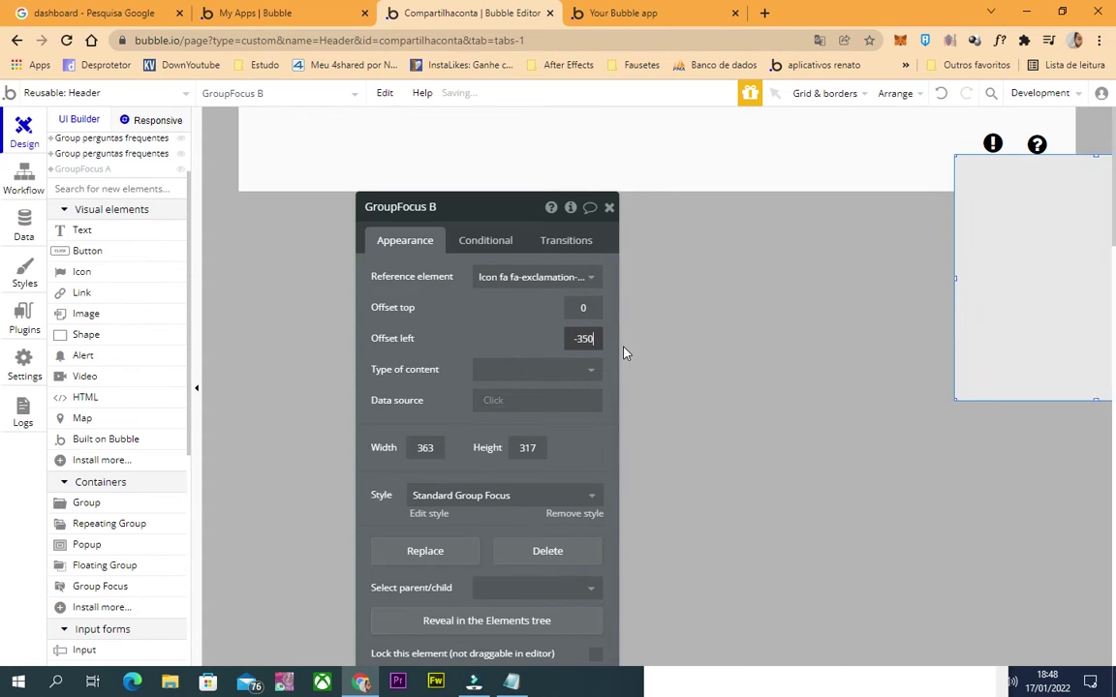
left_click(512, 327)
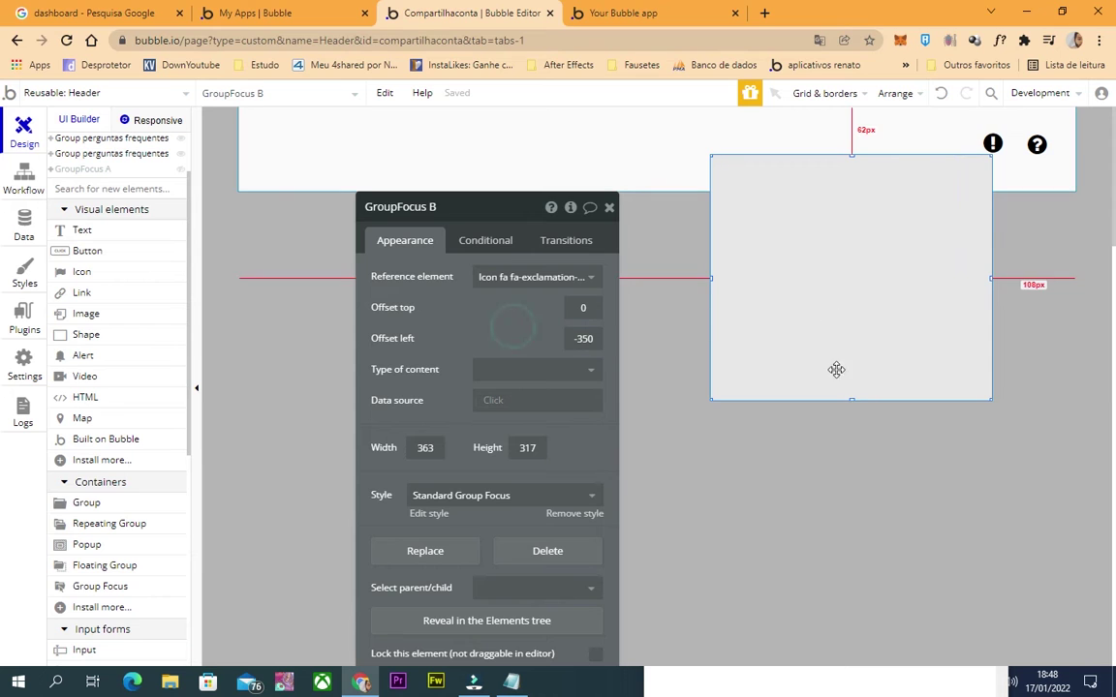
left_click(853, 396)
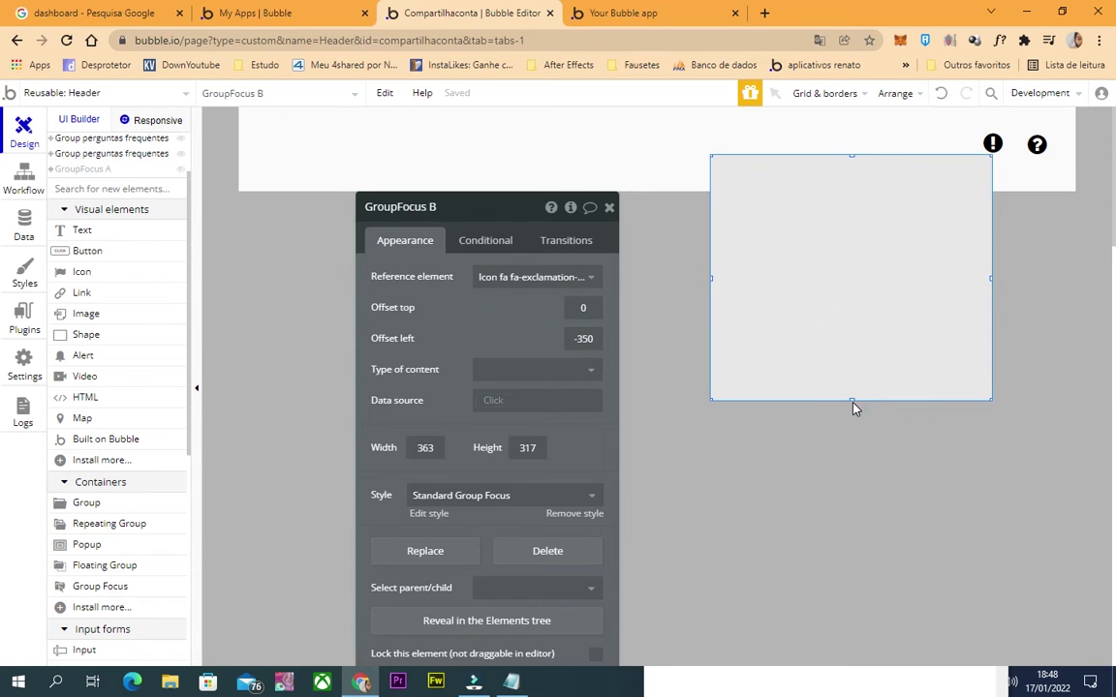
left_click_drag(851, 400, 851, 493)
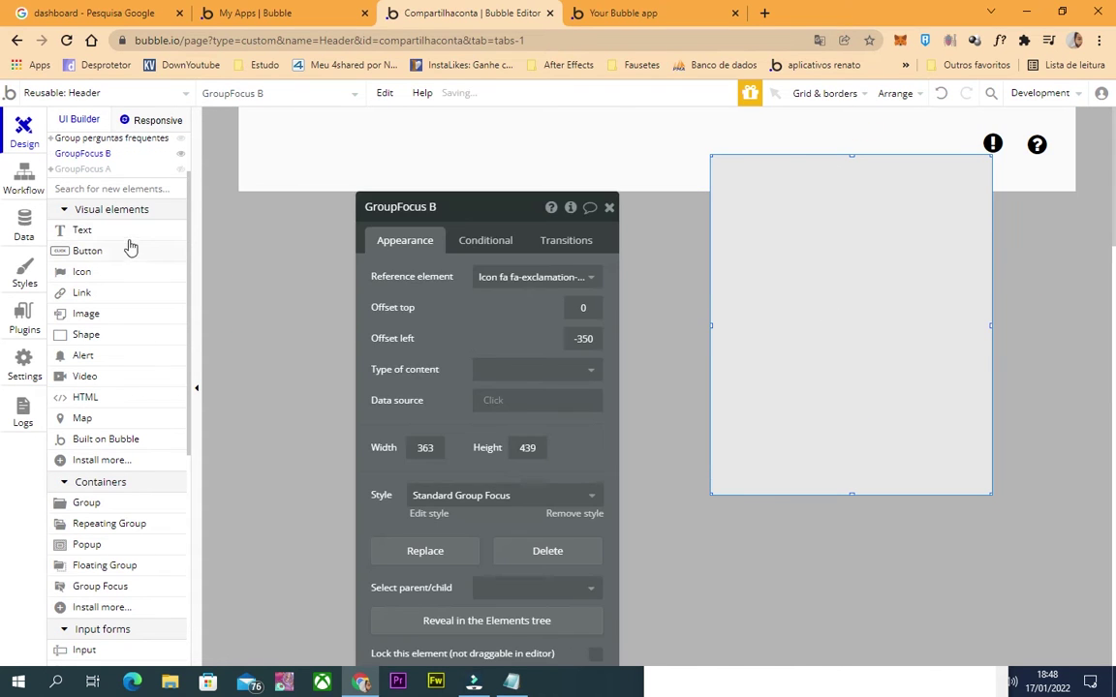
left_click(114, 230)
left_click_drag(723, 200, 963, 165)
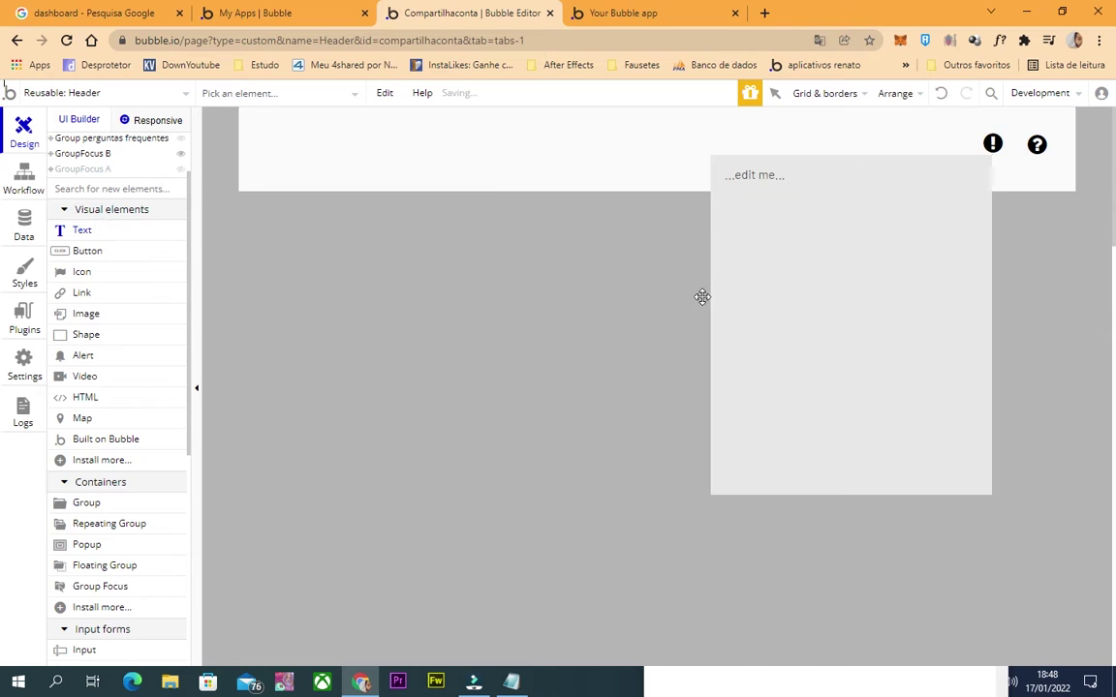
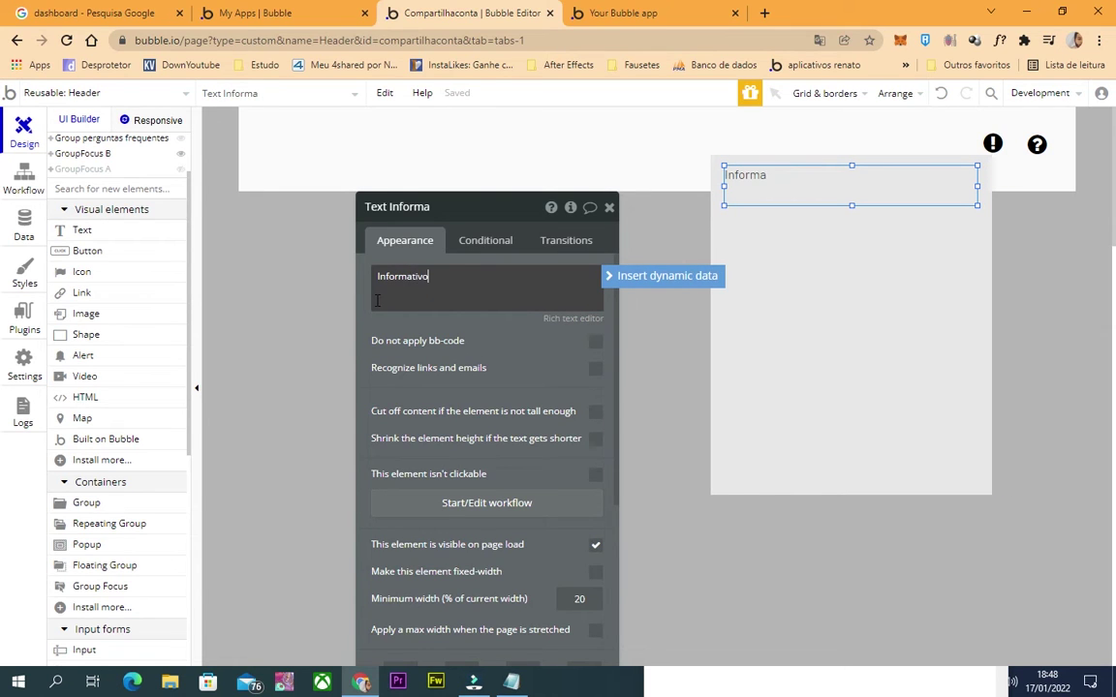
Delete the old Informativo text and draw a new text box across the popup's top.
left_click(504, 336)
scroll(535, 519, "down", 3)
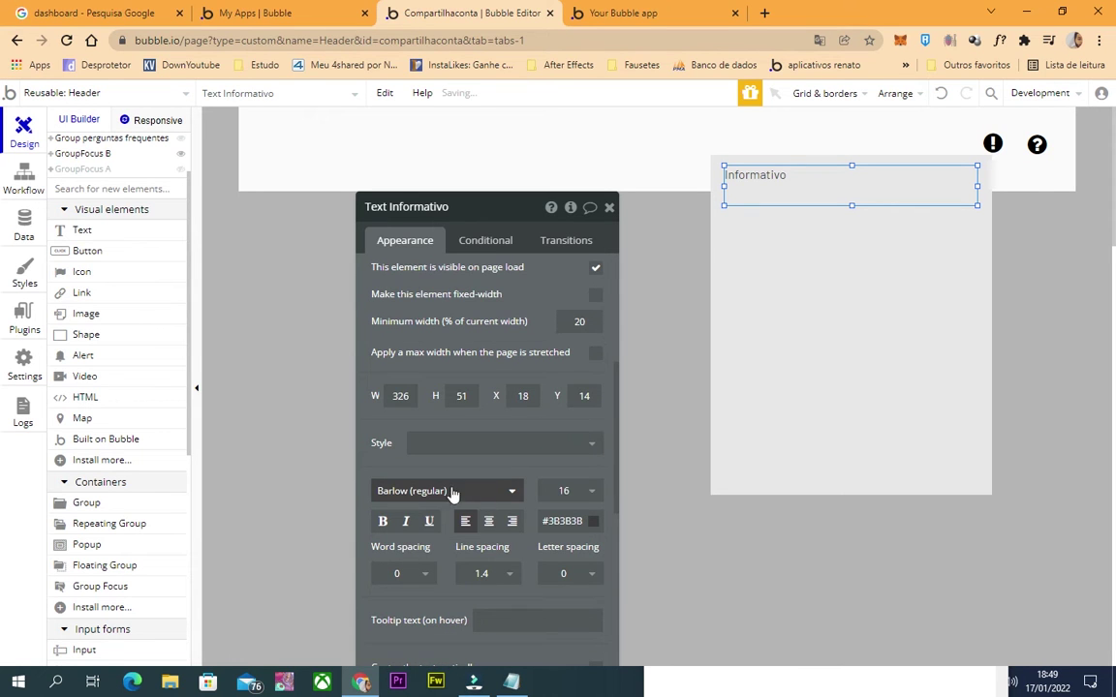
left_click(731, 160)
left_click(776, 169)
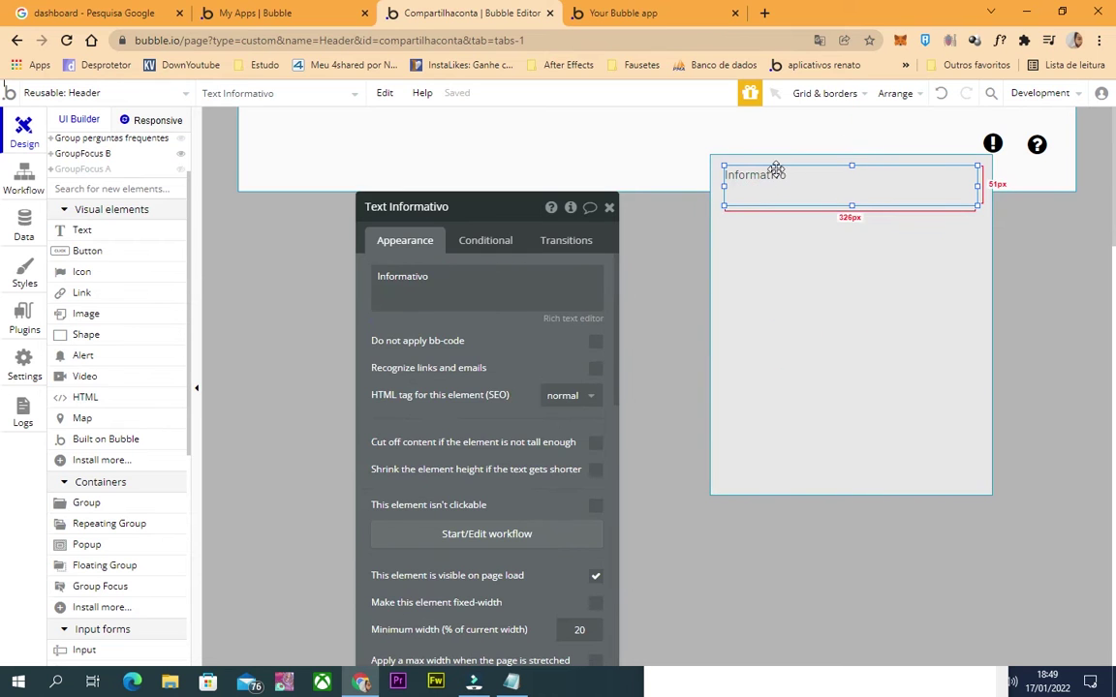
key("Delete")
left_click(83, 230)
left_click_drag(733, 189, 969, 164)
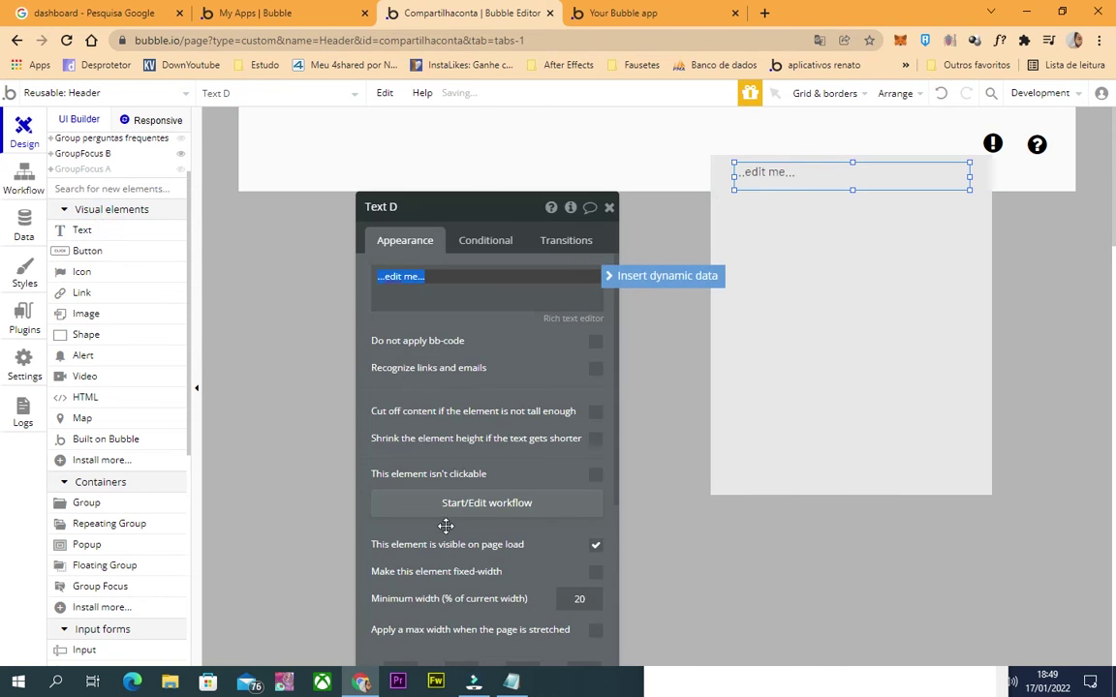
Apply then detach the H2 Heading - Dark style, enter 'Informativo' and centre-align it.
scroll(446, 525, "down", 4)
left_click(485, 414)
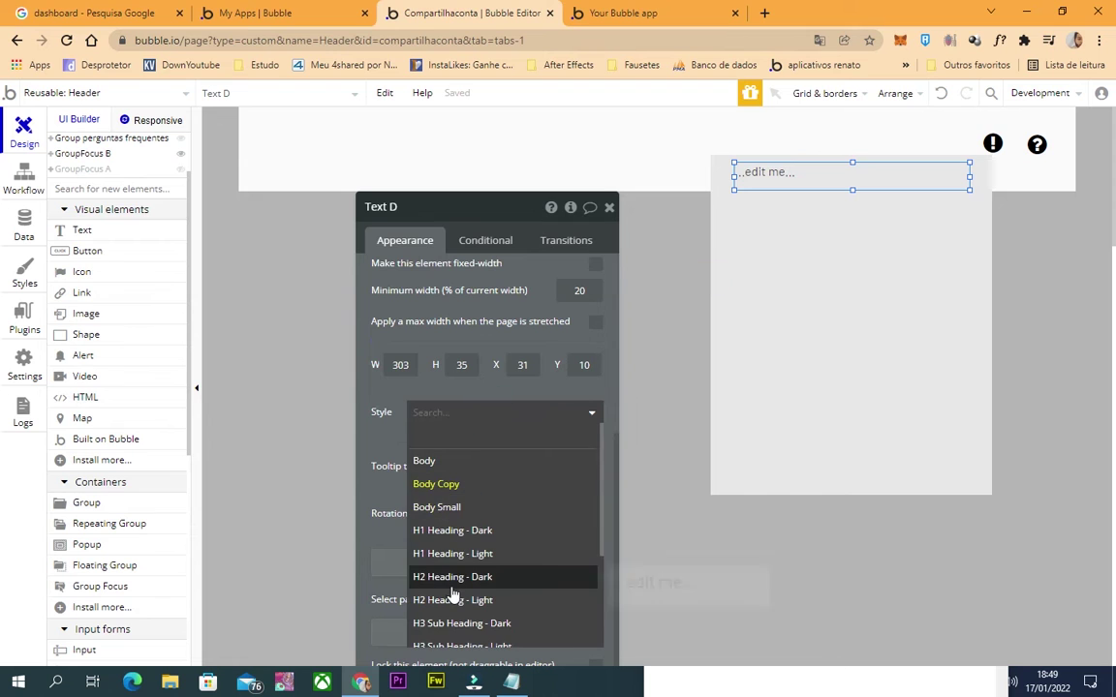
left_click(454, 579)
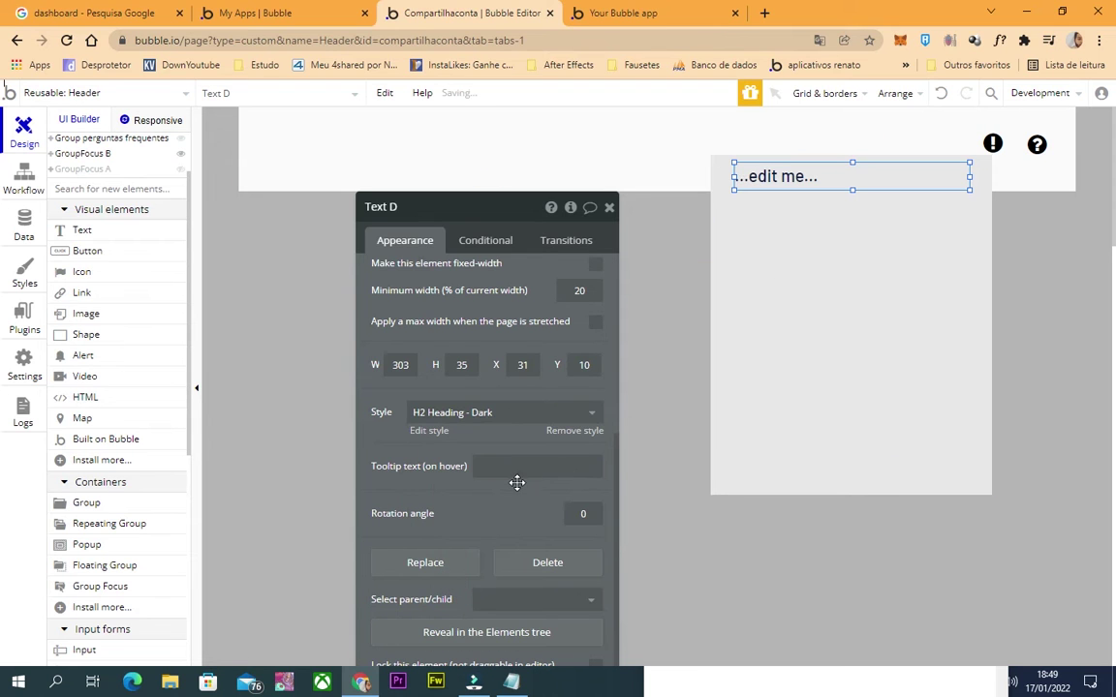
left_click(586, 435)
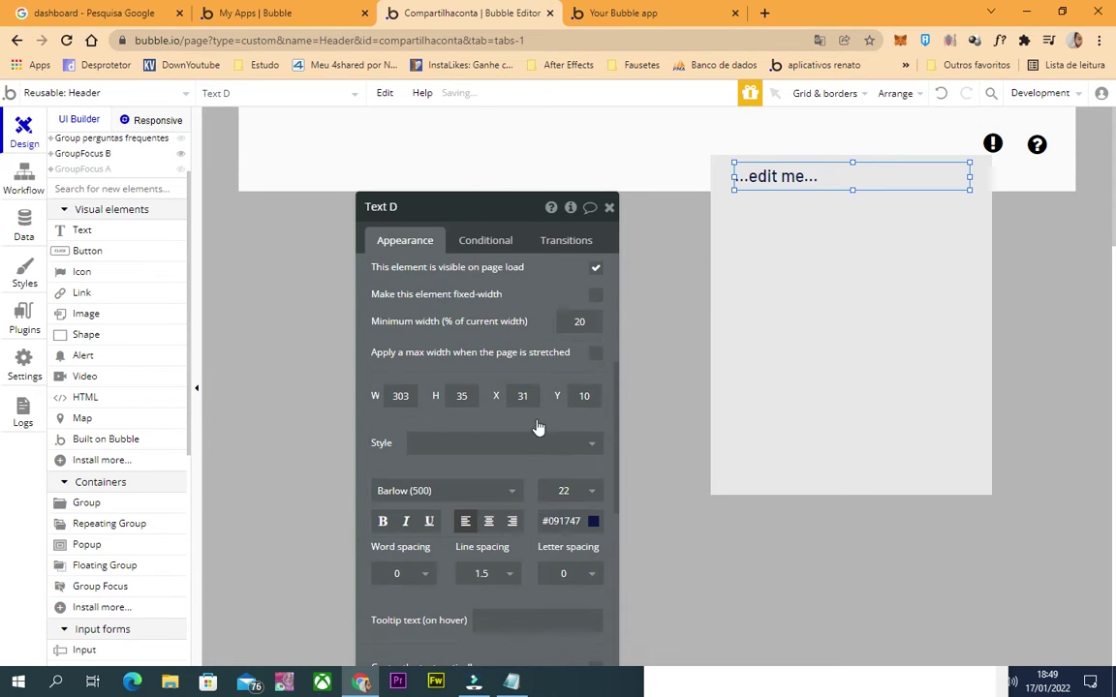
scroll(523, 407, "up", 5)
triple_click(484, 299)
type("Informativo")
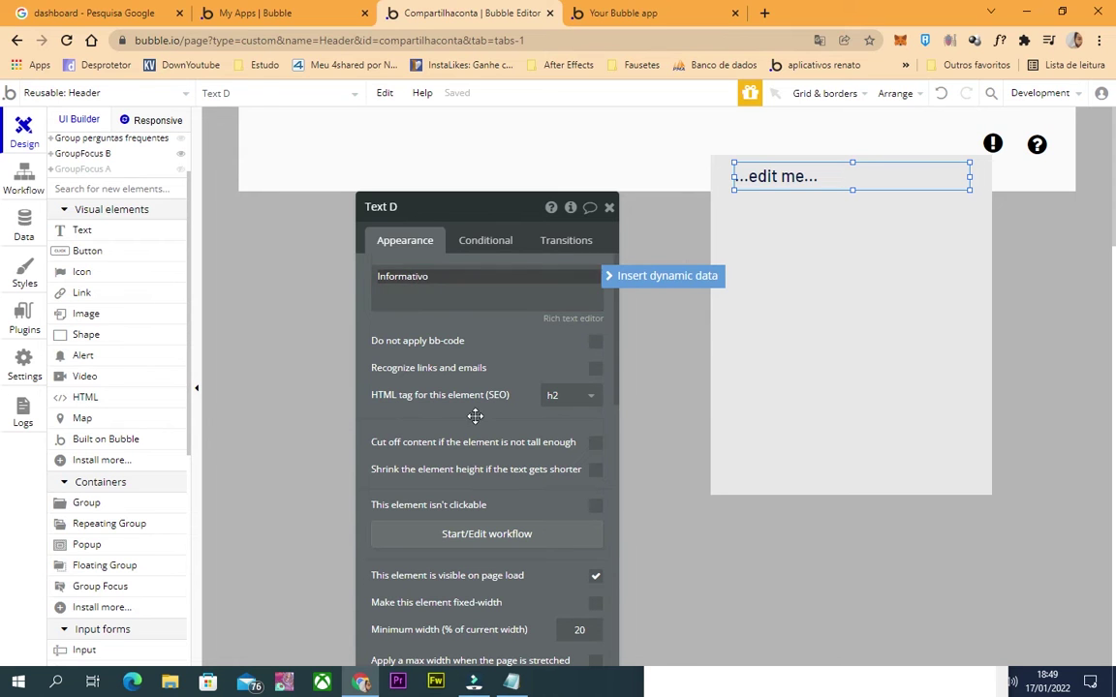
scroll(455, 427, "down", 5)
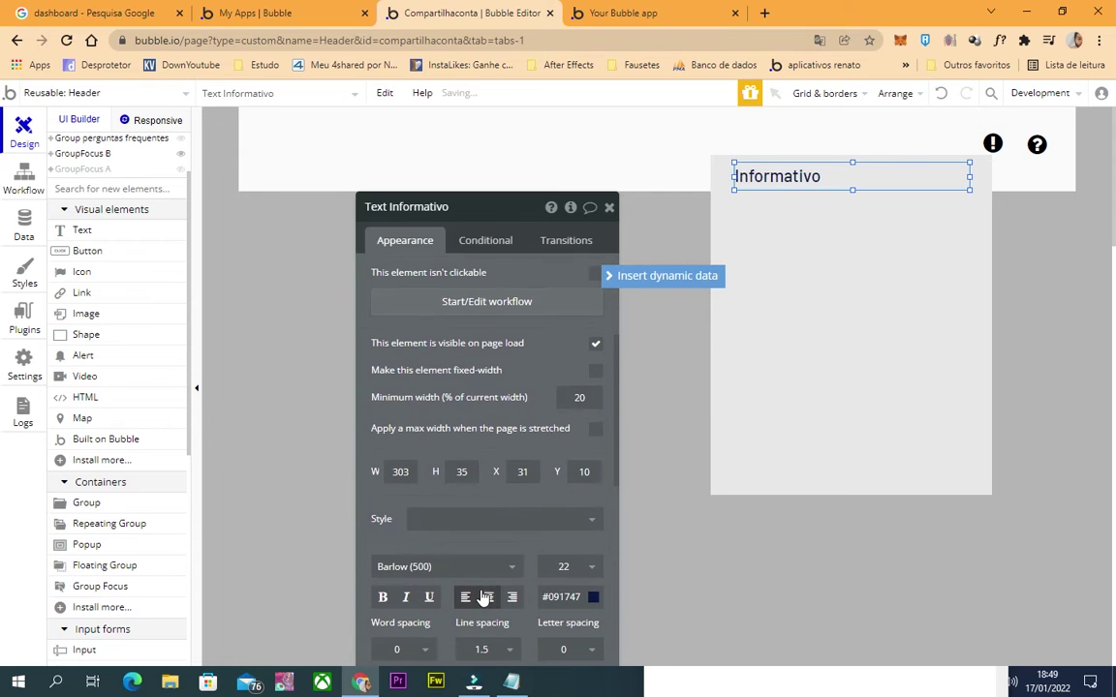
left_click(821, 177)
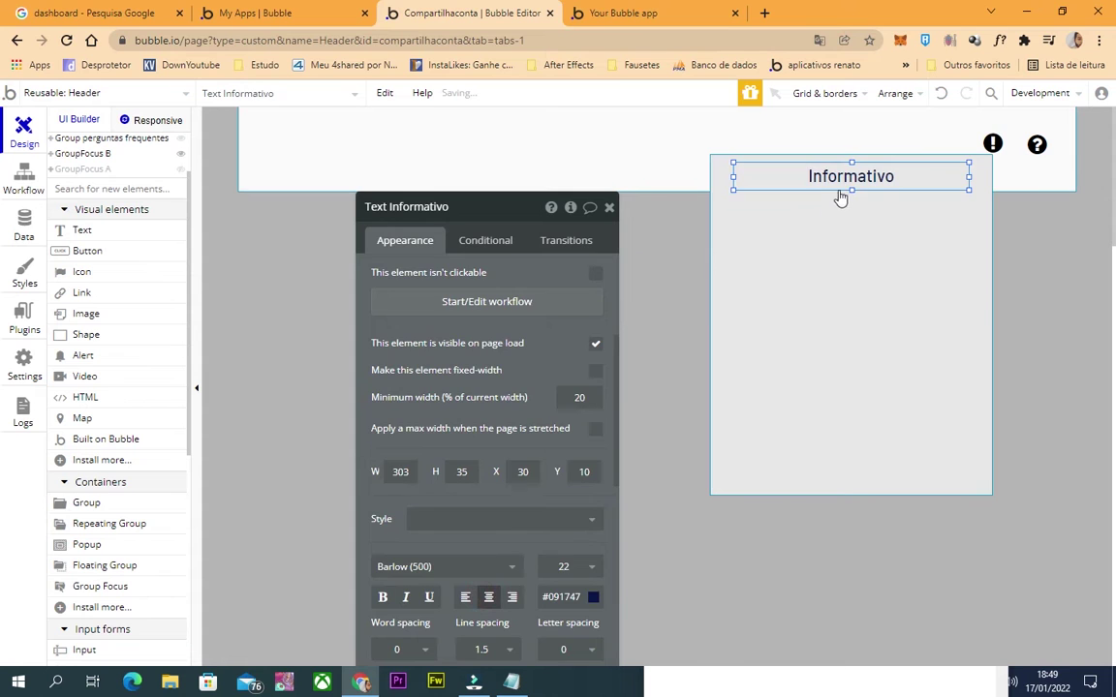
Select the popup group and view its content type choices without changing them.
left_click(782, 289)
left_click(568, 368)
left_click(954, 305)
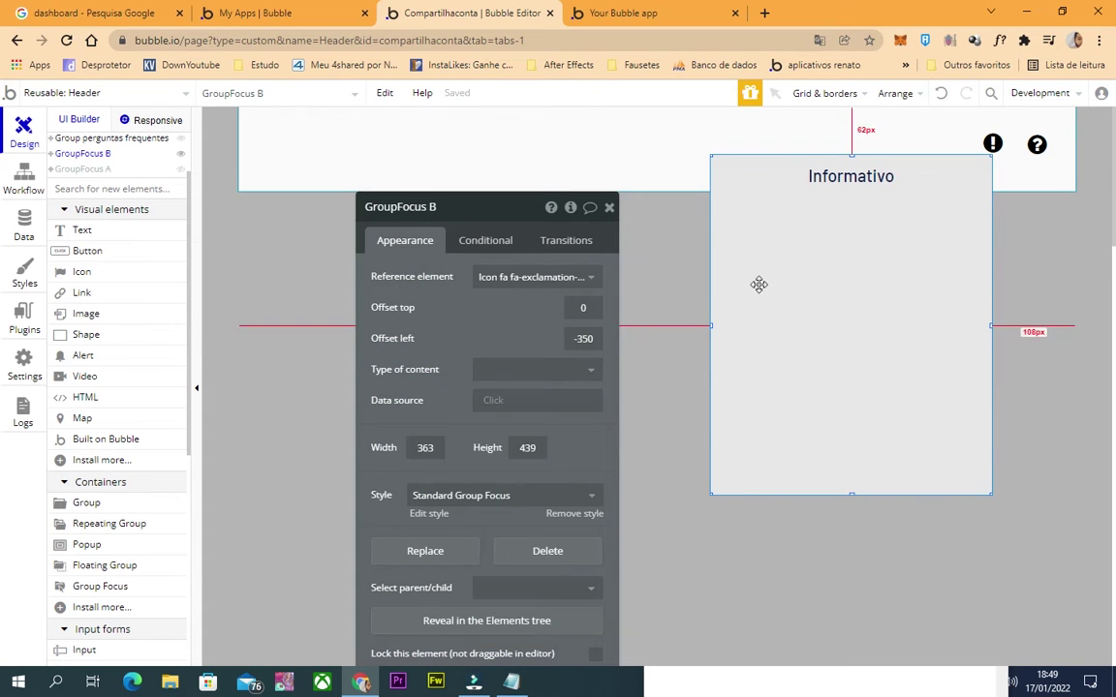
scroll(129, 471, "down", 3)
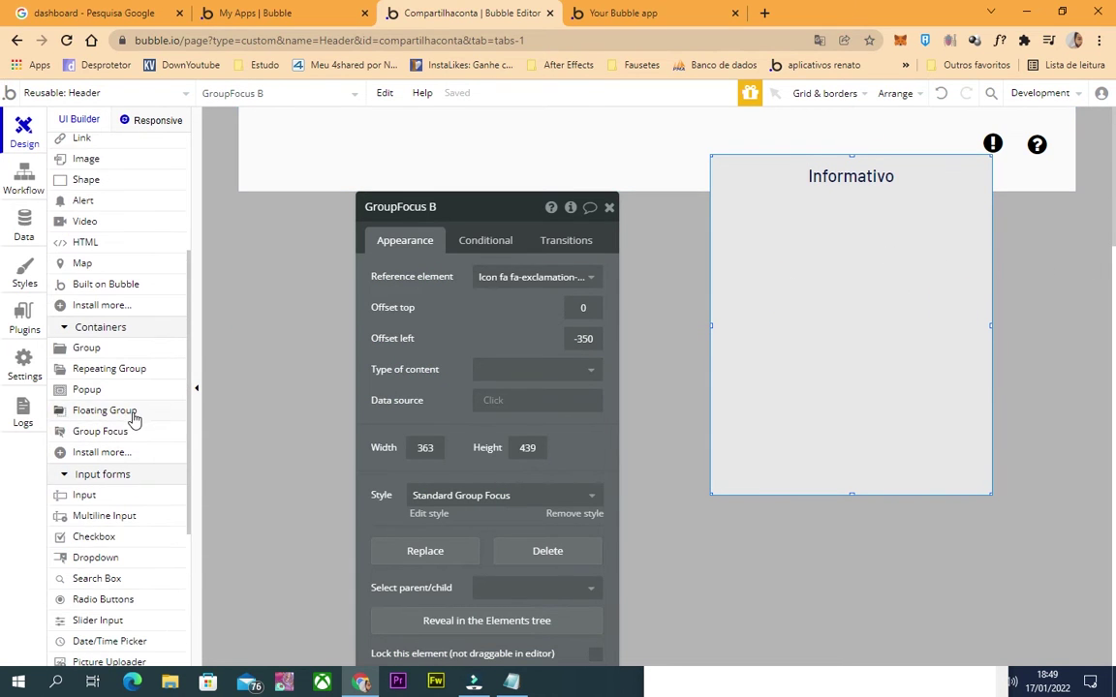
Draw a repeating group of type informativo with data source 'Do a search for informativos'.
left_click(129, 372)
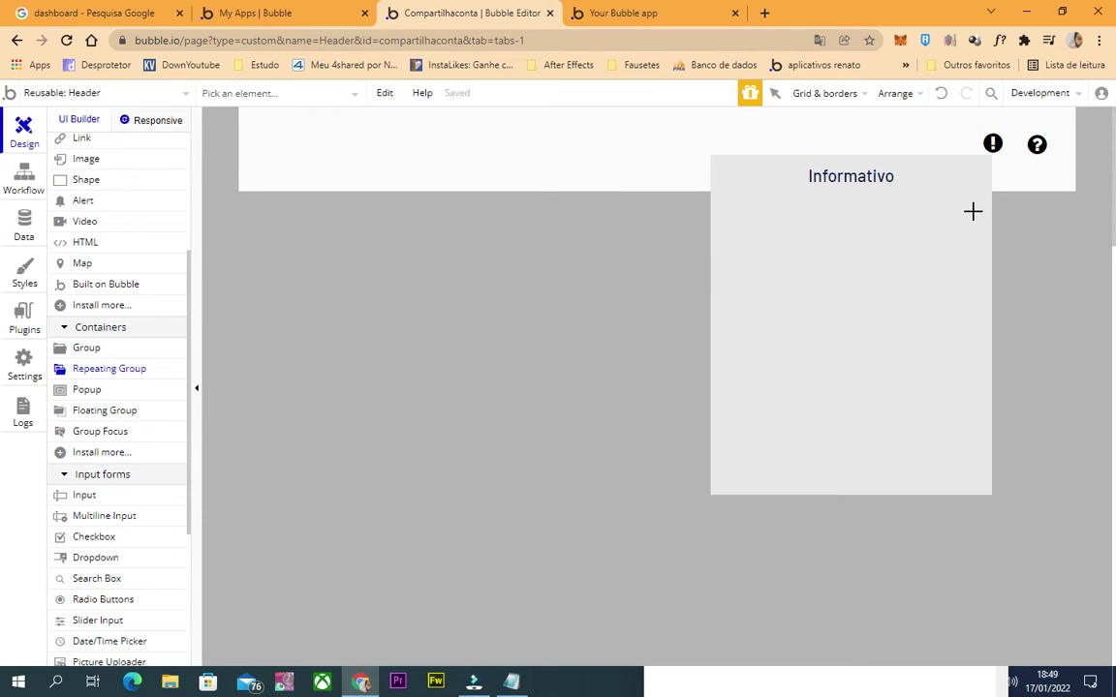
left_click_drag(973, 224, 724, 475)
left_click(555, 283)
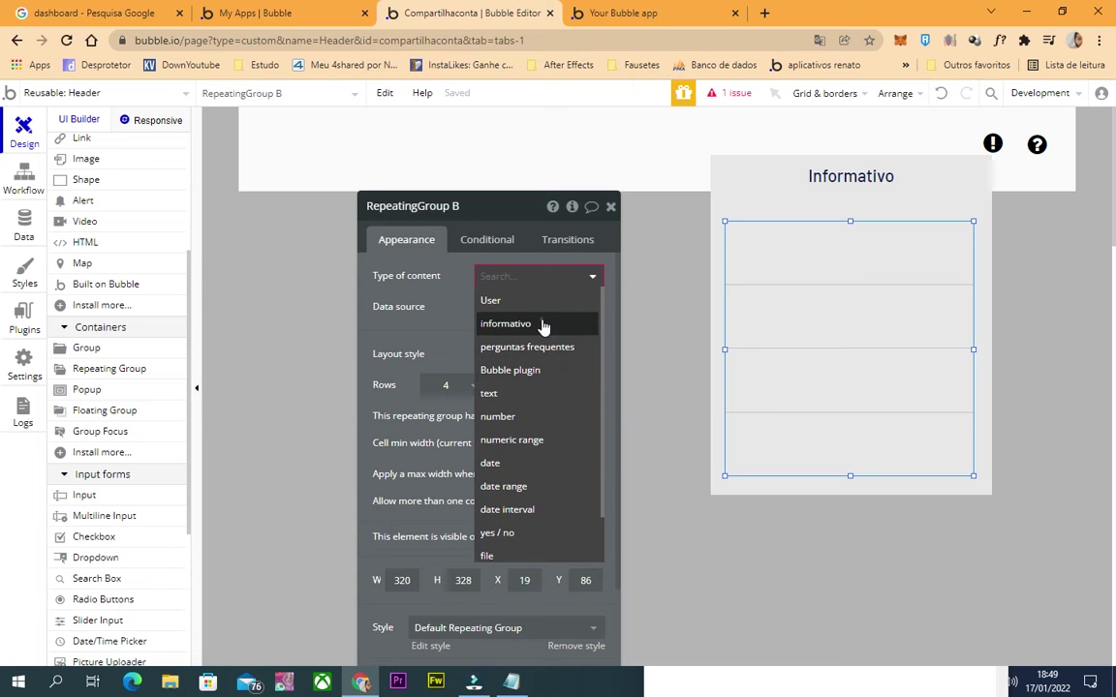
left_click(541, 323)
left_click(498, 308)
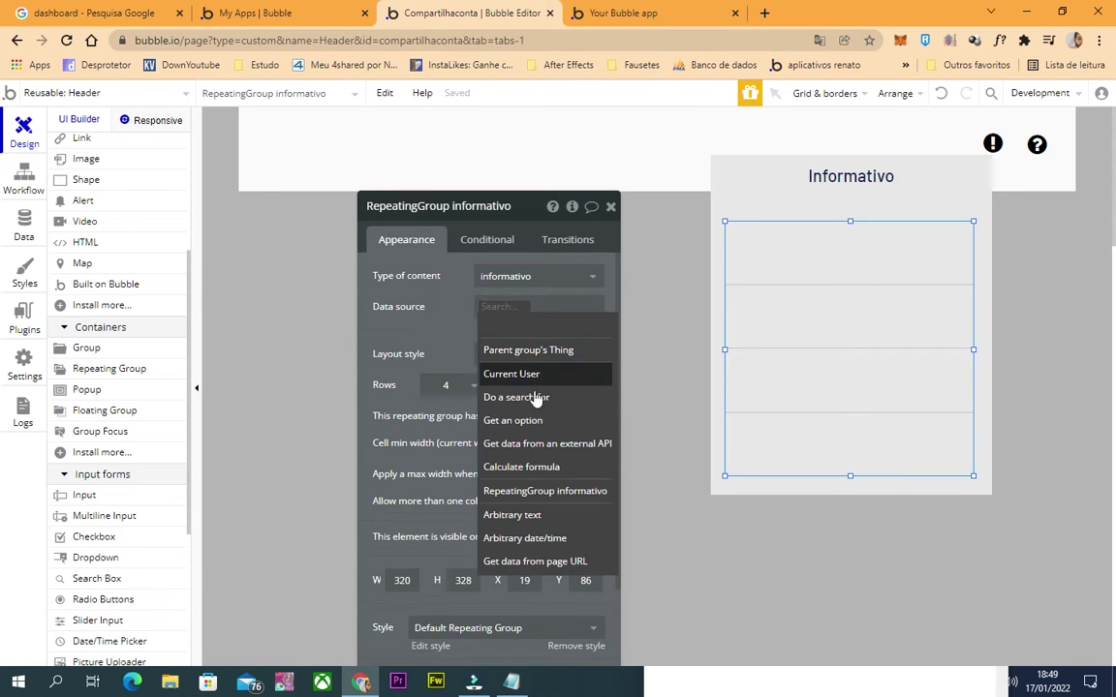
left_click(532, 395)
left_click(323, 245)
left_click(244, 287)
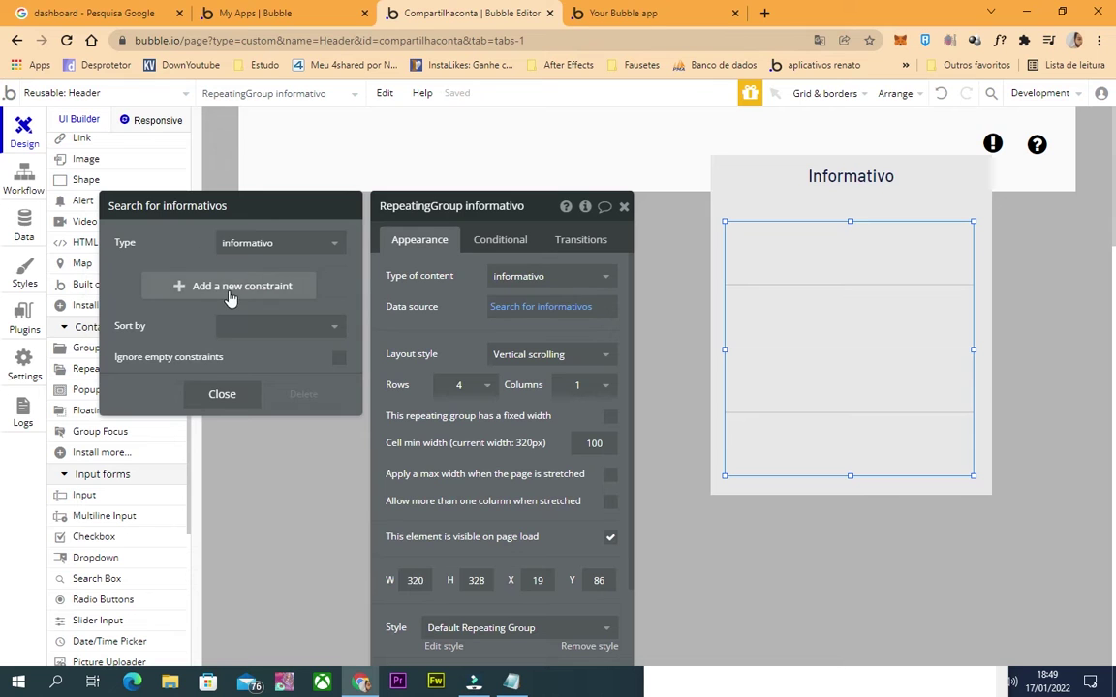
left_click(762, 304)
left_click_drag(849, 222, 850, 209)
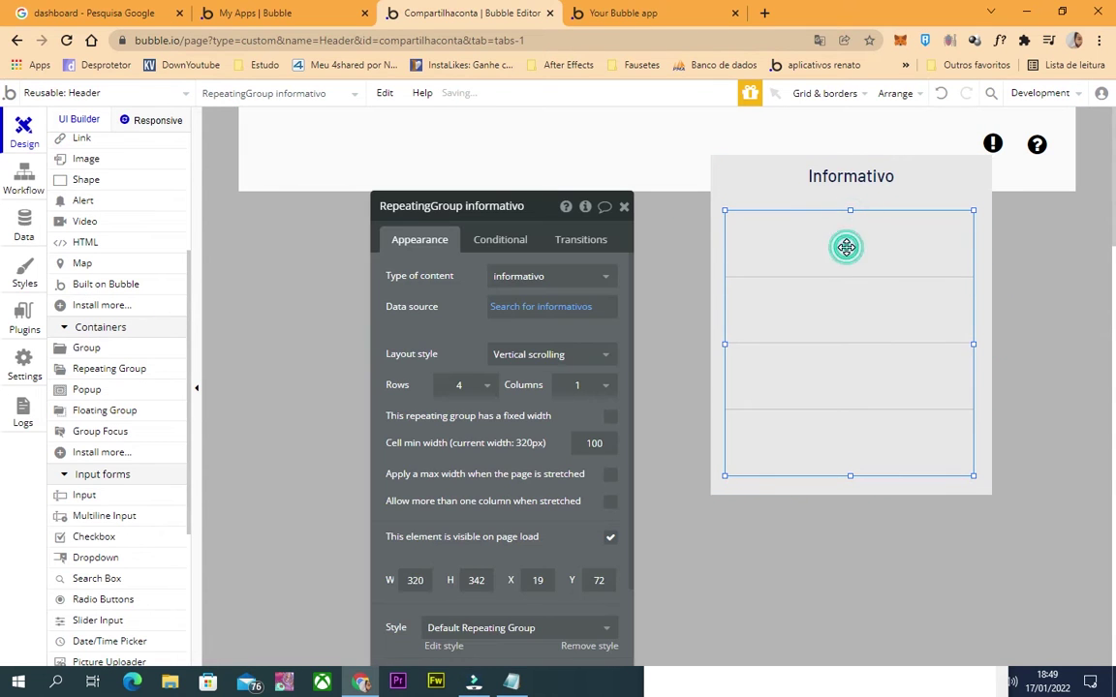
Constrain the list's search to uniq do dono = Current User's unique id.
left_click(513, 308)
left_click(250, 281)
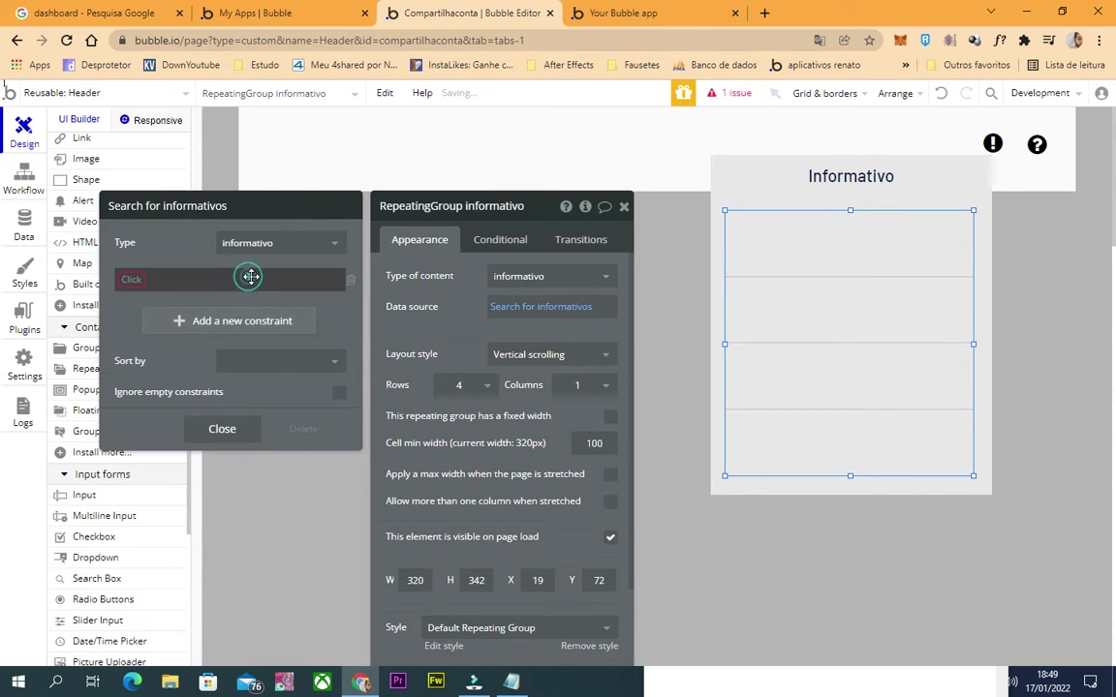
left_click(131, 281)
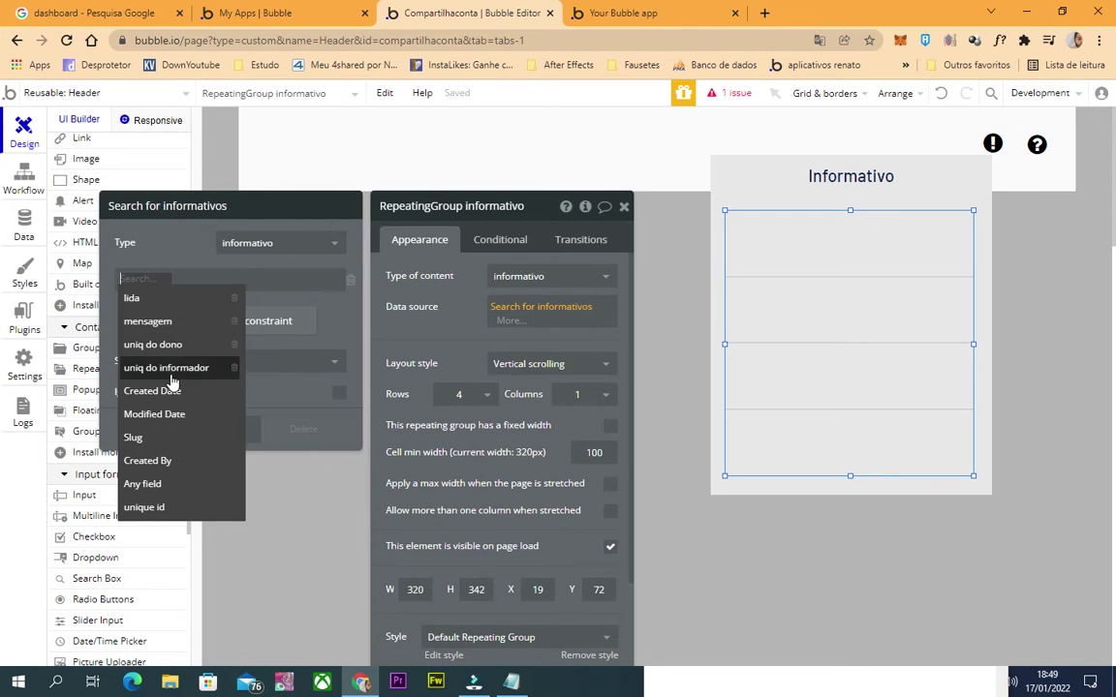
left_click(153, 345)
left_click(184, 281)
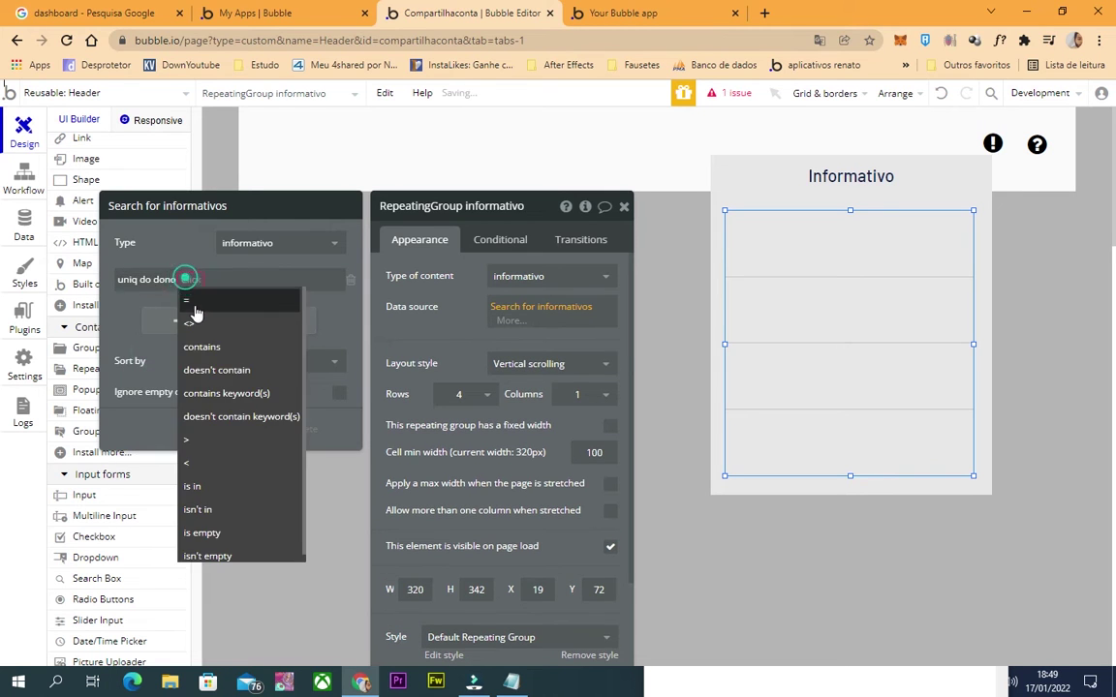
left_click(187, 290)
left_click(199, 284)
left_click(240, 346)
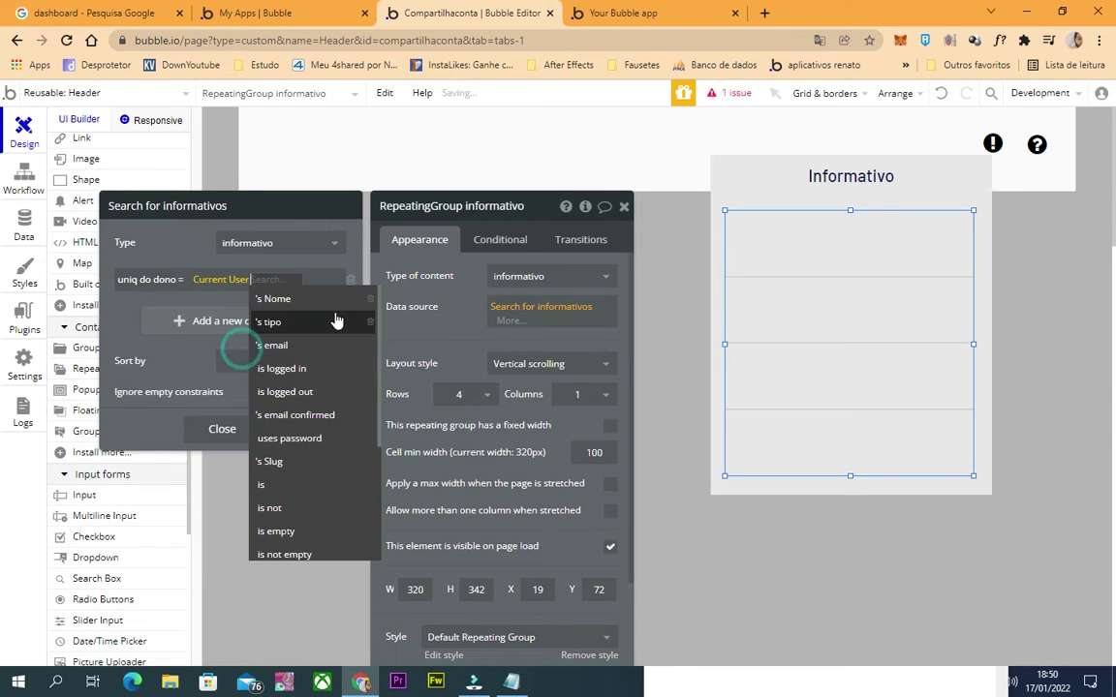
type("unique id")
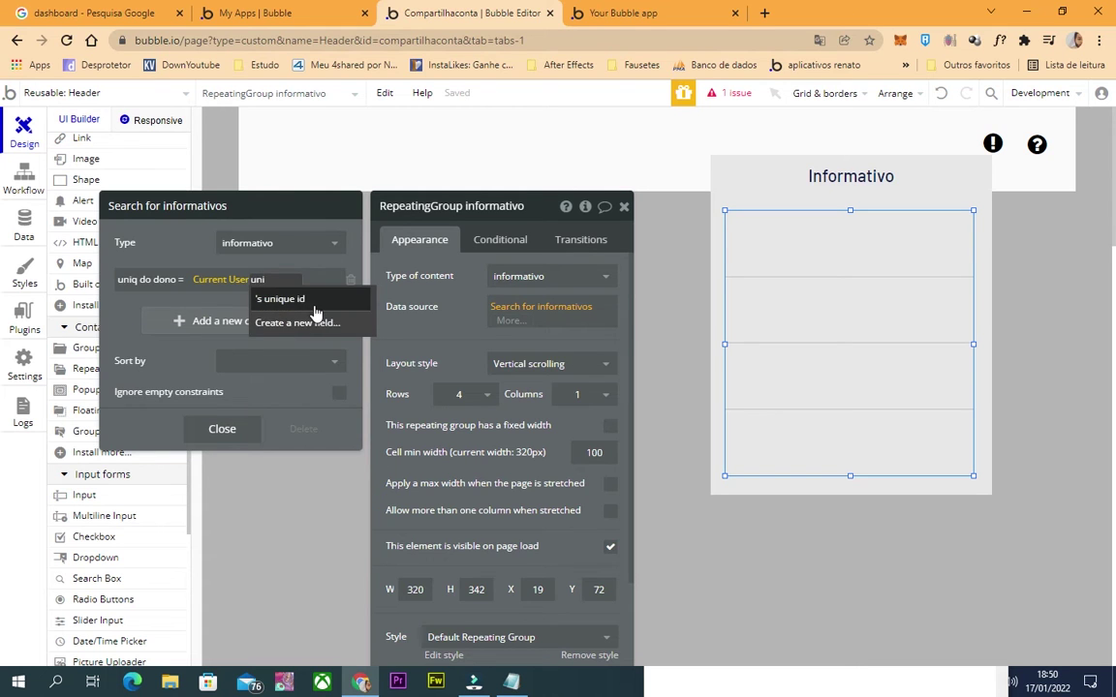
left_click(281, 298)
left_click(423, 333)
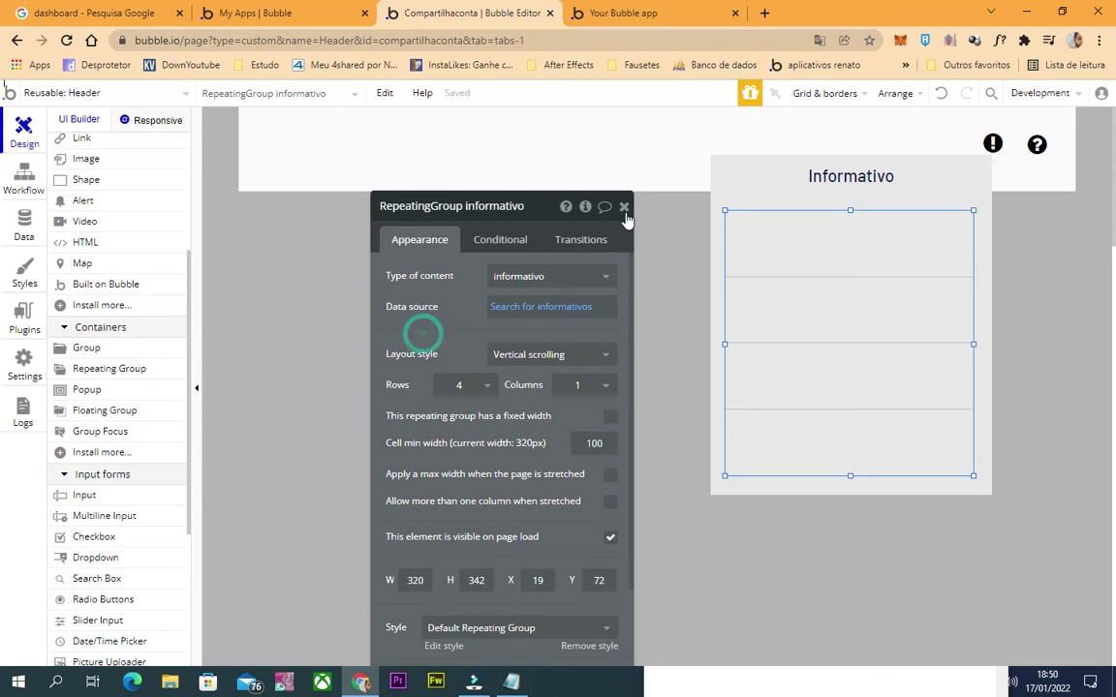
left_click(624, 206)
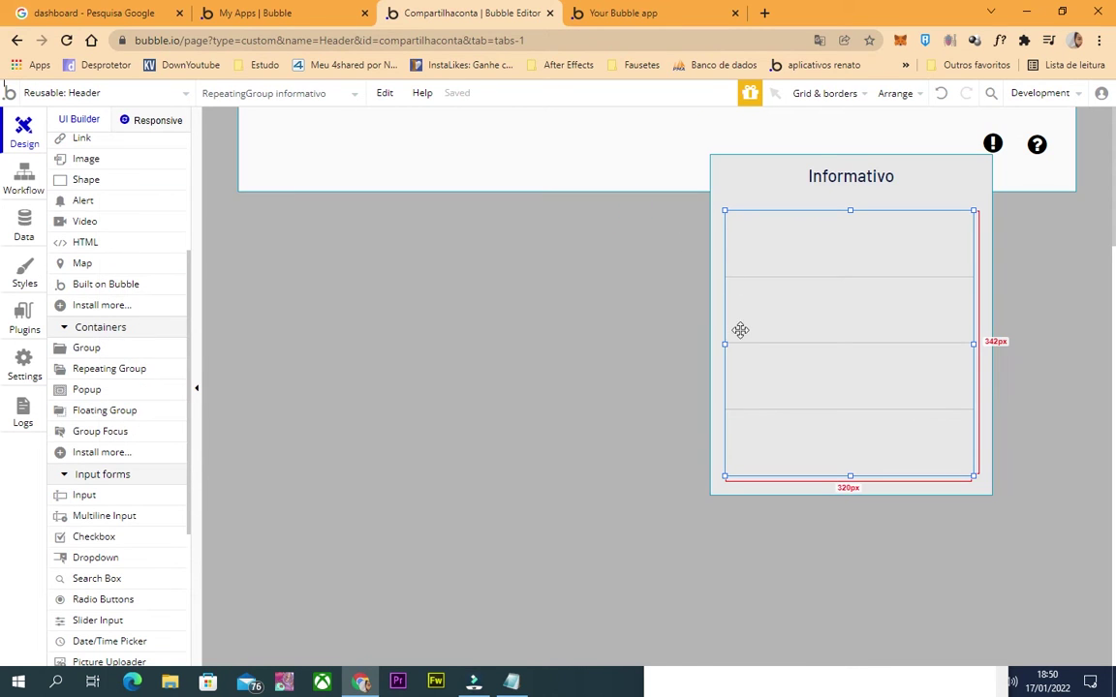
Review the search constraint and draw a text element in the list's first row.
double_click(831, 253)
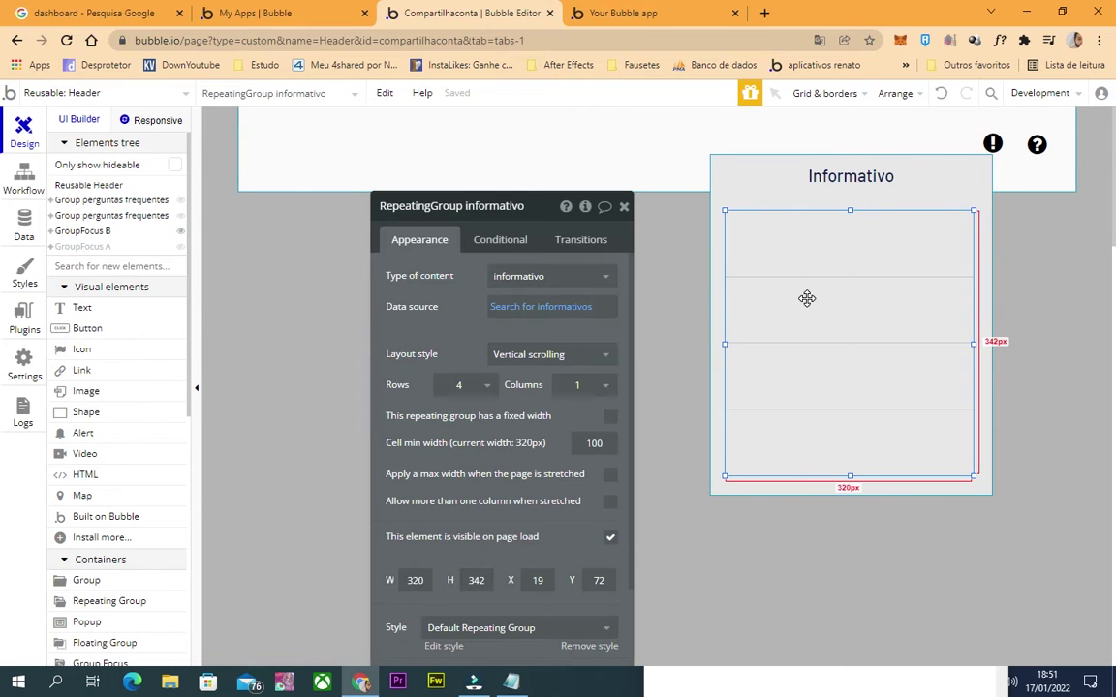
left_click(518, 308)
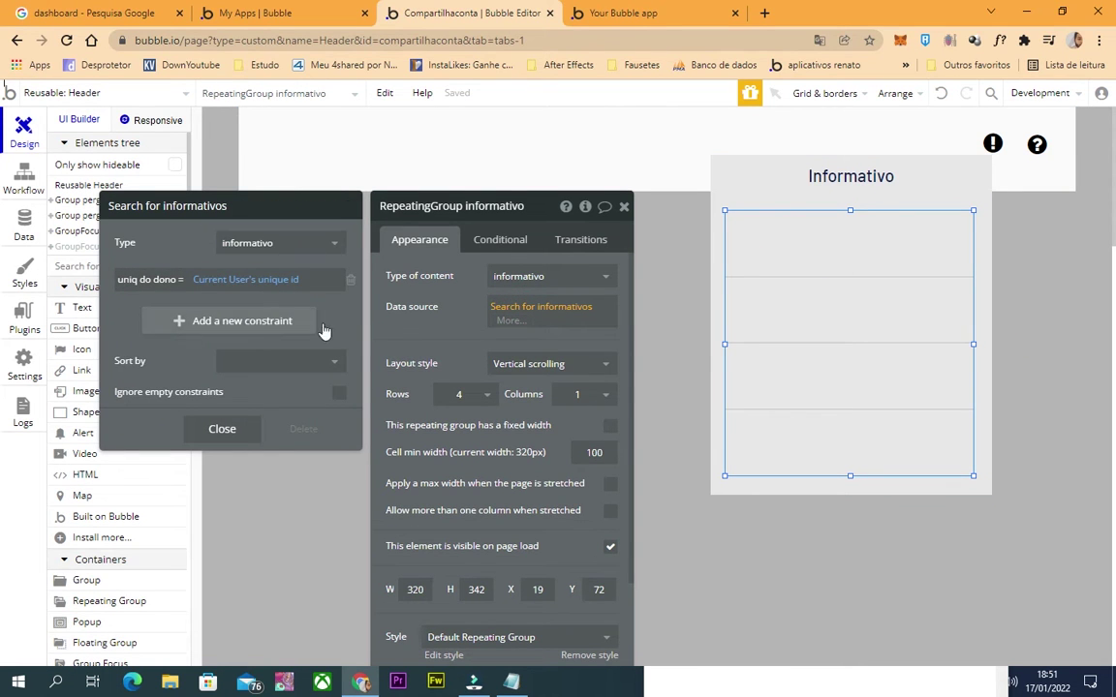
left_click(920, 284)
left_click(81, 308)
left_click_drag(948, 236, 741, 215)
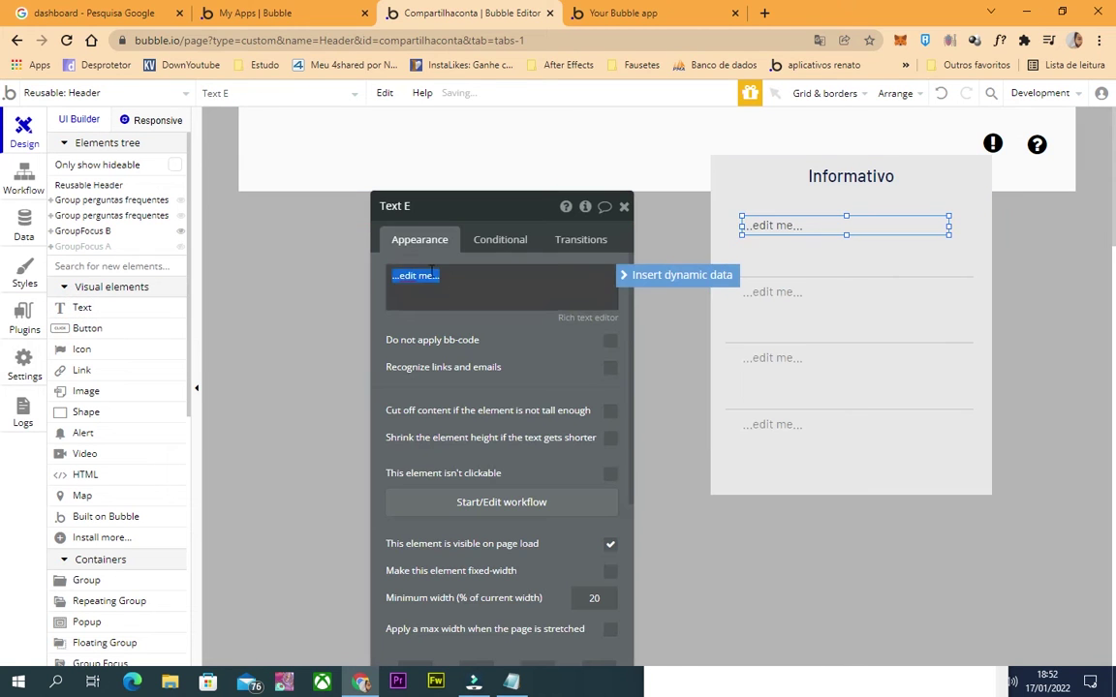
Bind the row text to the current cell's informativo and create a new text field 'Titulo'.
left_click(628, 275)
left_click(440, 319)
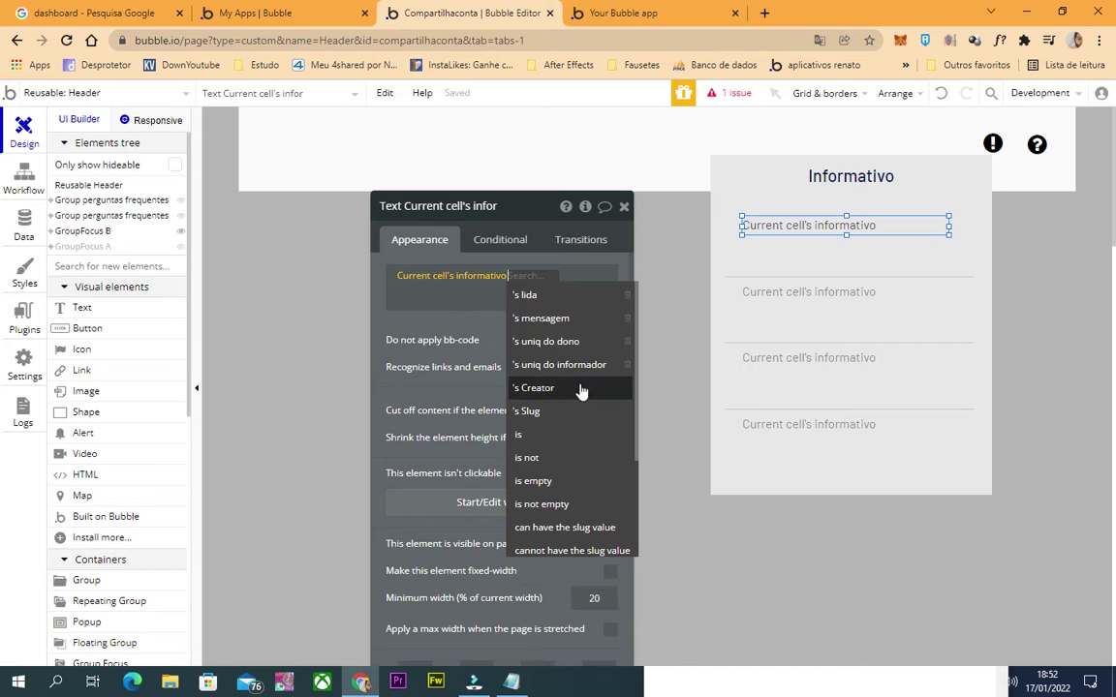
scroll(542, 548, "down", 3)
left_click(561, 542)
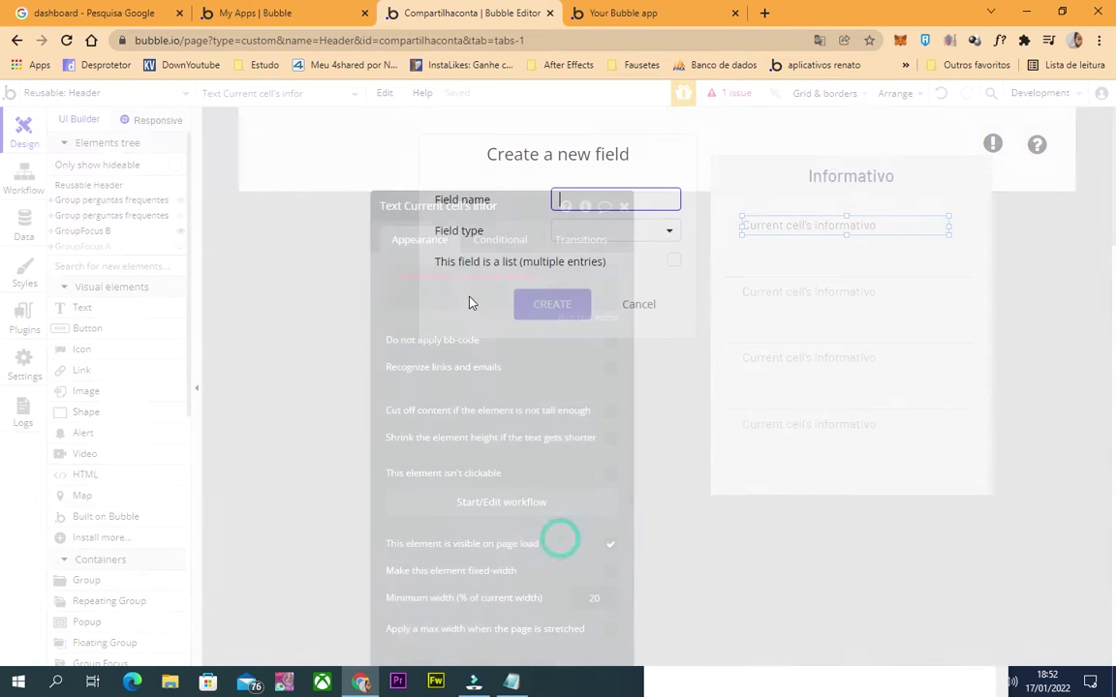
type("Titulo")
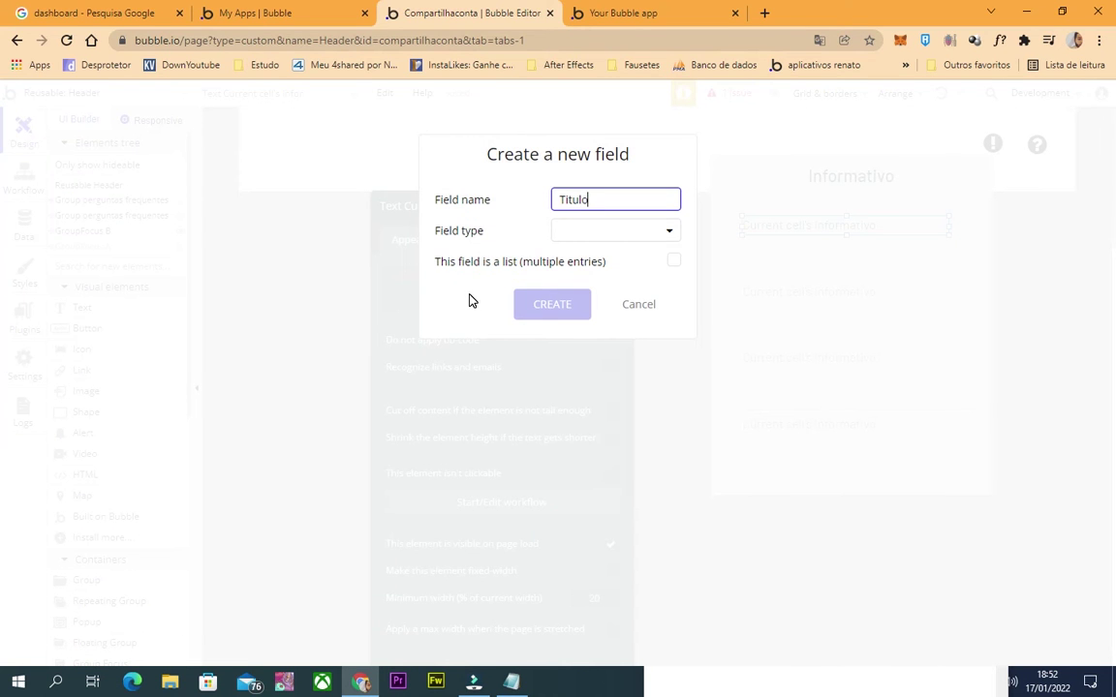
left_click(602, 228)
left_click(605, 255)
left_click(579, 303)
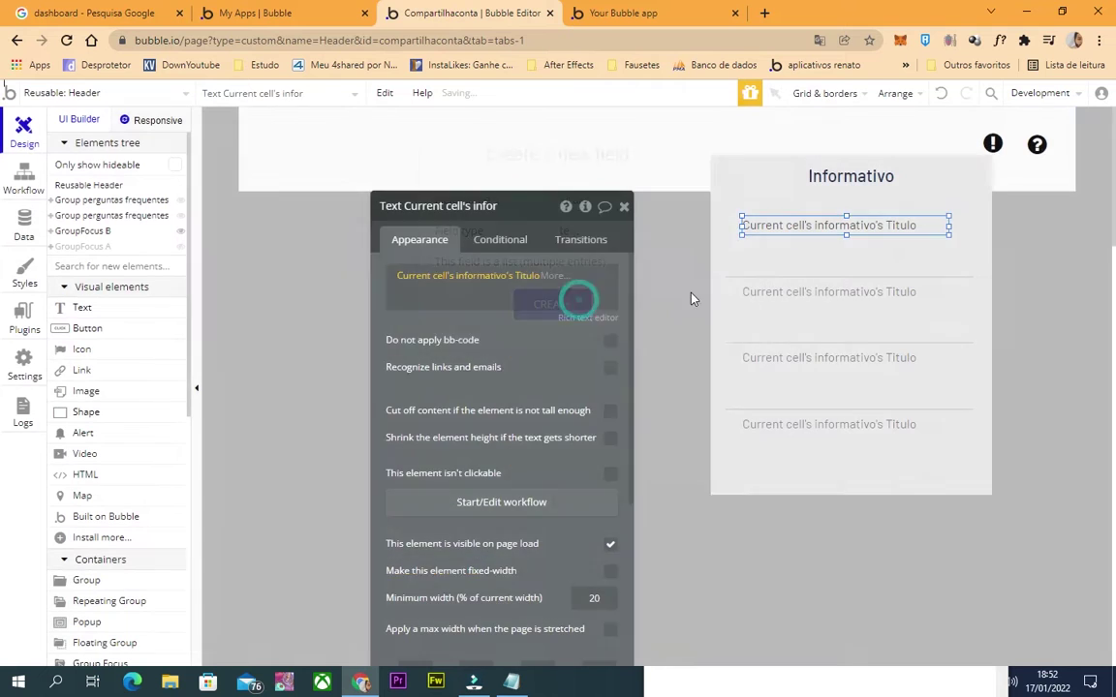
Draw a second text box below the title in the list cell.
left_click(736, 263)
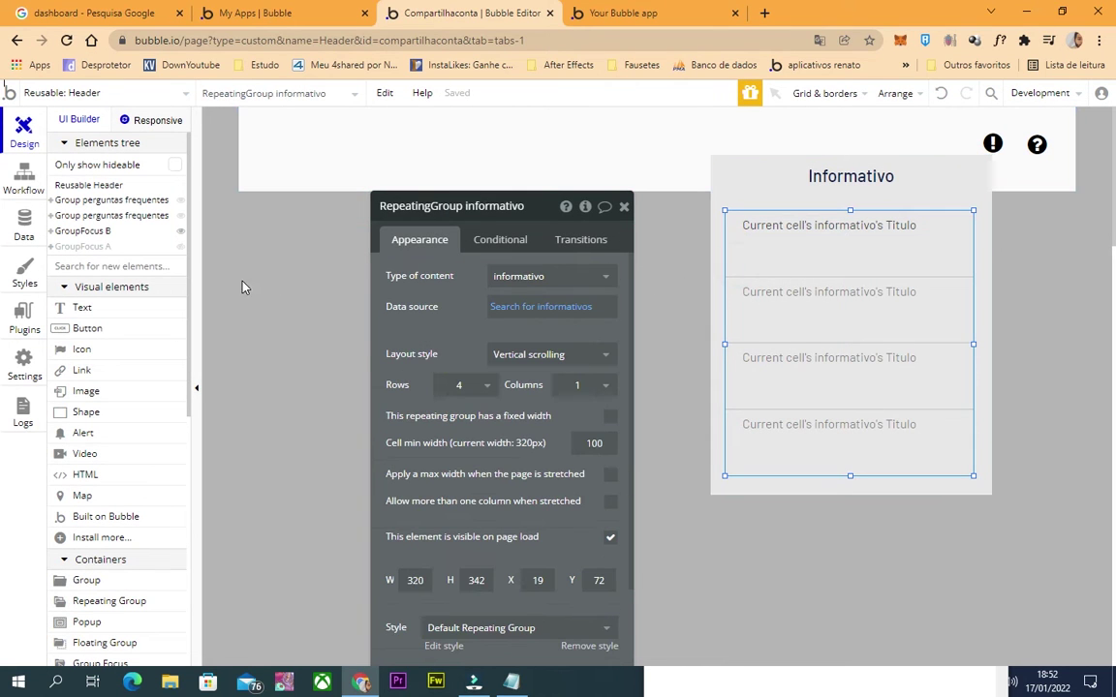
scroll(70, 490, "down", 5)
scroll(92, 432, "up", 5)
left_click(789, 228)
left_click(777, 248)
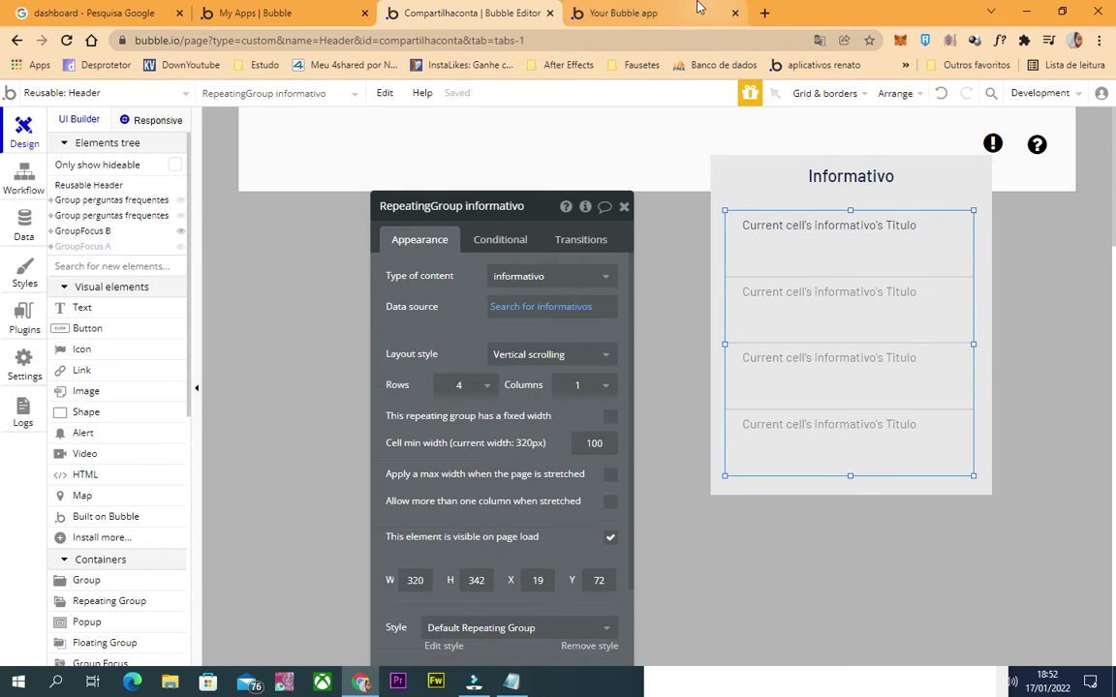
left_click(85, 309)
left_click_drag(746, 235, 956, 267)
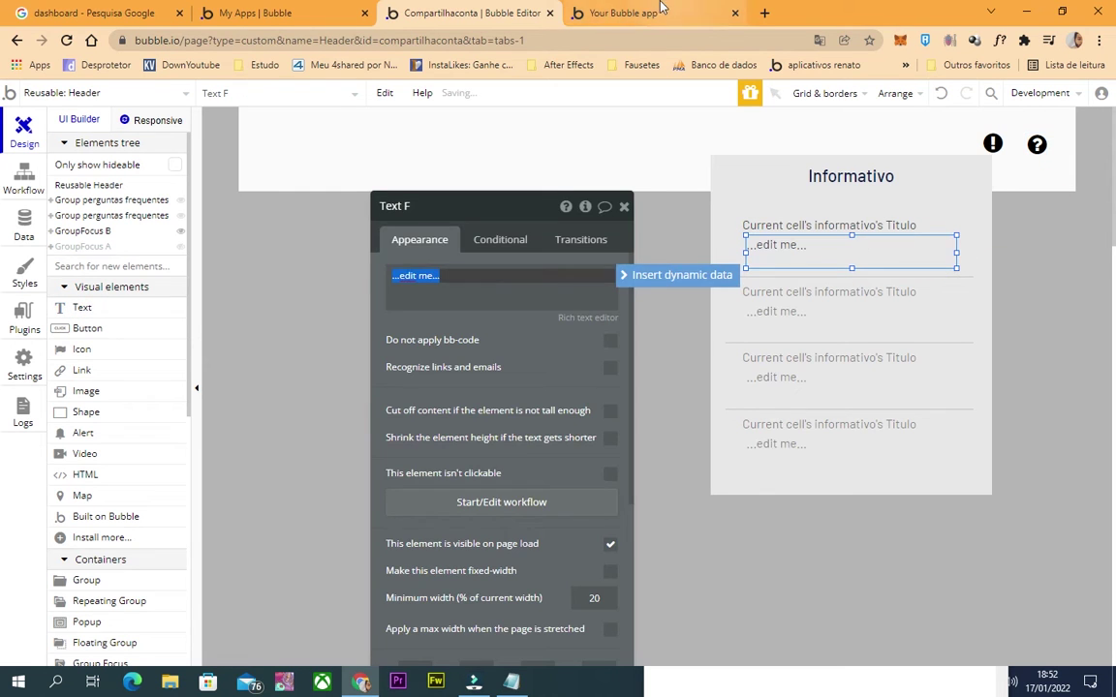
Check the running app preview by toggling the answers to Perguntas 1, 2 and 3.
key("ctrl+Tab")
left_click(739, 202)
left_click(739, 250)
left_click(738, 200)
left_click(719, 196)
left_click(736, 307)
left_click(553, 8)
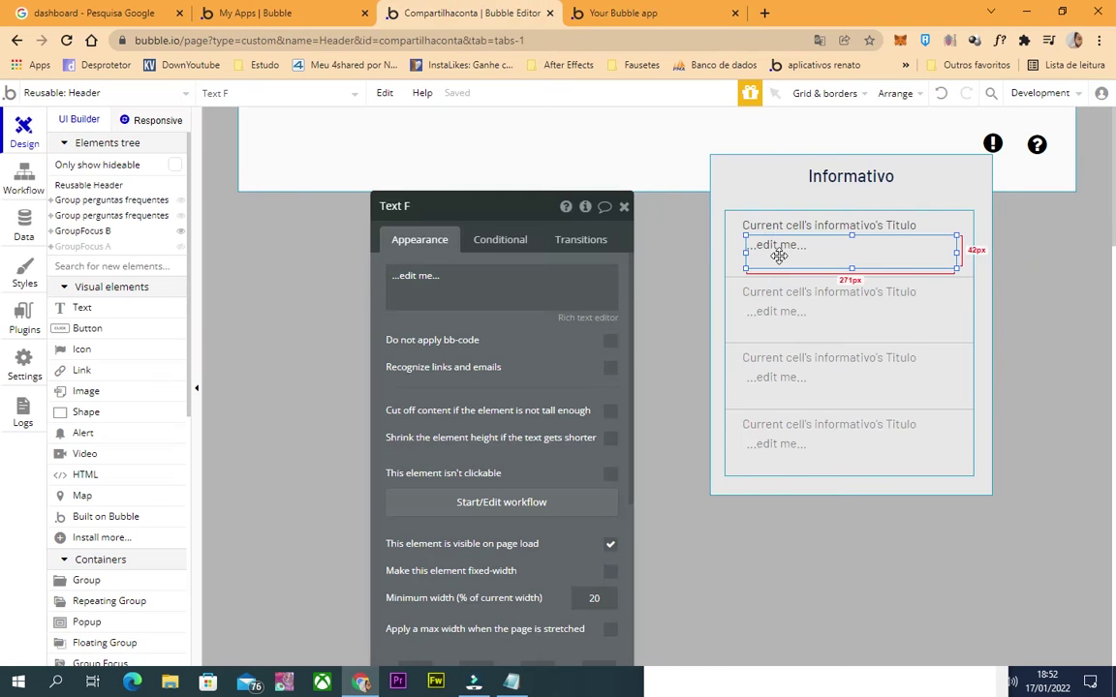
Bind the new text to Current cell's informativo's mensagem and nudge it slightly down.
left_click(776, 251)
left_click_drag(392, 275, 461, 275)
left_click(653, 276)
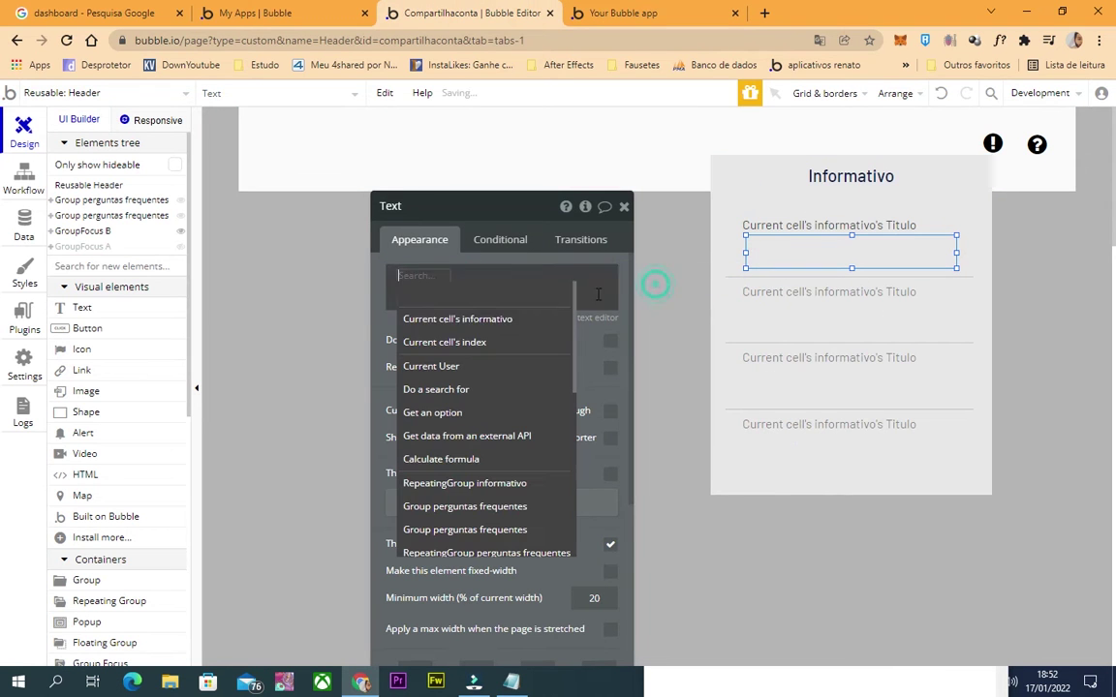
left_click(474, 319)
left_click(578, 319)
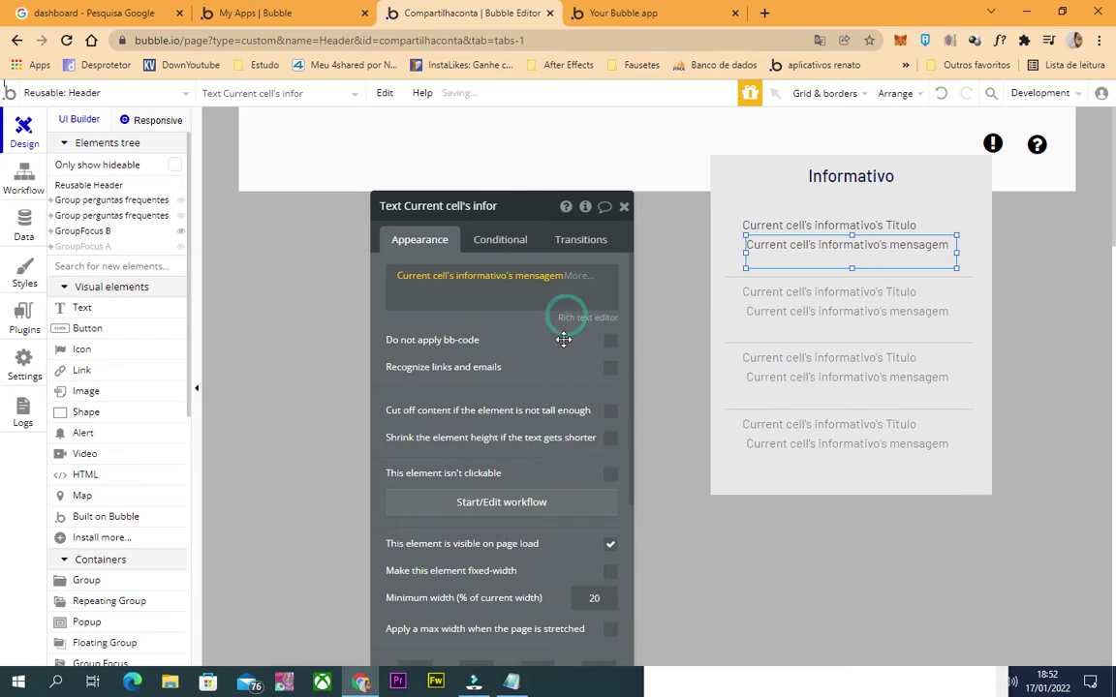
left_click(624, 208)
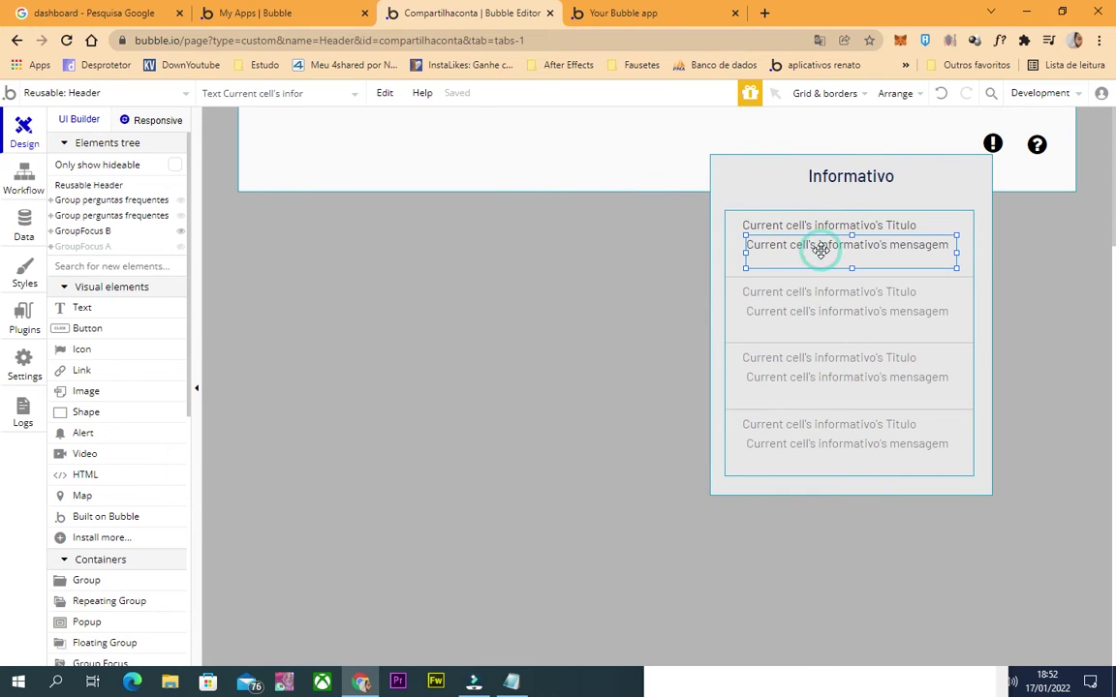
left_click_drag(822, 249, 811, 257)
left_click(729, 241)
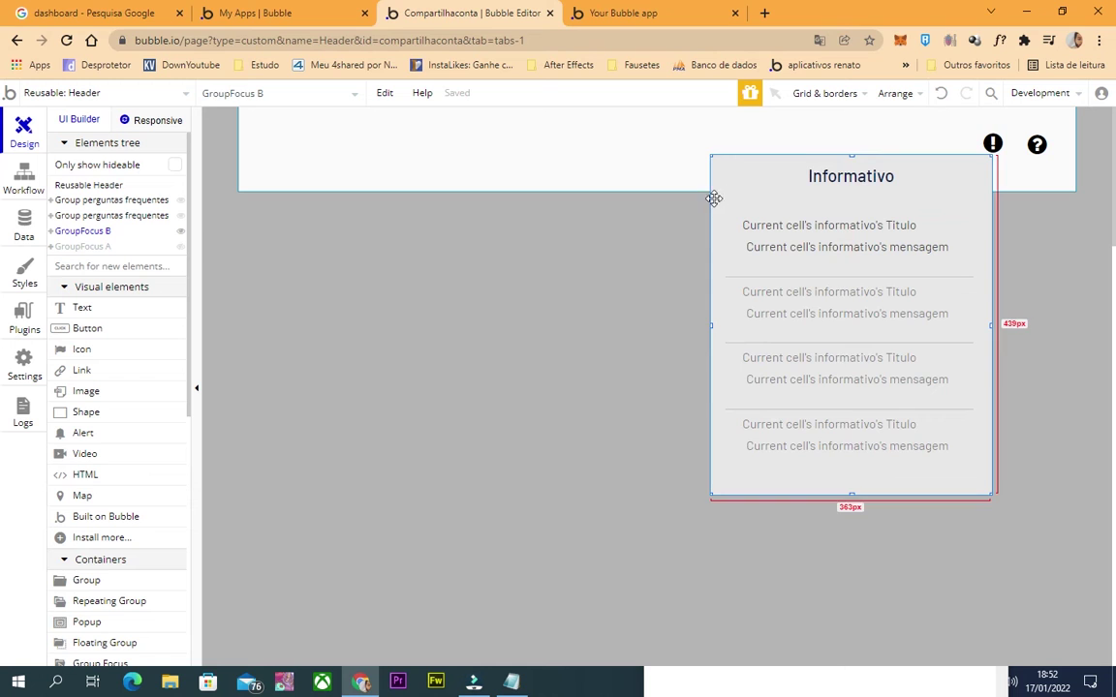
left_click(993, 145)
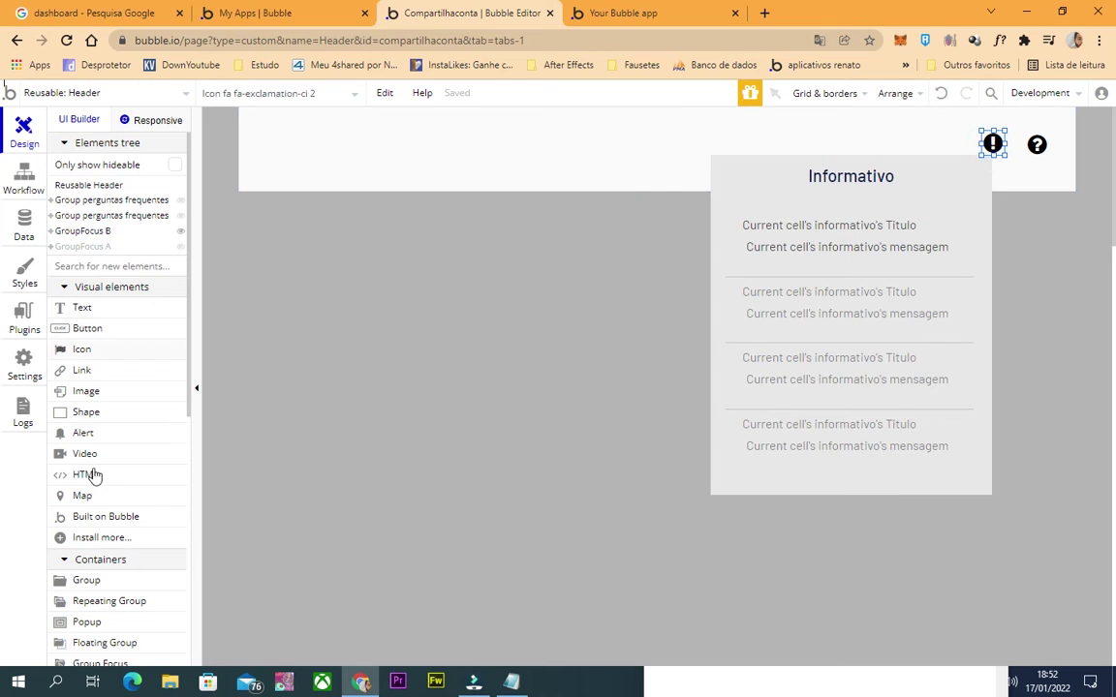
Draw a small group over the exclamation icon, remove its style, and fill it flat #FF0000.
scroll(94, 475, "down", 3)
left_click(90, 348)
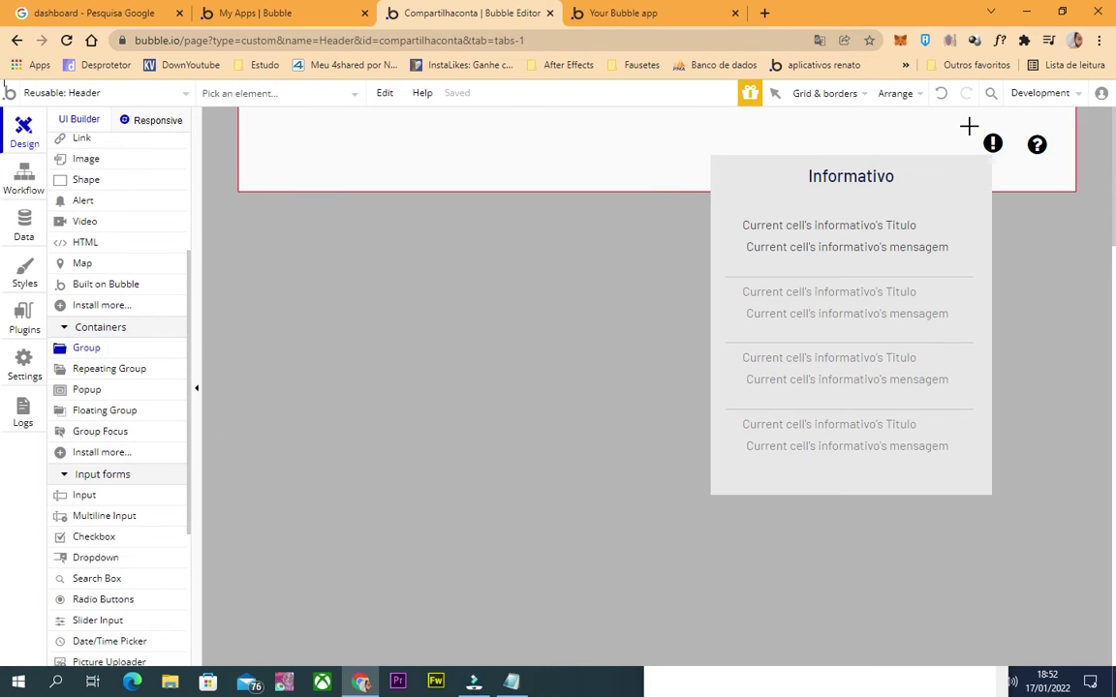
left_click_drag(983, 142, 991, 151)
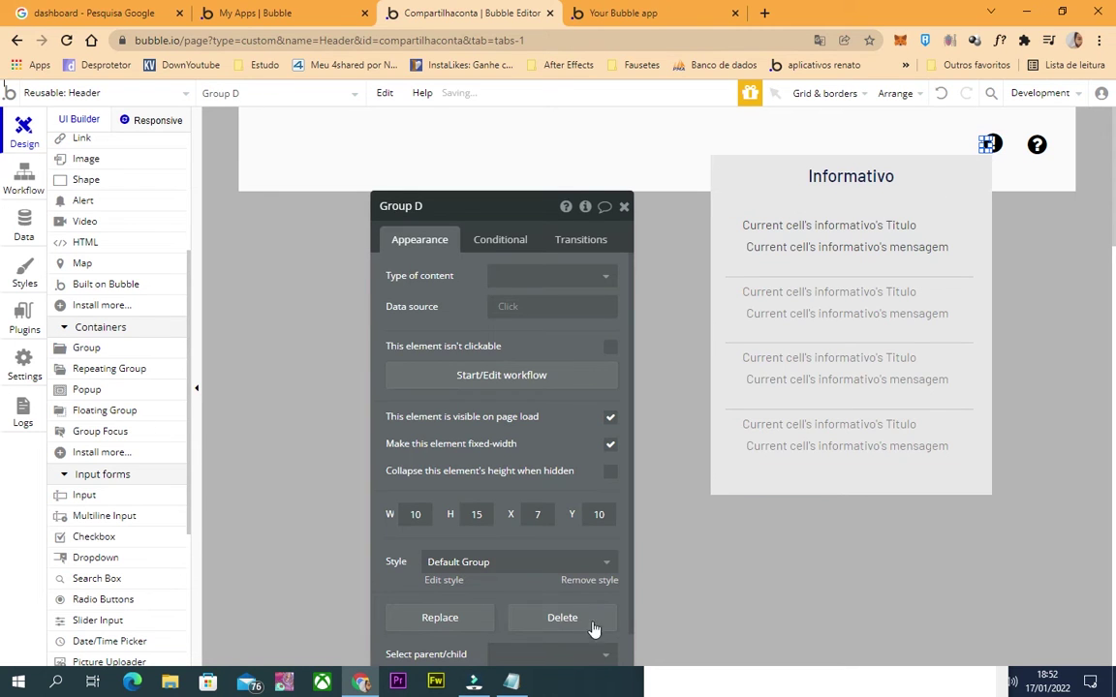
left_click(577, 582)
scroll(552, 465, "down", 3)
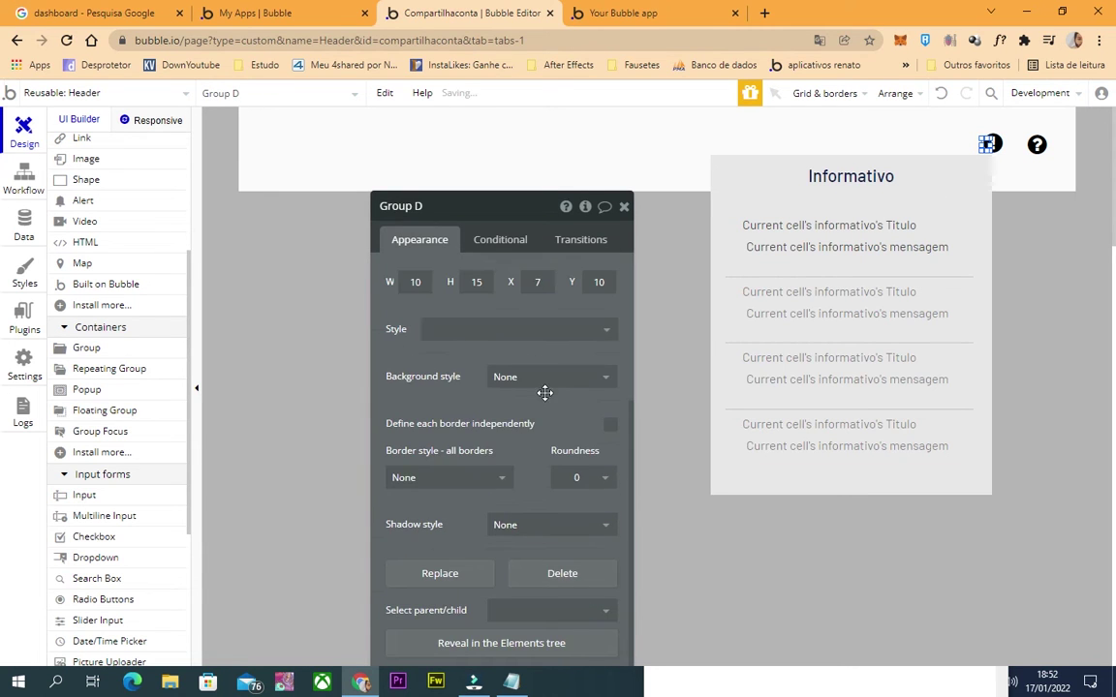
left_click(543, 378)
left_click(541, 426)
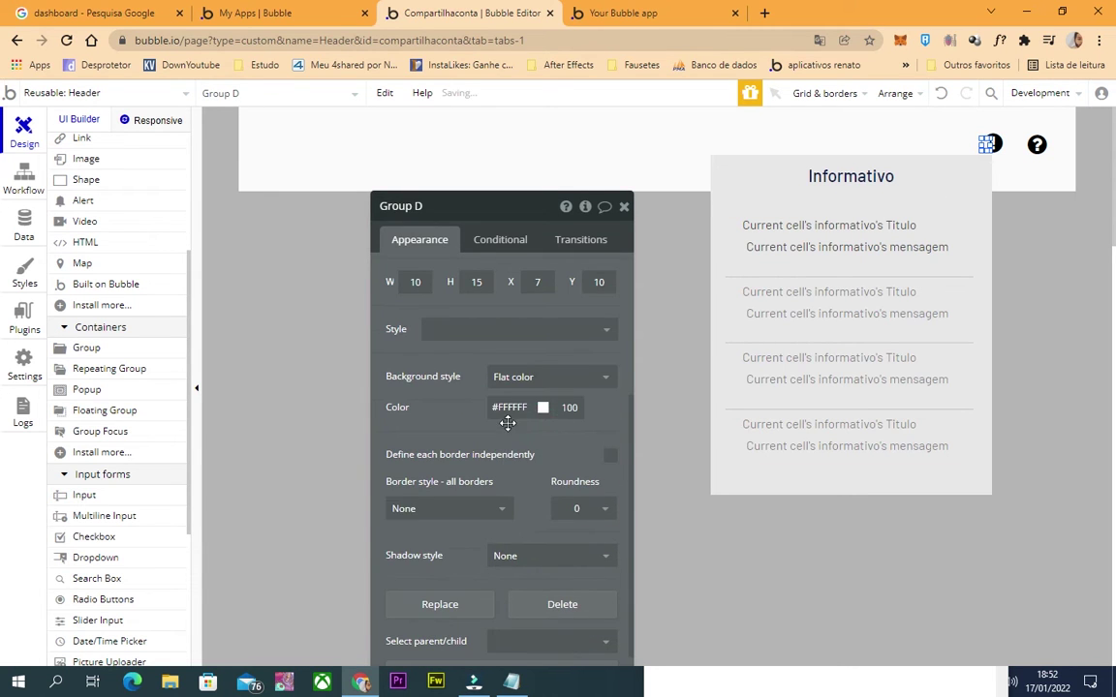
left_click(508, 408)
left_click(527, 466)
left_click(607, 419)
left_click(465, 416)
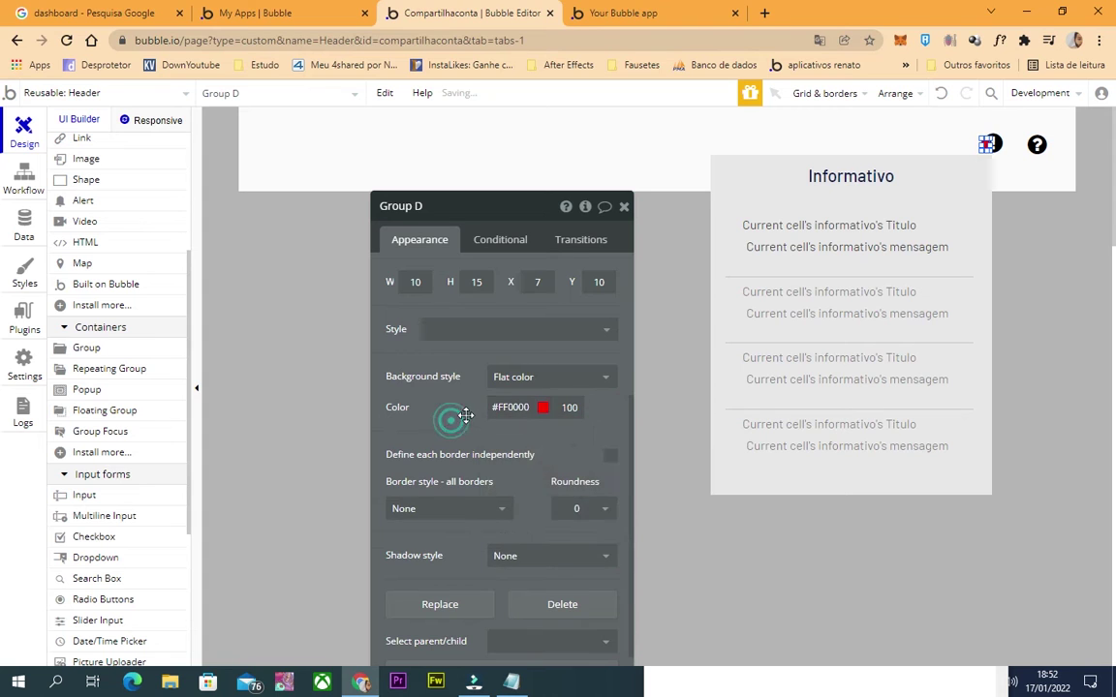
Set the dot's size to 10×10 and its roundness to 99.
scroll(403, 468, "up", 3)
left_click(416, 441)
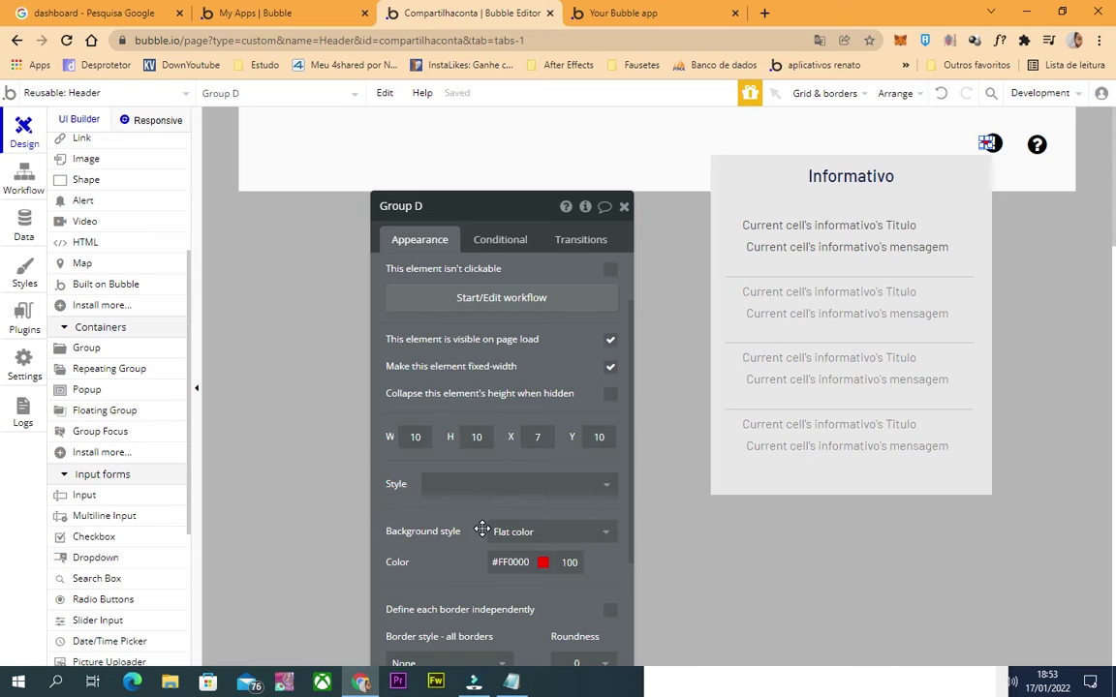
scroll(481, 530, "down", 3)
type("99")
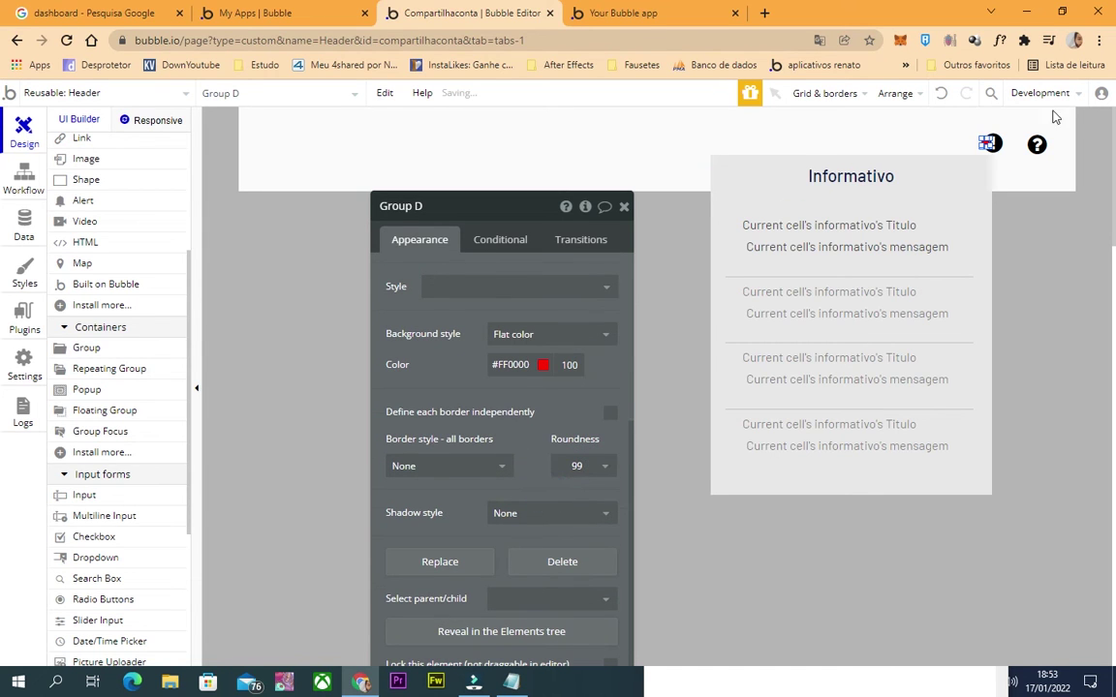
Reselect the red dot and bring up its conditional rules.
left_click(987, 142)
left_click(990, 161)
left_click(987, 145)
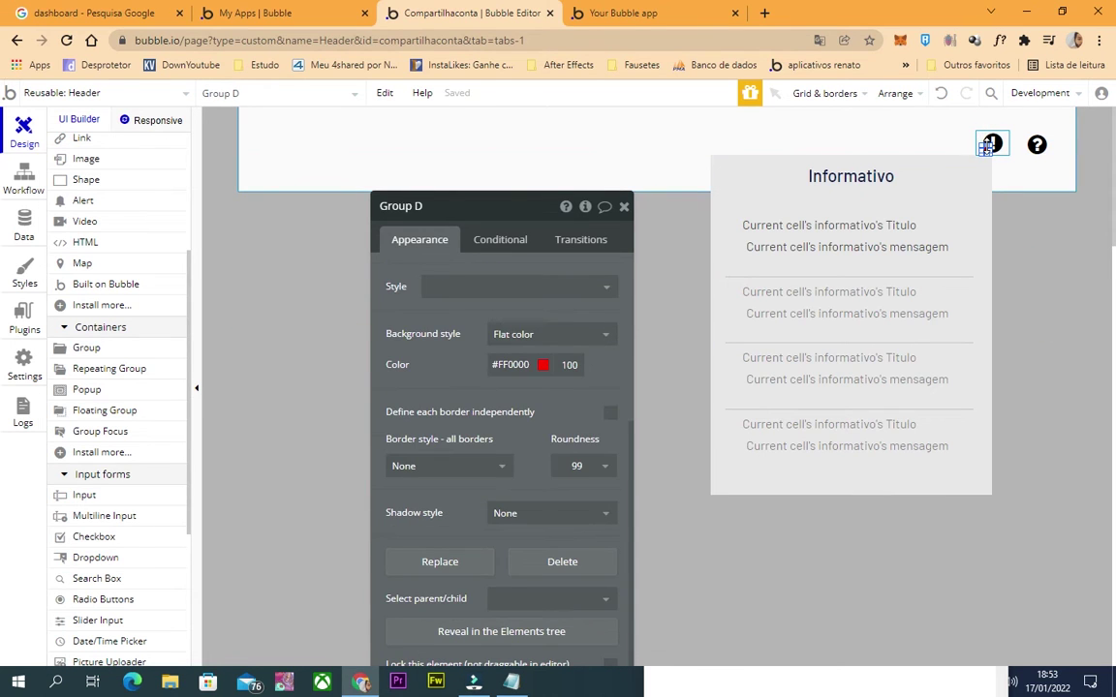
left_click(1076, 241)
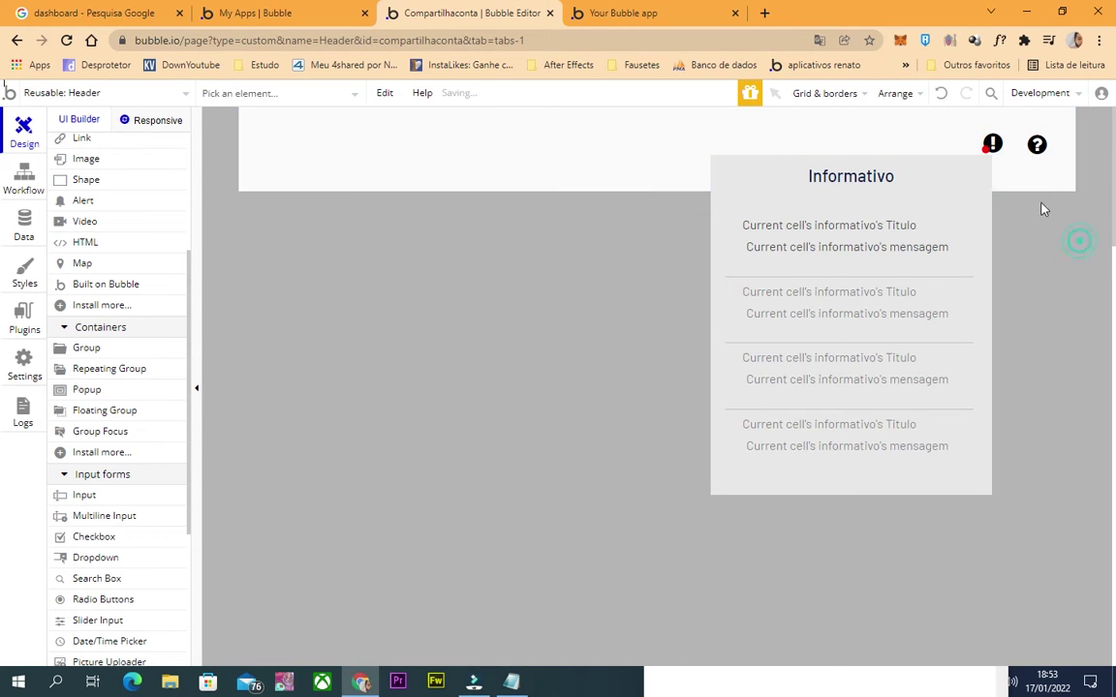
left_click(988, 150)
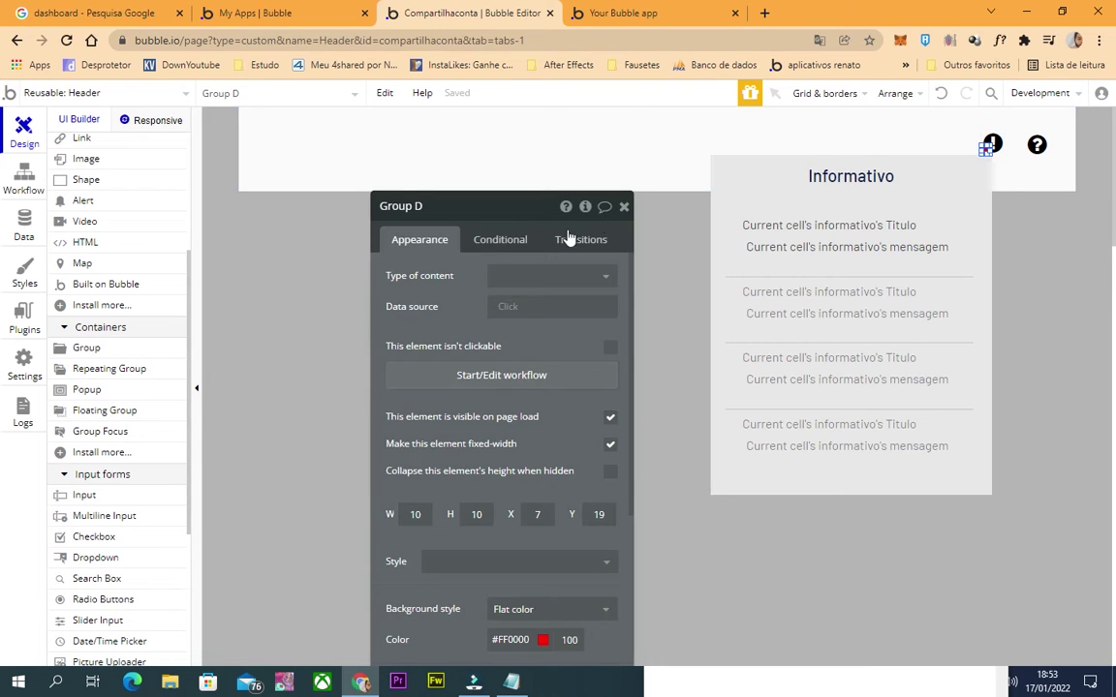
left_click(513, 239)
Add a red-dot condition based on a search for informativos.
left_click(493, 280)
left_click(438, 284)
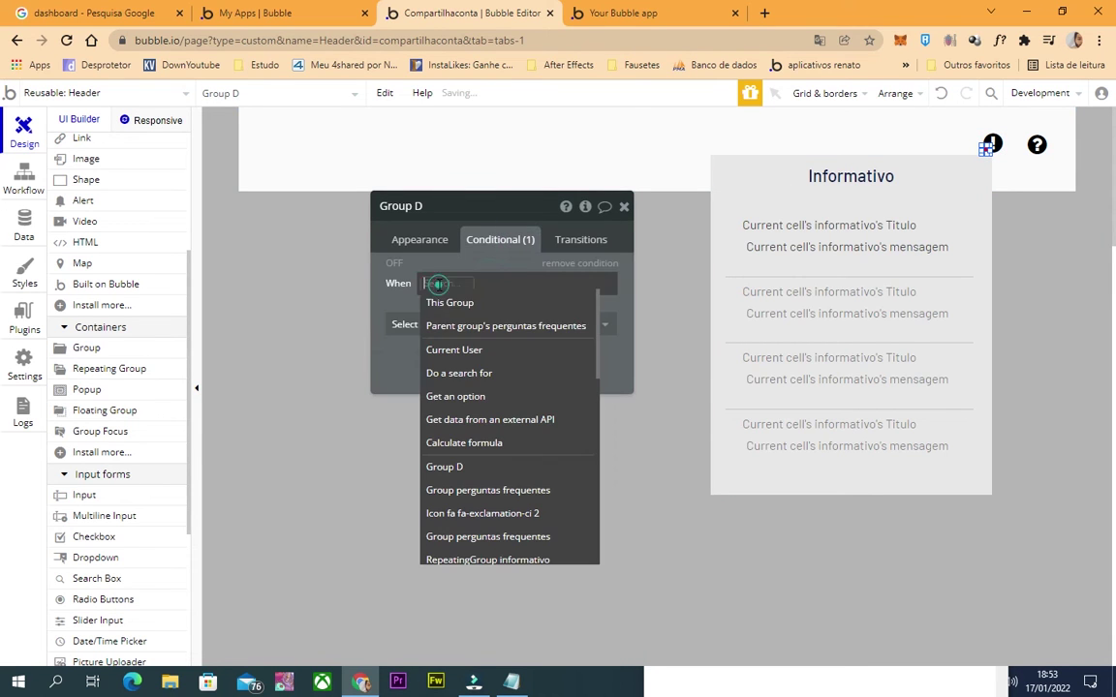
left_click(476, 374)
left_click(283, 246)
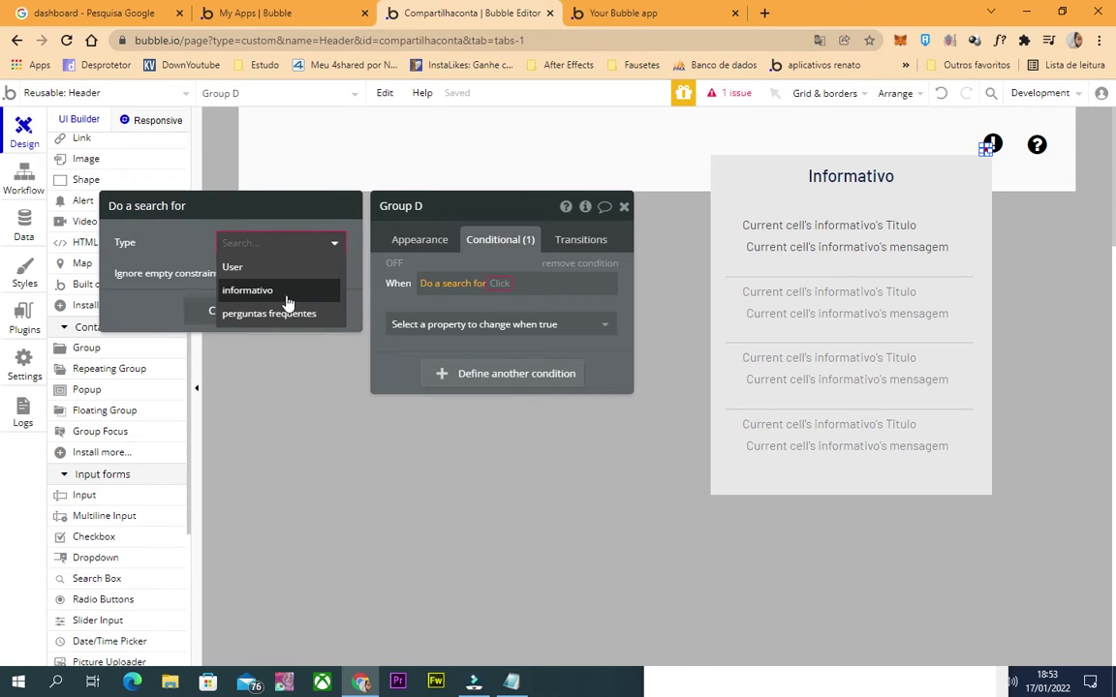
left_click(271, 290)
Constrain that search to uniq do dono = Current User's unique id.
left_click(235, 288)
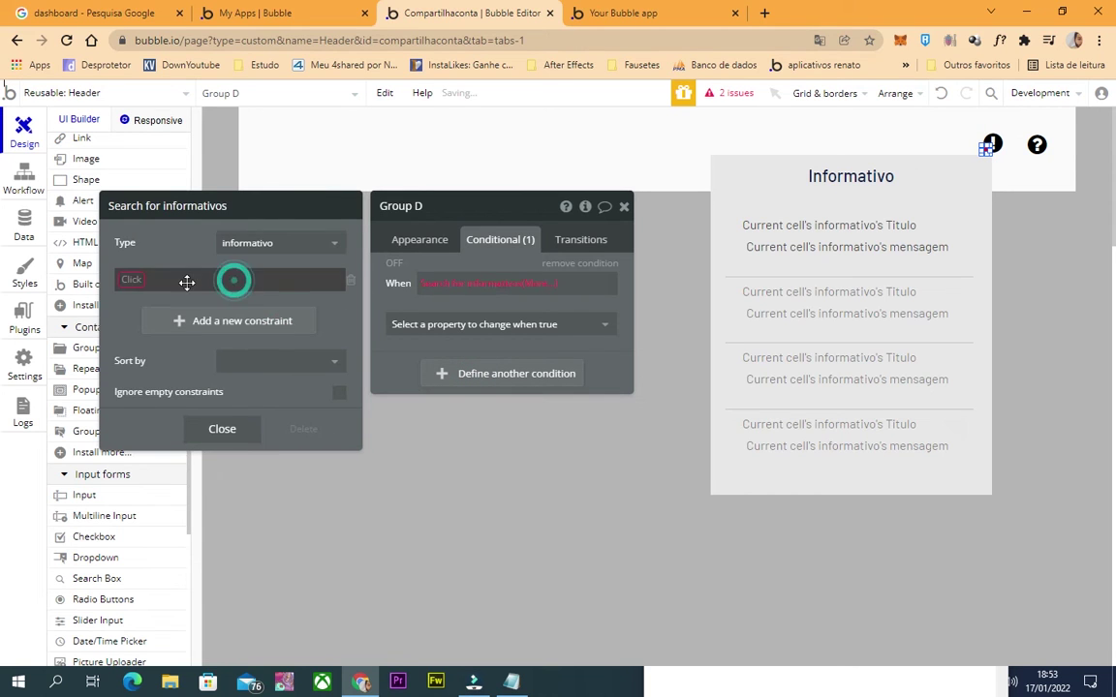
left_click(133, 281)
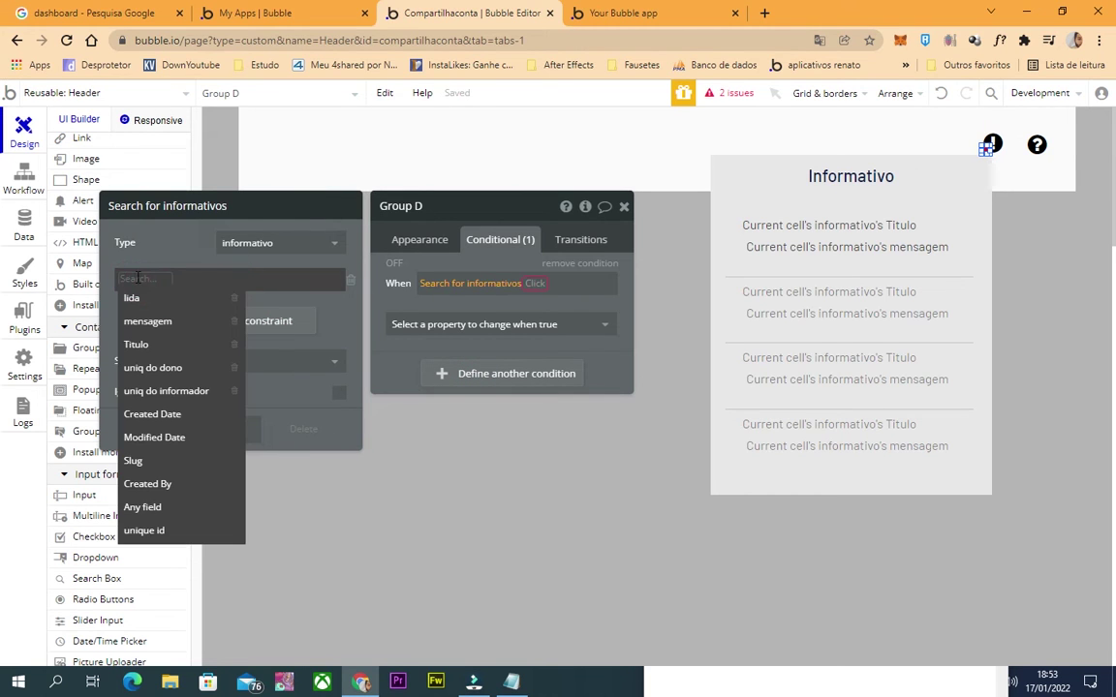
left_click(155, 367)
left_click(191, 281)
left_click(199, 295)
left_click(202, 280)
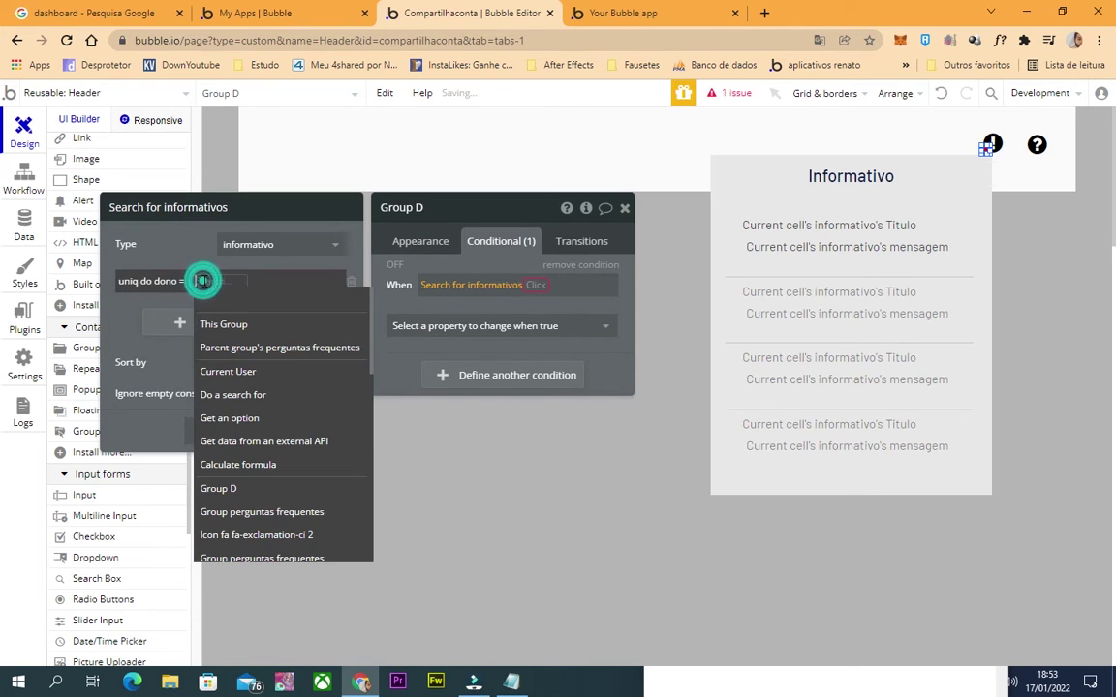
left_click(271, 374)
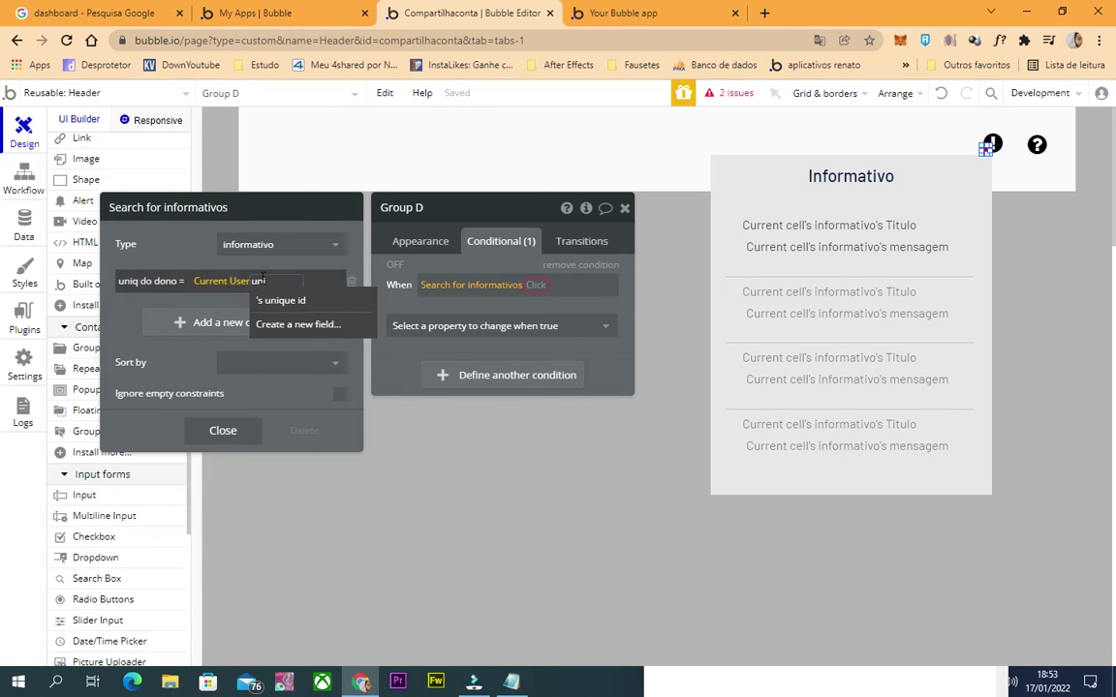
left_click(270, 297)
Add a second search constraint lida = "no".
left_click(243, 329)
left_click(137, 315)
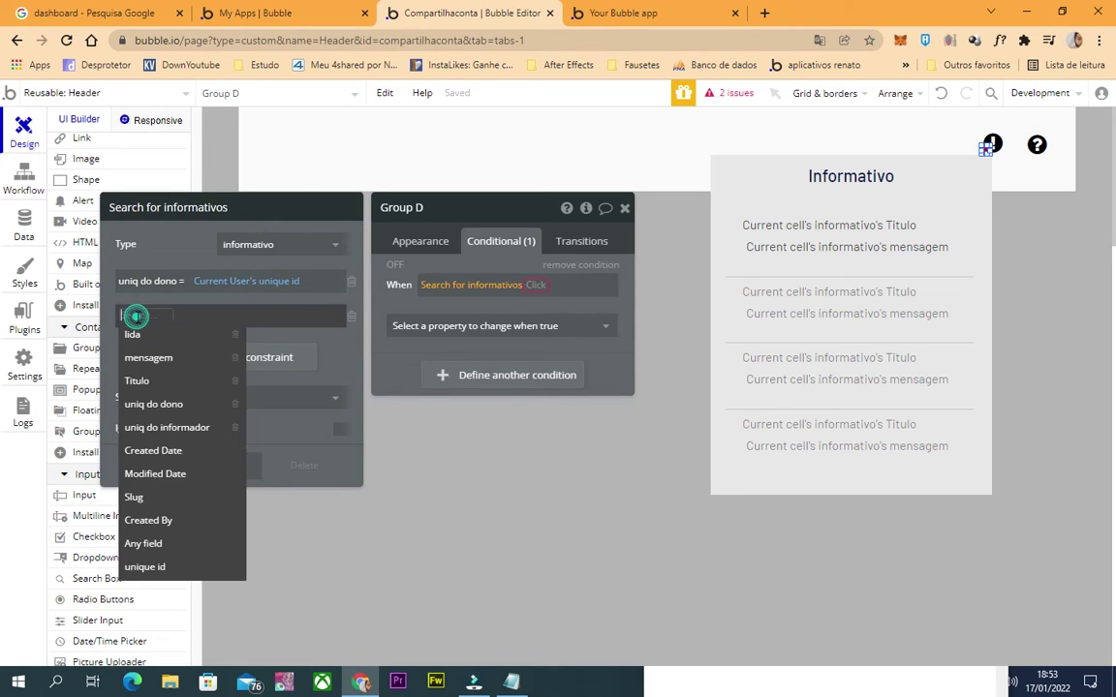
left_click(161, 337)
left_click(142, 315)
left_click(162, 329)
left_click(164, 315)
left_click(164, 358)
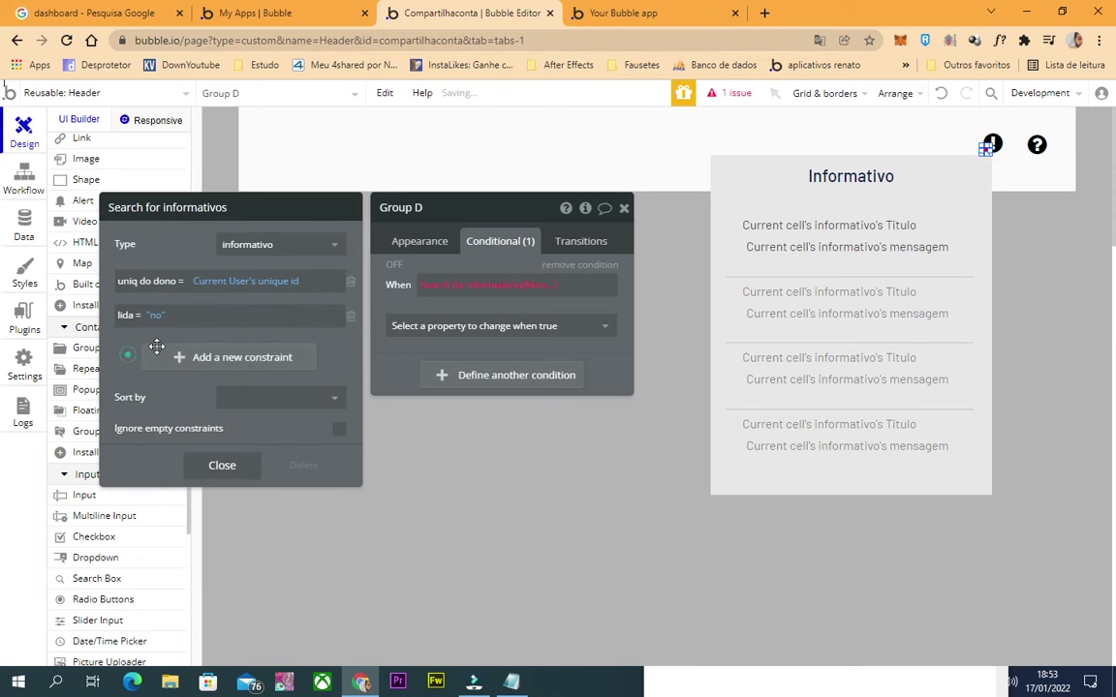
left_click(542, 283)
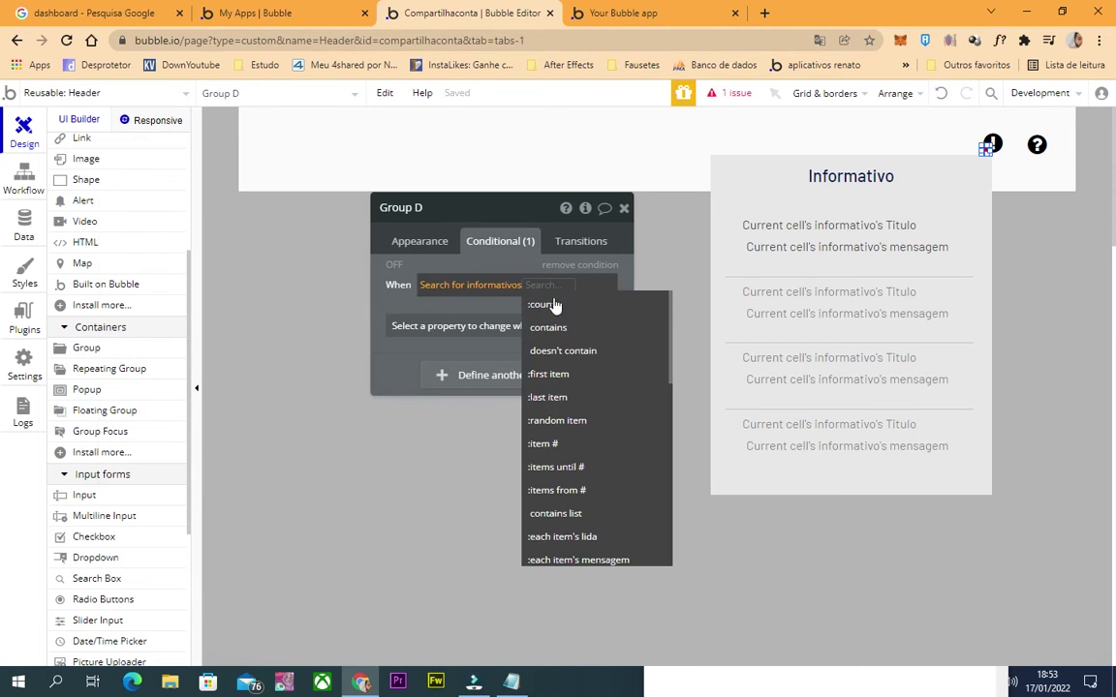
Use the search's first item and remove the lida = "no" constraint.
left_click(568, 375)
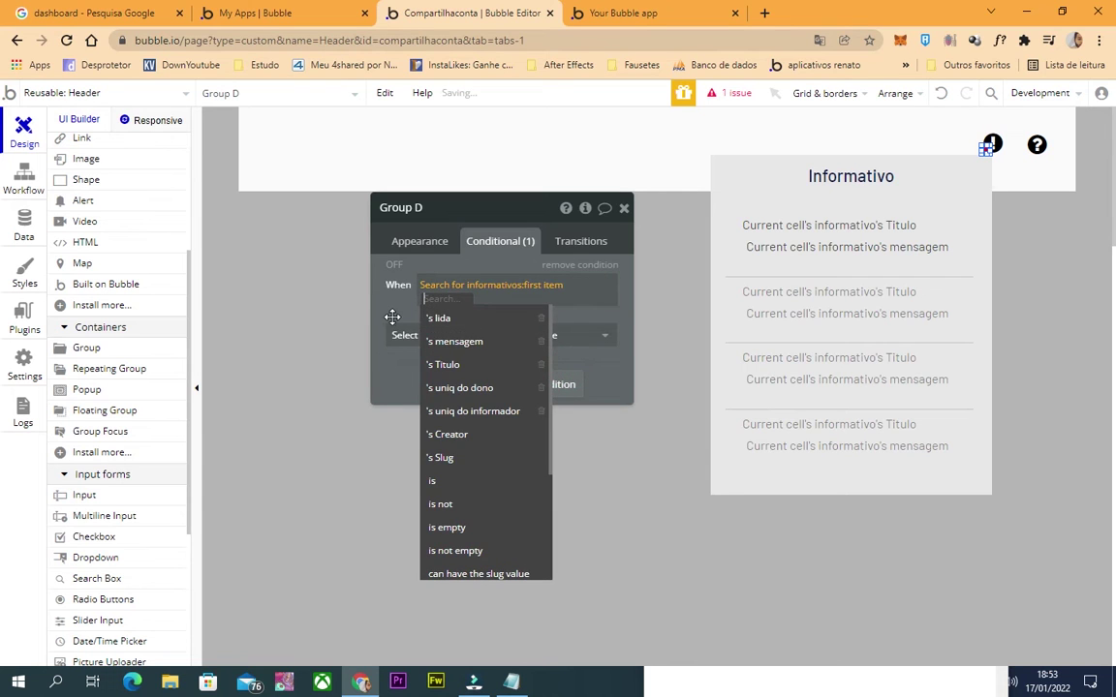
left_click(506, 286)
left_click(506, 286)
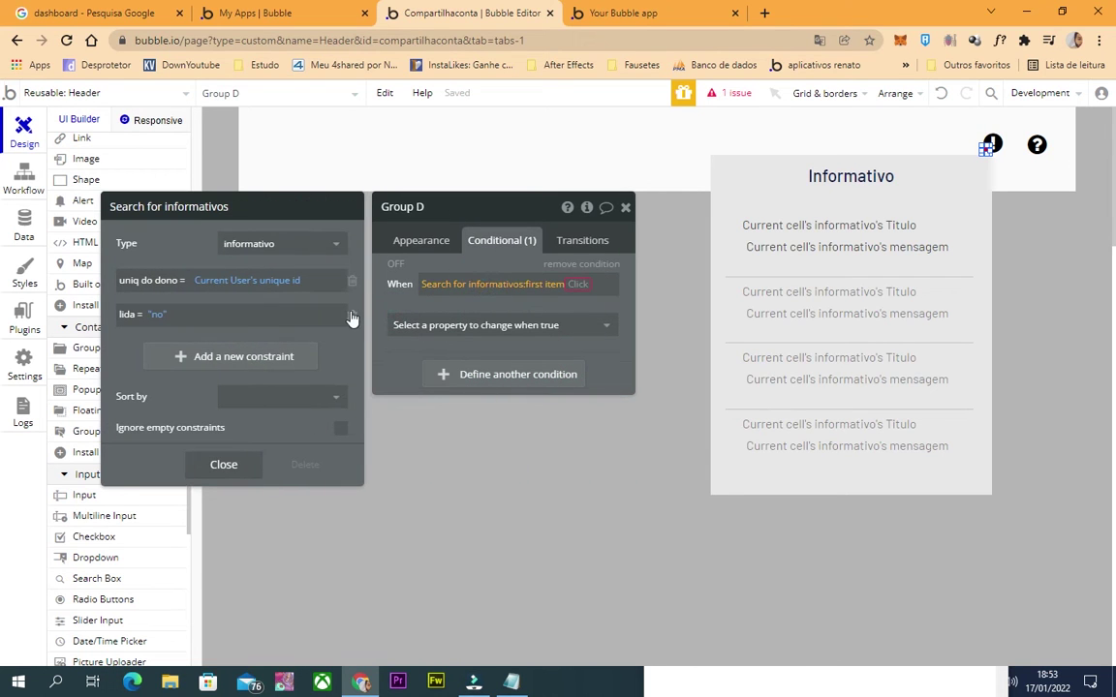
left_click(352, 315)
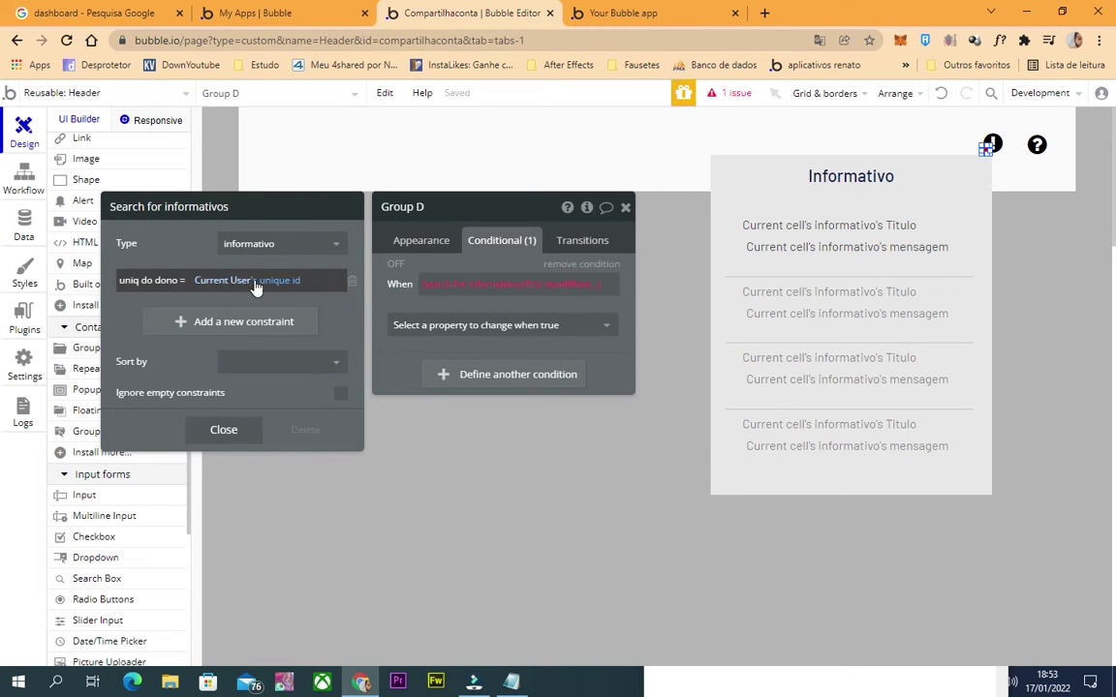
Make the condition ':first item's lida is "no"' and have it set 'This element is visible'.
left_click(543, 287)
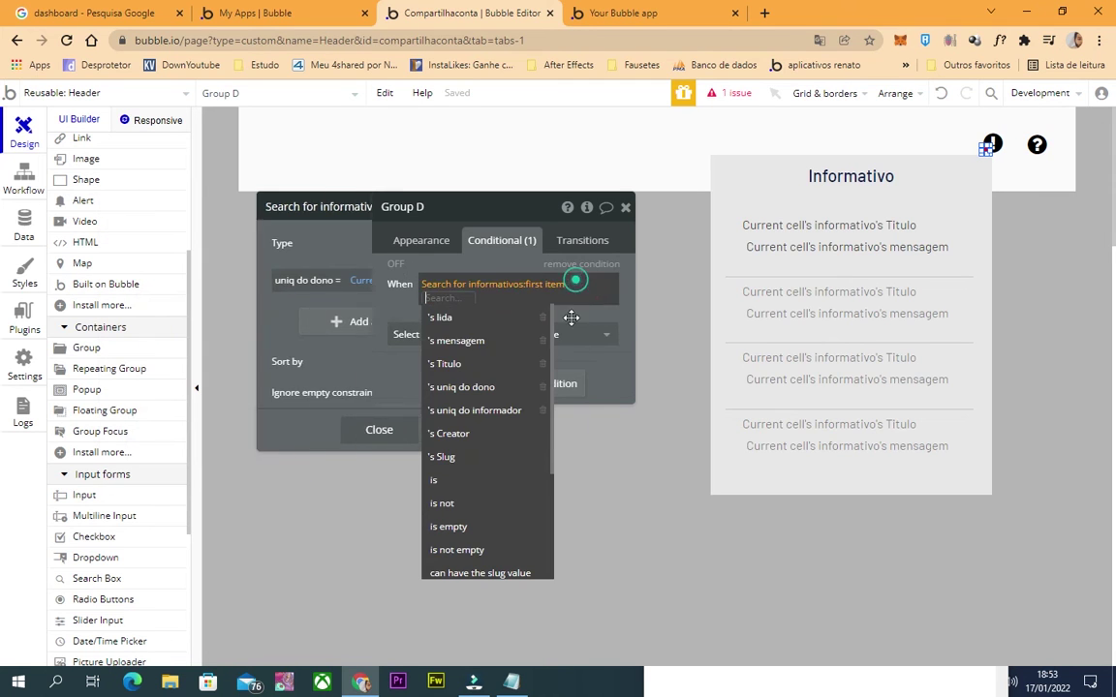
left_click(438, 314)
left_click(461, 303)
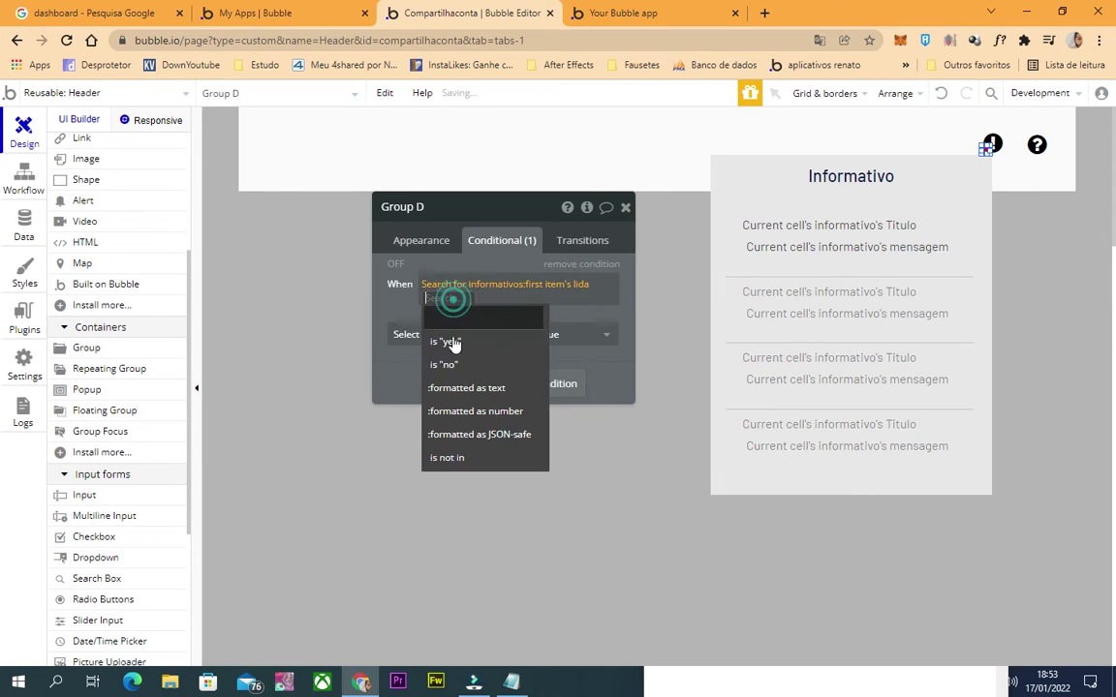
left_click(459, 366)
left_click(436, 333)
type("visi")
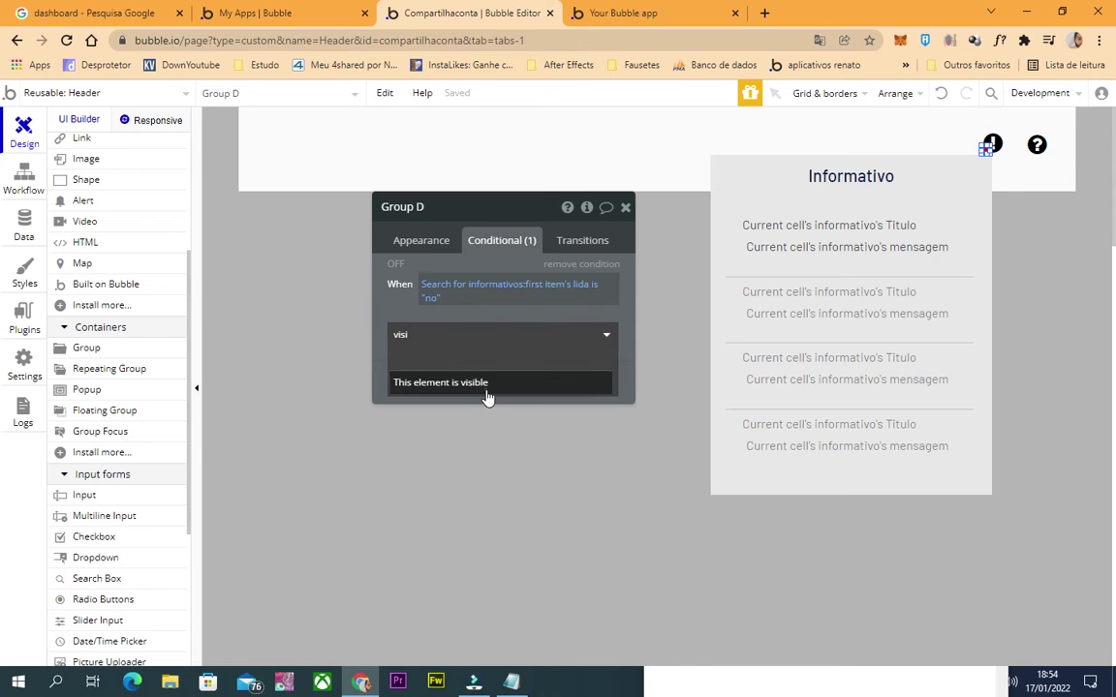
left_click(485, 383)
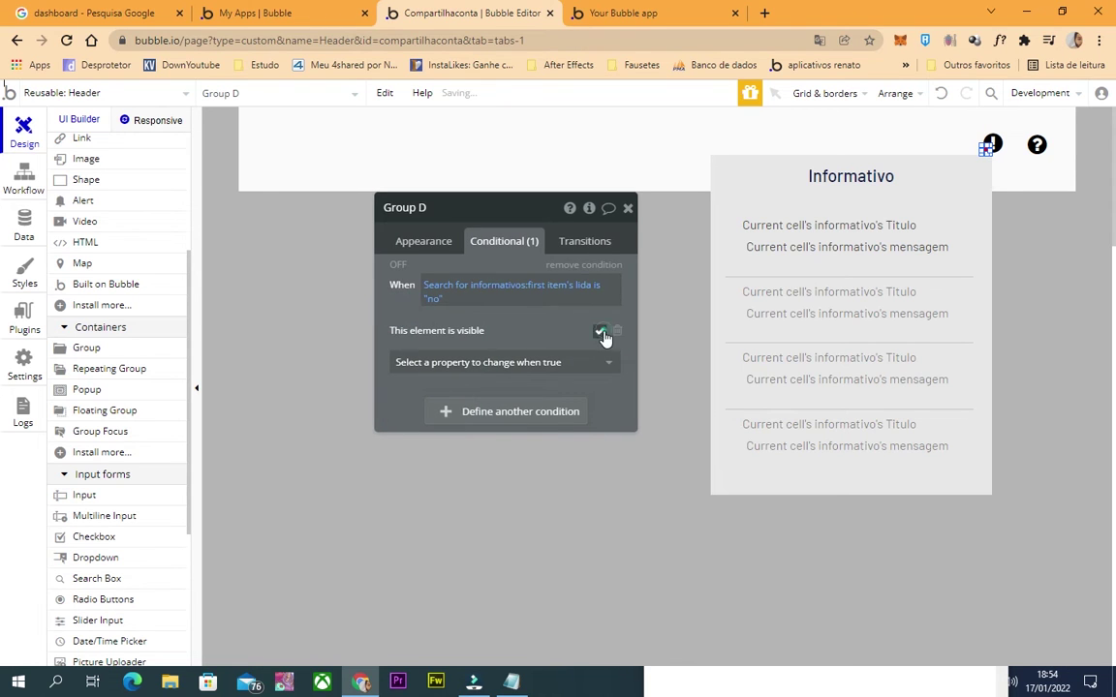
Uncheck 'Visible on page load' in the red dot's Appearance settings.
left_click(423, 241)
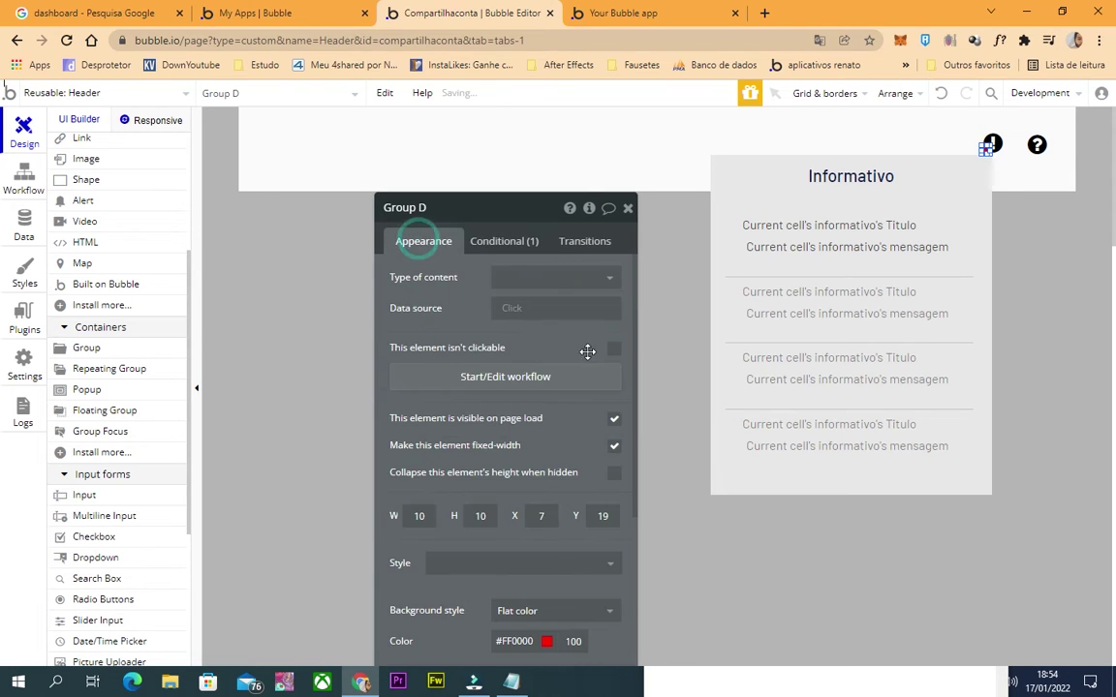
left_click(612, 422)
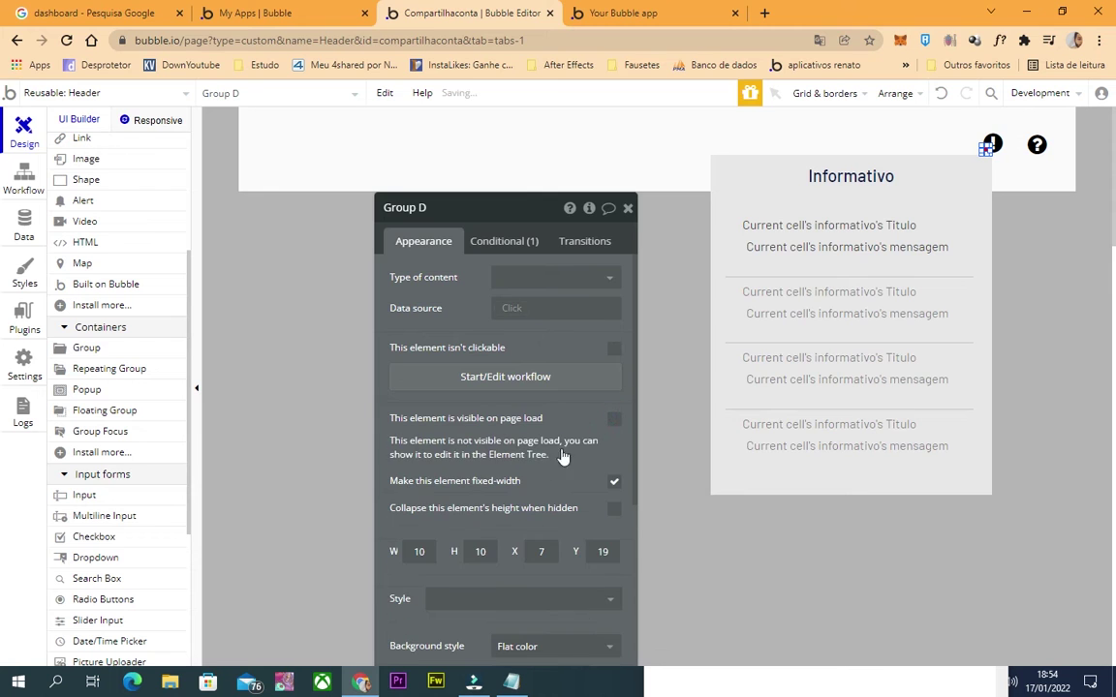
left_click(627, 211)
double_click(719, 202)
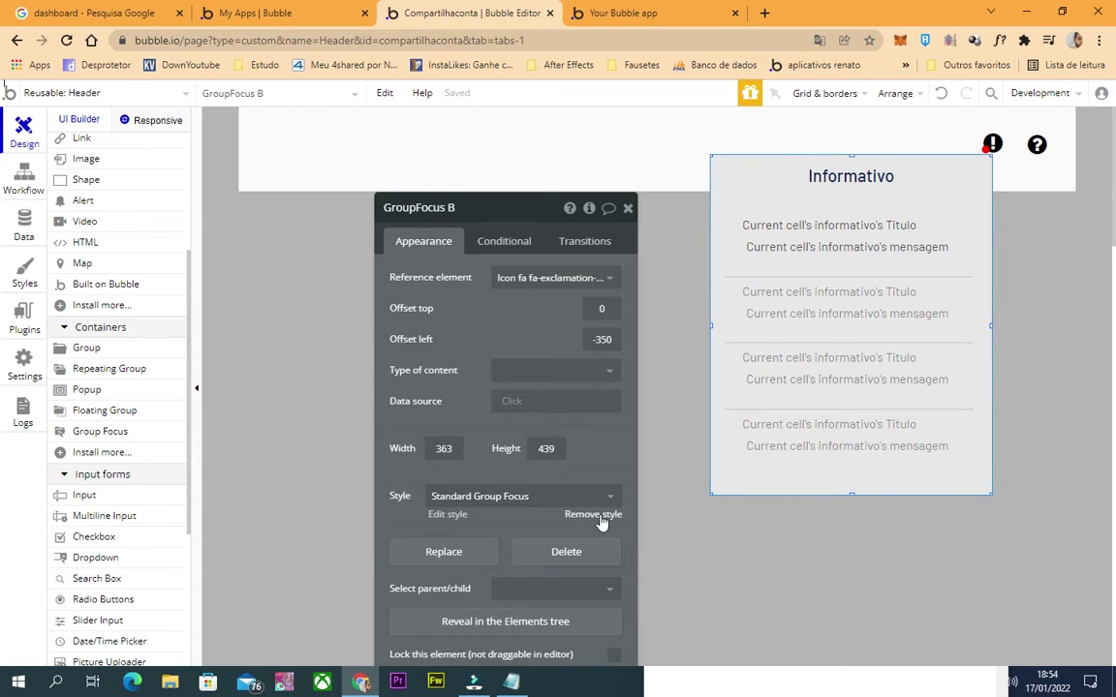
Remove the Informativo group's style and inspect the Perguntas Frequentes gradient start colour.
left_click(571, 513)
left_click(517, 366)
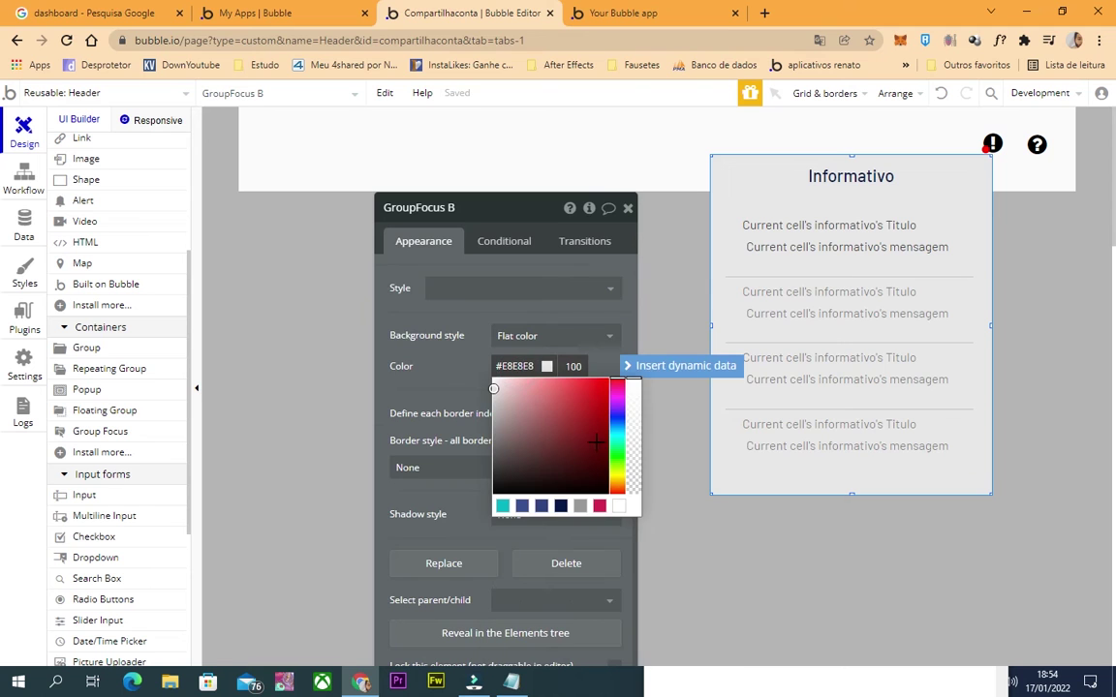
scroll(65, 218, "up", 3)
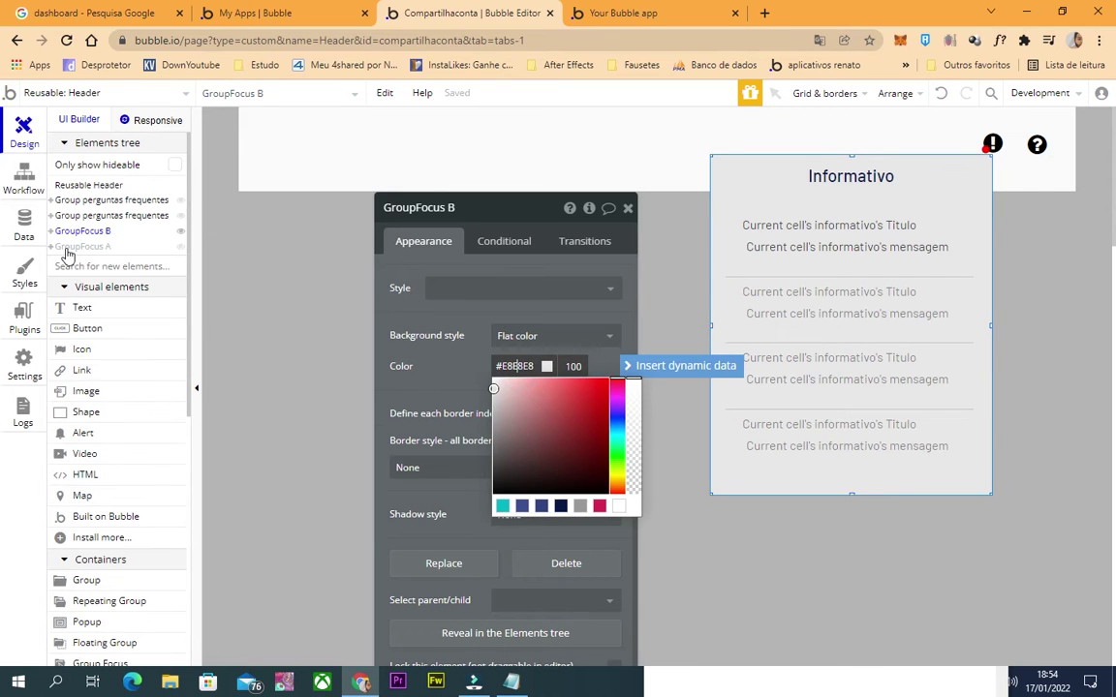
left_click(67, 246)
left_click(839, 436)
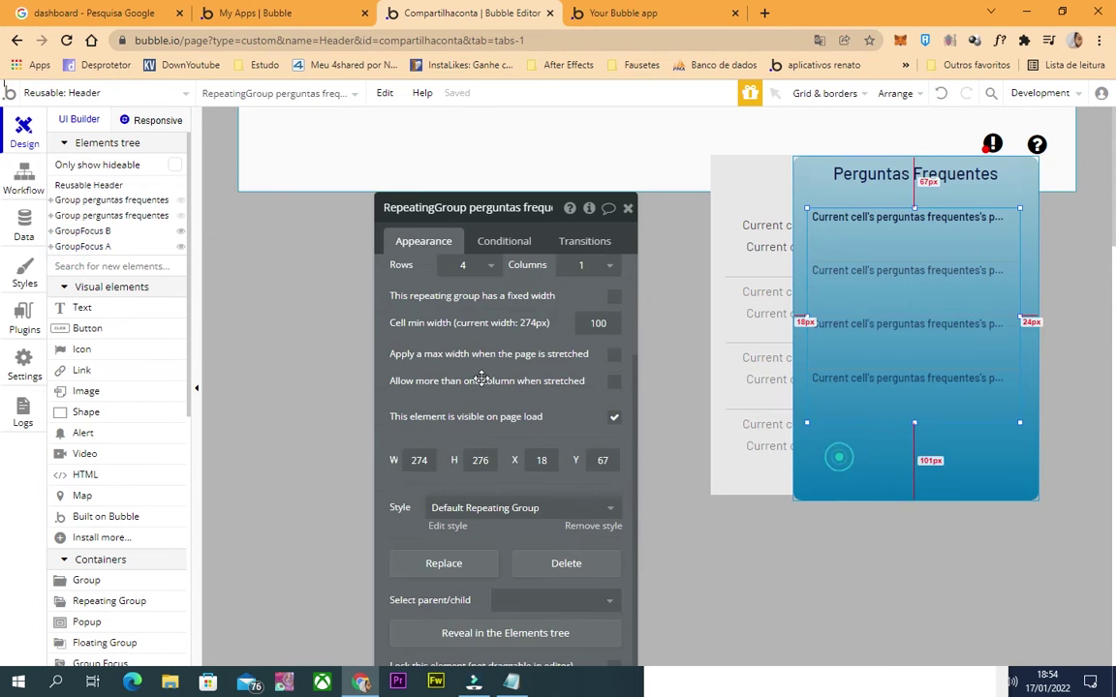
left_click(518, 427)
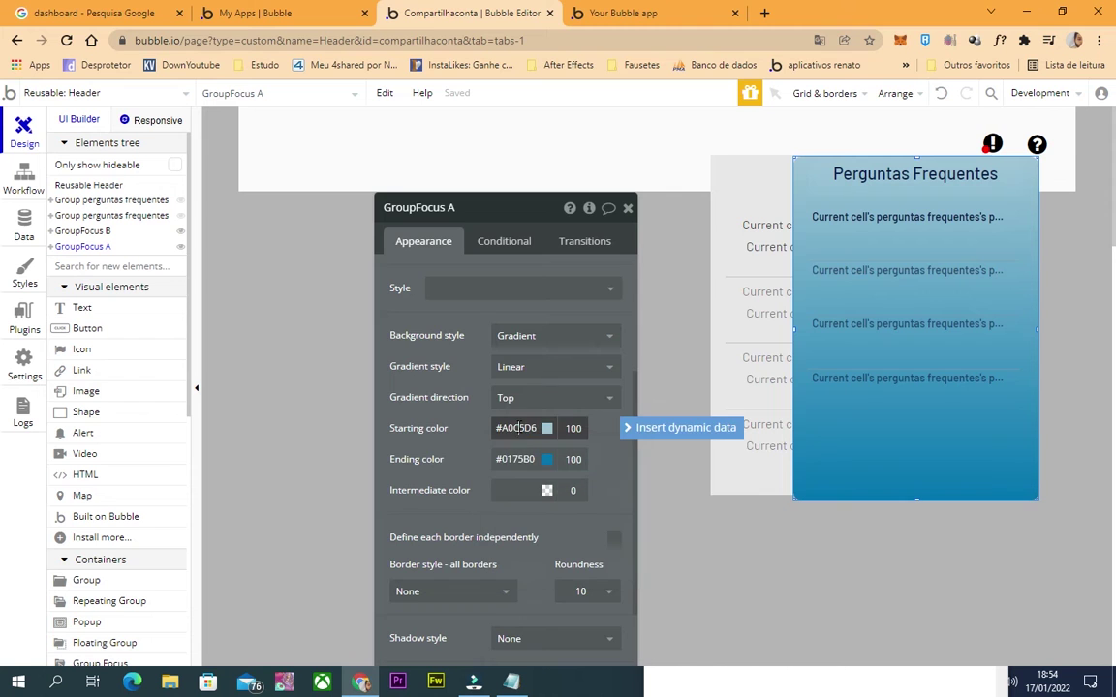
Reselect the Informativo popup group to edit its background style.
left_click(725, 457)
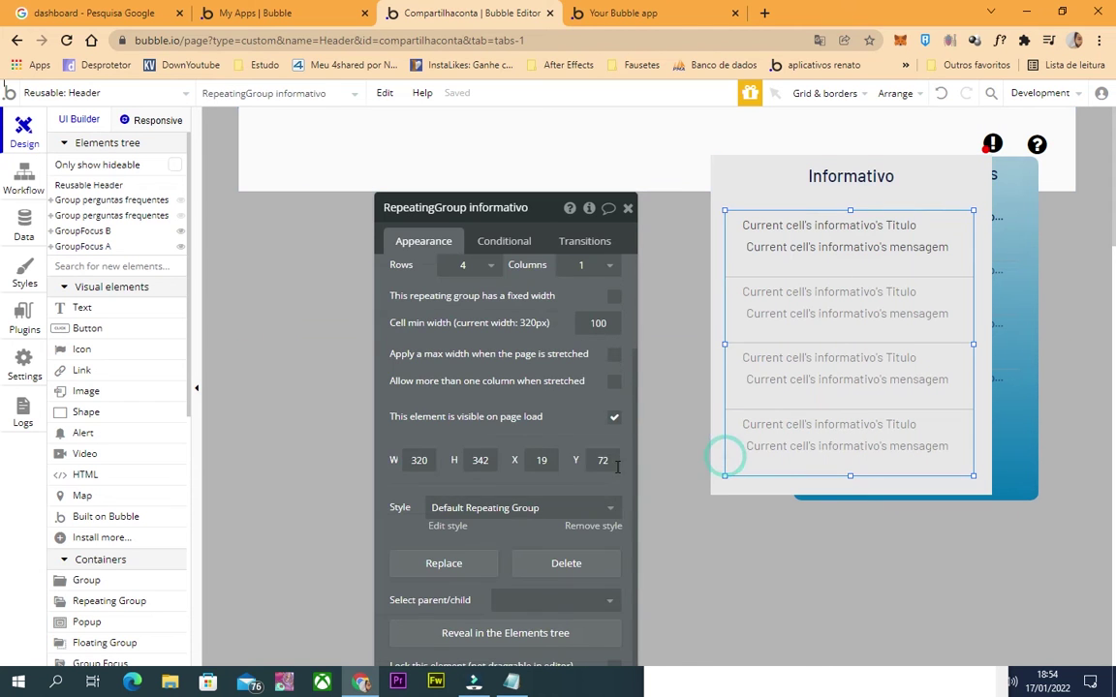
left_click(722, 477)
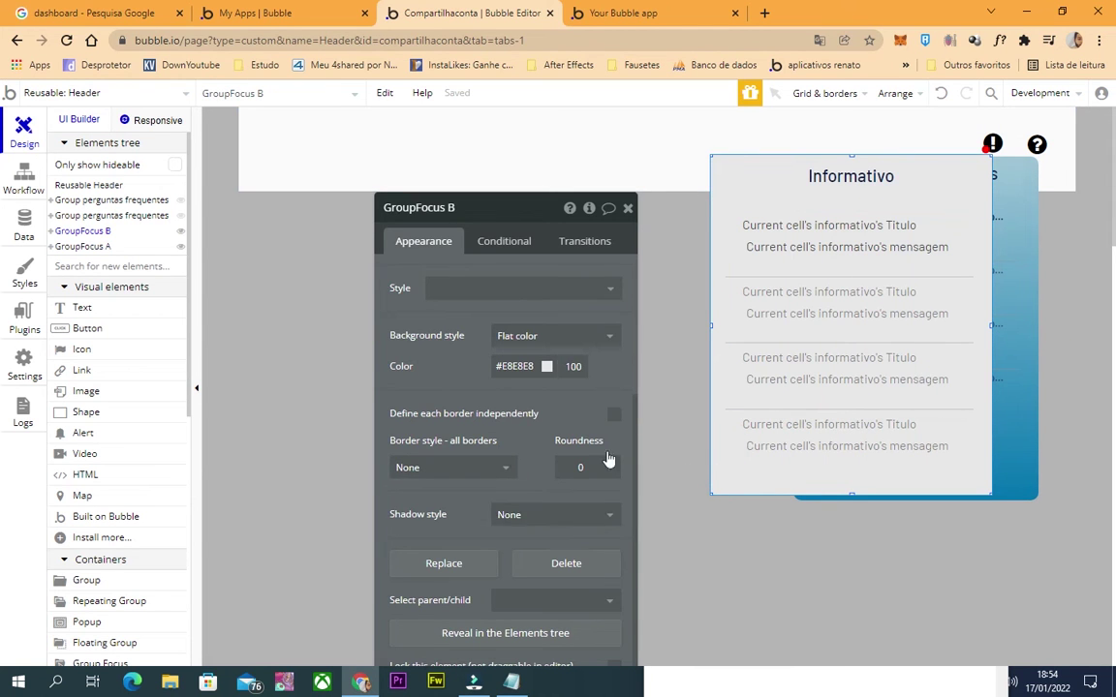
scroll(562, 537, "up", 3)
scroll(575, 418, "down", 3)
left_click(739, 181)
left_click(729, 187)
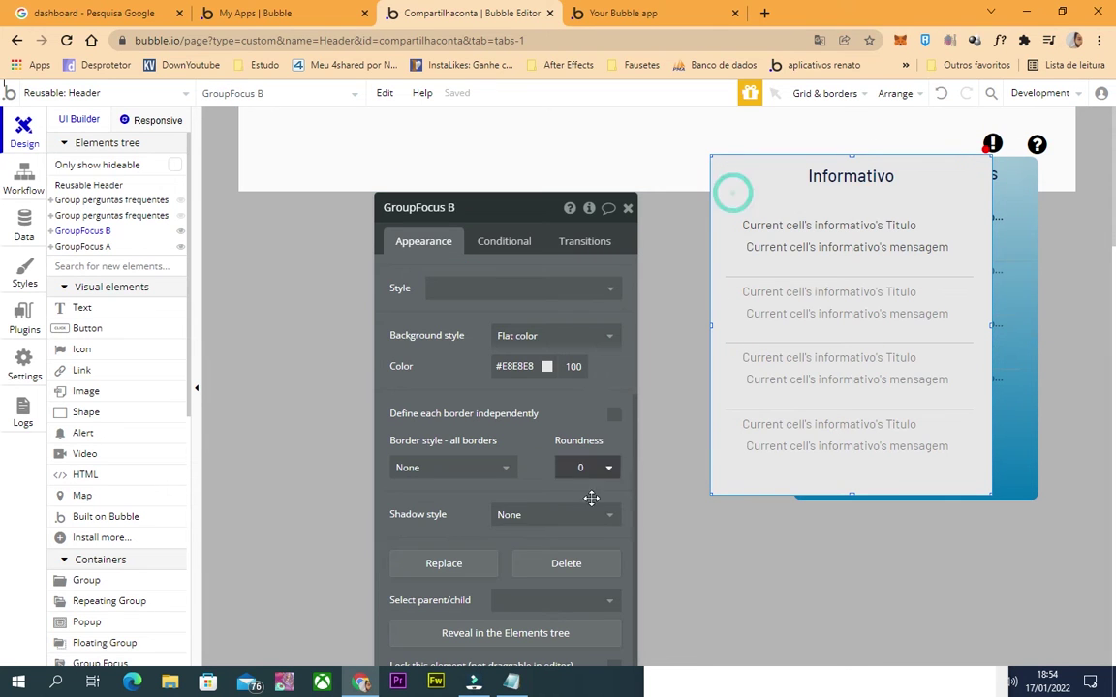
left_click(571, 330)
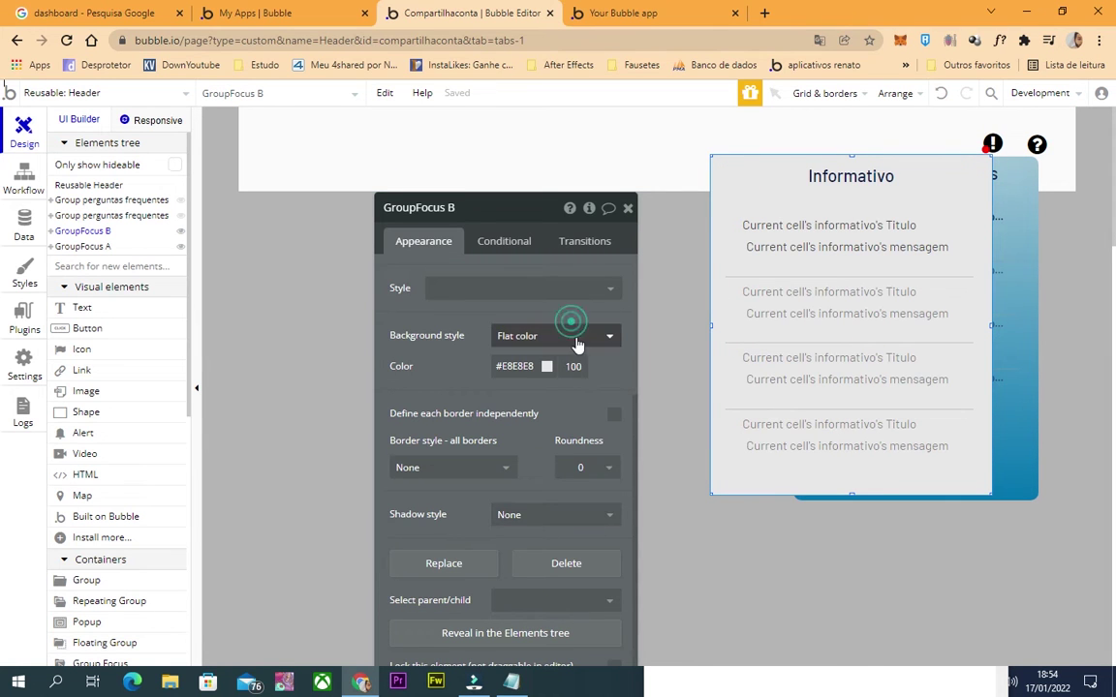
Give the Informativo group a gradient background from #A0C5D6 to #0175B0.
left_click(528, 399)
triple_click(518, 430)
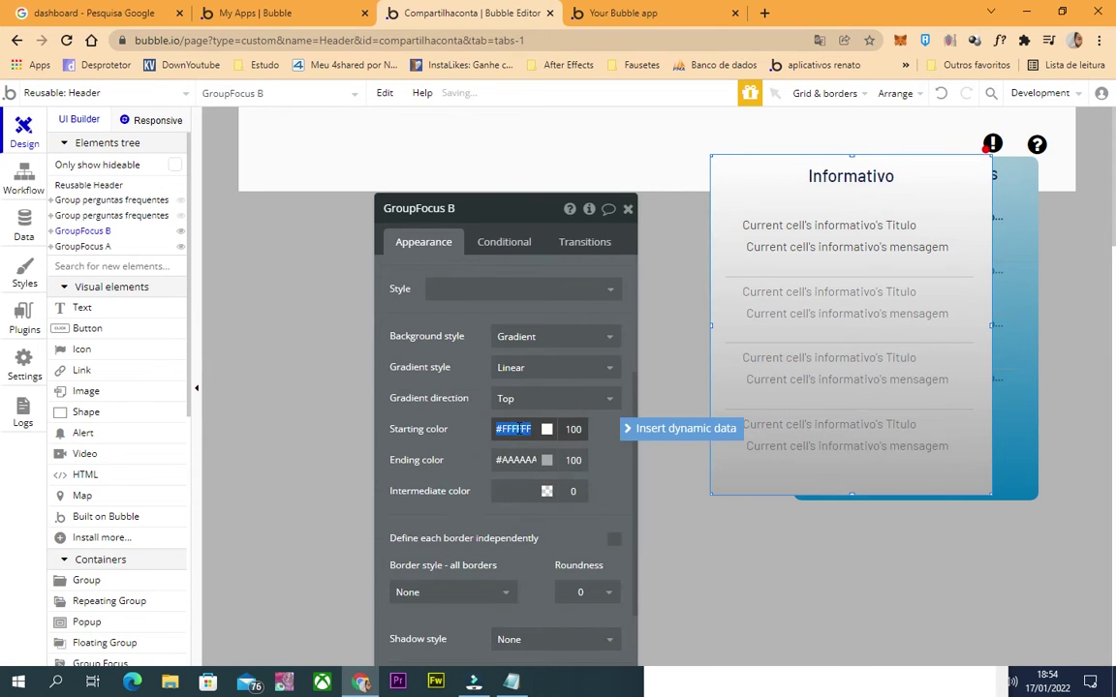
type("#A0C5D6")
left_click_drag(518, 218, 446, 152)
left_click(1006, 484)
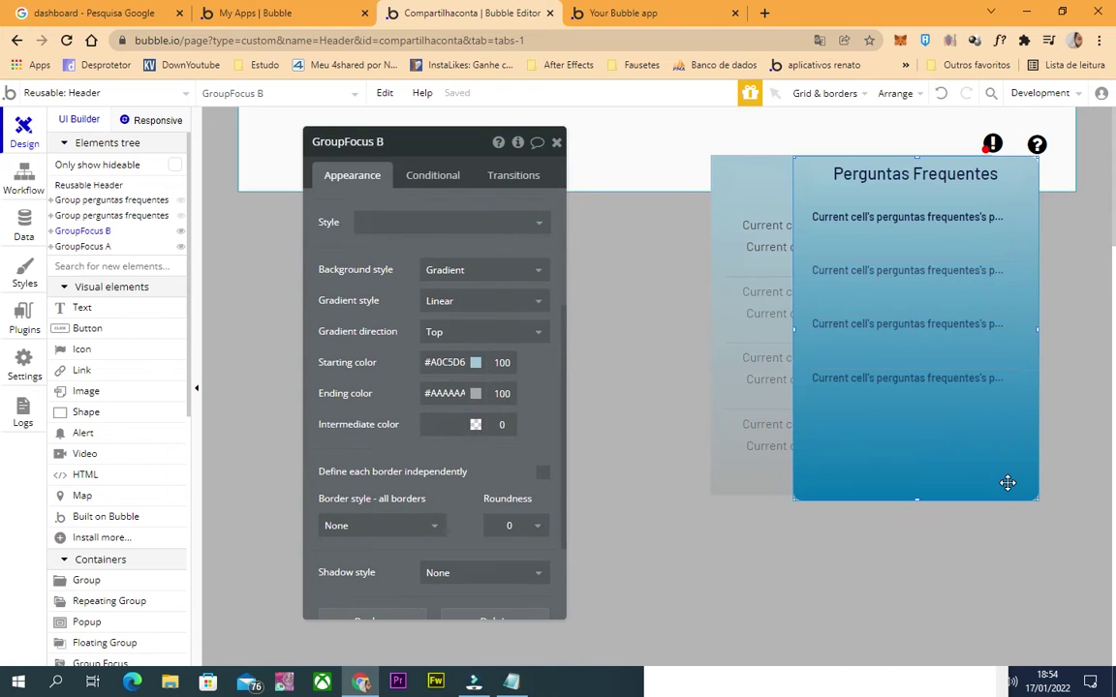
triple_click(459, 387)
key("ctrl+c")
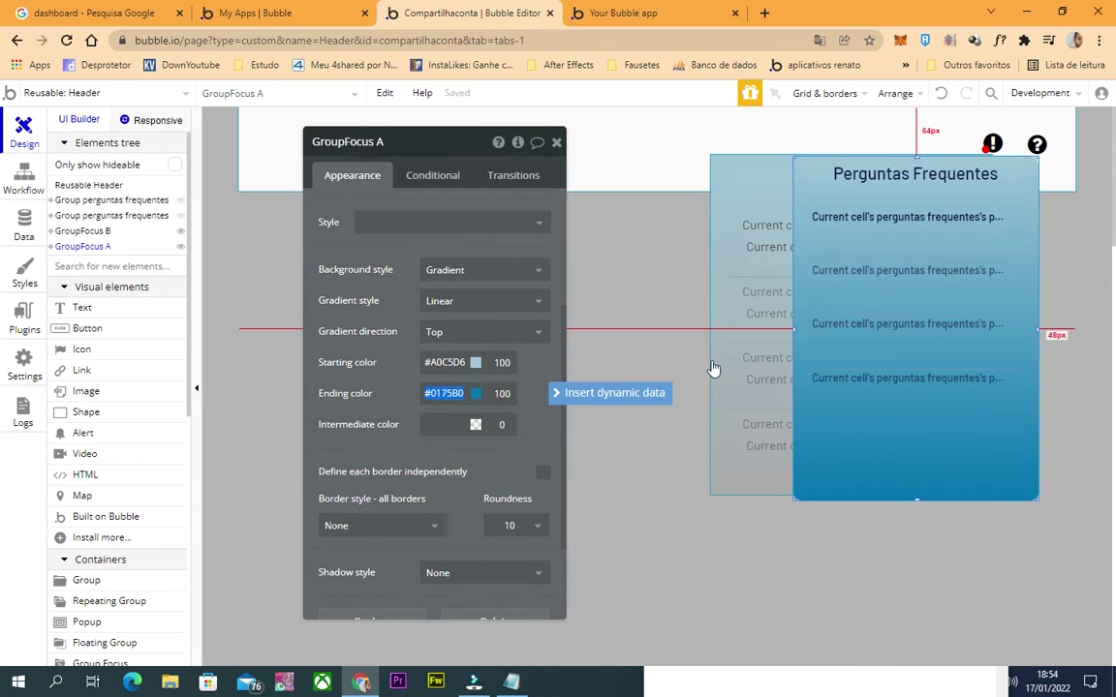
left_click(723, 369)
triple_click(446, 392)
key("ctrl+v")
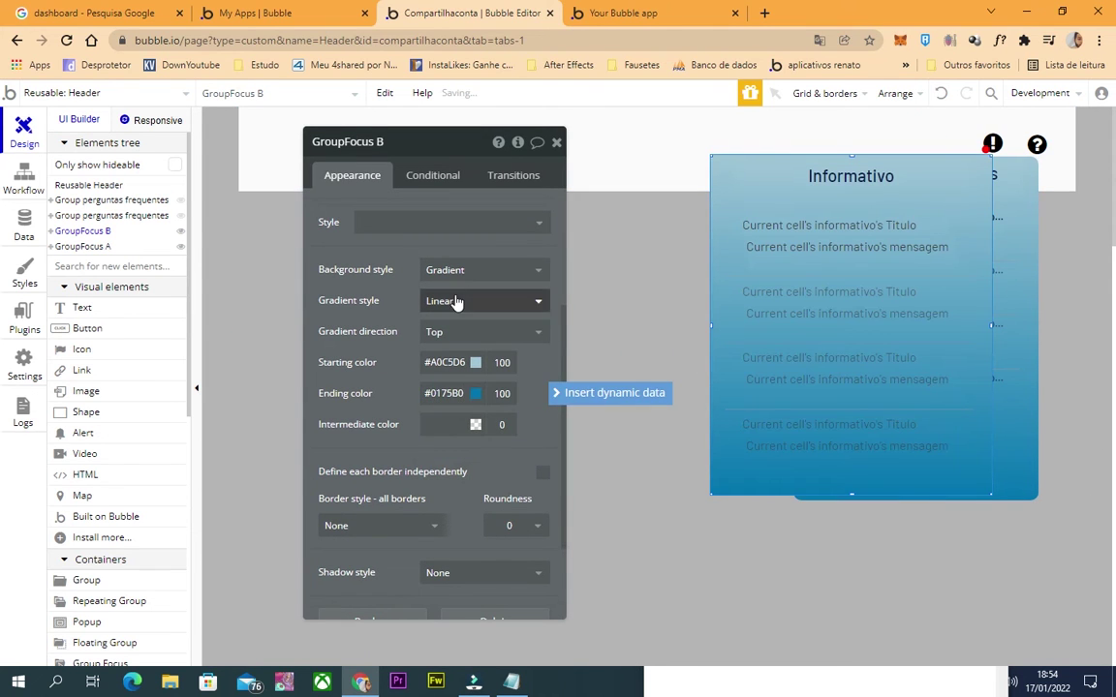
Make the Informativo gradient radial with an ellipse shape.
left_click(535, 269)
left_click(366, 286)
left_click(457, 303)
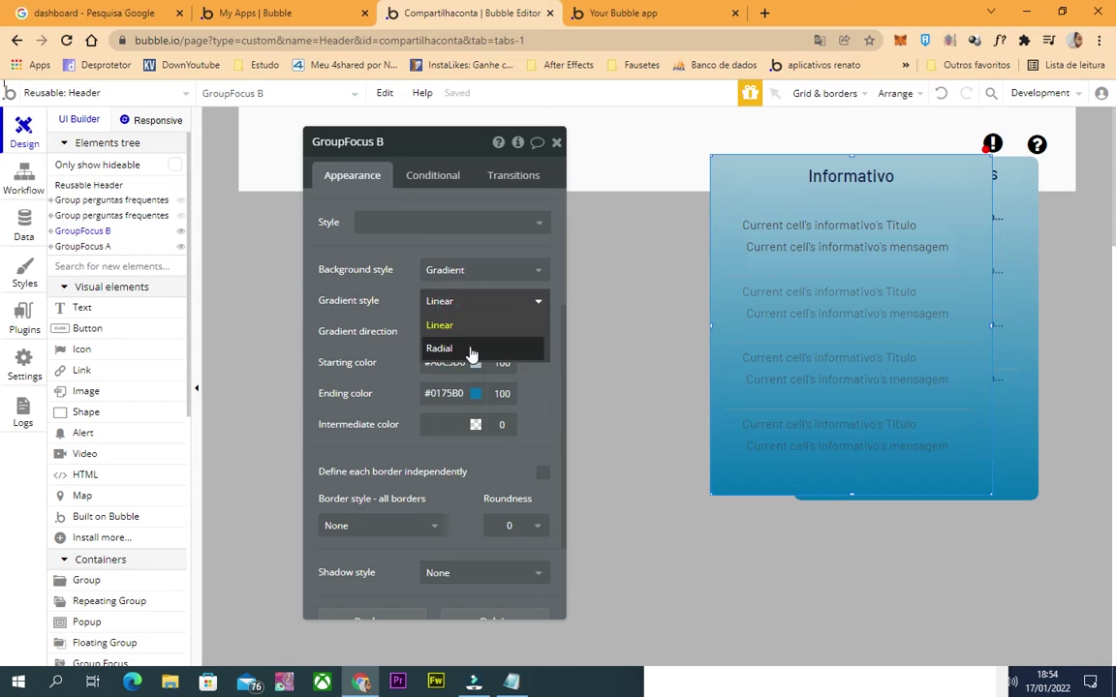
left_click(460, 347)
left_click(461, 334)
left_click(458, 378)
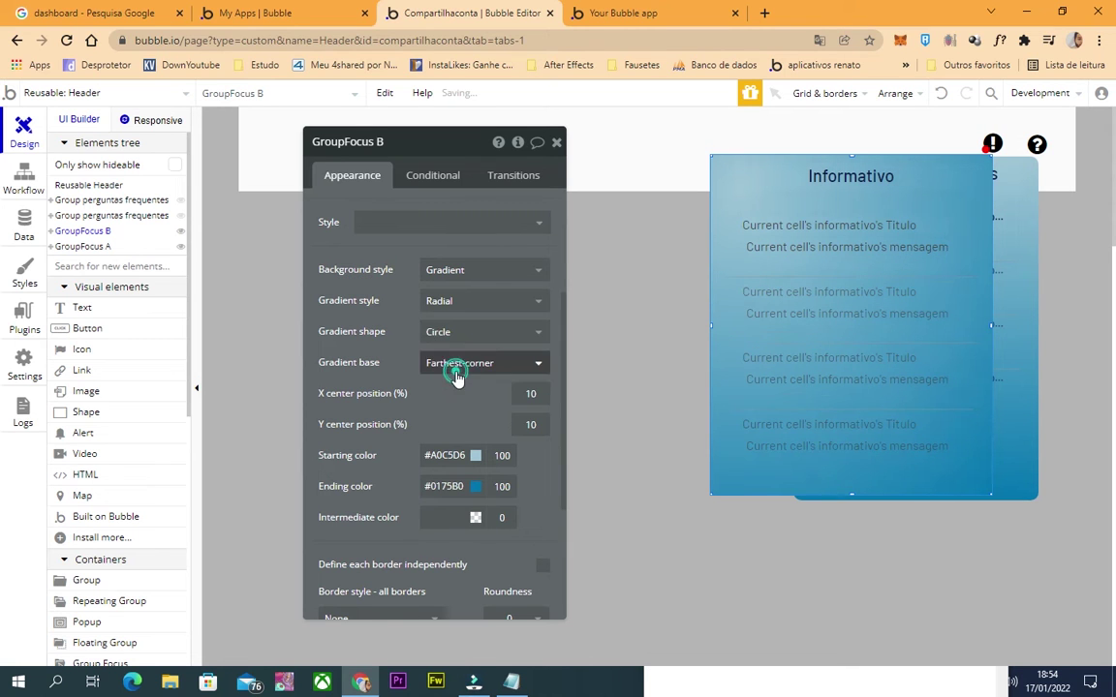
left_click(447, 332)
left_click(448, 357)
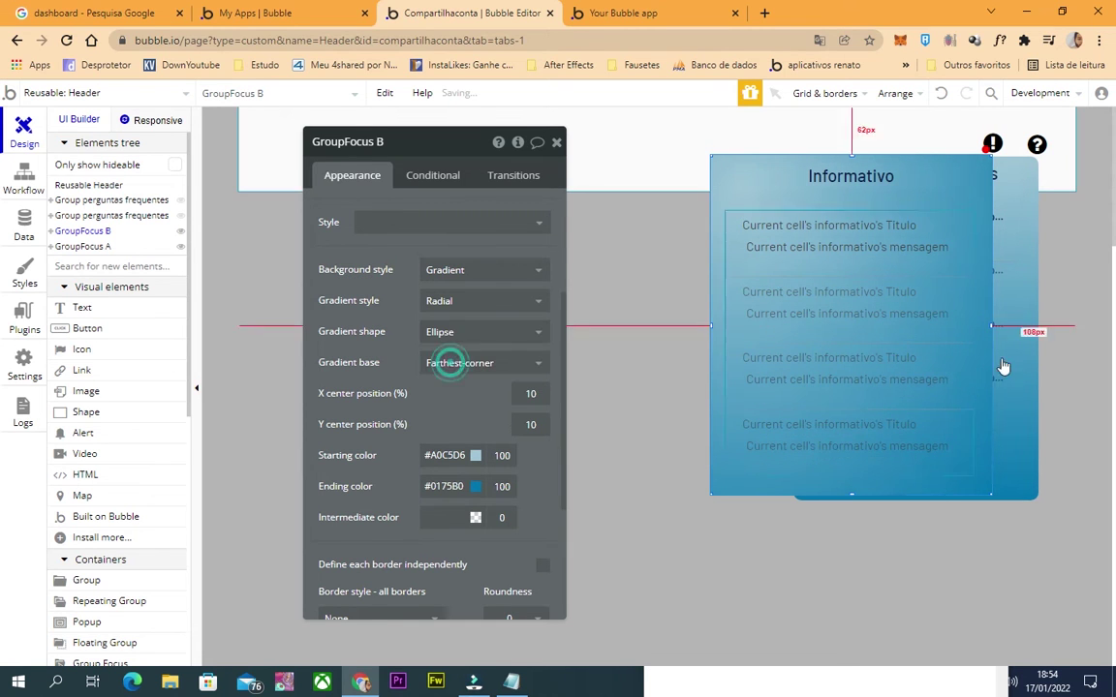
Set the Perguntas Frequentes group's background to a radial gradient as well.
left_click(1018, 461)
left_click(484, 301)
left_click(355, 296)
left_click(483, 308)
left_click(483, 345)
left_click(850, 357)
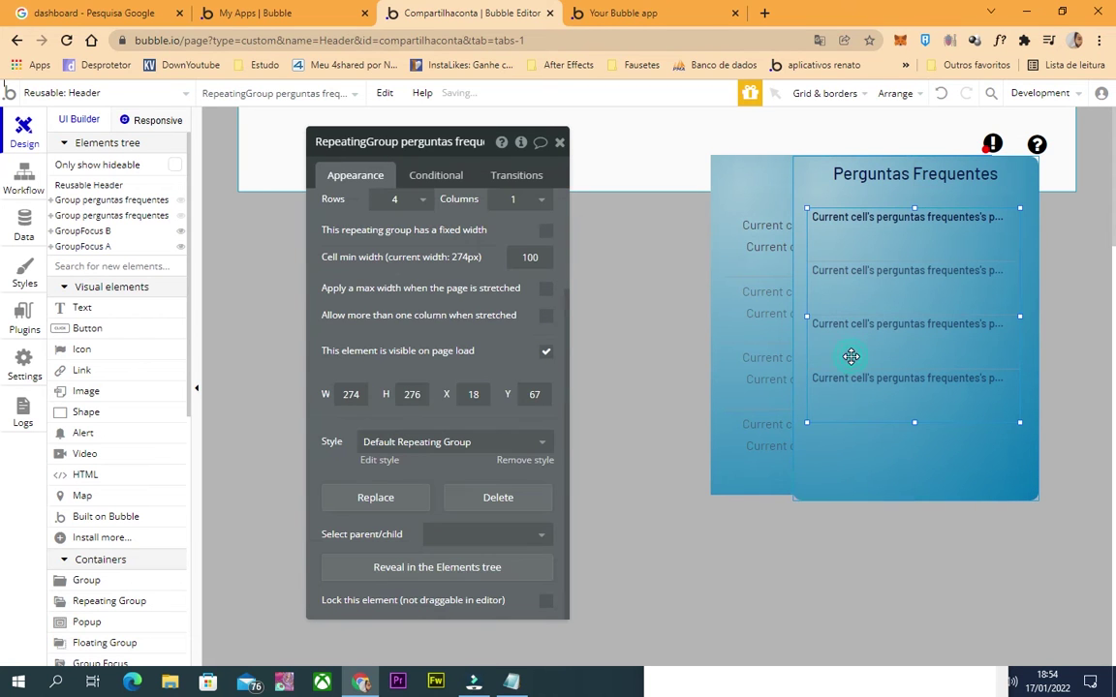
Make the FAQ question text white, and strip the Informativo title and message styles to recolour them.
left_click(913, 217)
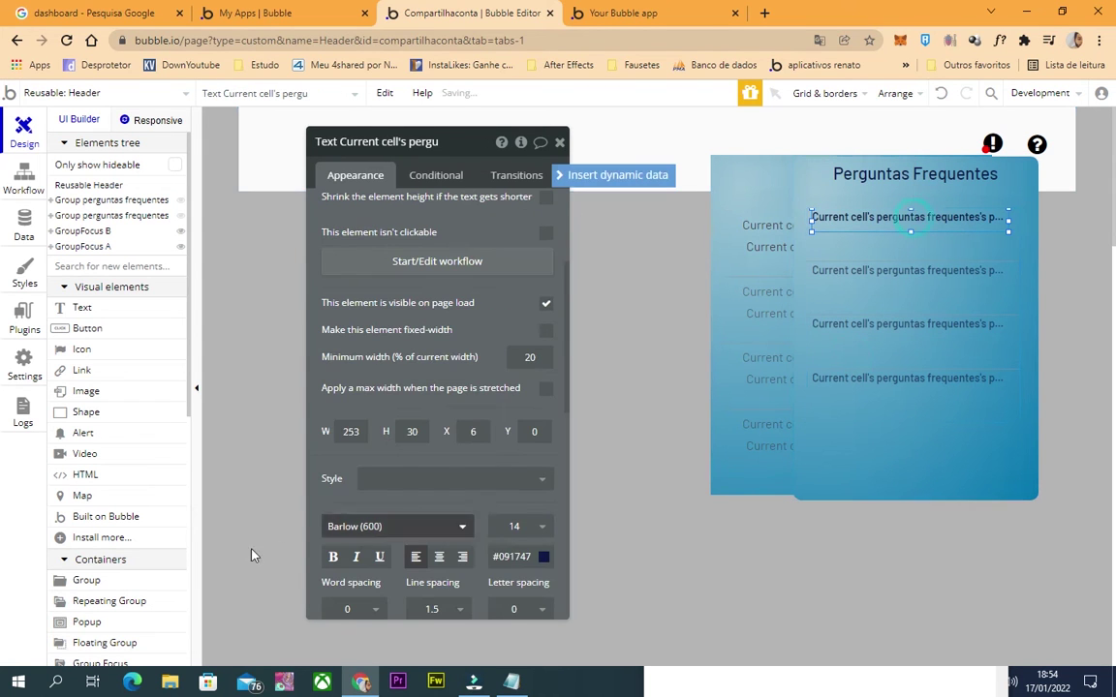
left_click(581, 553)
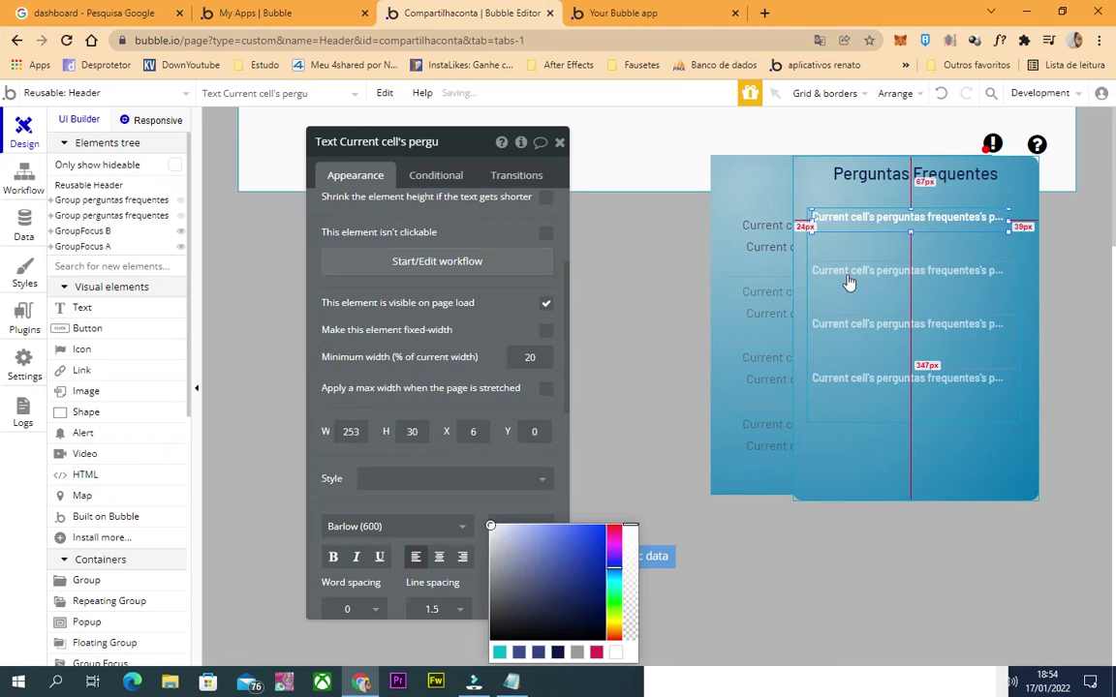
left_click(842, 244)
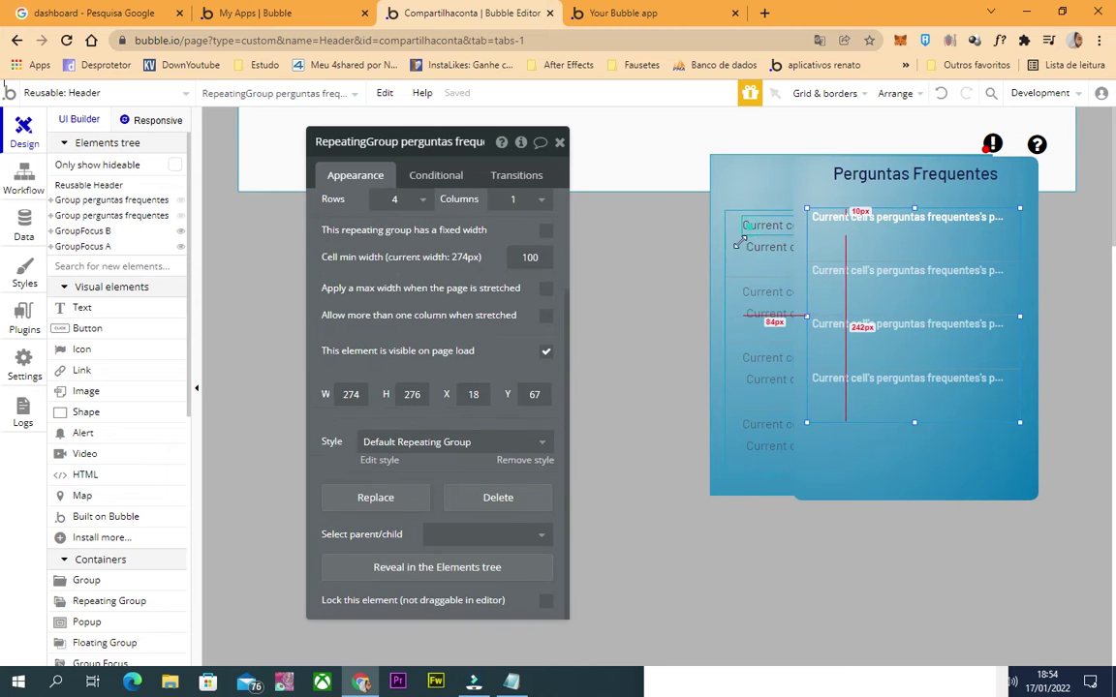
left_click(745, 229)
left_click(518, 469)
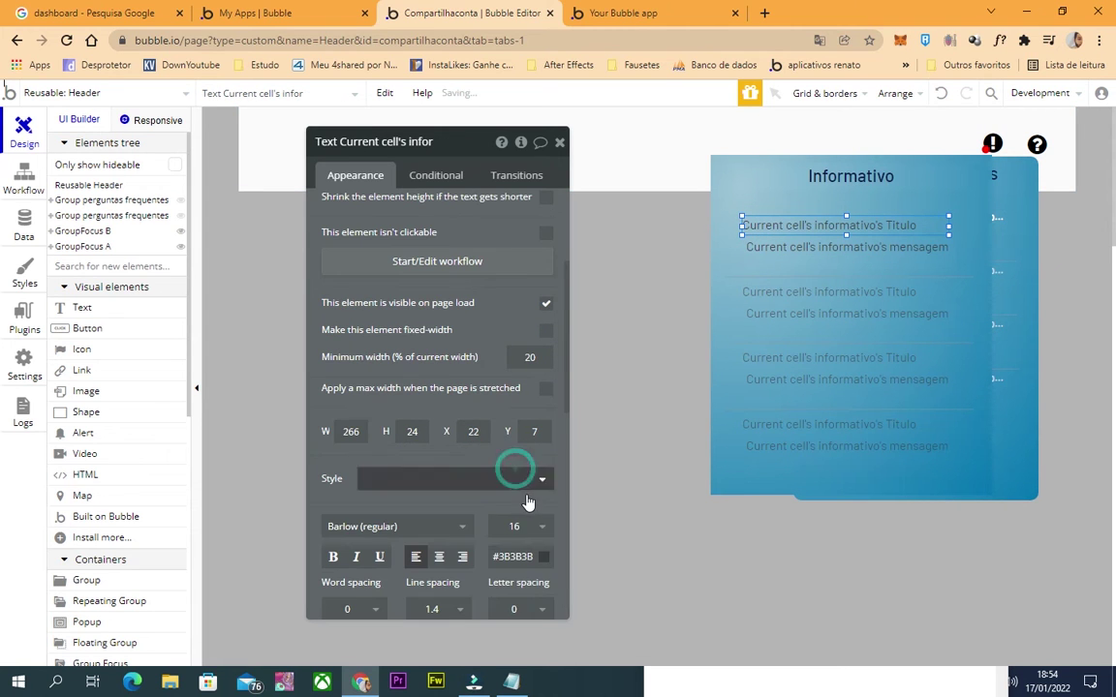
left_click(531, 553)
left_click(785, 246)
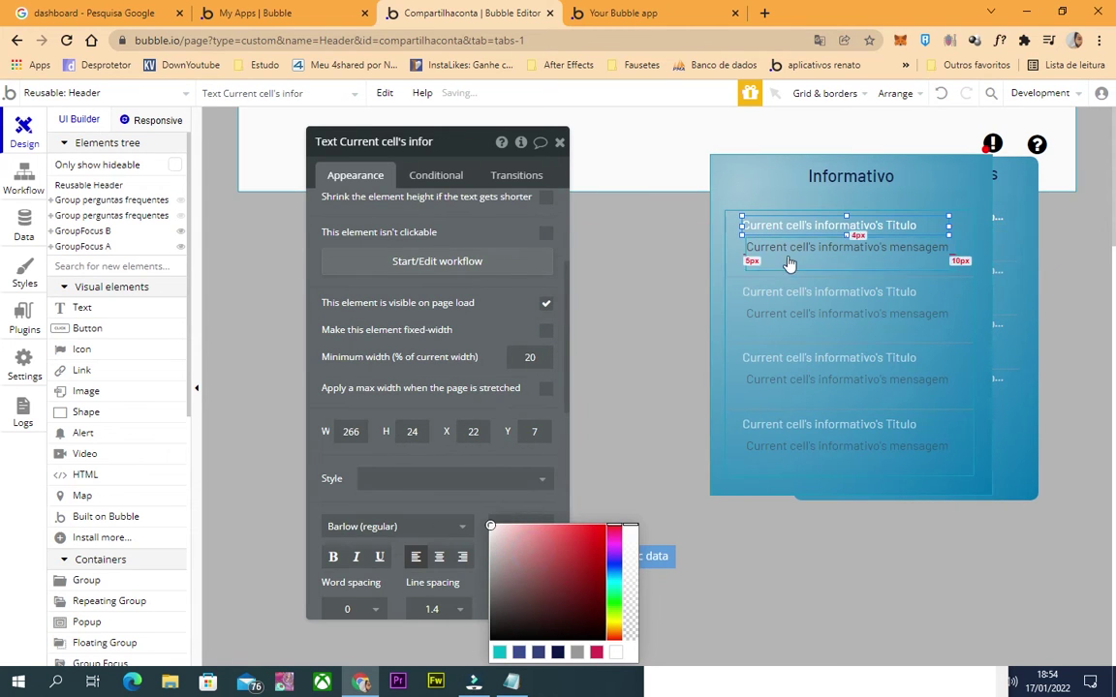
left_click(519, 467)
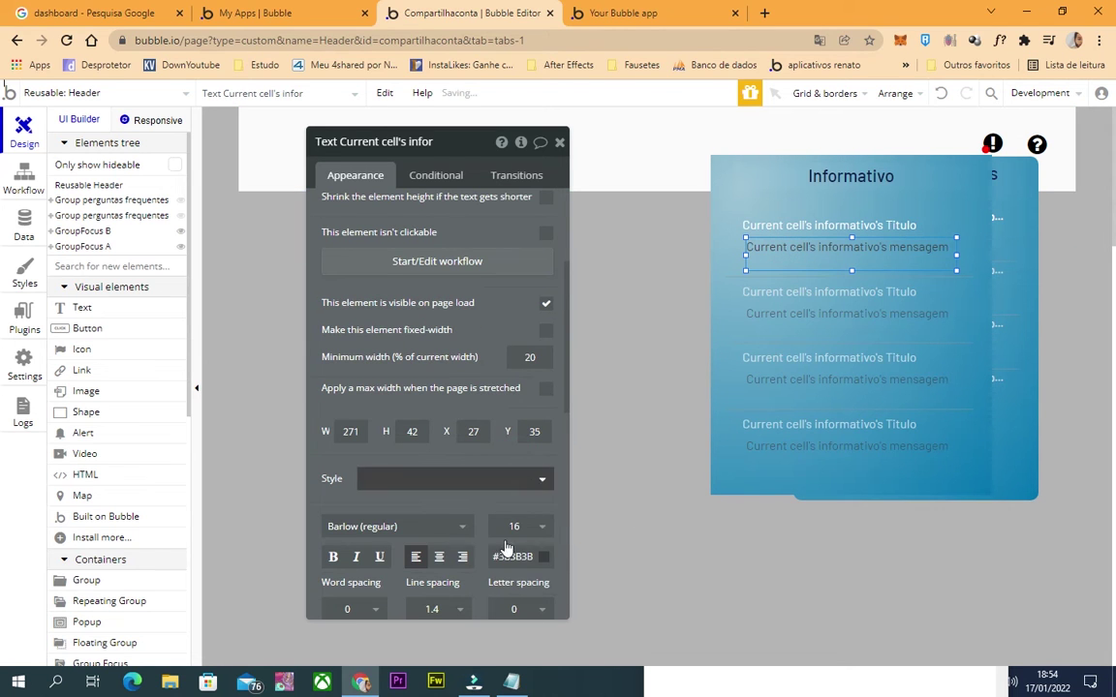
left_click(523, 557)
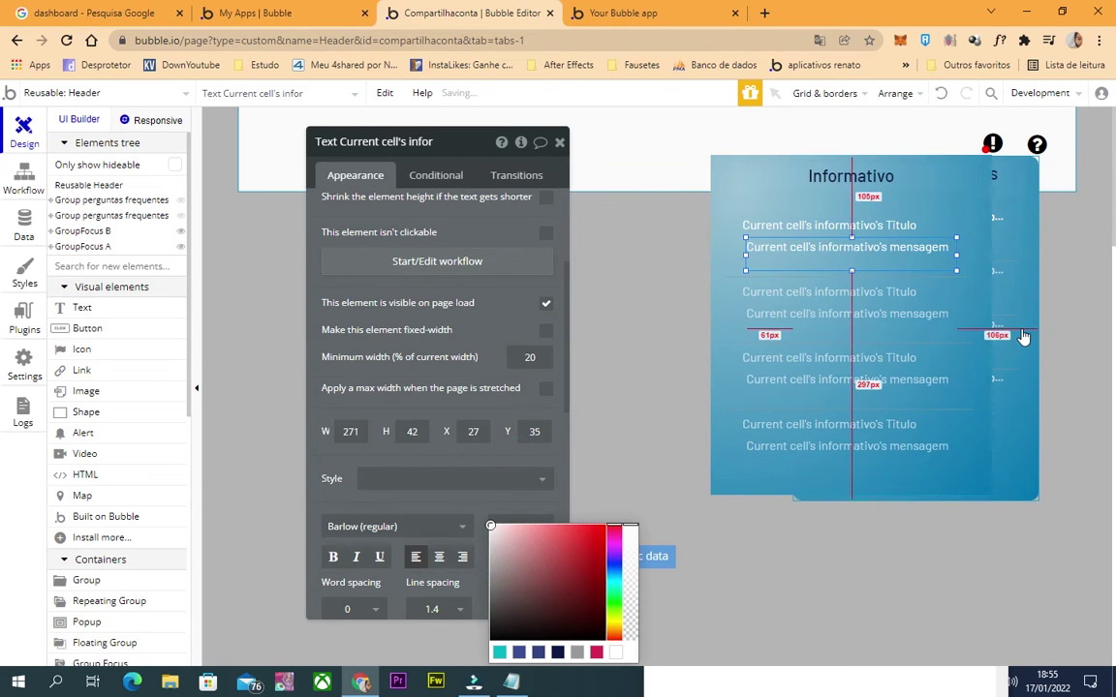
Unhide Group resposta in the Elements tree, briefly toggling GroupFocus A's visibility.
left_click(988, 332)
left_click(876, 254)
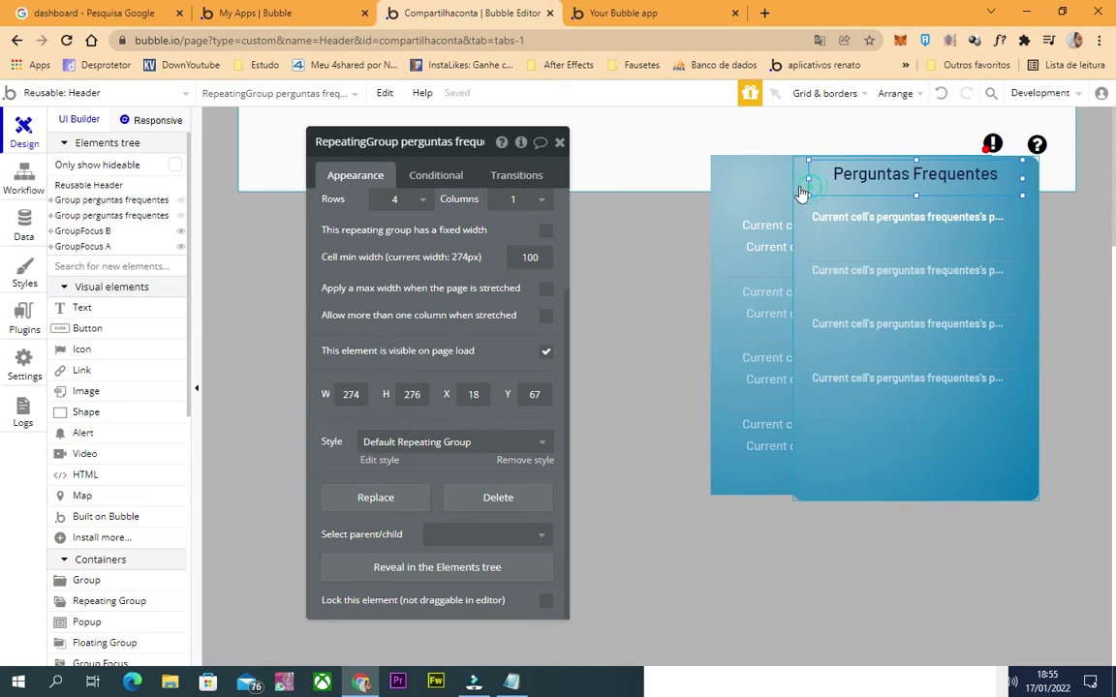
left_click(814, 215)
left_click(58, 246)
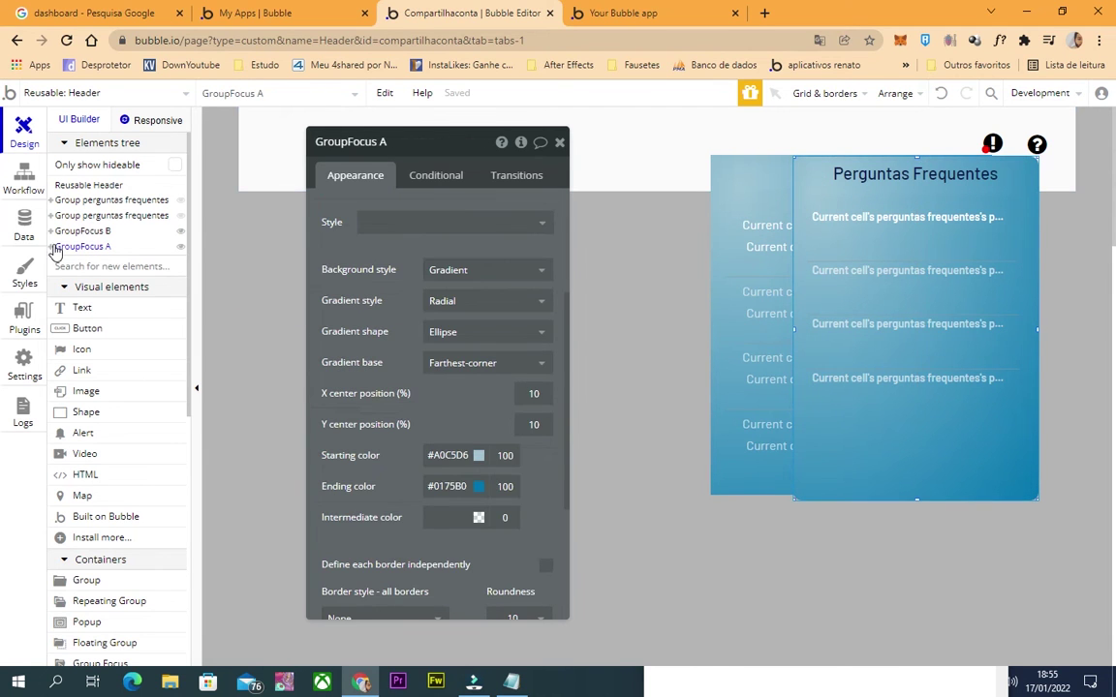
left_click(55, 248)
left_click(51, 247)
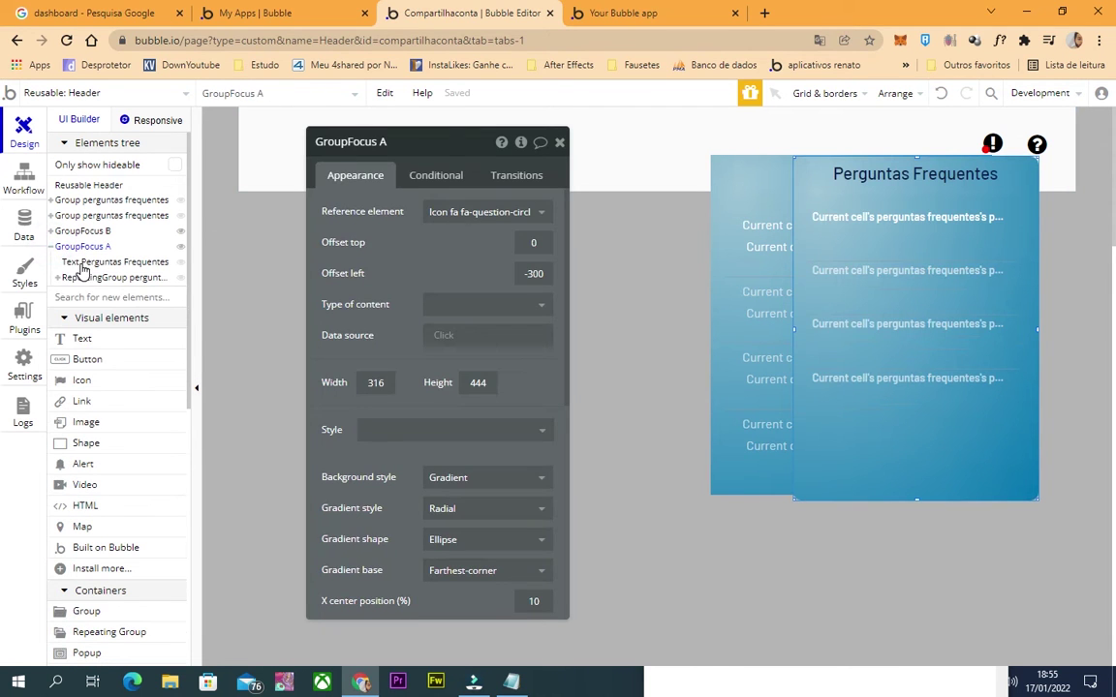
left_click(68, 261)
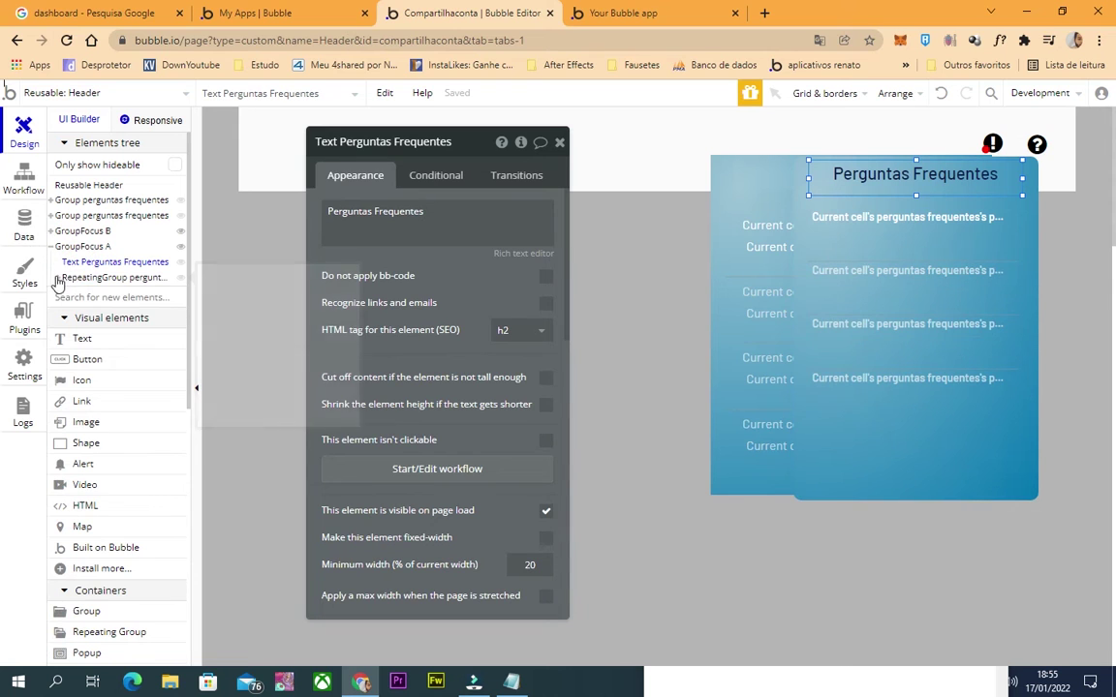
left_click(57, 277)
left_click(44, 309)
Set the FAQ answer text inside Group resposta to white #FFFFFF.
left_click(906, 237)
scroll(438, 454, "down", 4)
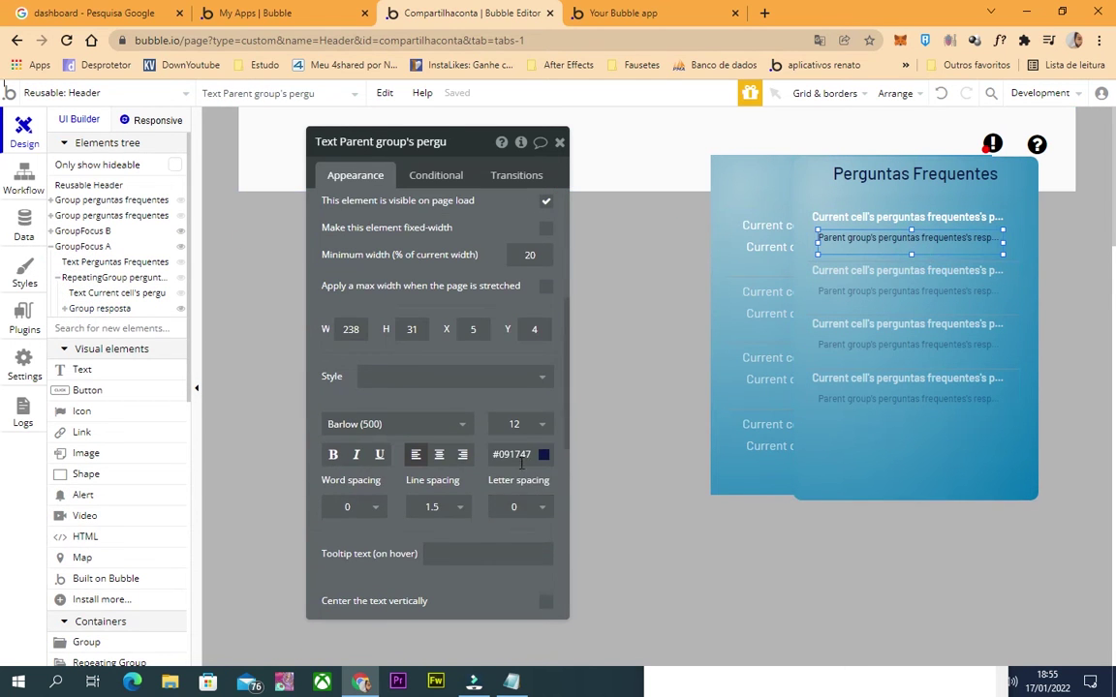
left_click(513, 454)
left_click_drag(493, 495, 479, 459)
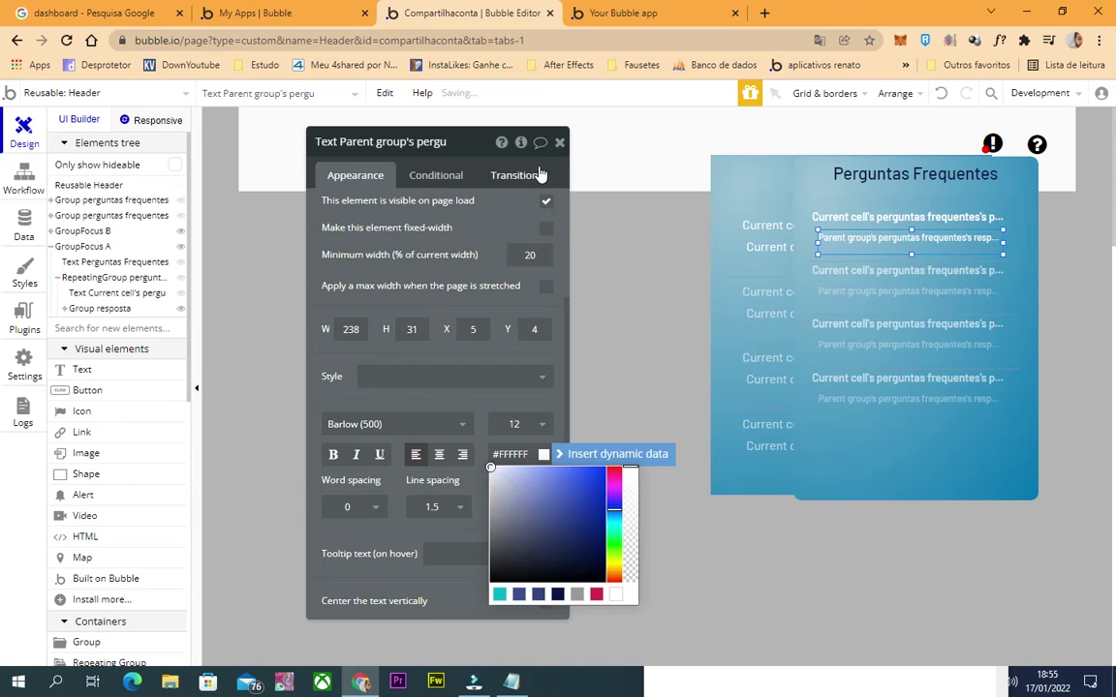
left_click(560, 143)
left_click(730, 182)
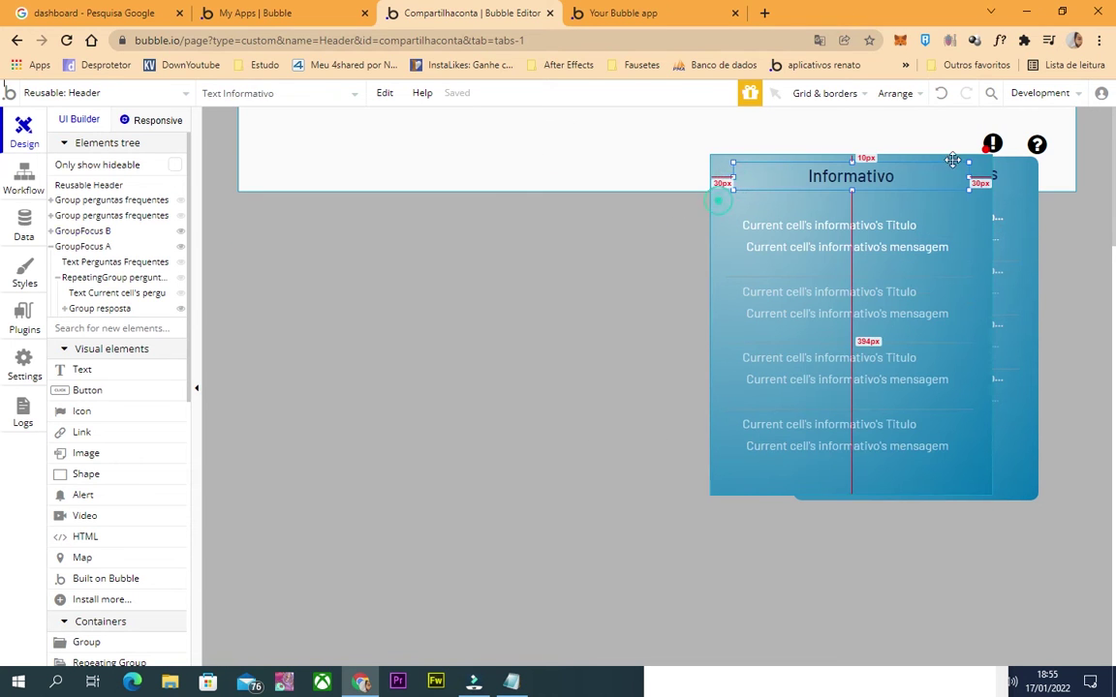
Add a 'Show an element' action to the exclamation icon's click workflow.
left_click(995, 151)
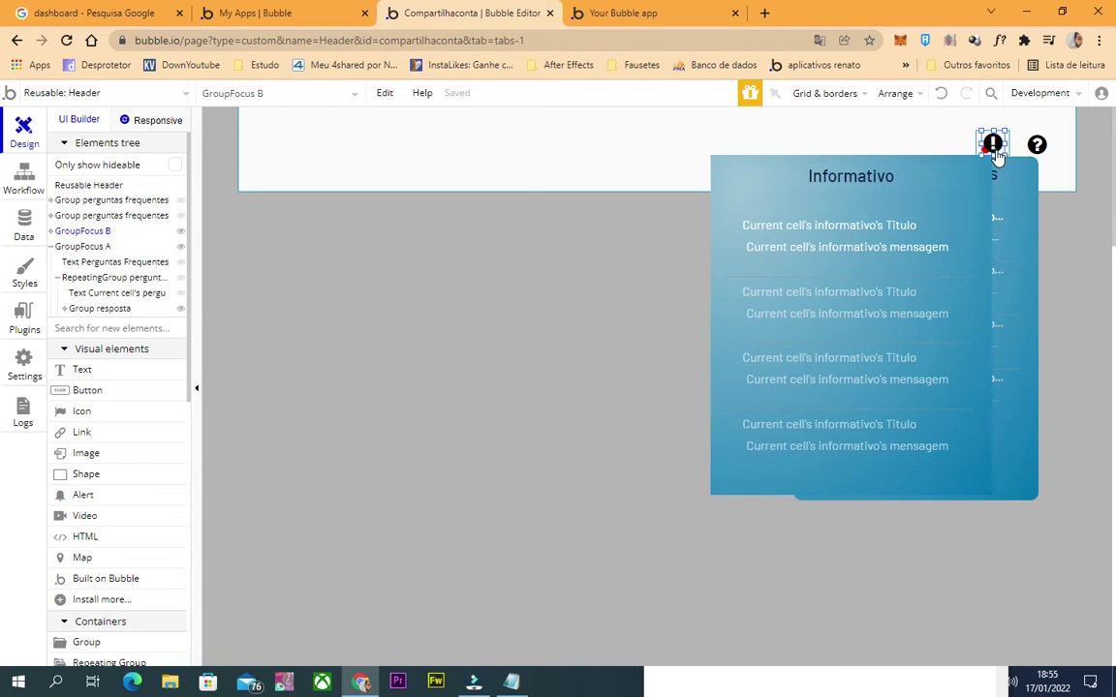
double_click(995, 151)
left_click(980, 371)
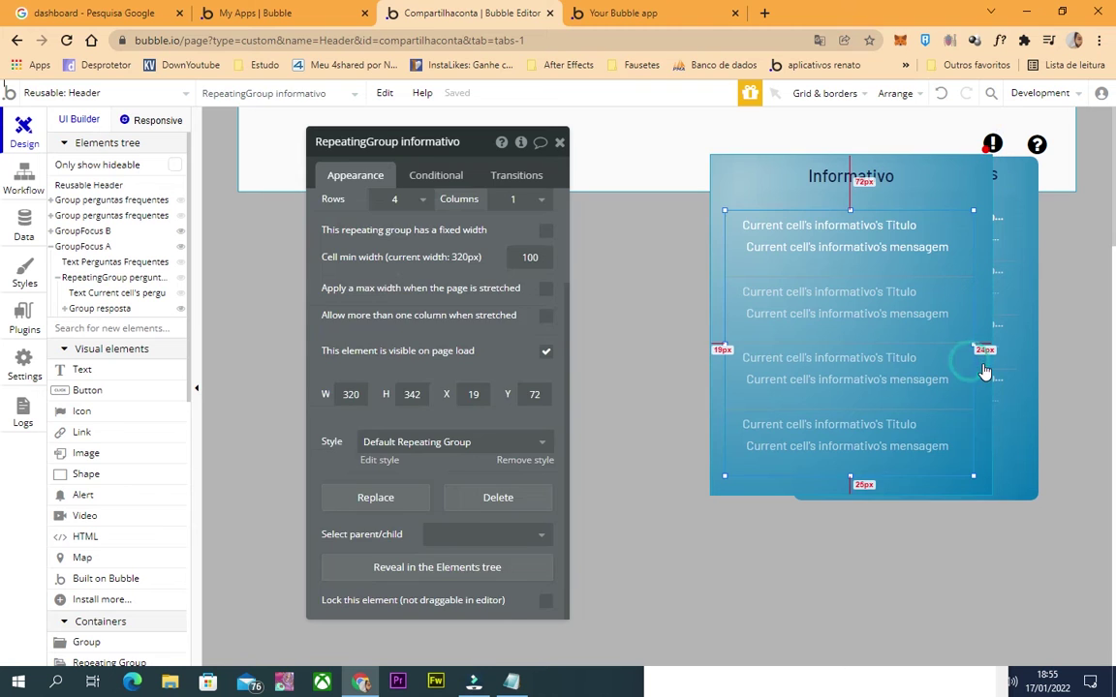
left_click(983, 371)
left_click(992, 146)
scroll(400, 483, "up", 1)
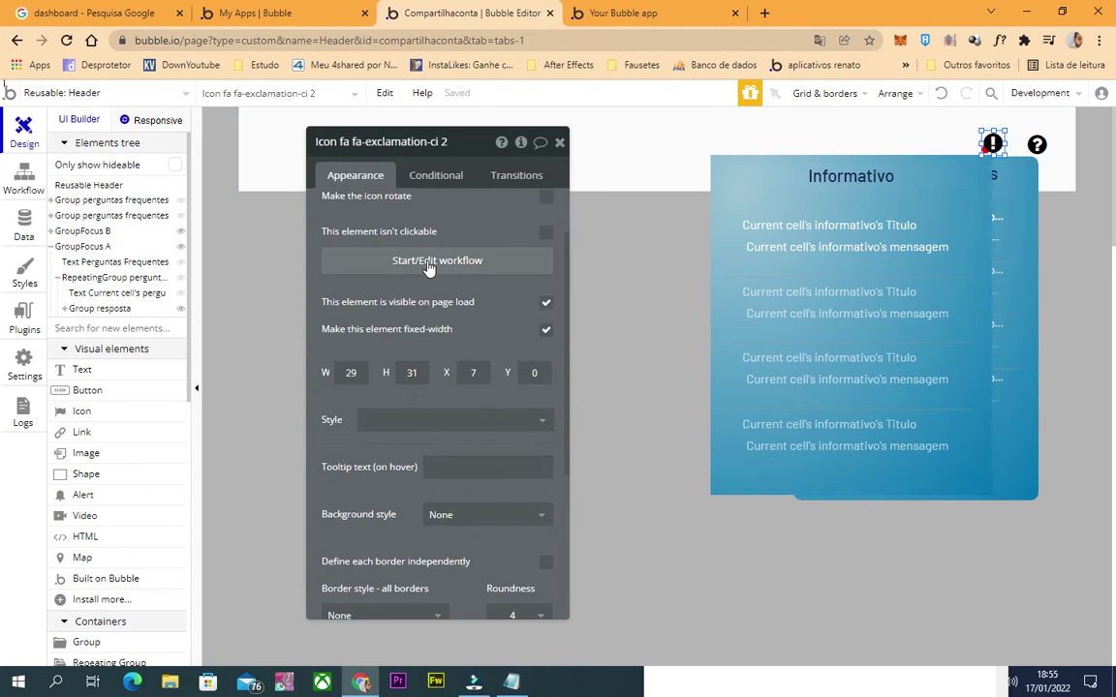
left_click(426, 256)
left_click(153, 295)
type("show")
left_click(174, 347)
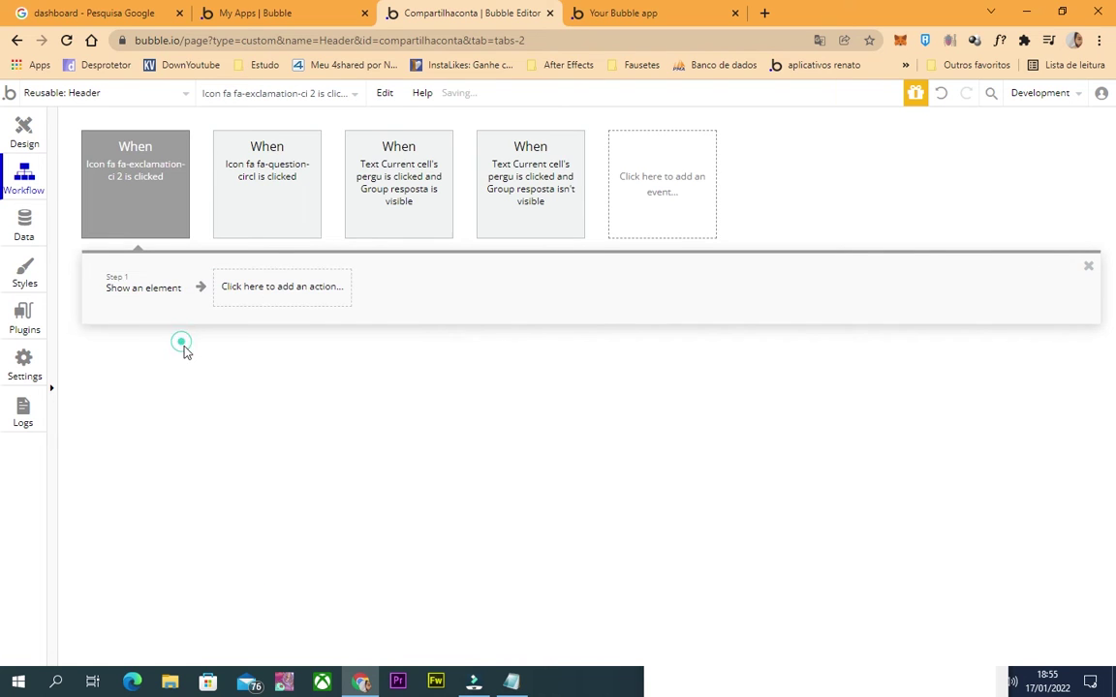
Make the show step display GroupFocus B, after undoing an accidental change elsewhere.
left_click(488, 179)
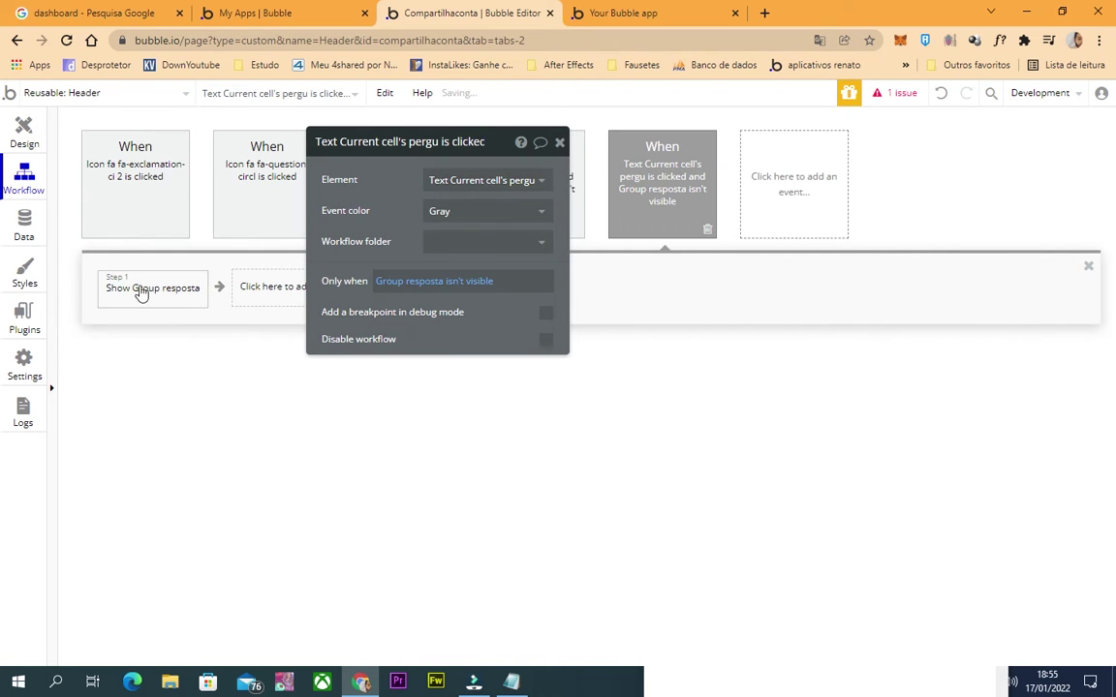
left_click(939, 96)
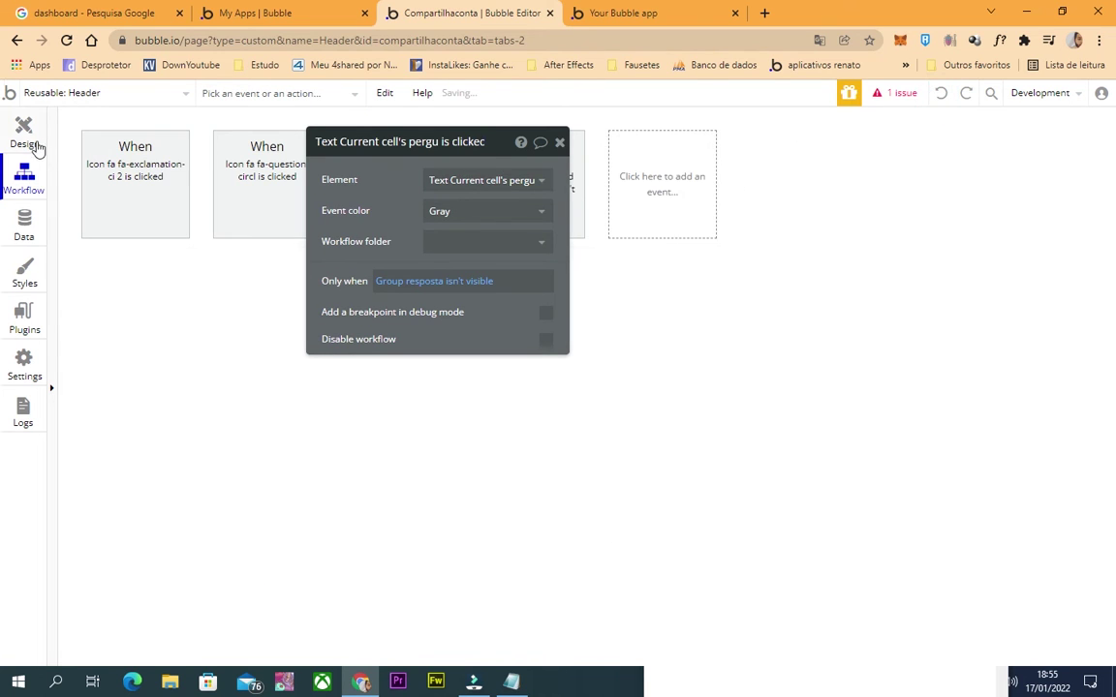
left_click(24, 133)
left_click(992, 144)
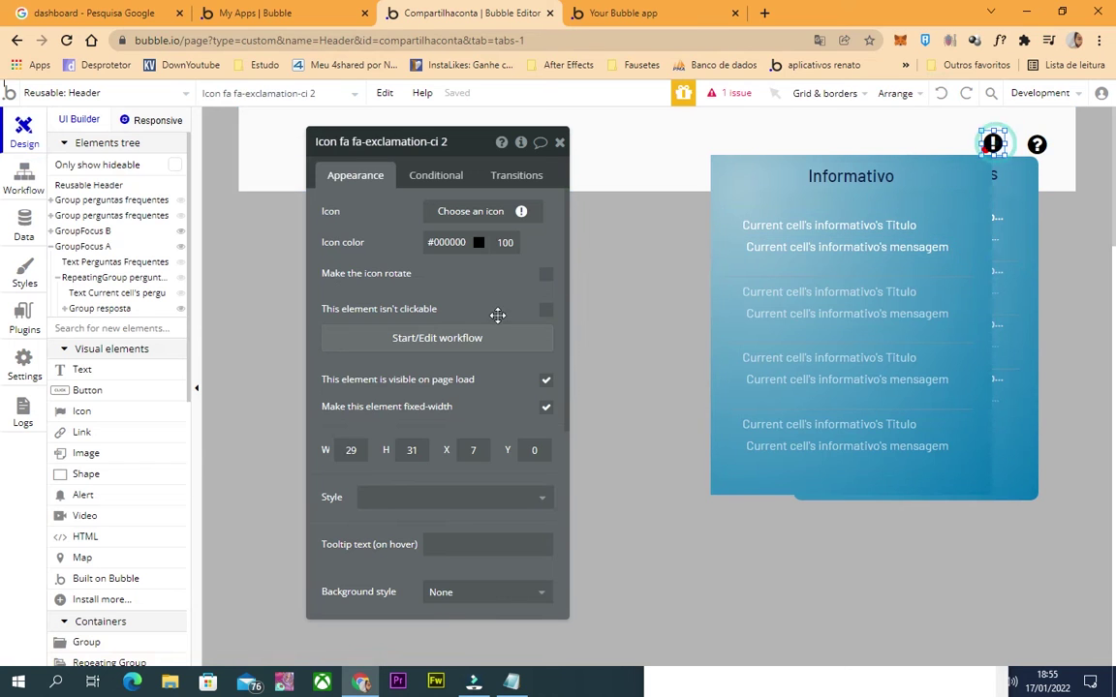
left_click(493, 334)
left_click(131, 296)
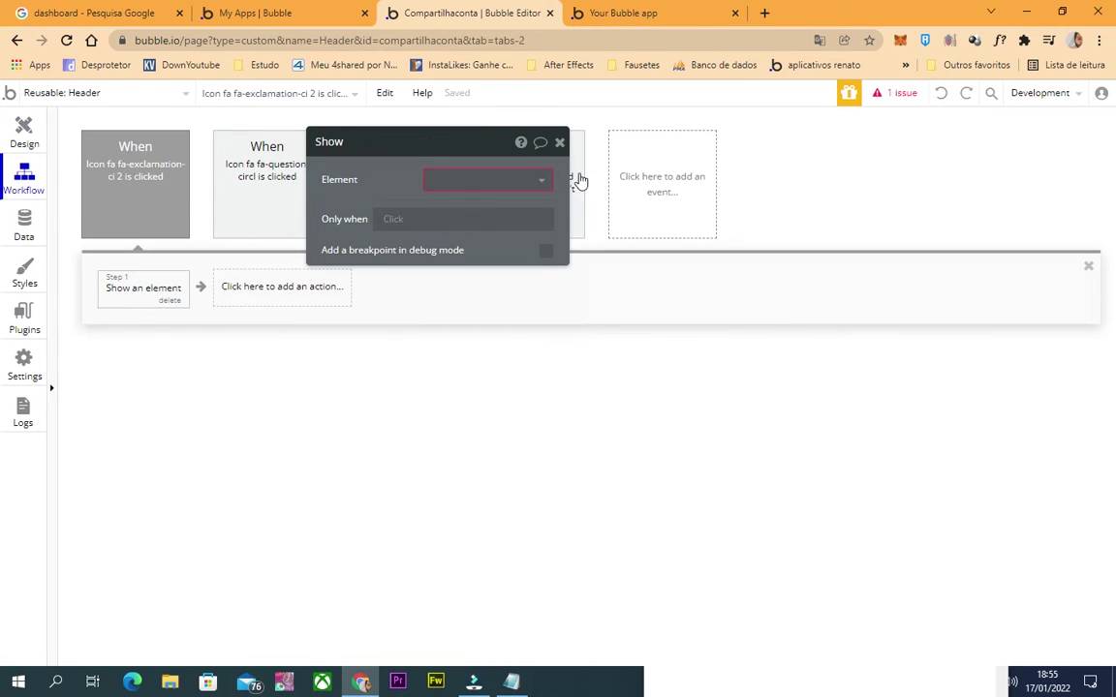
left_click(534, 179)
left_click(530, 180)
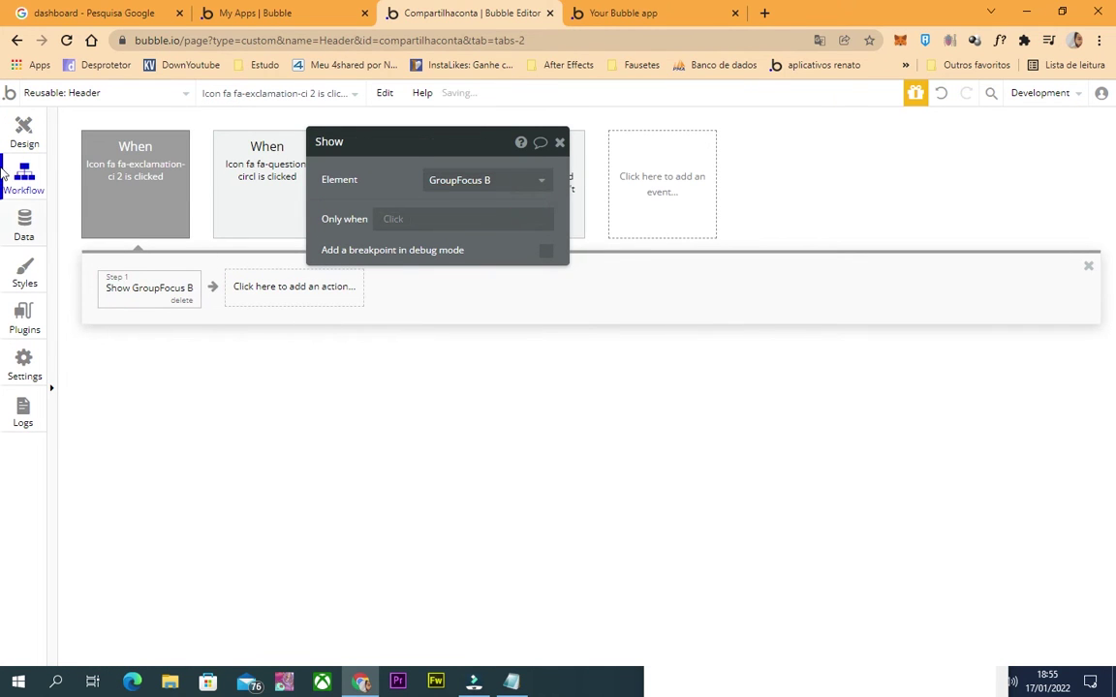
left_click(10, 132)
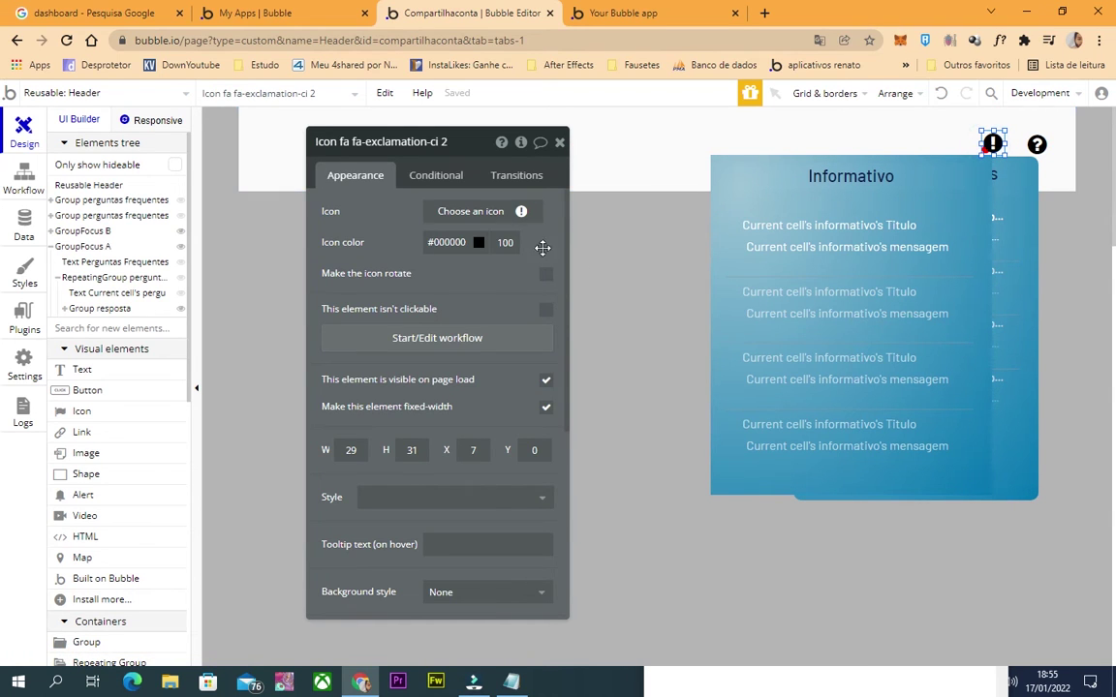
Add a second action, 'Make changes to a list of things', to the icon's workflow.
left_click(409, 337)
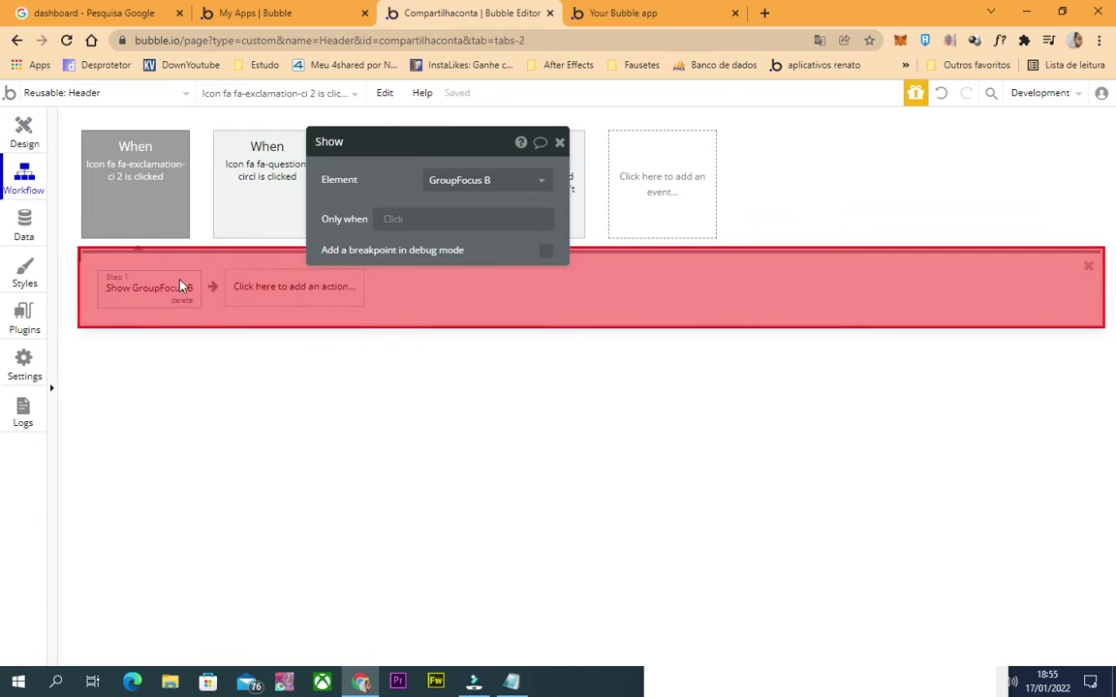
left_click(270, 290)
mouse_move(288, 446)
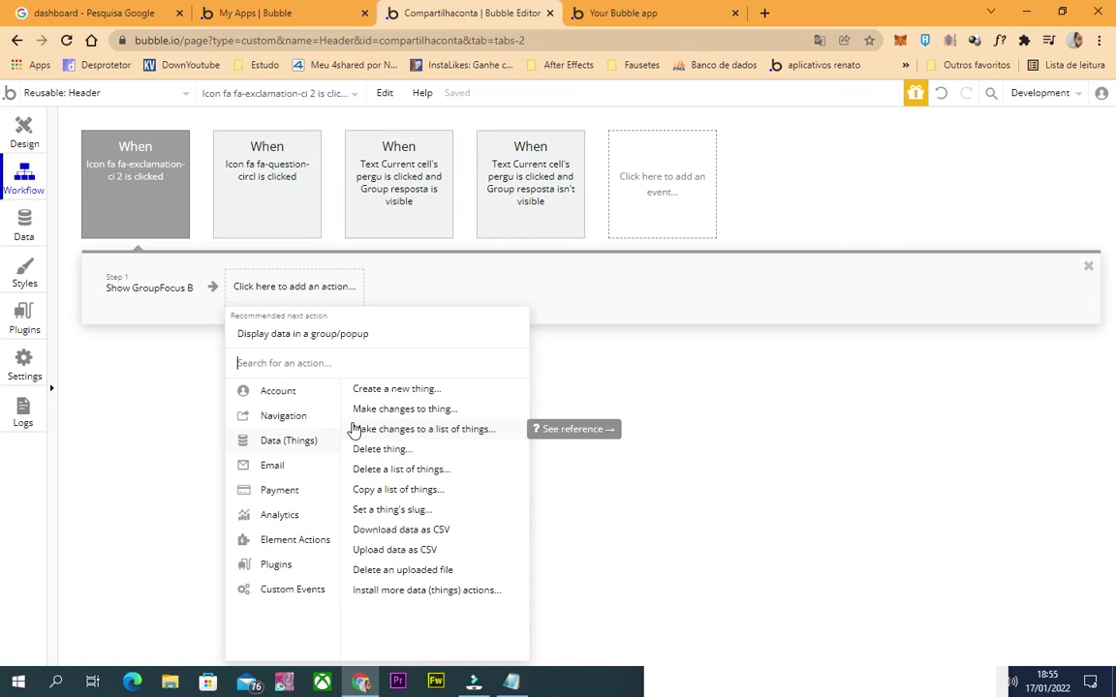
left_click(424, 429)
Set step 2's list to change to a search for informativo records.
left_click(510, 180)
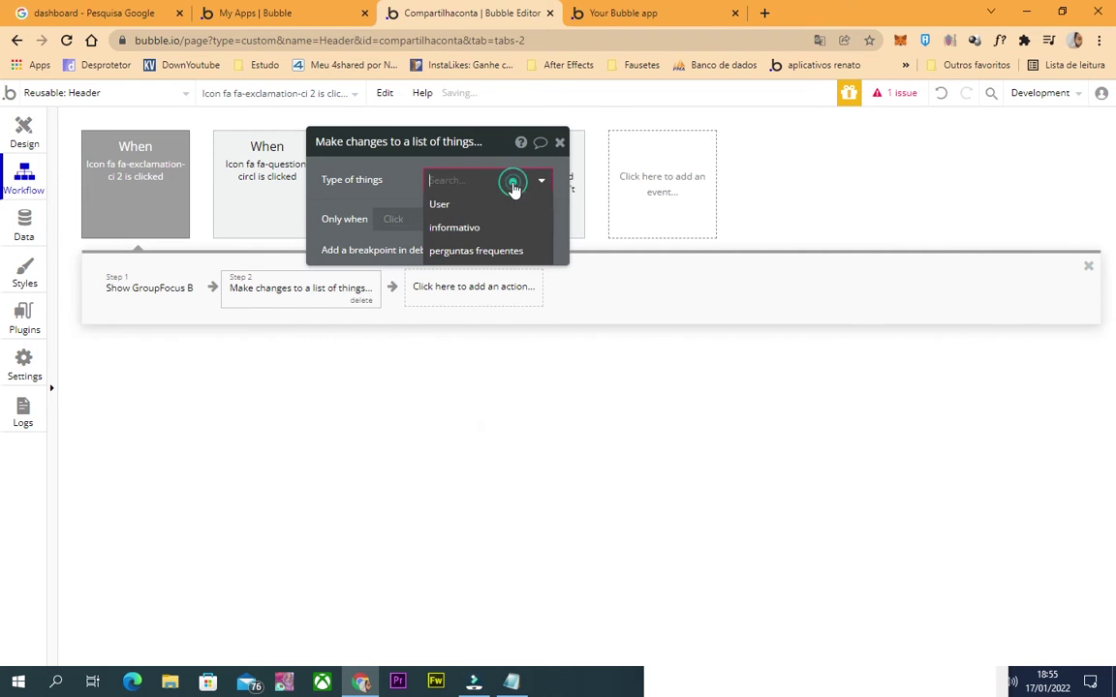
left_click(455, 228)
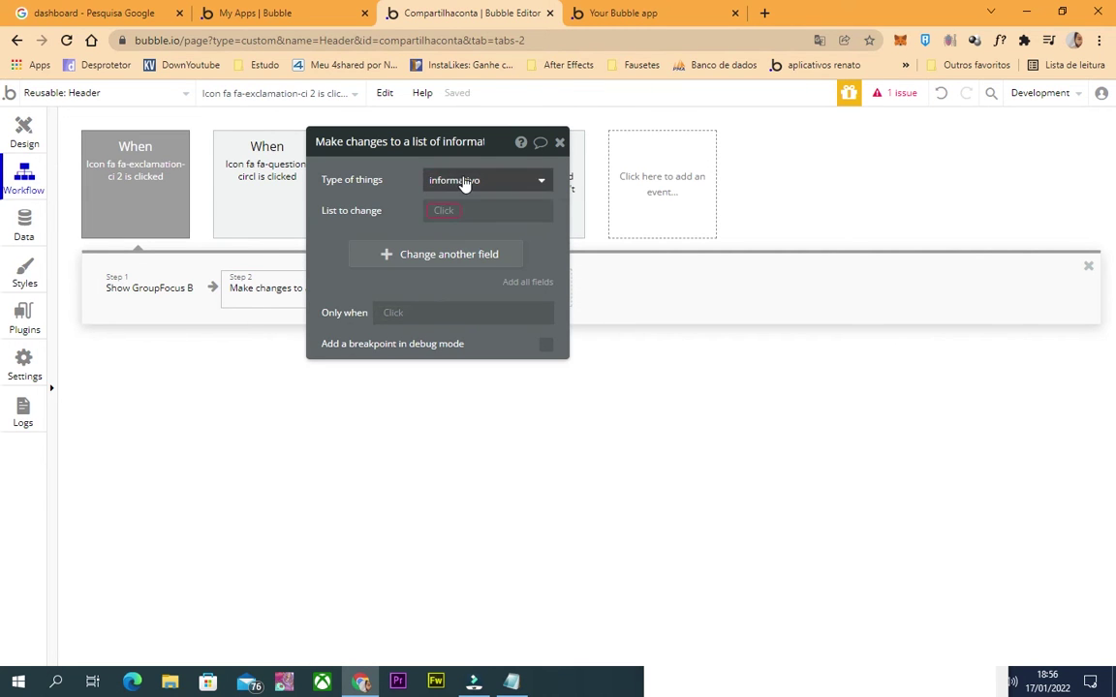
left_click(443, 210)
left_click(484, 278)
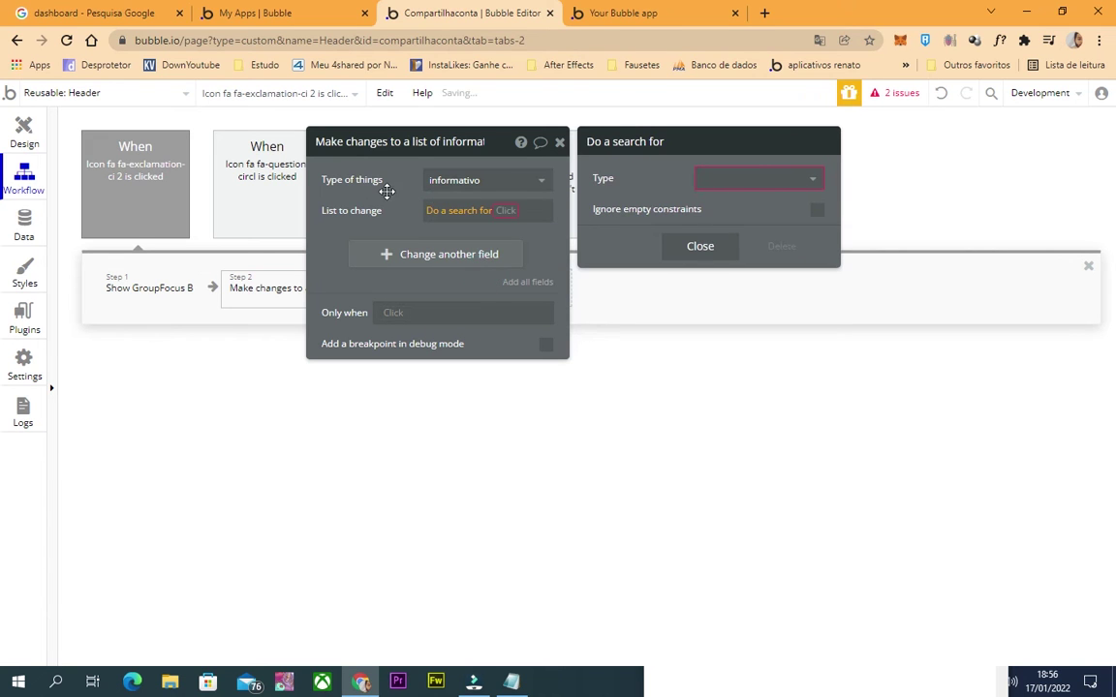
left_click(728, 179)
left_click(722, 225)
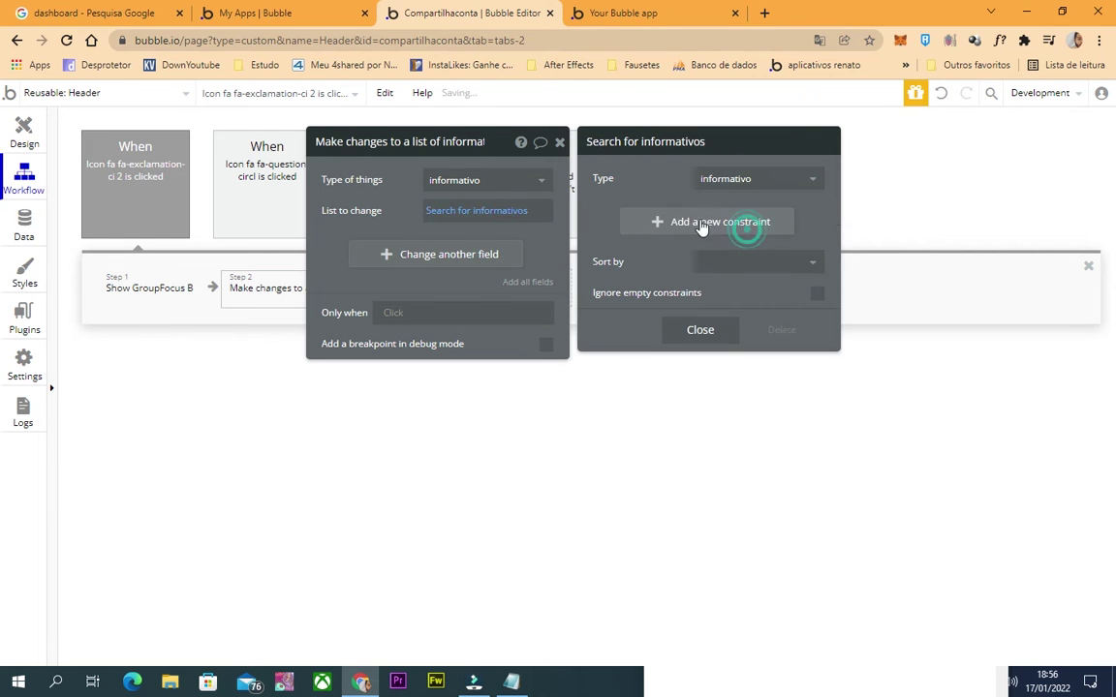
Constrain the search to uniq do dono = Current User's unique id.
left_click(659, 225)
left_click(614, 216)
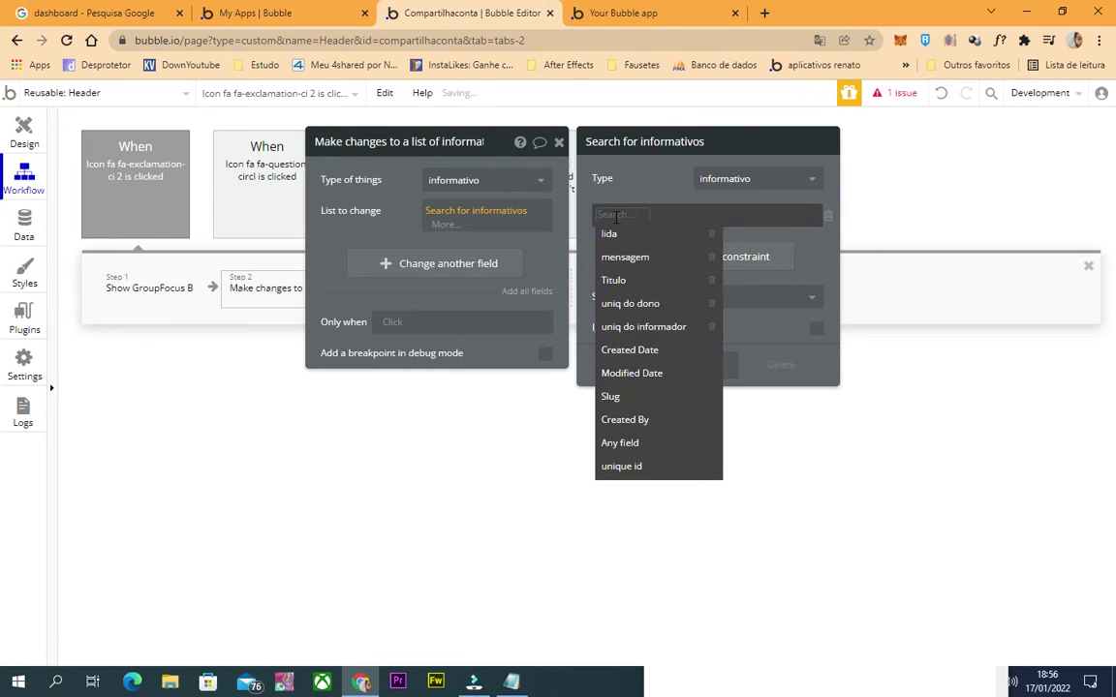
type("un")
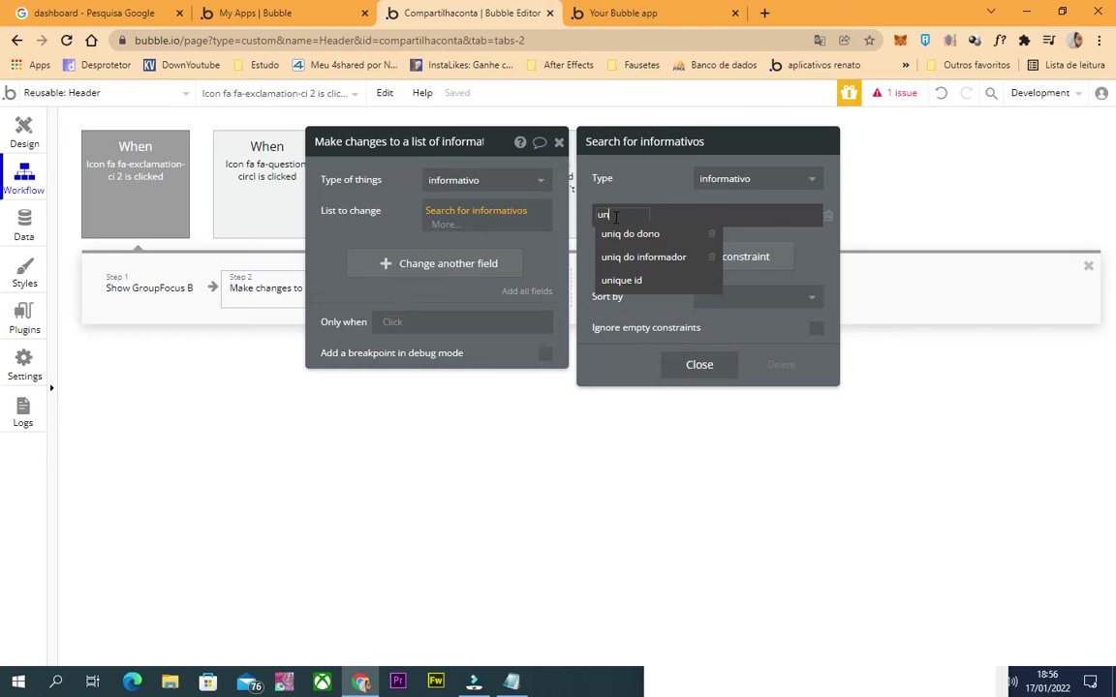
type("i")
left_click(632, 237)
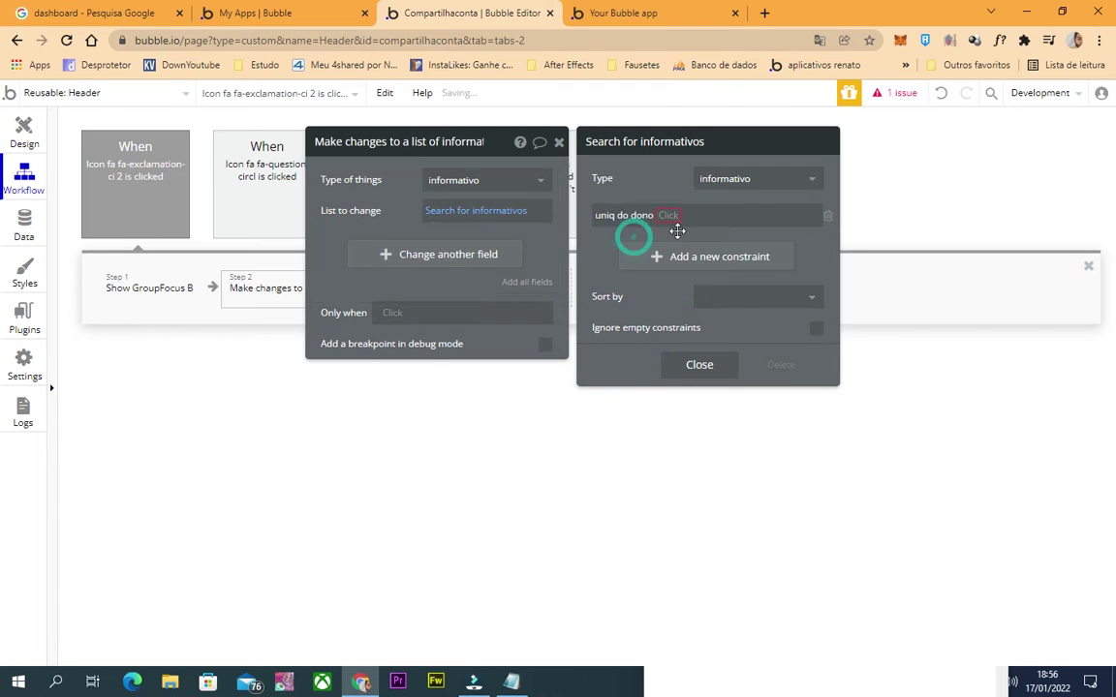
left_click(675, 221)
left_click(663, 222)
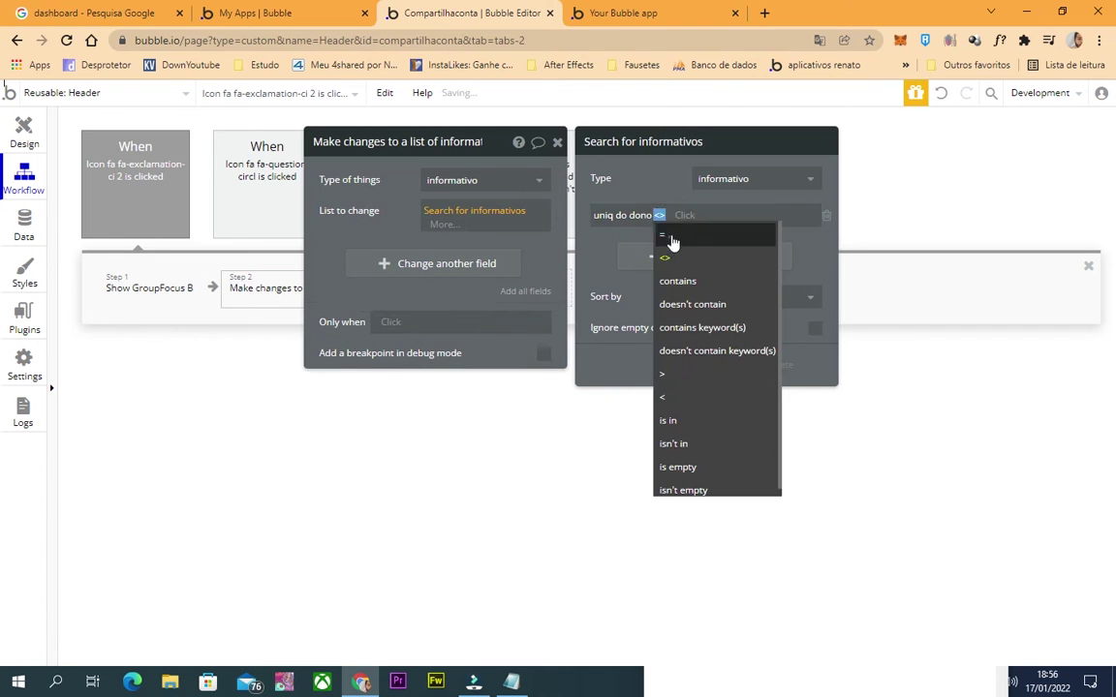
left_click(662, 231)
left_click(685, 281)
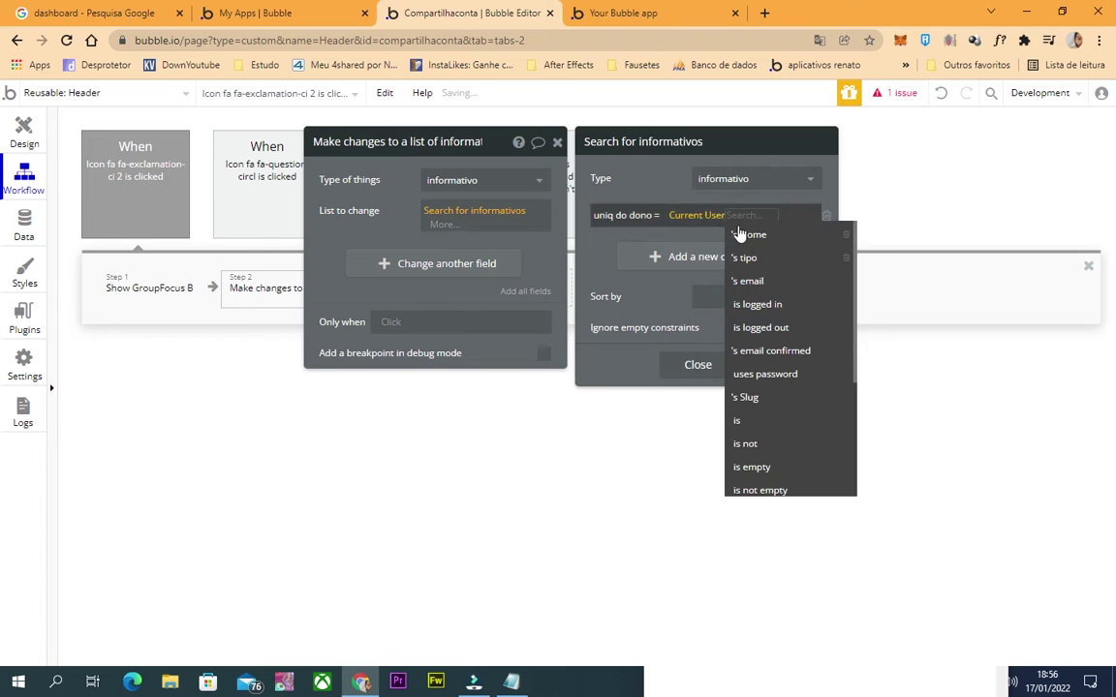
type("uni")
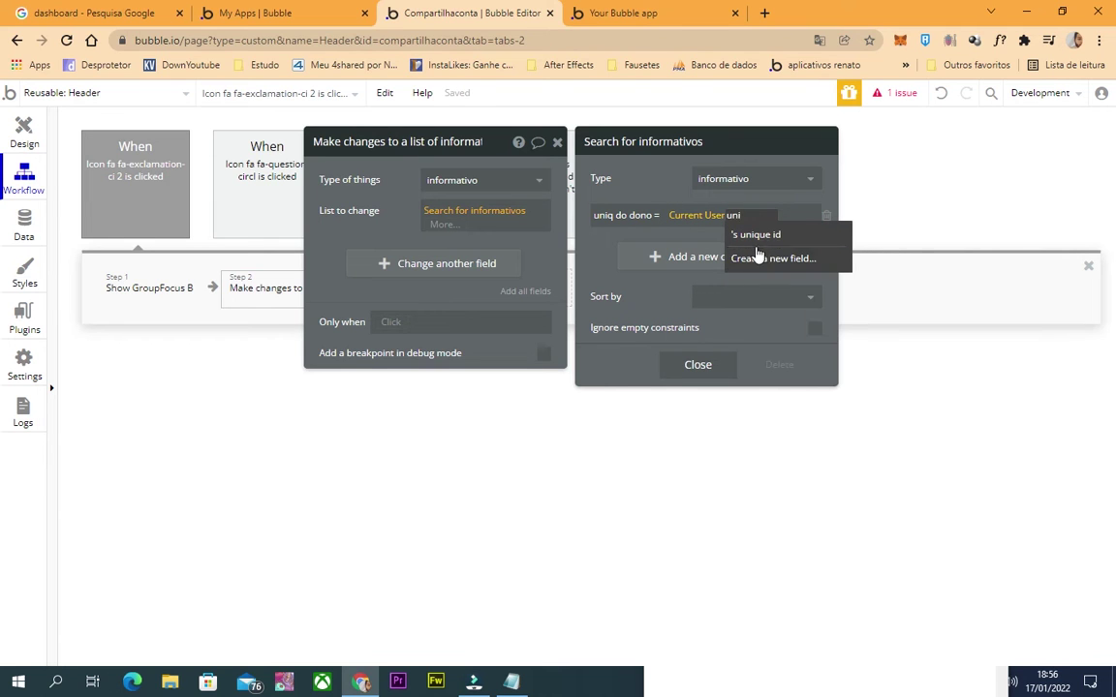
left_click(764, 236)
Add a second search constraint: lida = "no".
left_click(627, 257)
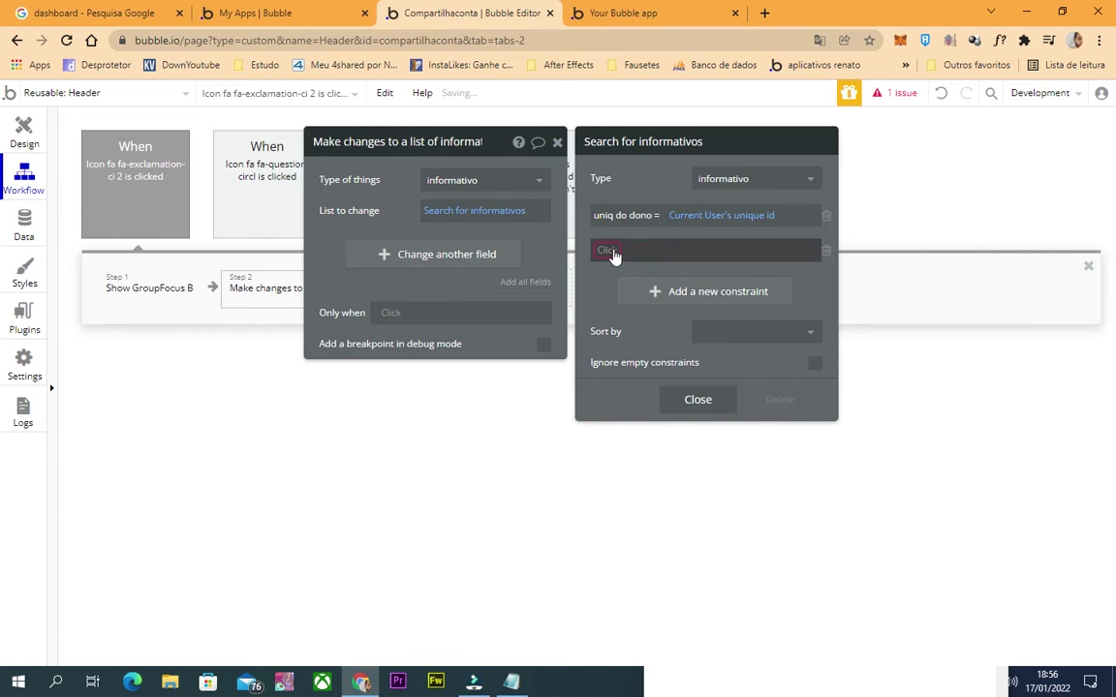
left_click(611, 254)
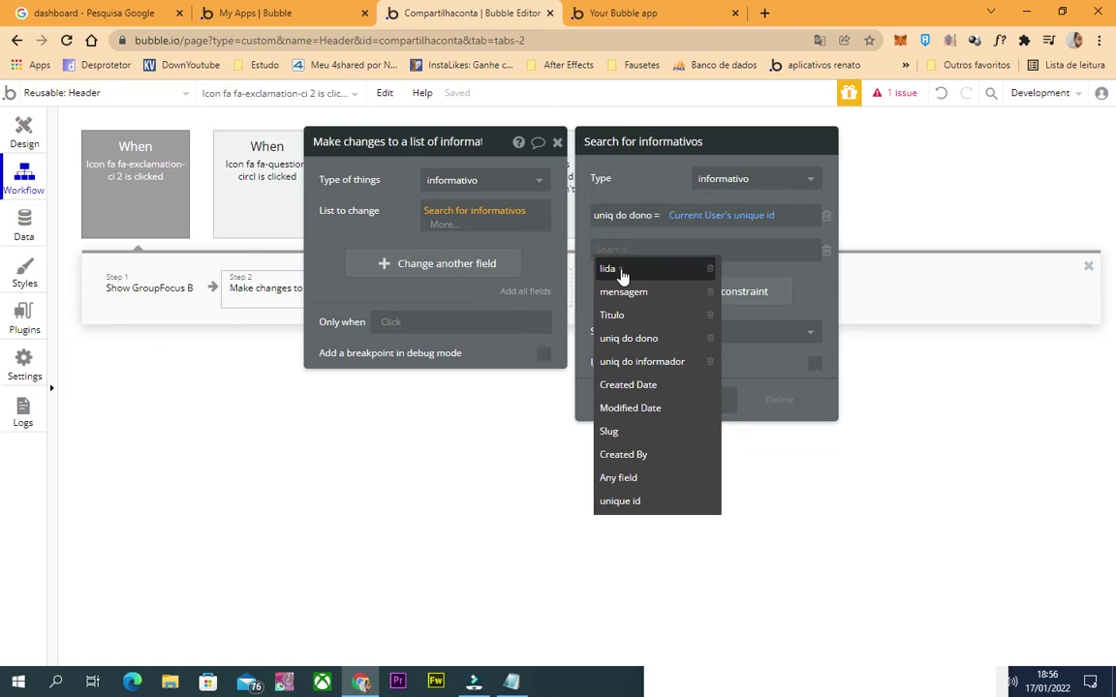
left_click(619, 271)
left_click(622, 249)
left_click(627, 269)
left_click(631, 250)
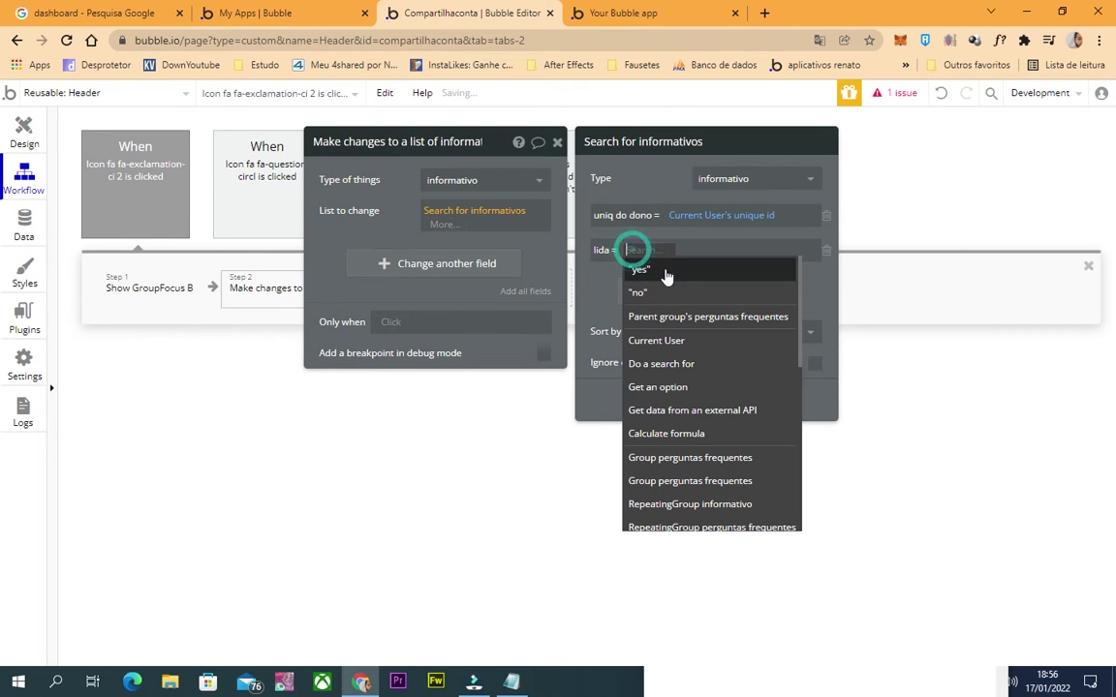
left_click(606, 291)
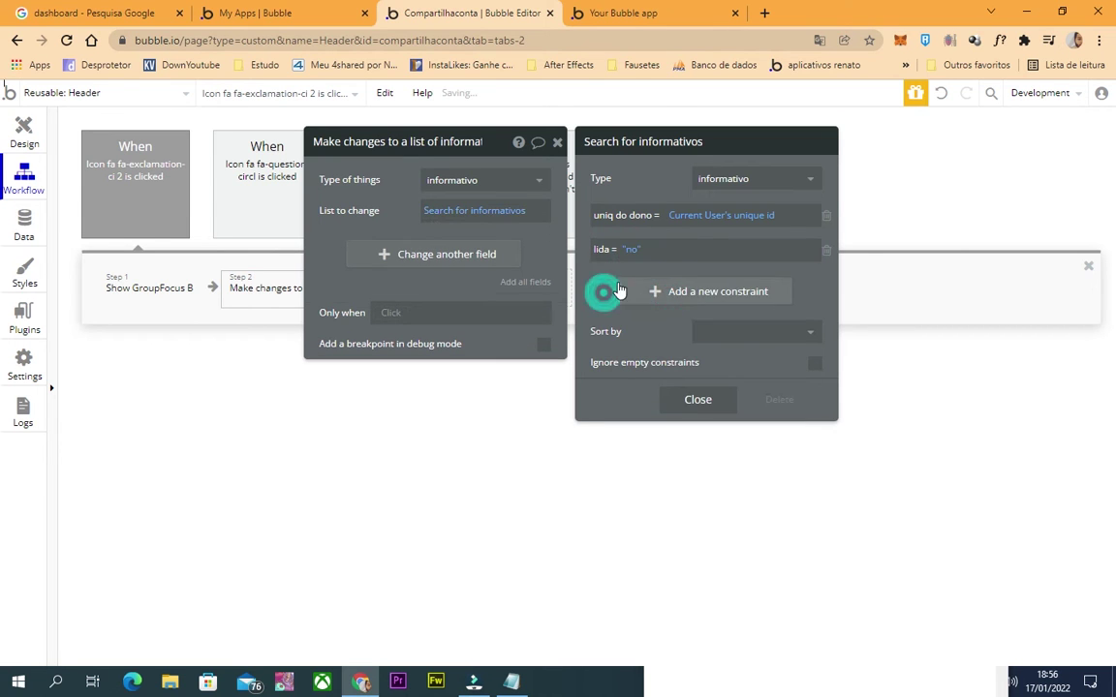
Change the found informativos' lida field to "yes".
left_click(409, 255)
left_click(331, 248)
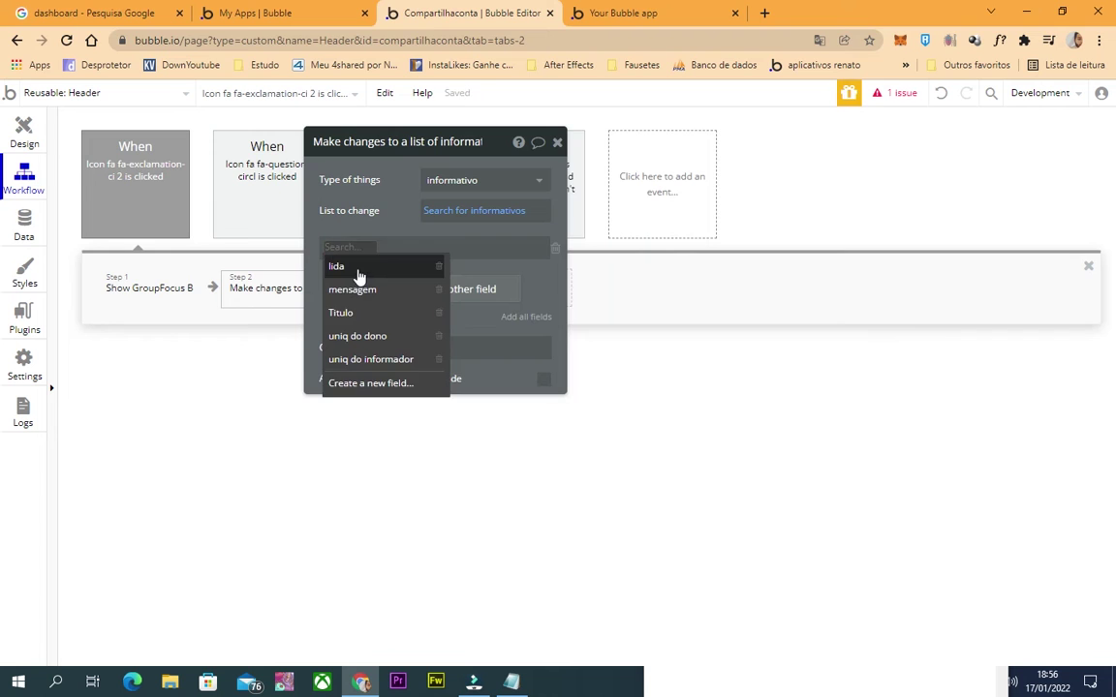
left_click(363, 275)
left_click(373, 250)
left_click(384, 287)
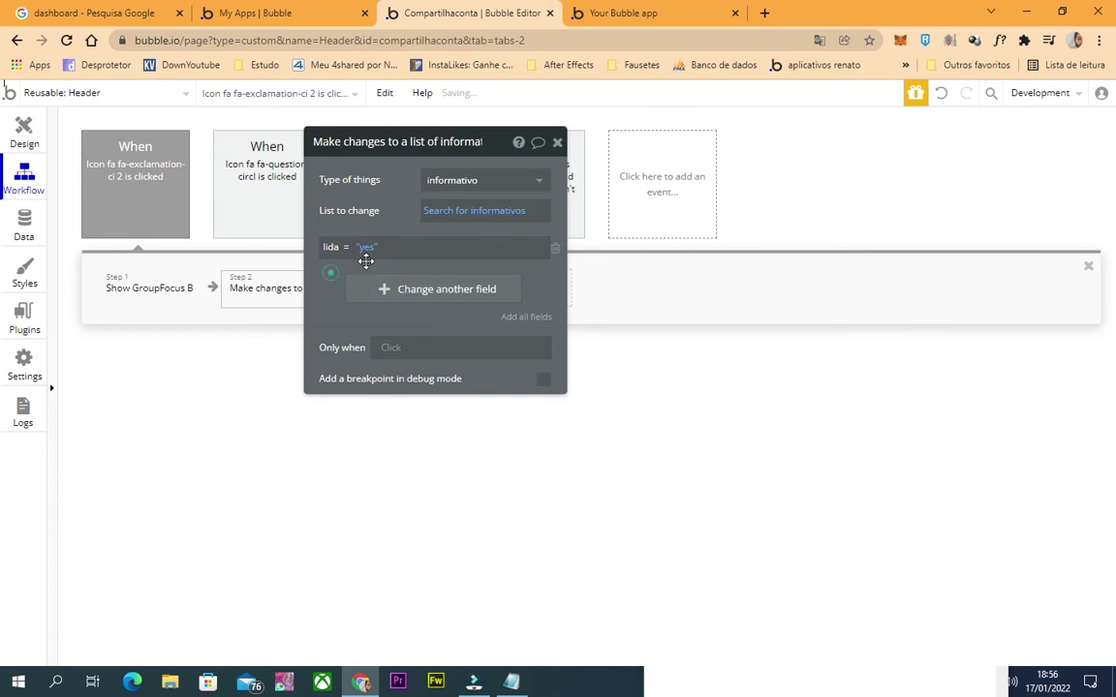
Review both workflow steps and the informativo search, then go to the app data.
left_click(25, 130)
left_click(992, 145)
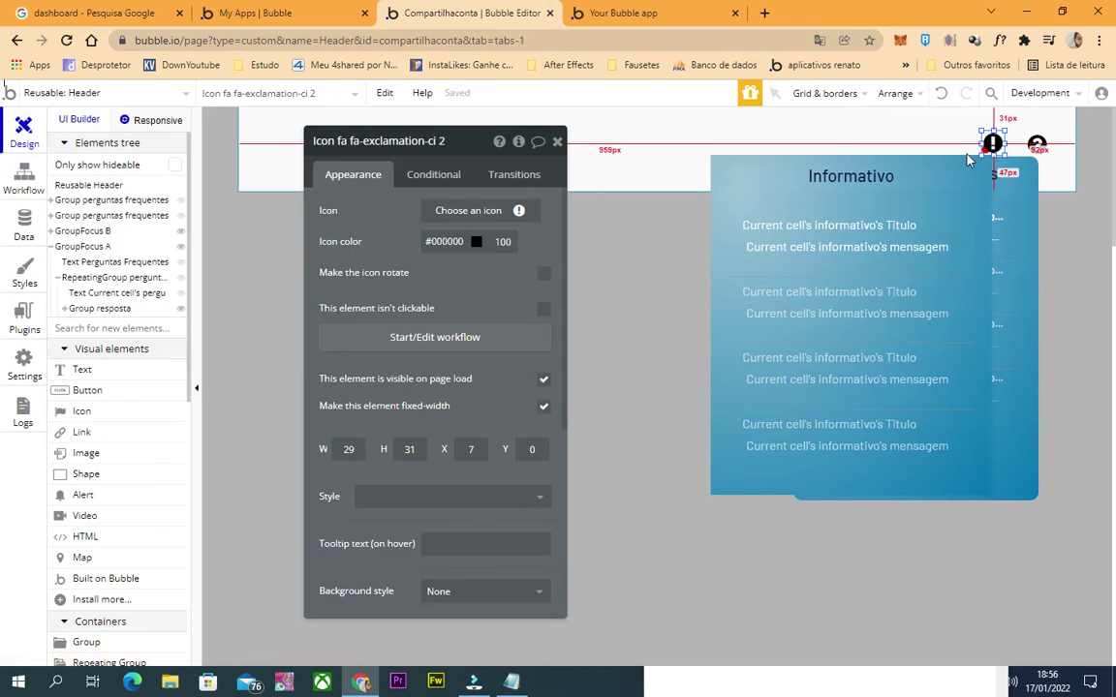
left_click(467, 211)
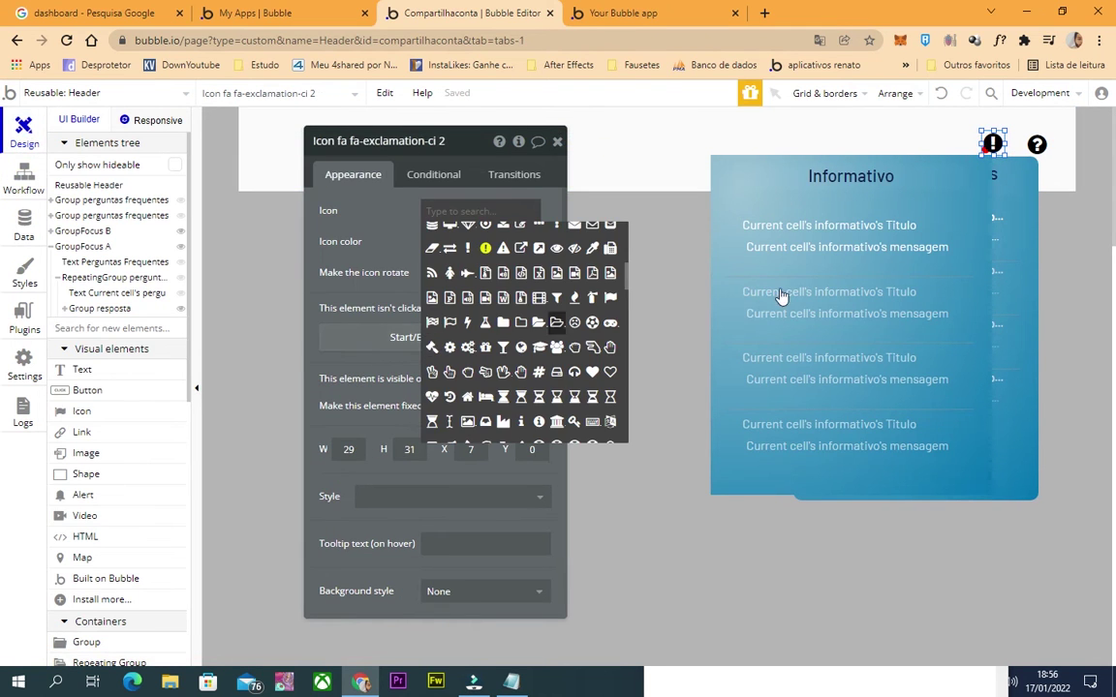
left_click(368, 337)
left_click(140, 291)
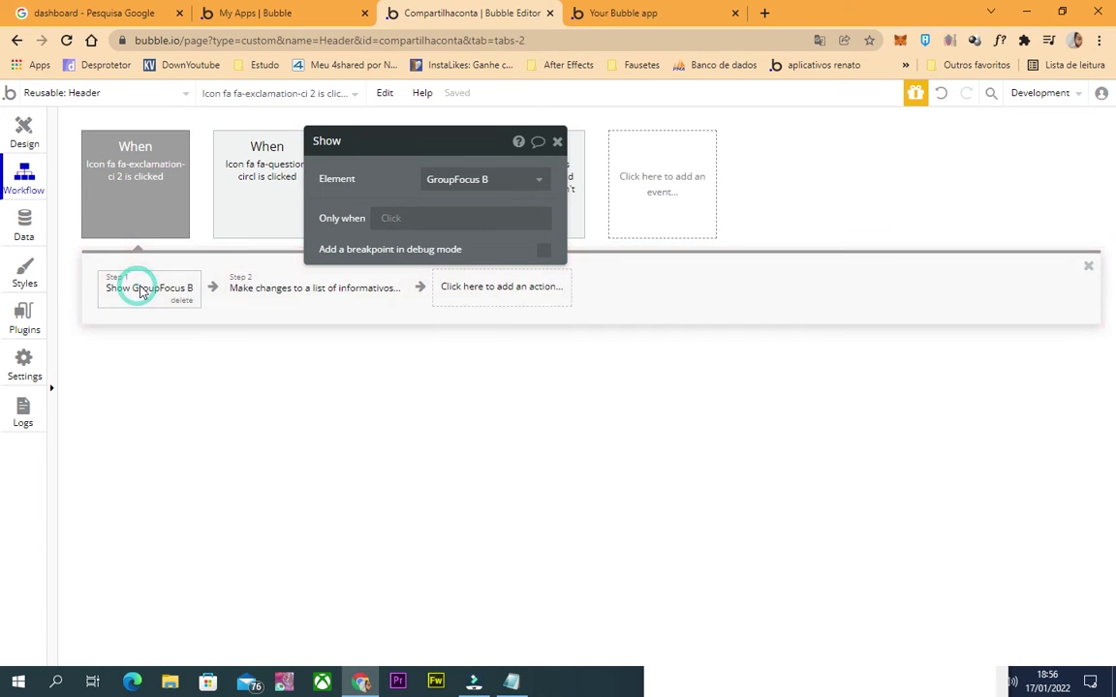
left_click(319, 289)
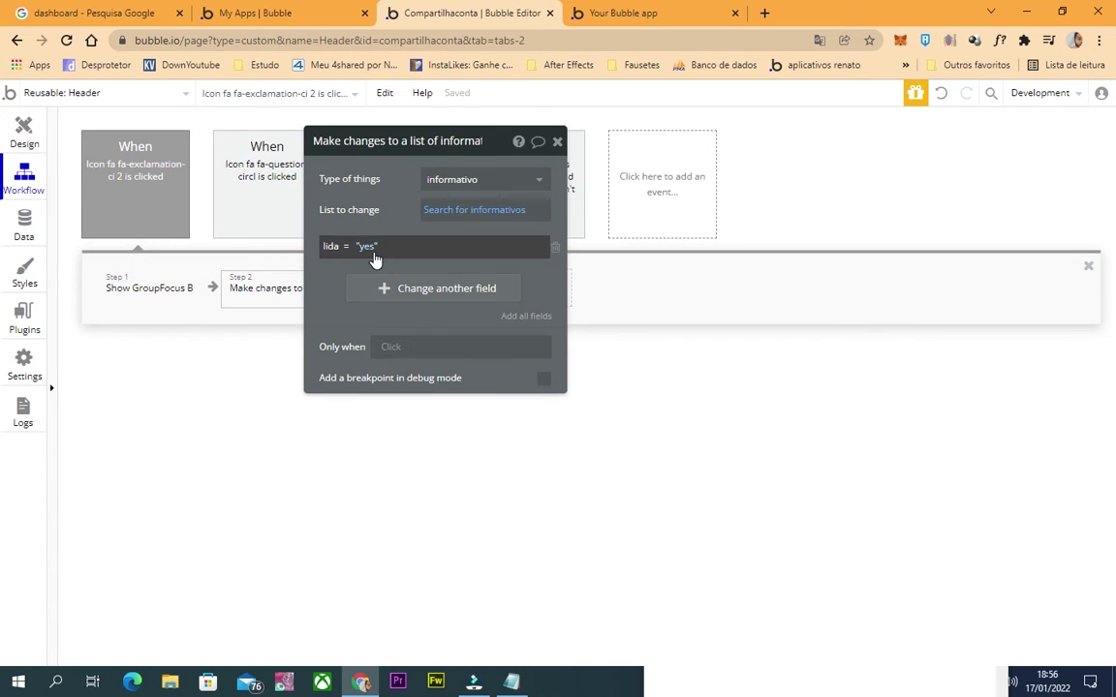
left_click(436, 210)
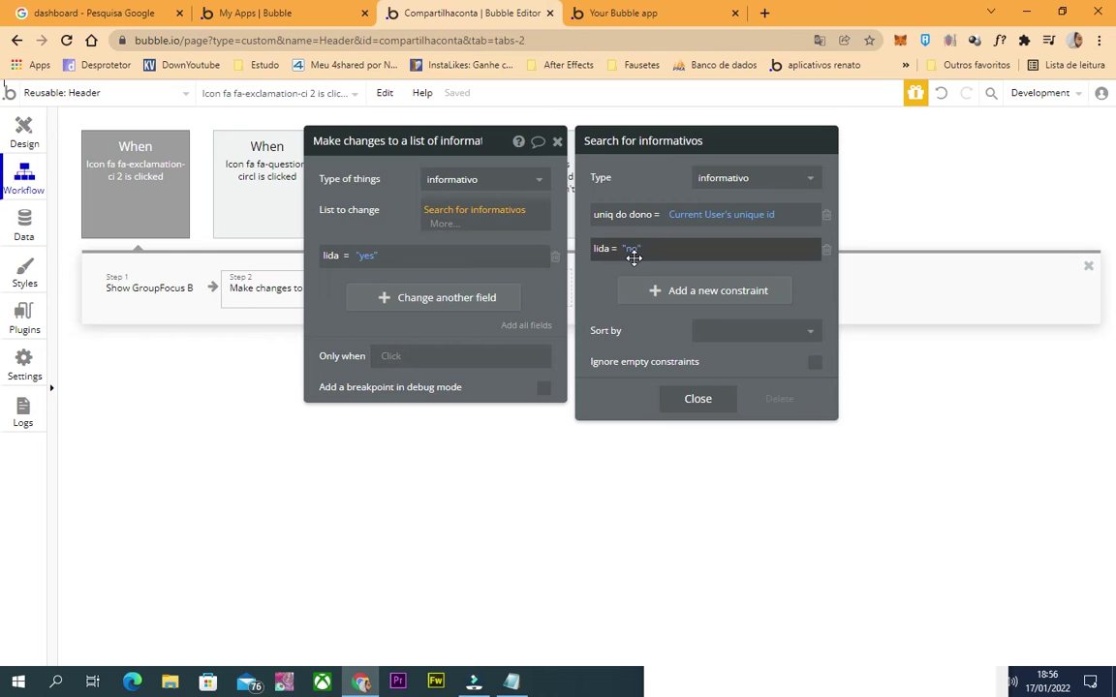
left_click(354, 303)
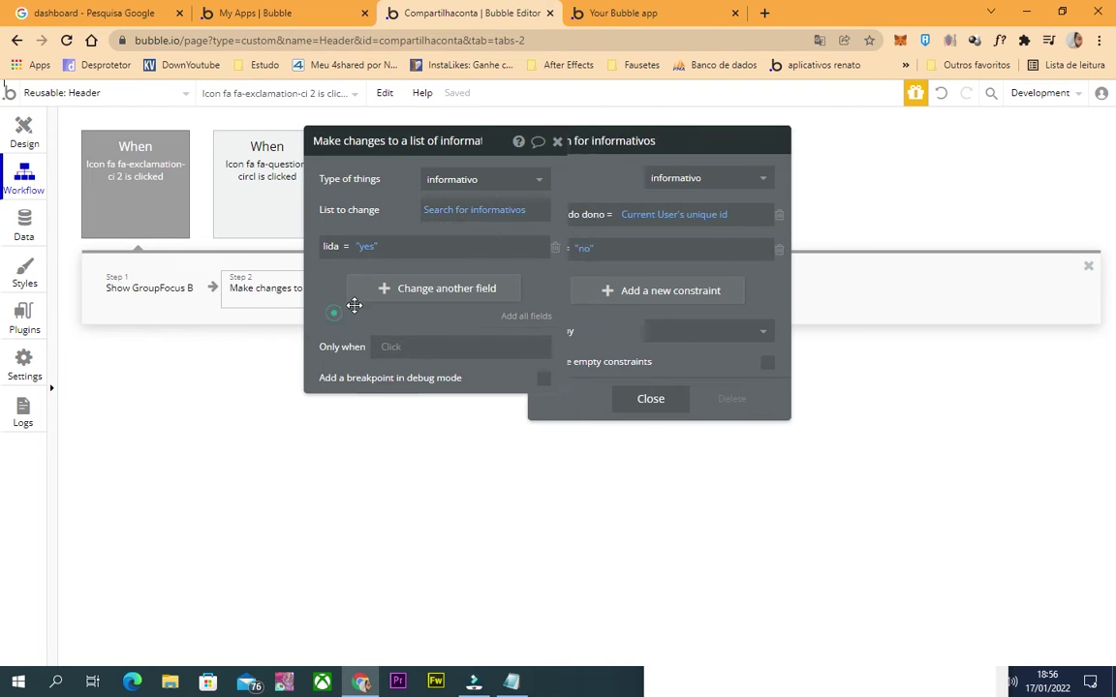
left_click(558, 143)
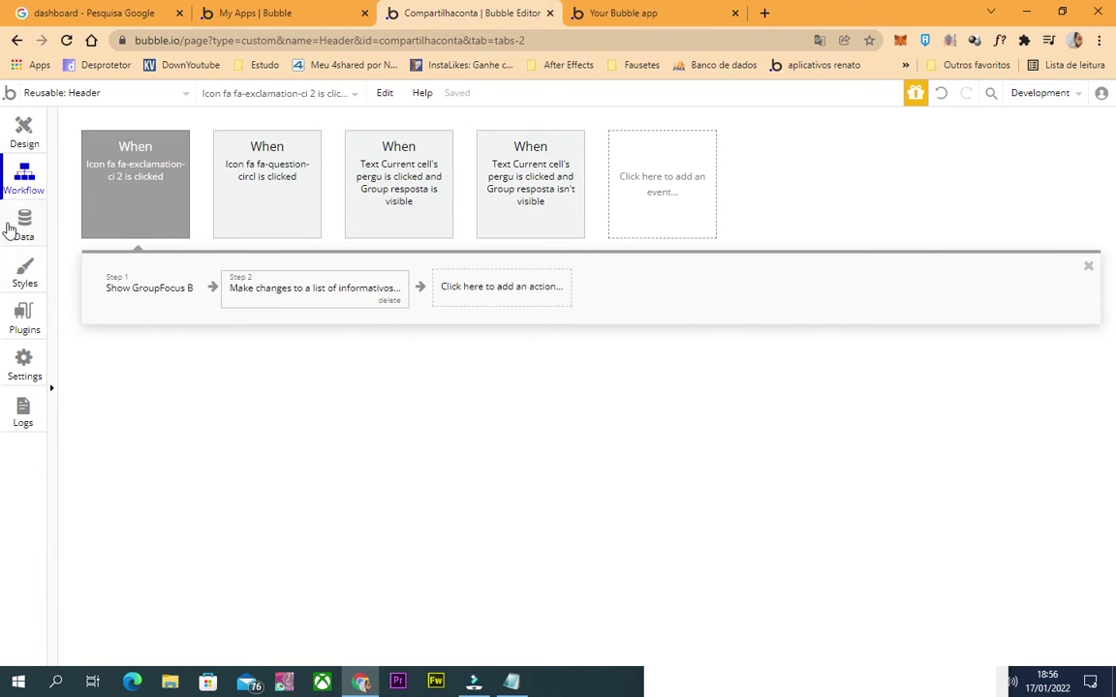
left_click(12, 227)
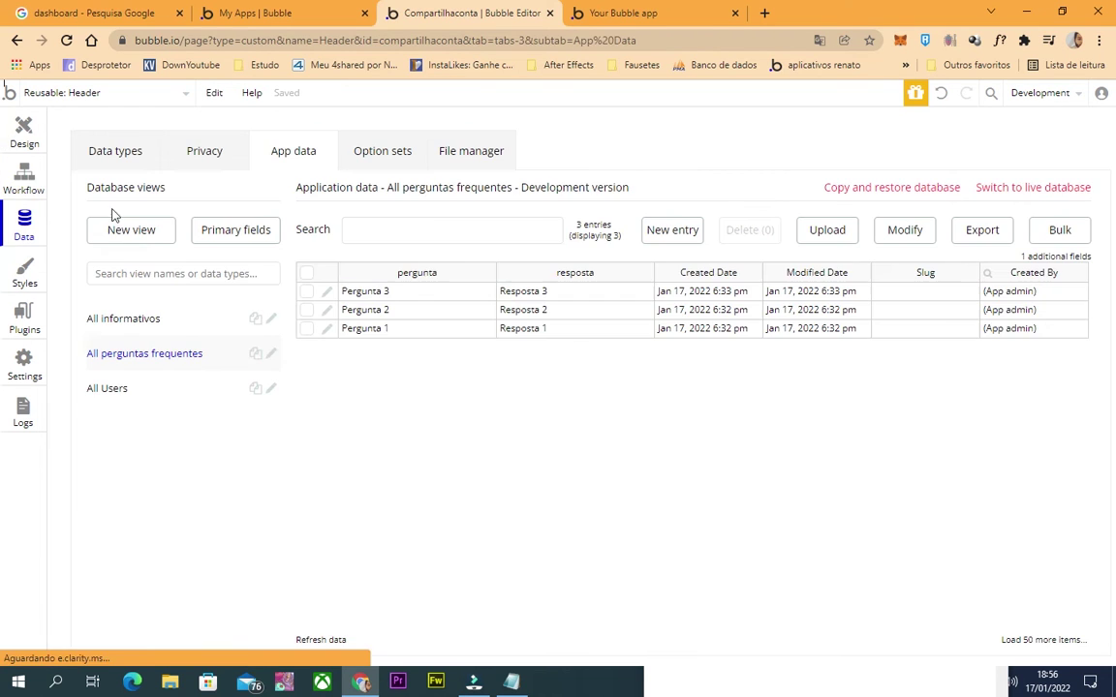
Browse the App data types and copy a user's unique id from their record.
left_click(126, 319)
left_click(125, 360)
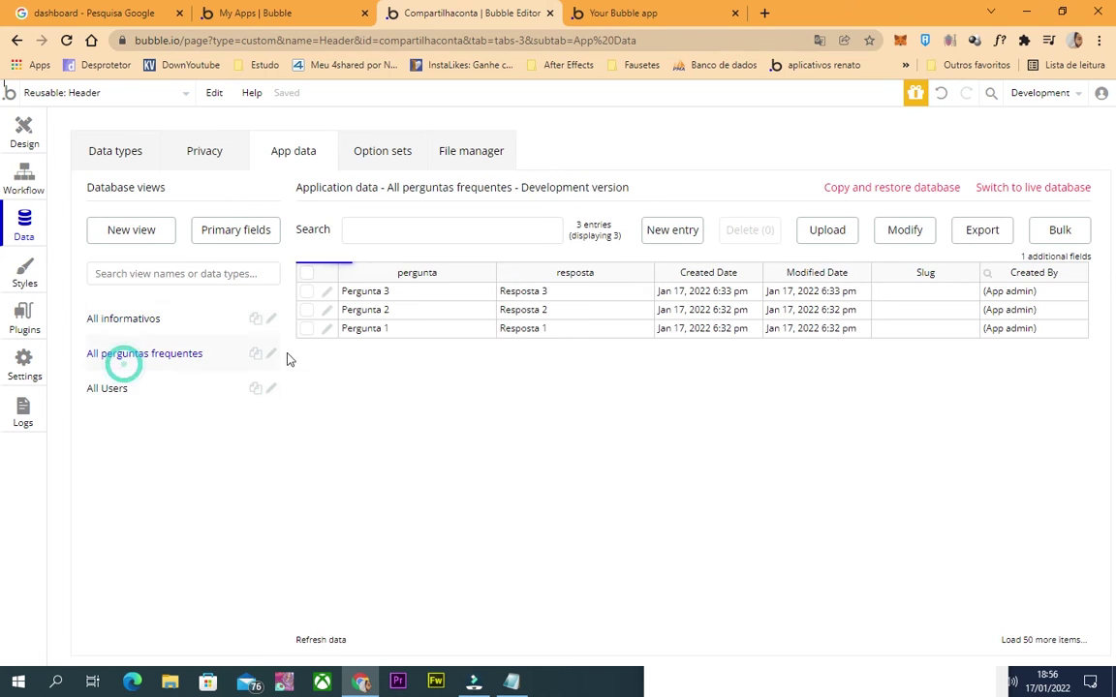
left_click(126, 388)
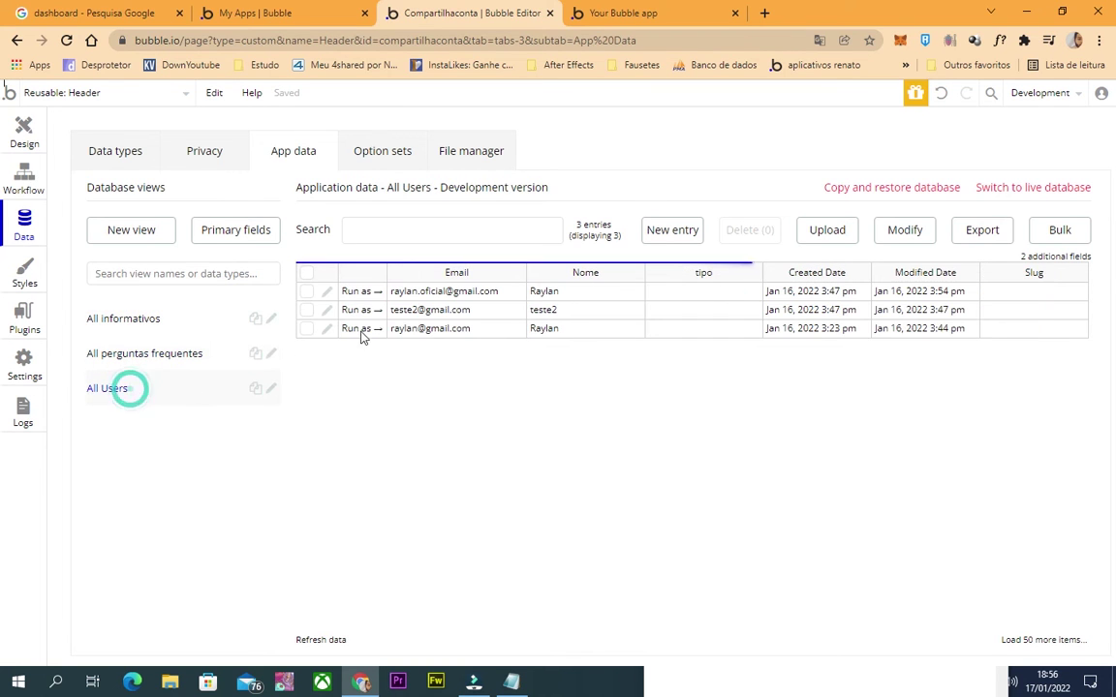
left_click(630, 12)
left_click(474, 12)
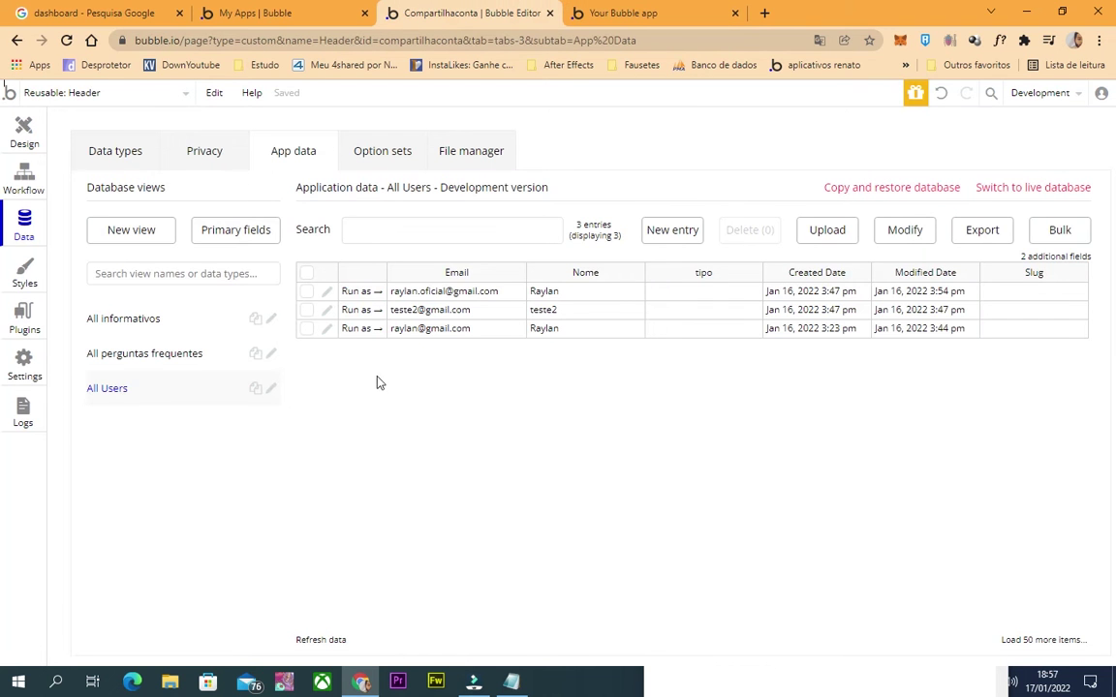
left_click(328, 330)
double_click(209, 271)
key("ctrl+c")
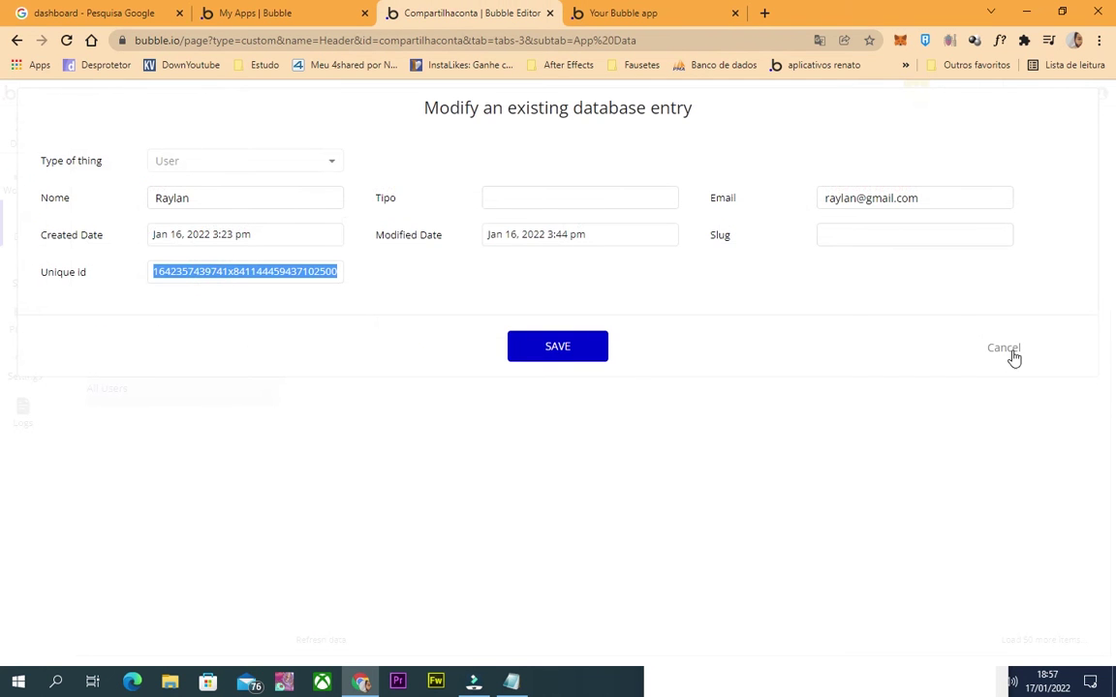
left_click(1007, 351)
left_click(128, 319)
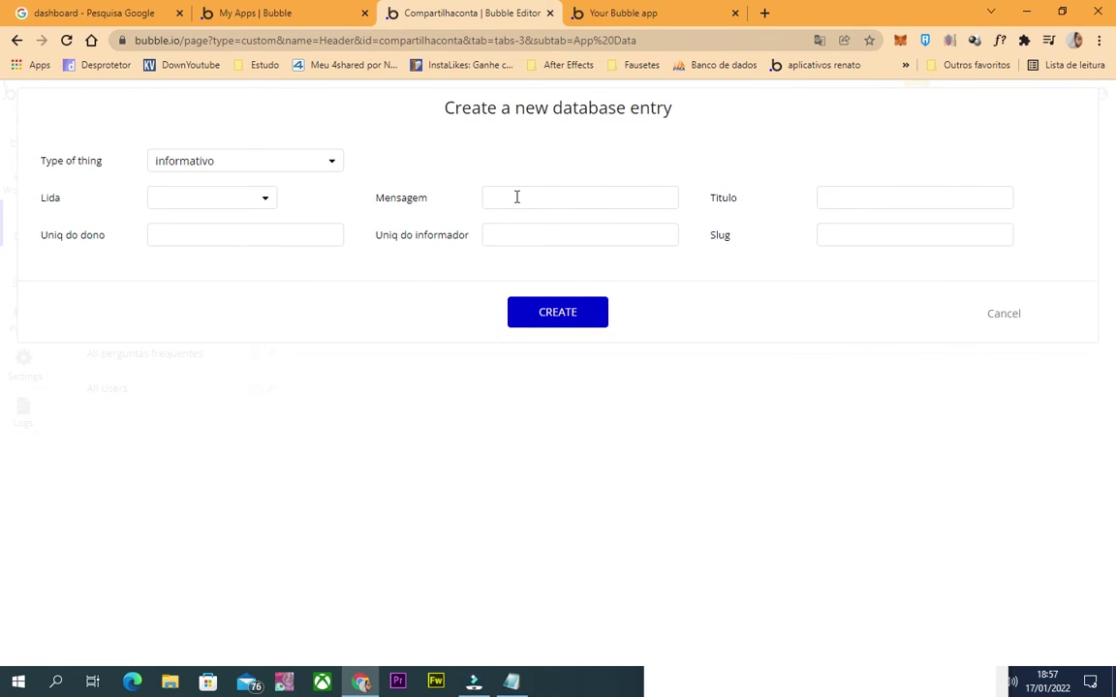
Create an informativo titled 'teste' with the copied owner id, a short message and Lida yes.
left_click(857, 204)
type("teste")
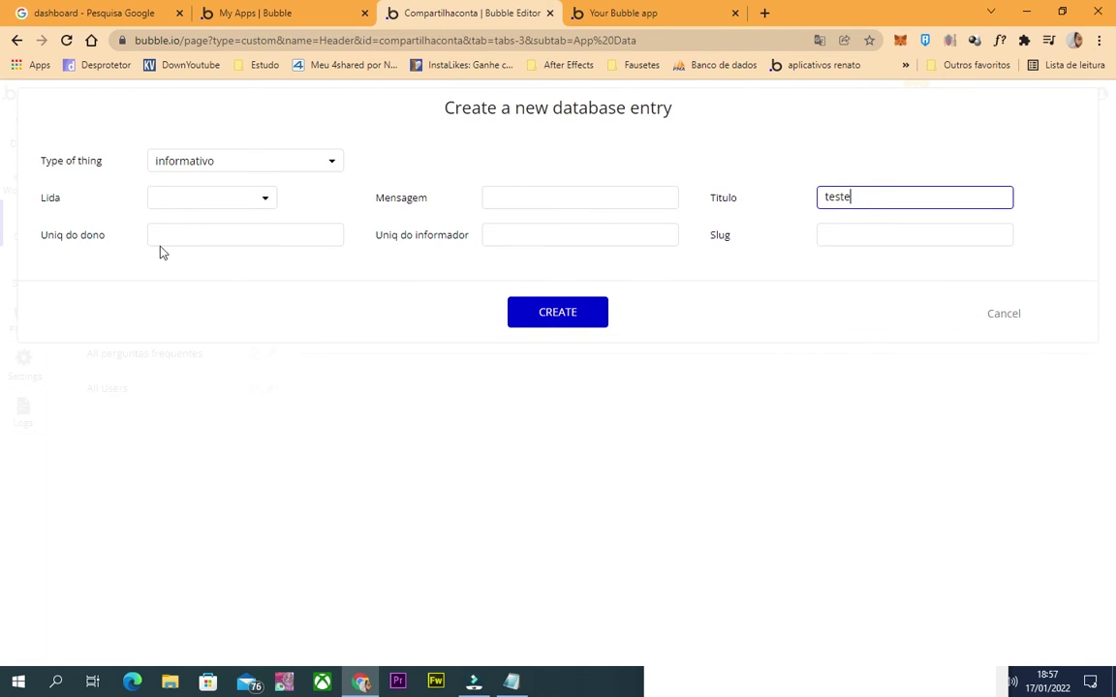
left_click(157, 240)
key("ctrl+v")
left_click(549, 193)
type("tes")
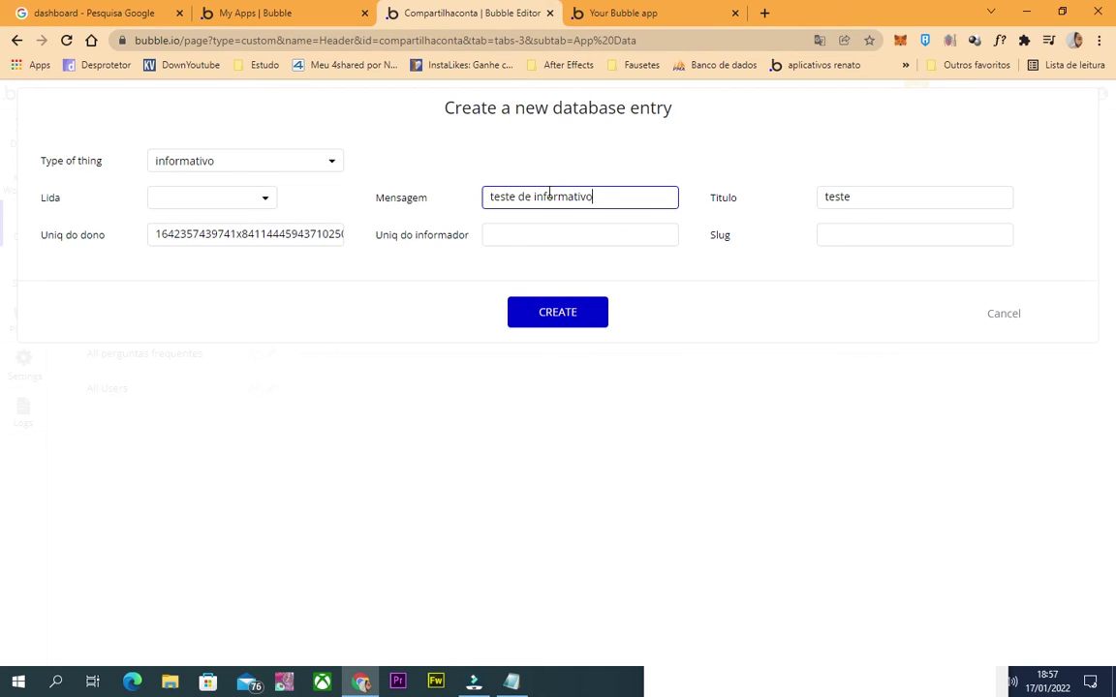
left_click(184, 198)
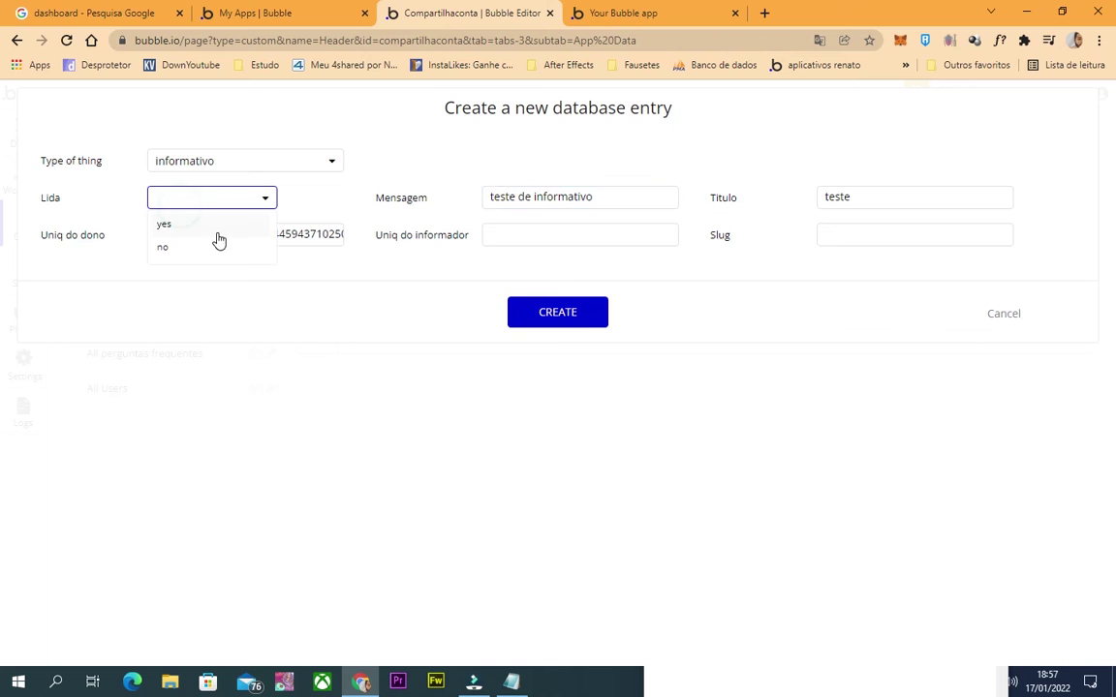
double_click(211, 231)
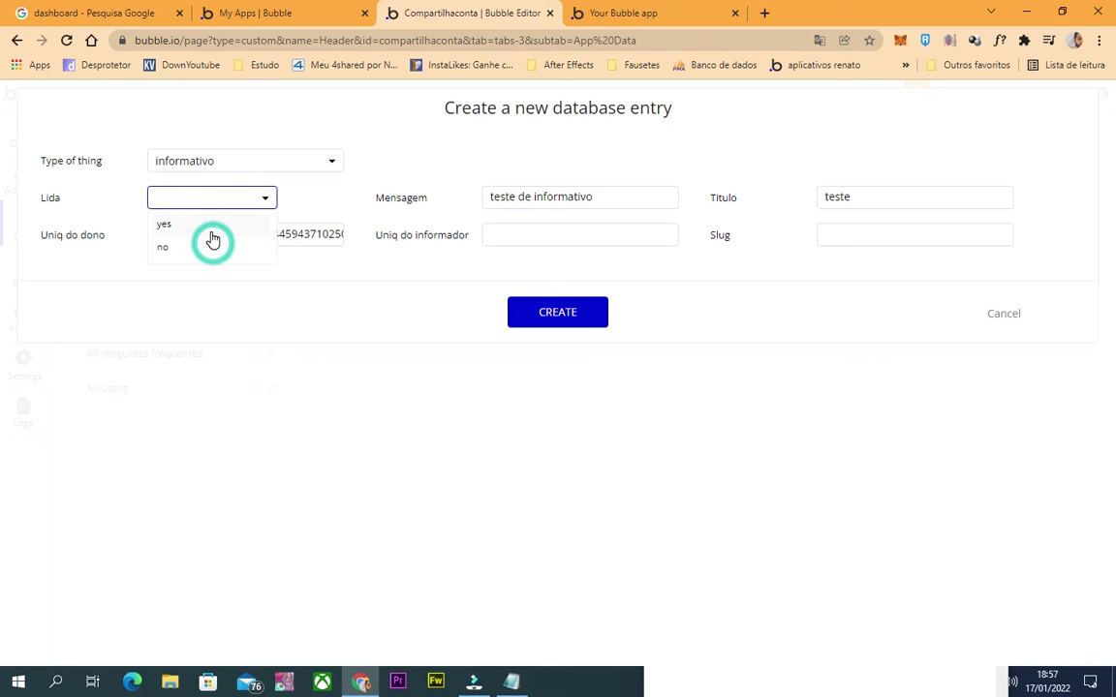
left_click(595, 312)
left_click(548, 279)
Reload the running app page.
left_click(667, 11)
left_click(653, 43)
key("Return")
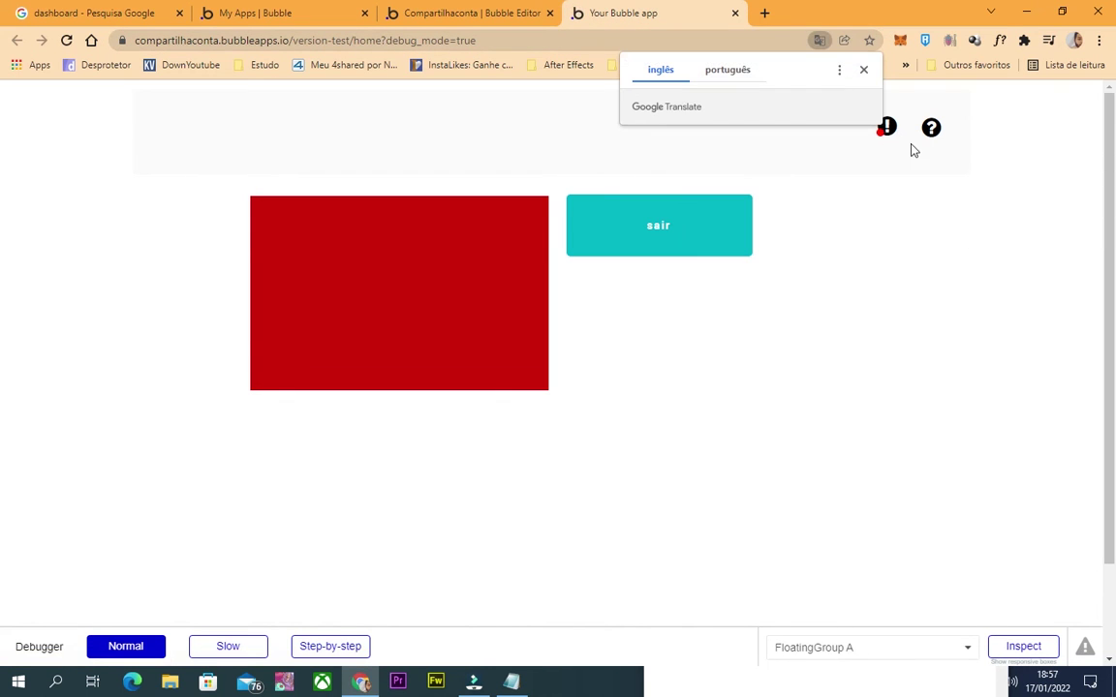
Inspect the red unread dot's visibility condition on the Conditional tab.
left_click(863, 72)
left_click(436, 13)
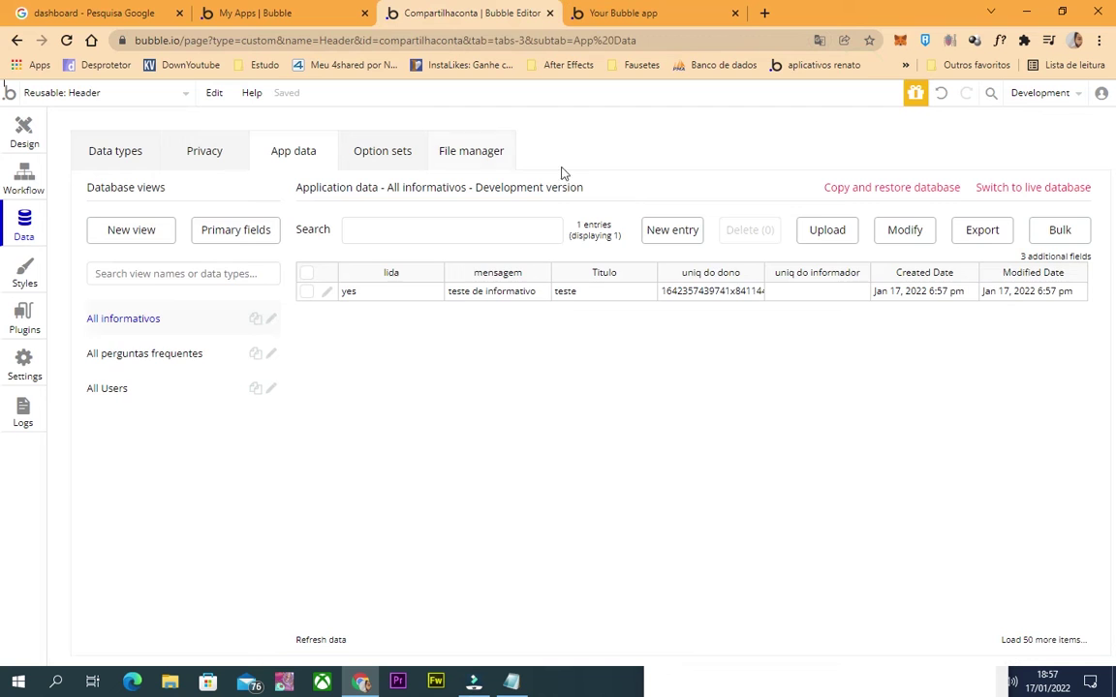
left_click(24, 131)
left_click(991, 143)
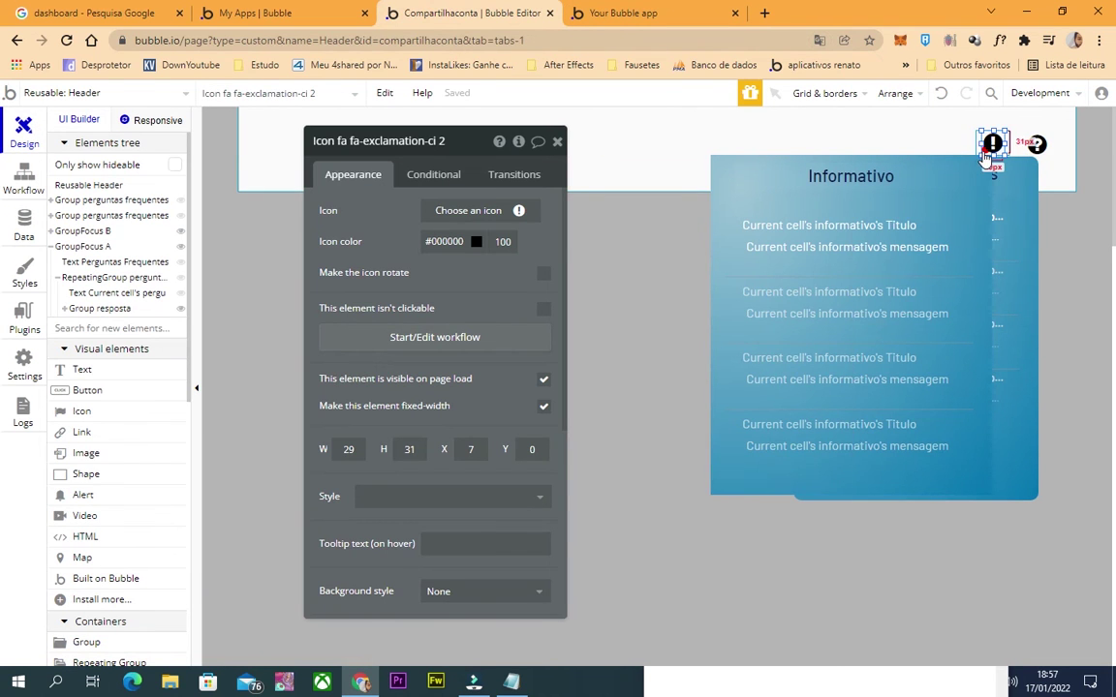
left_click(988, 147)
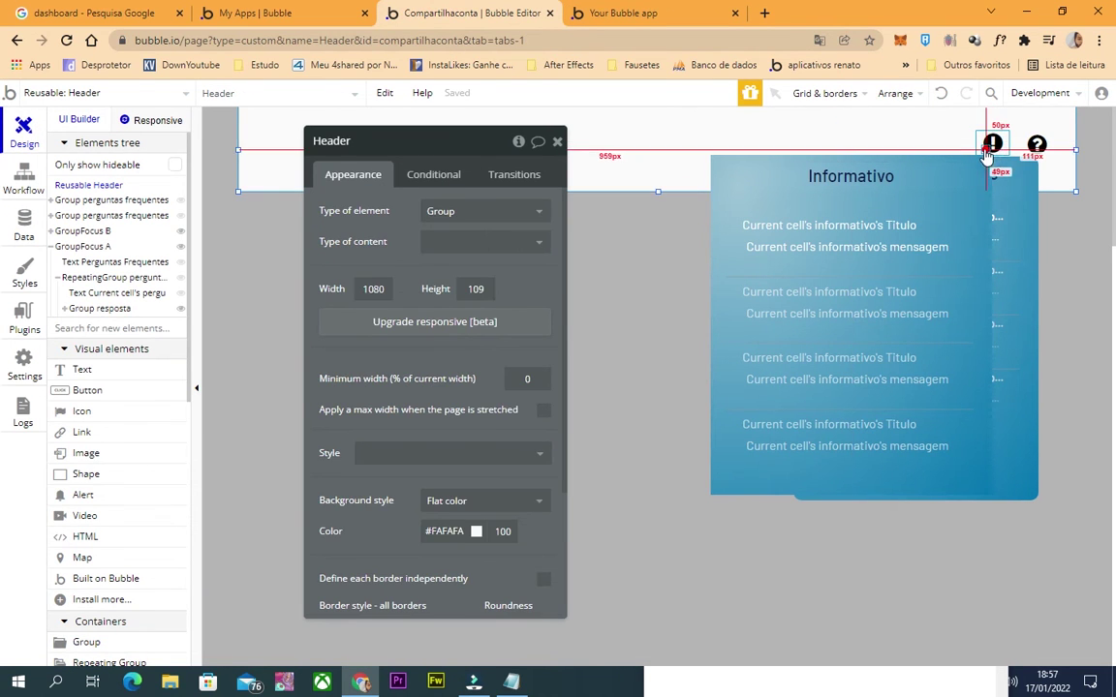
left_click(984, 152)
scroll(526, 531, "down", 2)
scroll(513, 485, "up", 2)
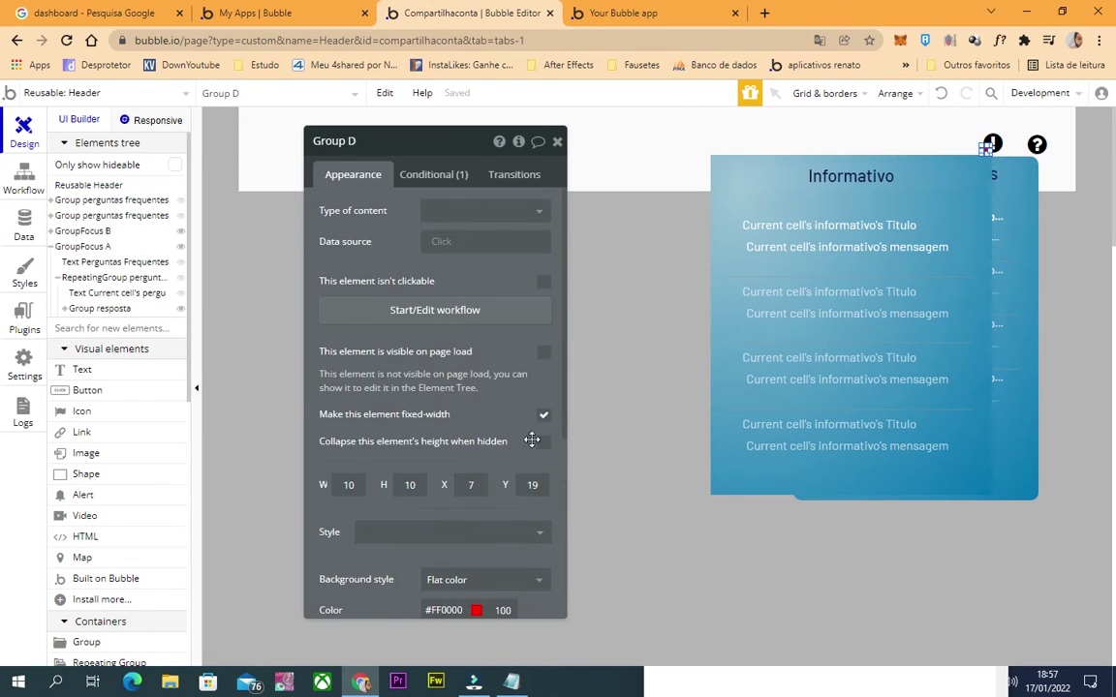
left_click(447, 173)
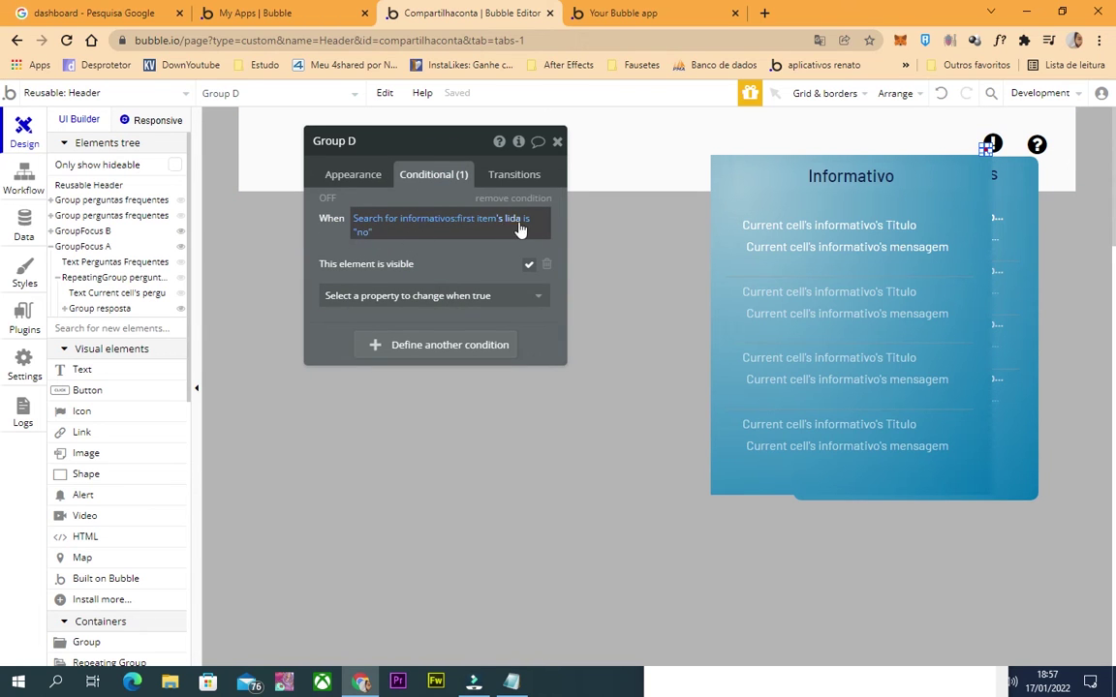
Review the informativo entry without changes, then reload the running app.
left_click(24, 226)
left_click(327, 293)
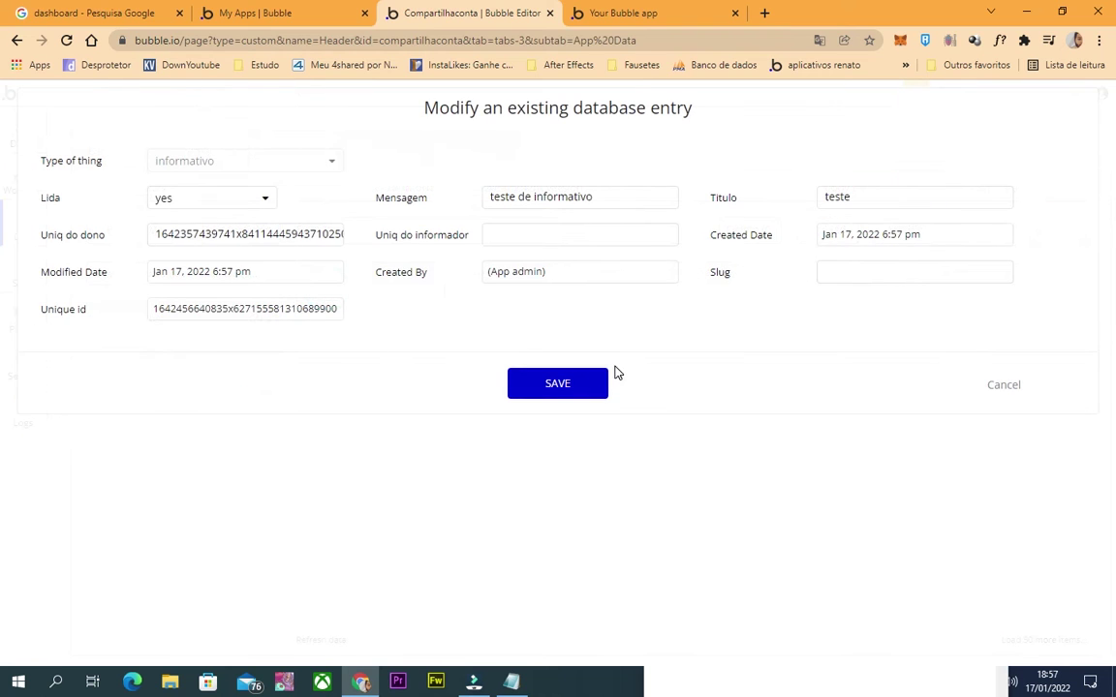
left_click(1014, 385)
left_click(623, 13)
left_click(607, 40)
key("Return")
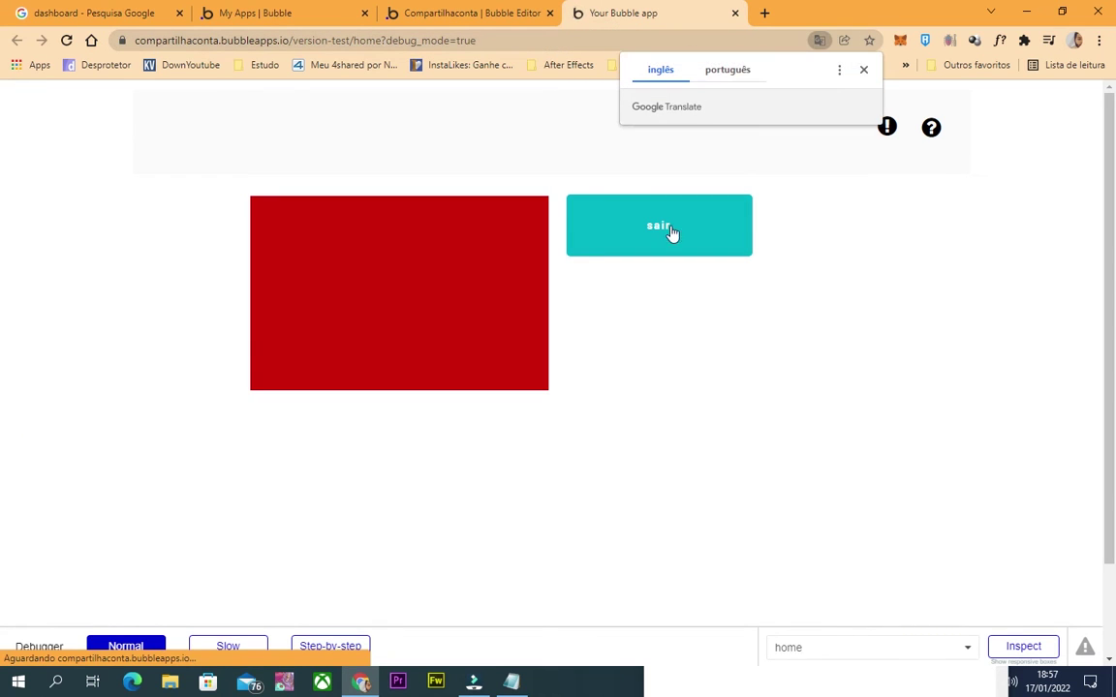
Open and close the Informativo popup from the header icon twice.
left_click(887, 127)
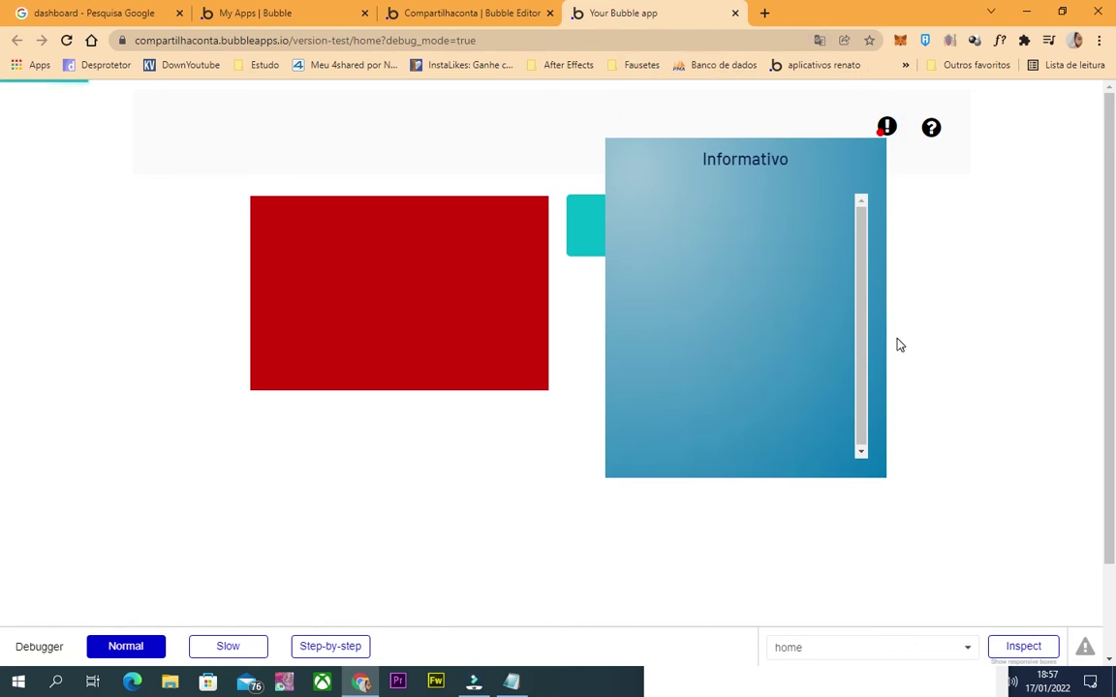
left_click(946, 284)
left_click(887, 126)
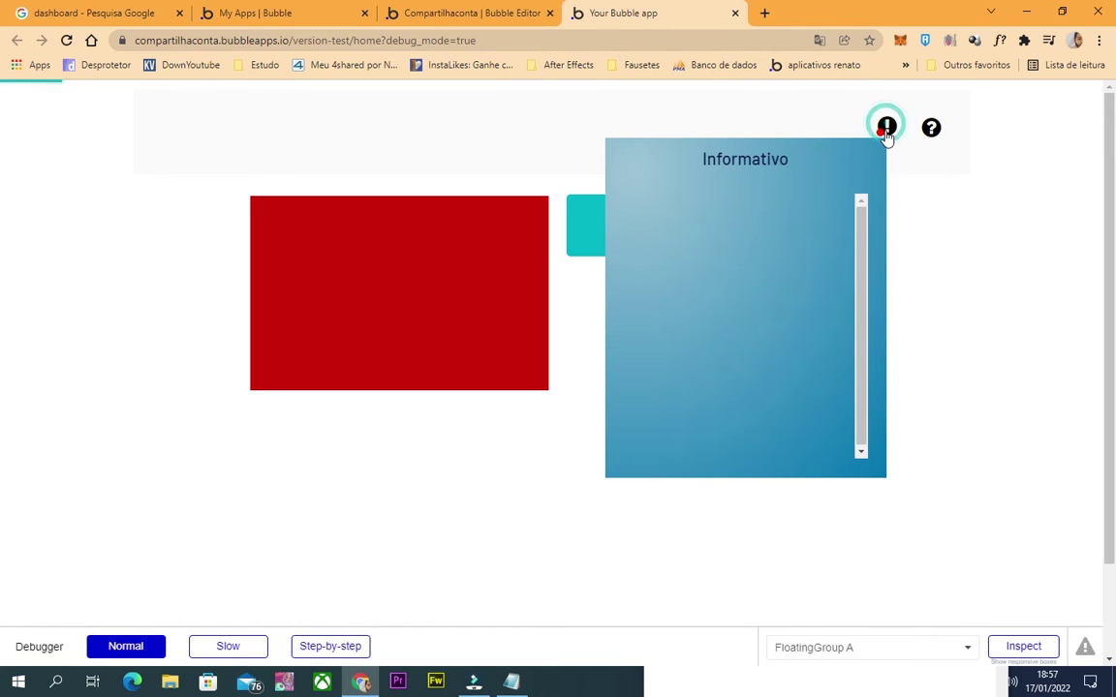
left_click(932, 217)
Change the 'teste' informativo's Lida to no, save it, and return to Design.
left_click(453, 14)
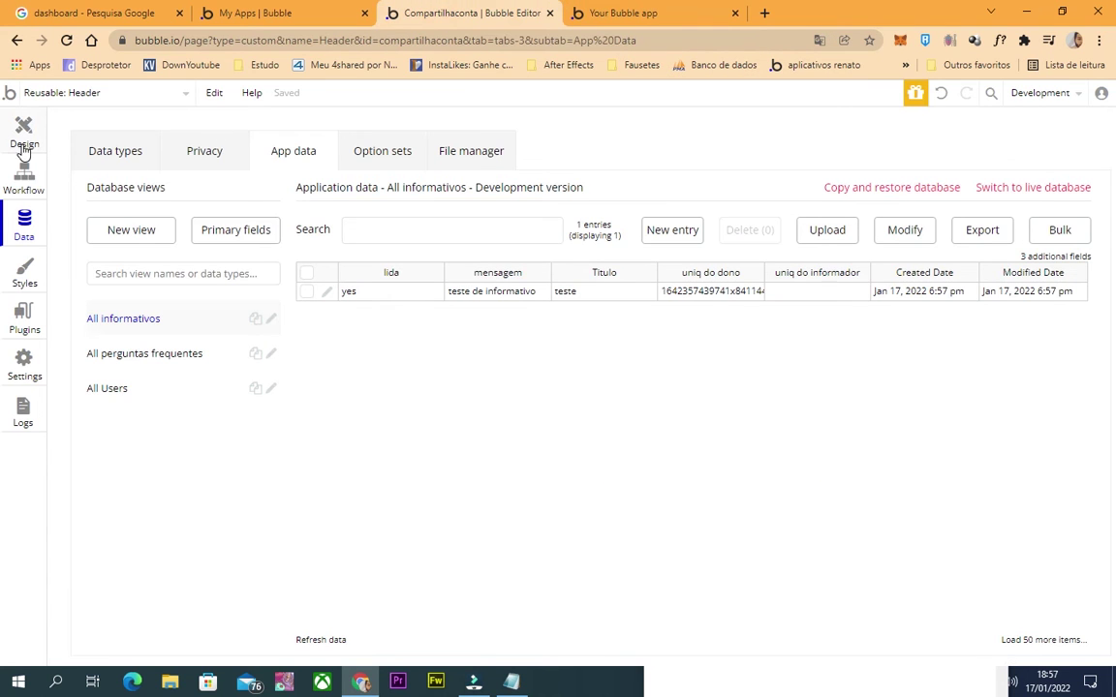
left_click(325, 292)
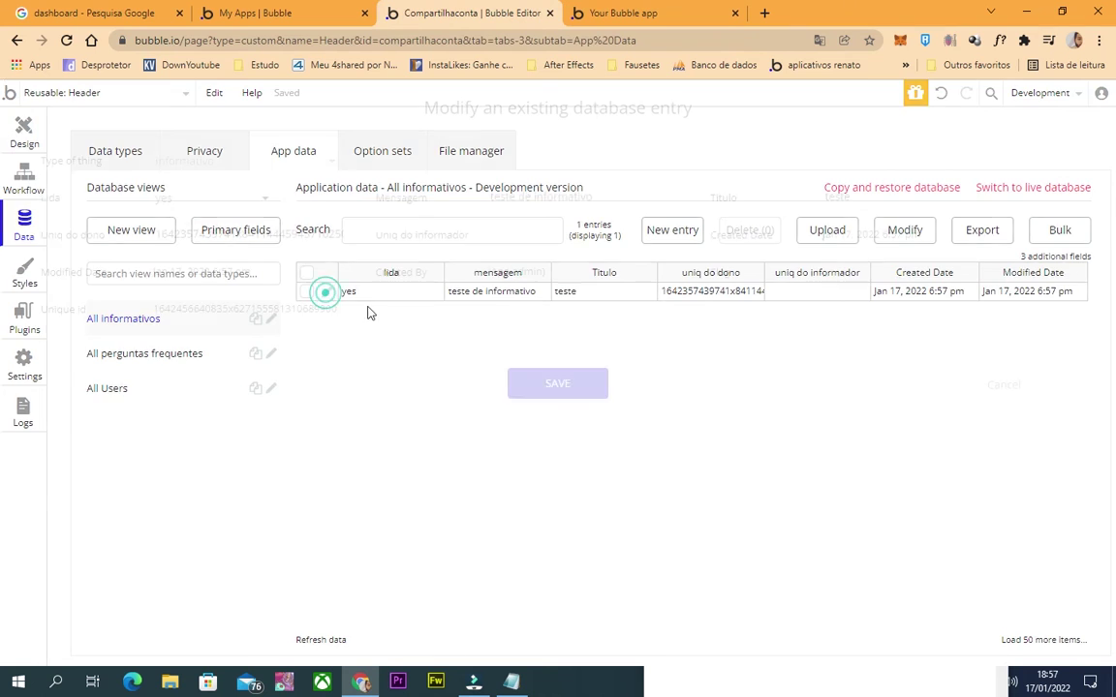
left_click(201, 205)
left_click(206, 244)
left_click(558, 378)
left_click(639, 11)
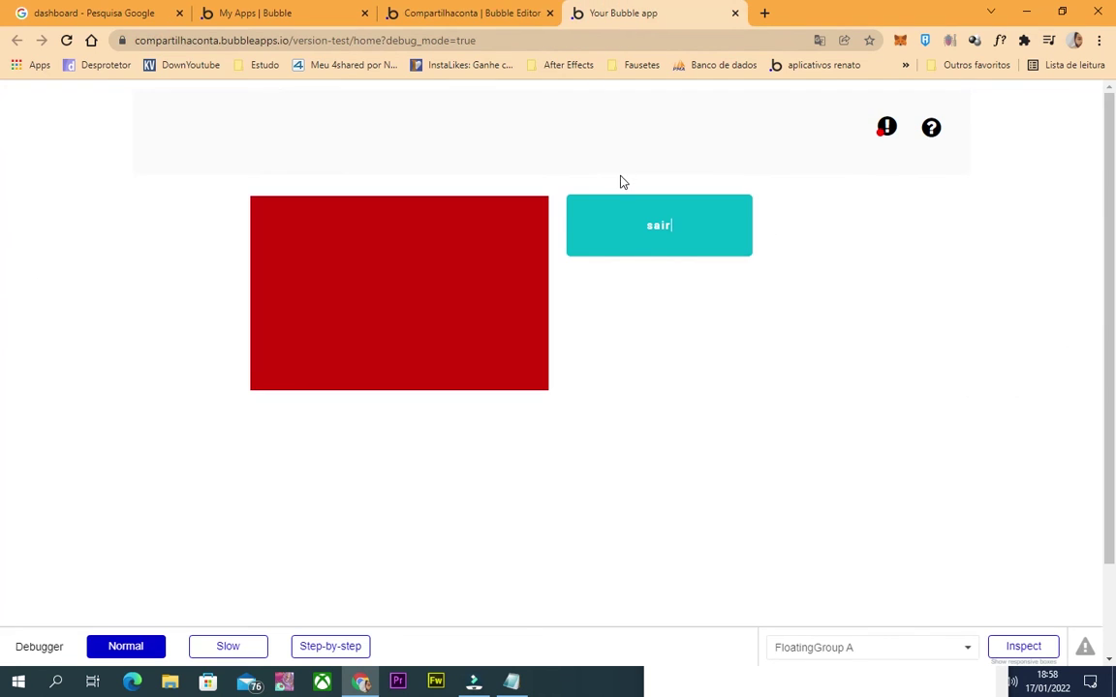
left_click(518, 10)
left_click(585, 11)
left_click(474, 12)
left_click(301, 236)
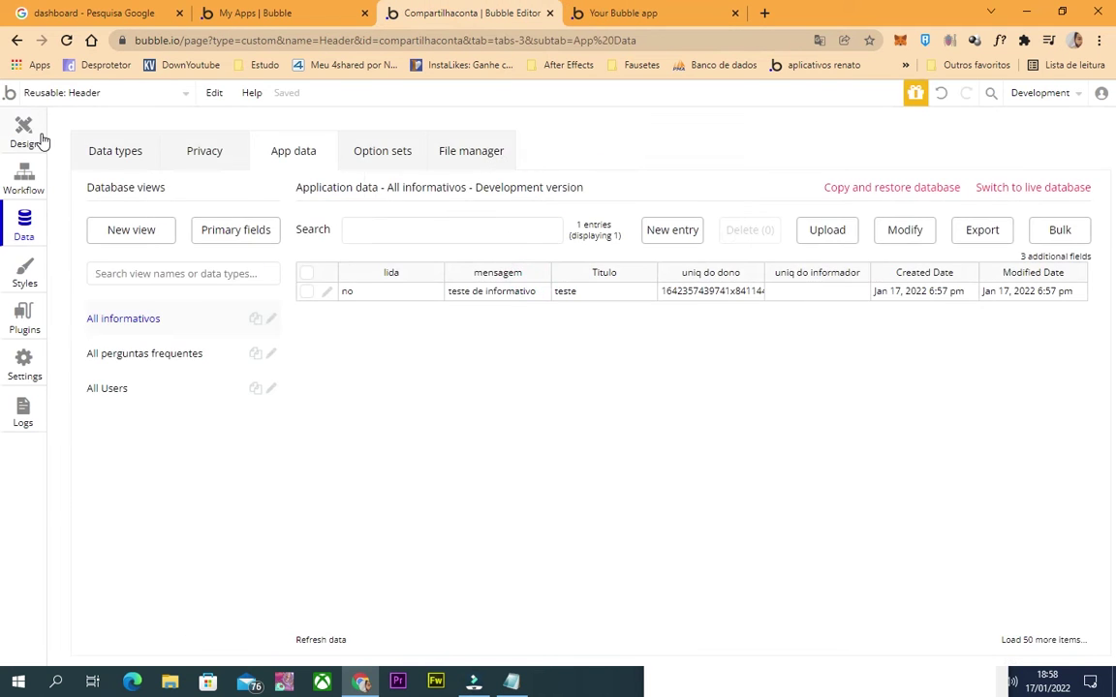
left_click(37, 137)
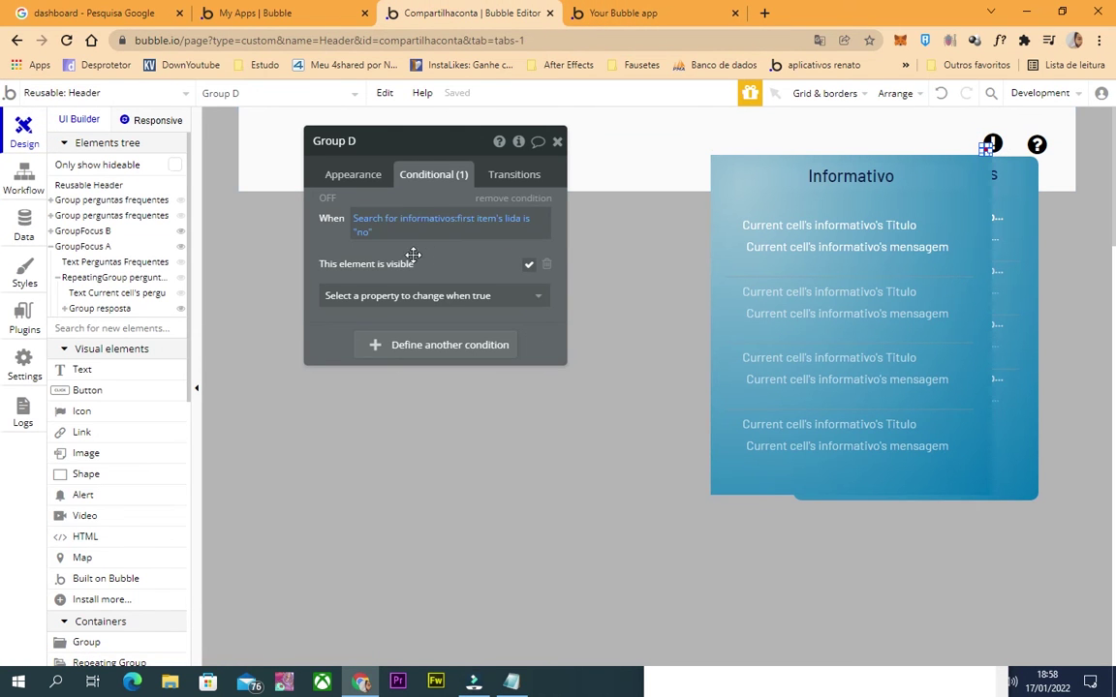
Review the Search for informativos constraint, close the dot's editor, and check the copied owner id.
left_click(363, 220)
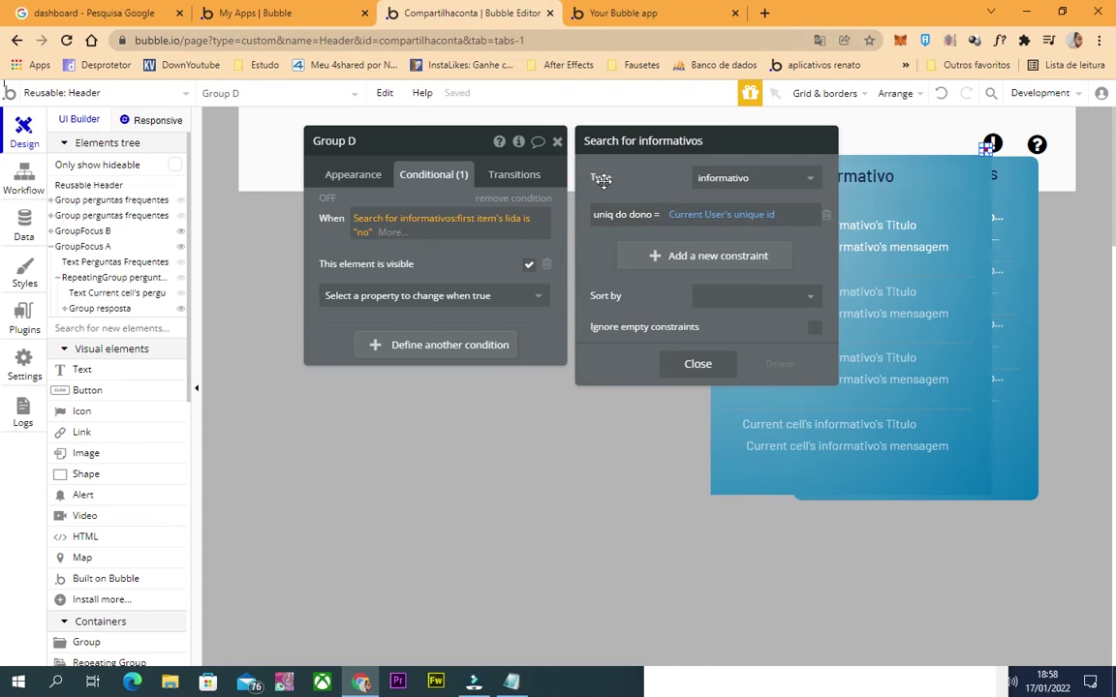
left_click(493, 248)
left_click(556, 140)
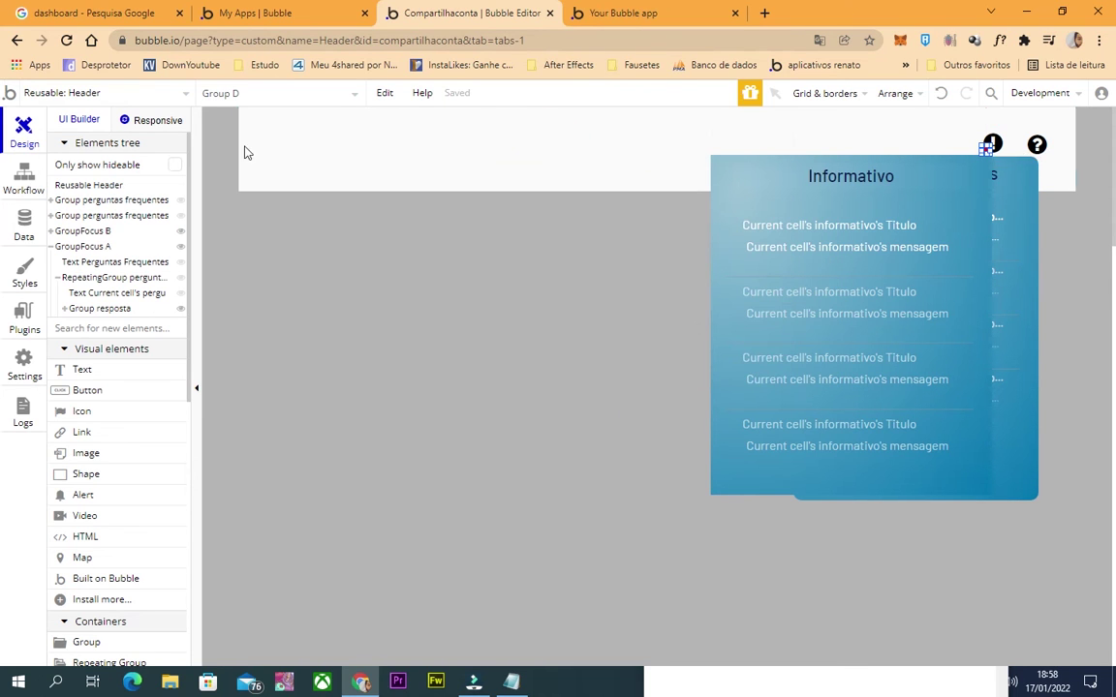
left_click(669, 17)
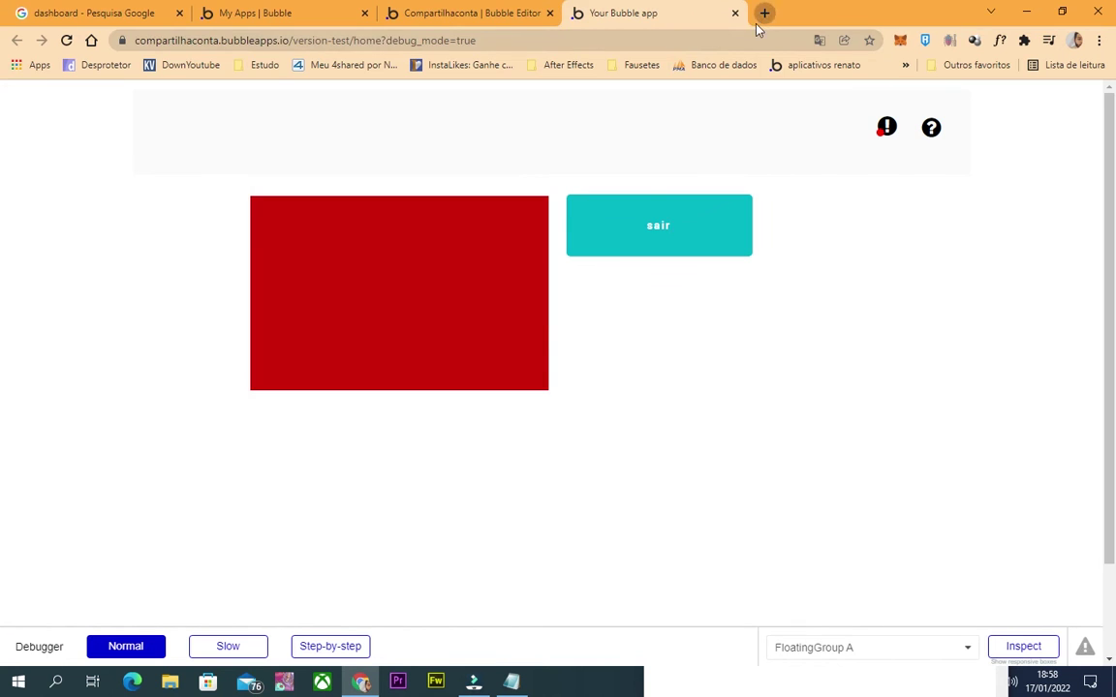
left_click(764, 13)
key("ctrl+v")
key("ctrl+w")
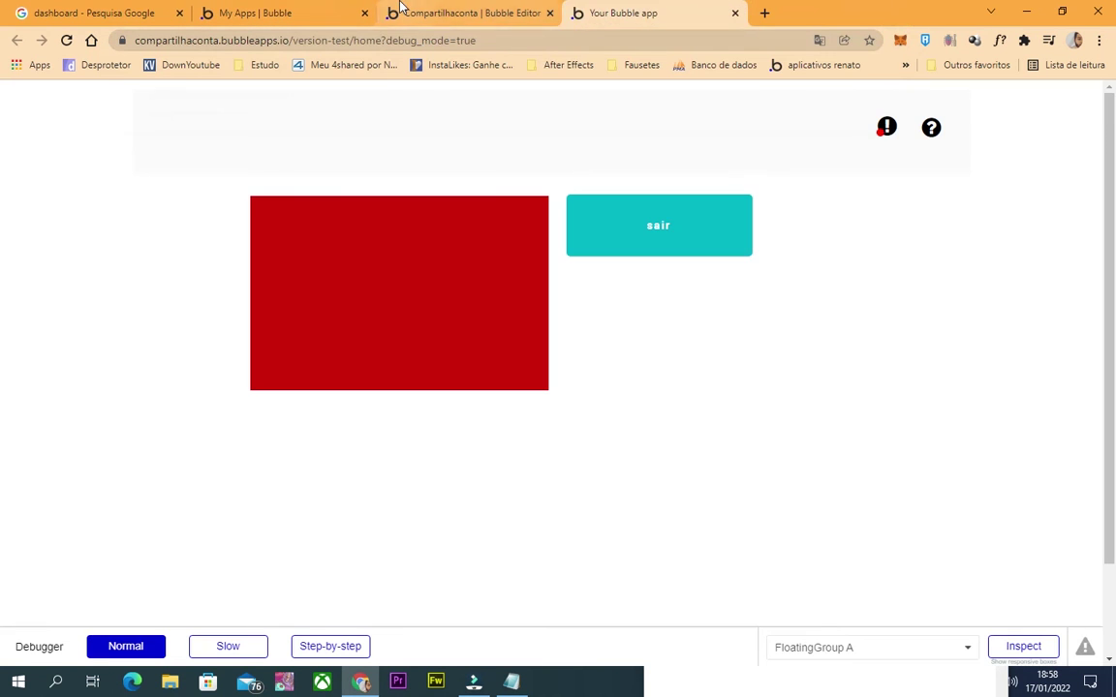
left_click(455, 14)
Filter All Users by the pasted owner id and run the app as that user.
left_click(26, 227)
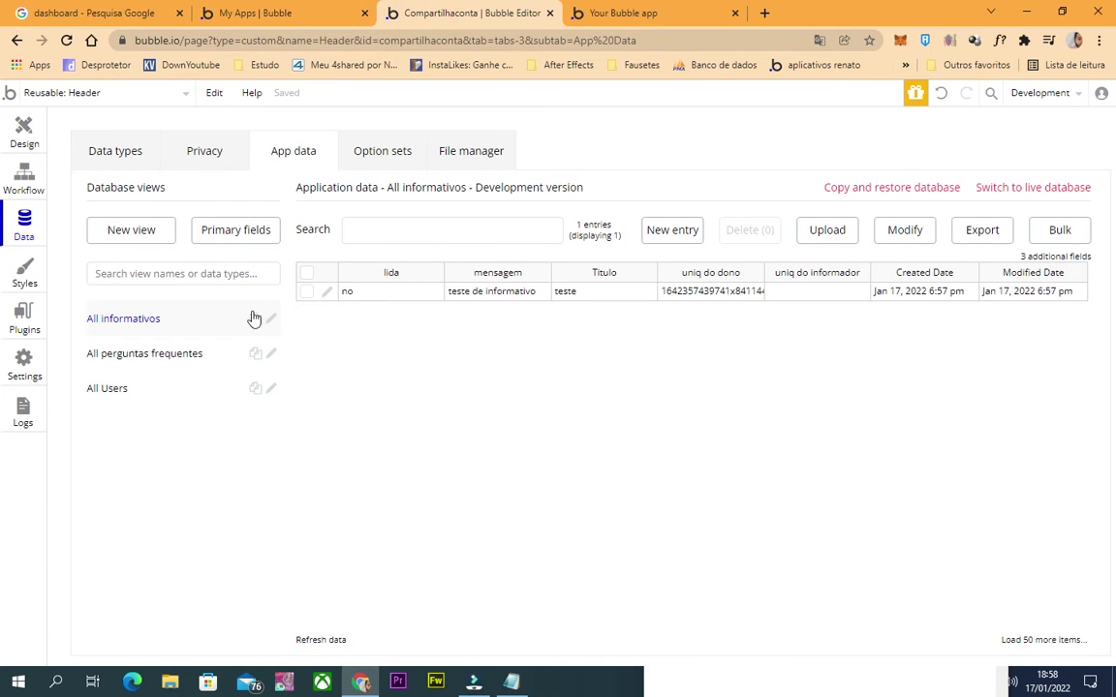
left_click(155, 389)
left_click(373, 233)
key("ctrl+v")
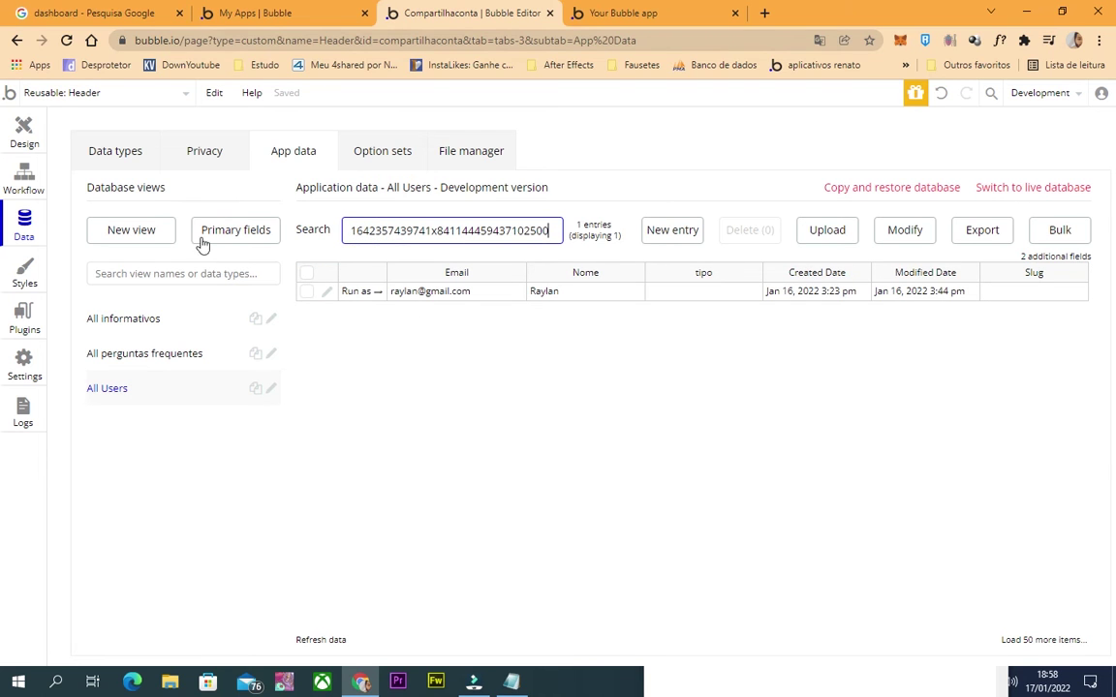
left_click(135, 322)
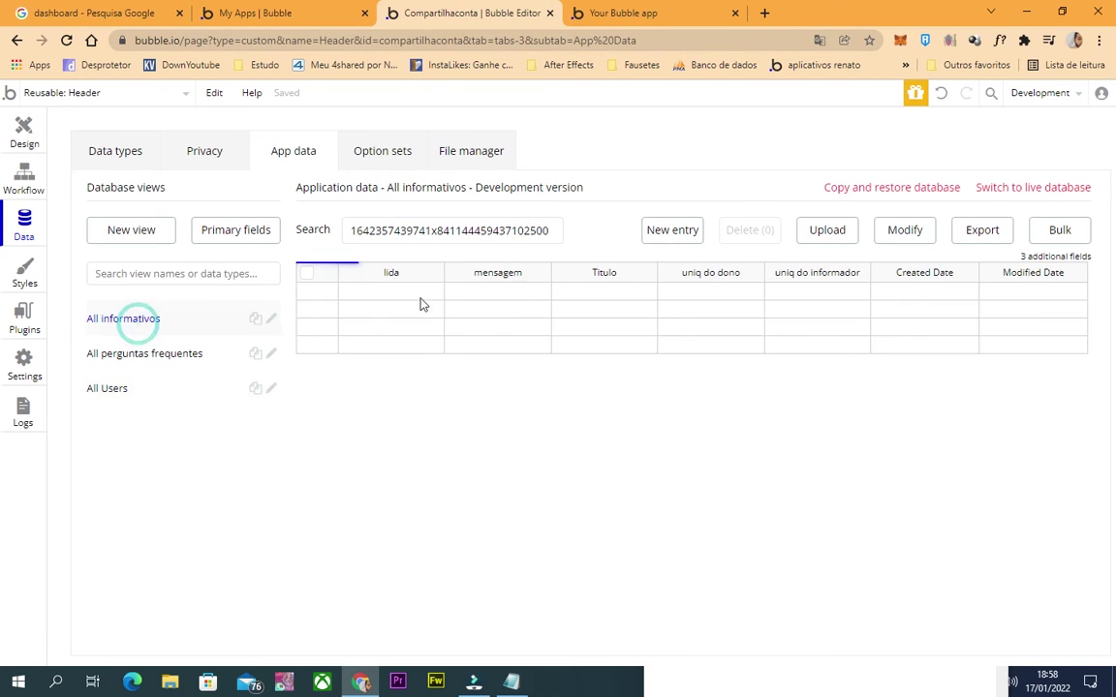
left_click(153, 390)
left_click(350, 293)
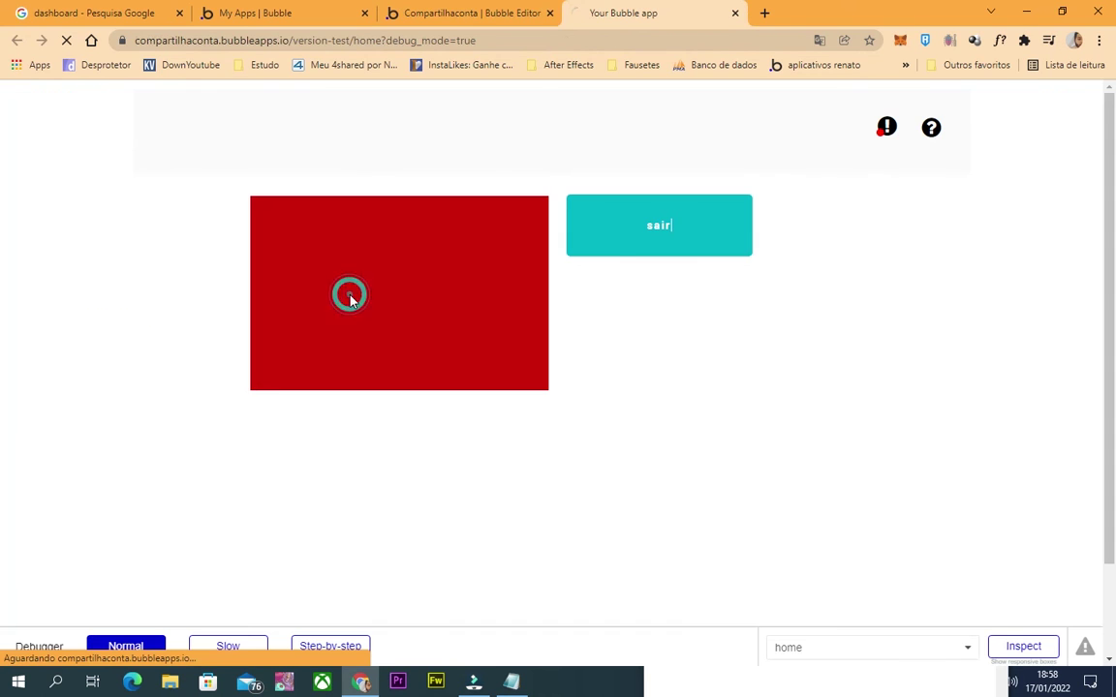